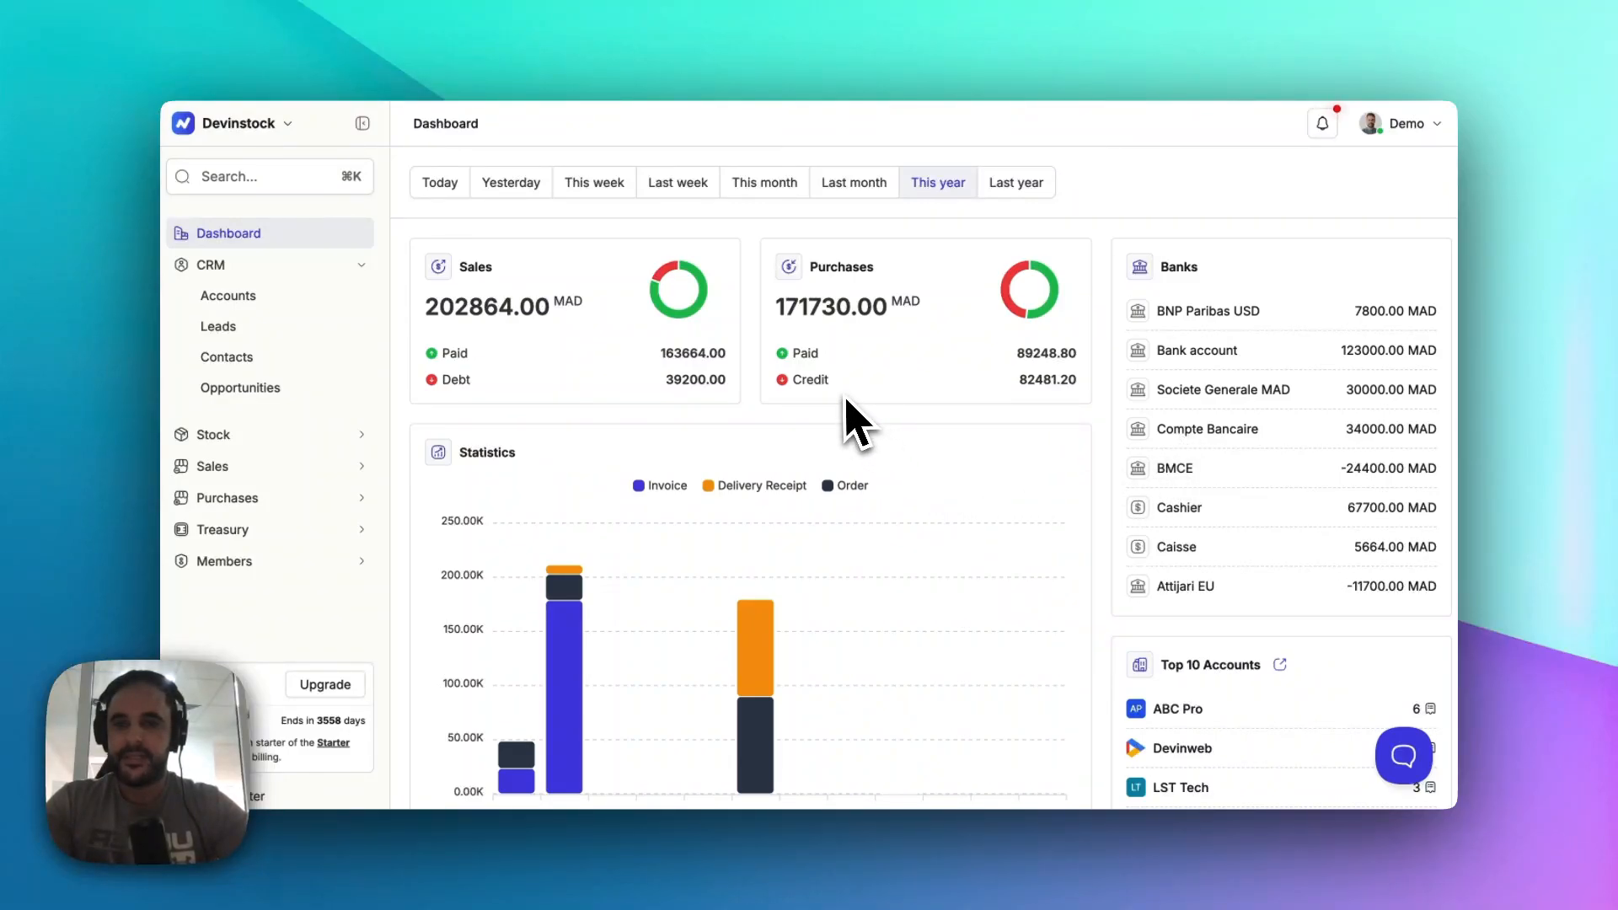
# Step: Examine the dashboard's yearly statistics chart, bank balances, top 10 accounts, last invoices and last five transactions
pyautogui.scroll(-3, 624, 495)
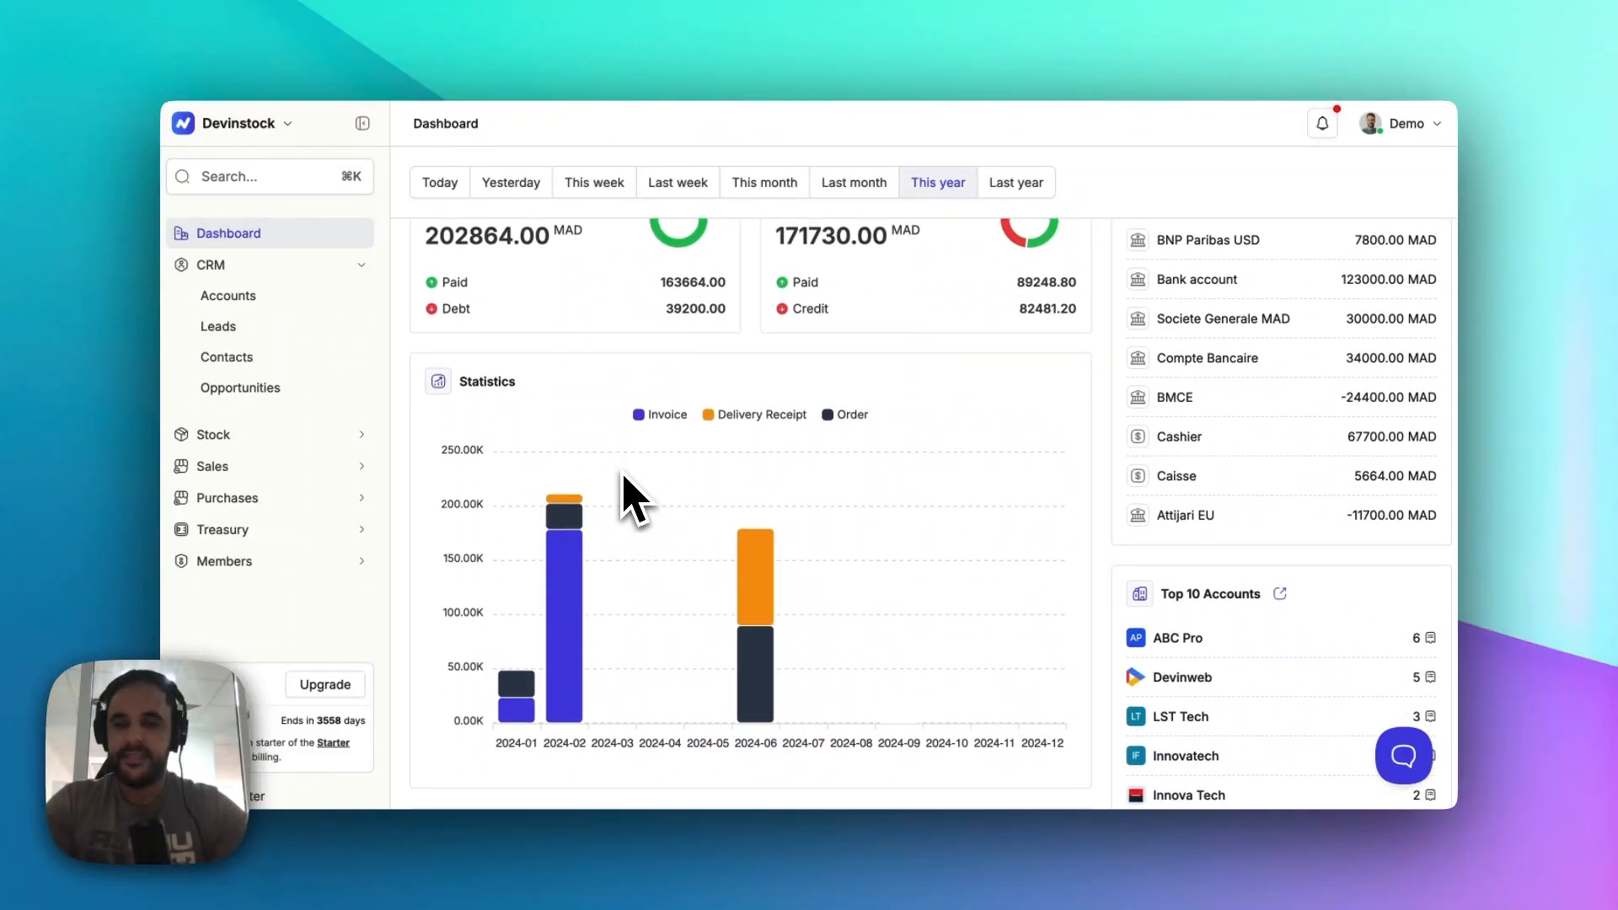
pyautogui.scroll(-1, 630, 497)
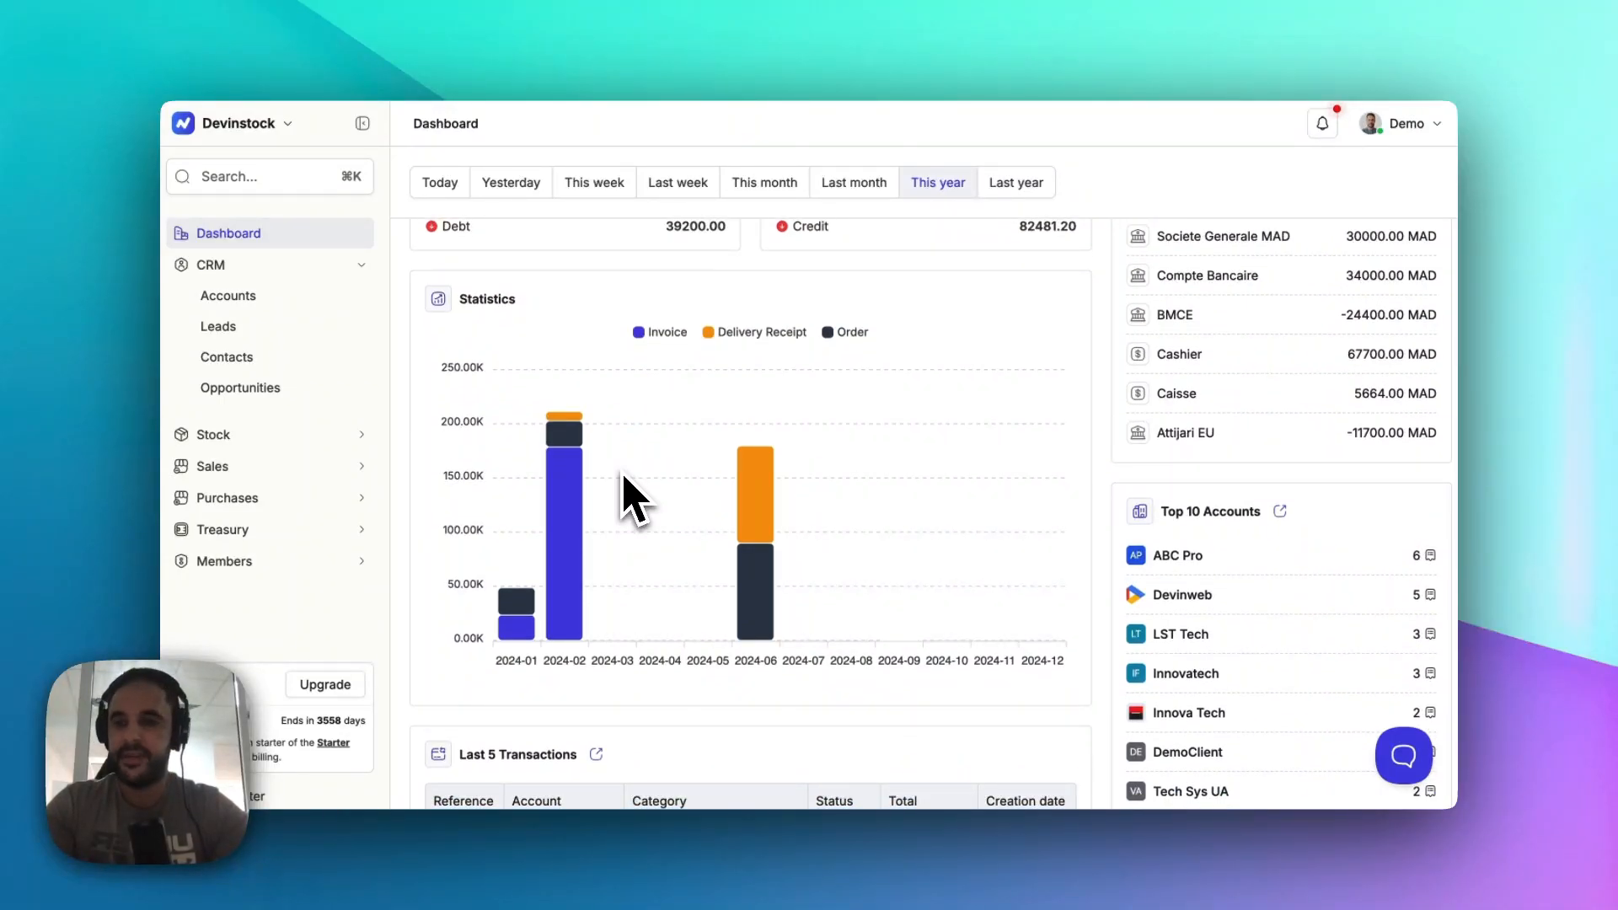
pyautogui.scroll(-3, 632, 497)
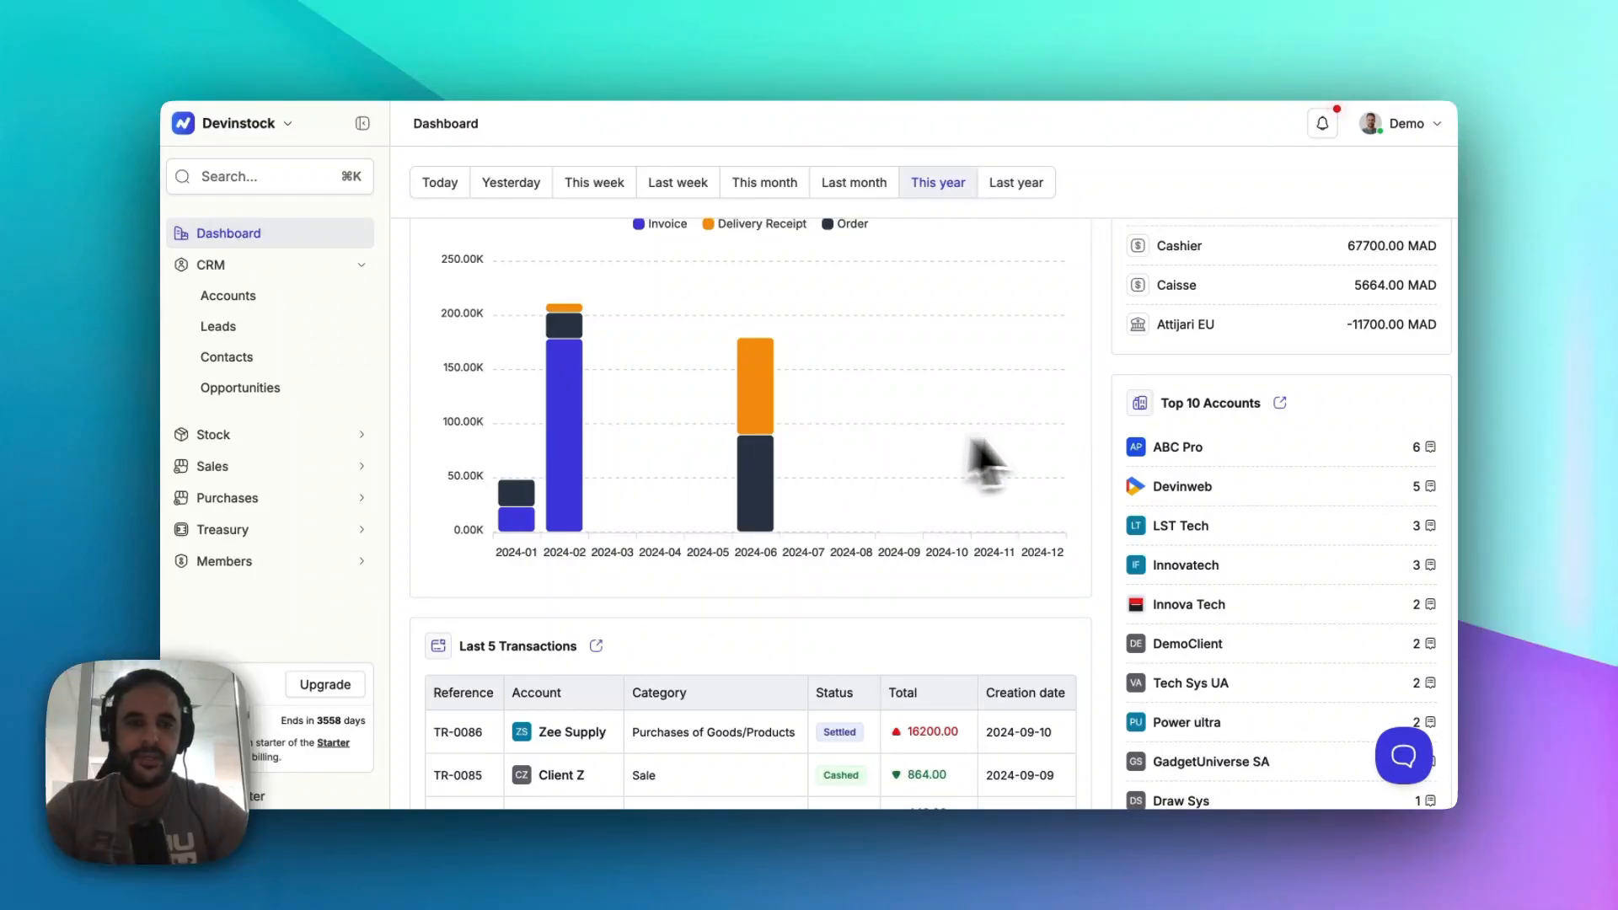
pyautogui.scroll(-1, 1246, 505)
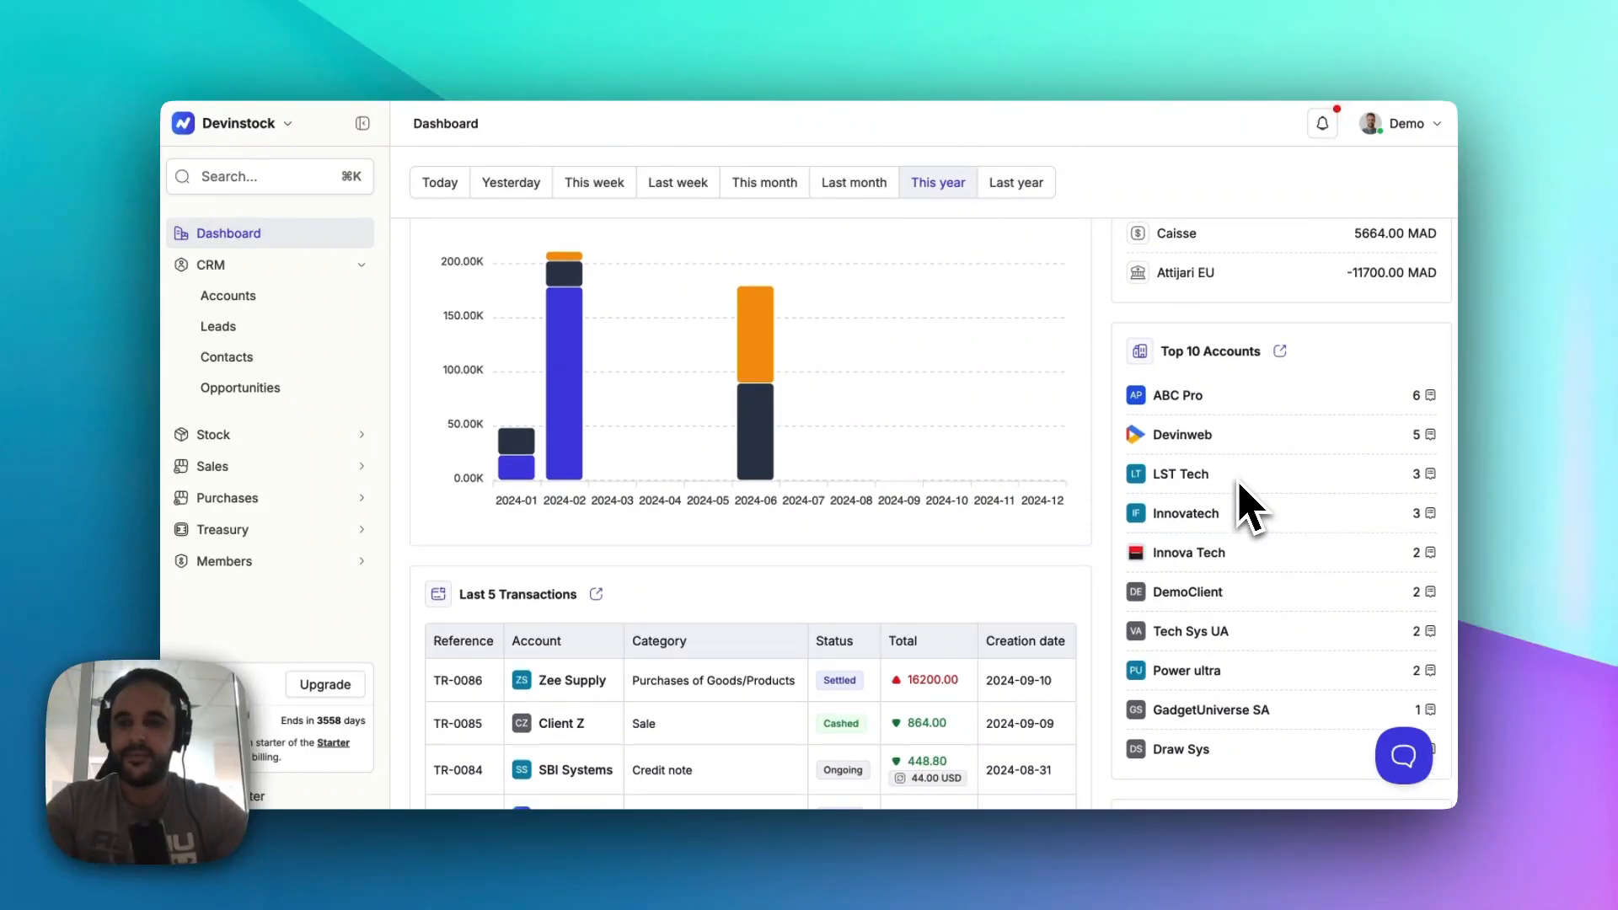
pyautogui.scroll(-1, 1250, 509)
pyautogui.scroll(-1, 1246, 506)
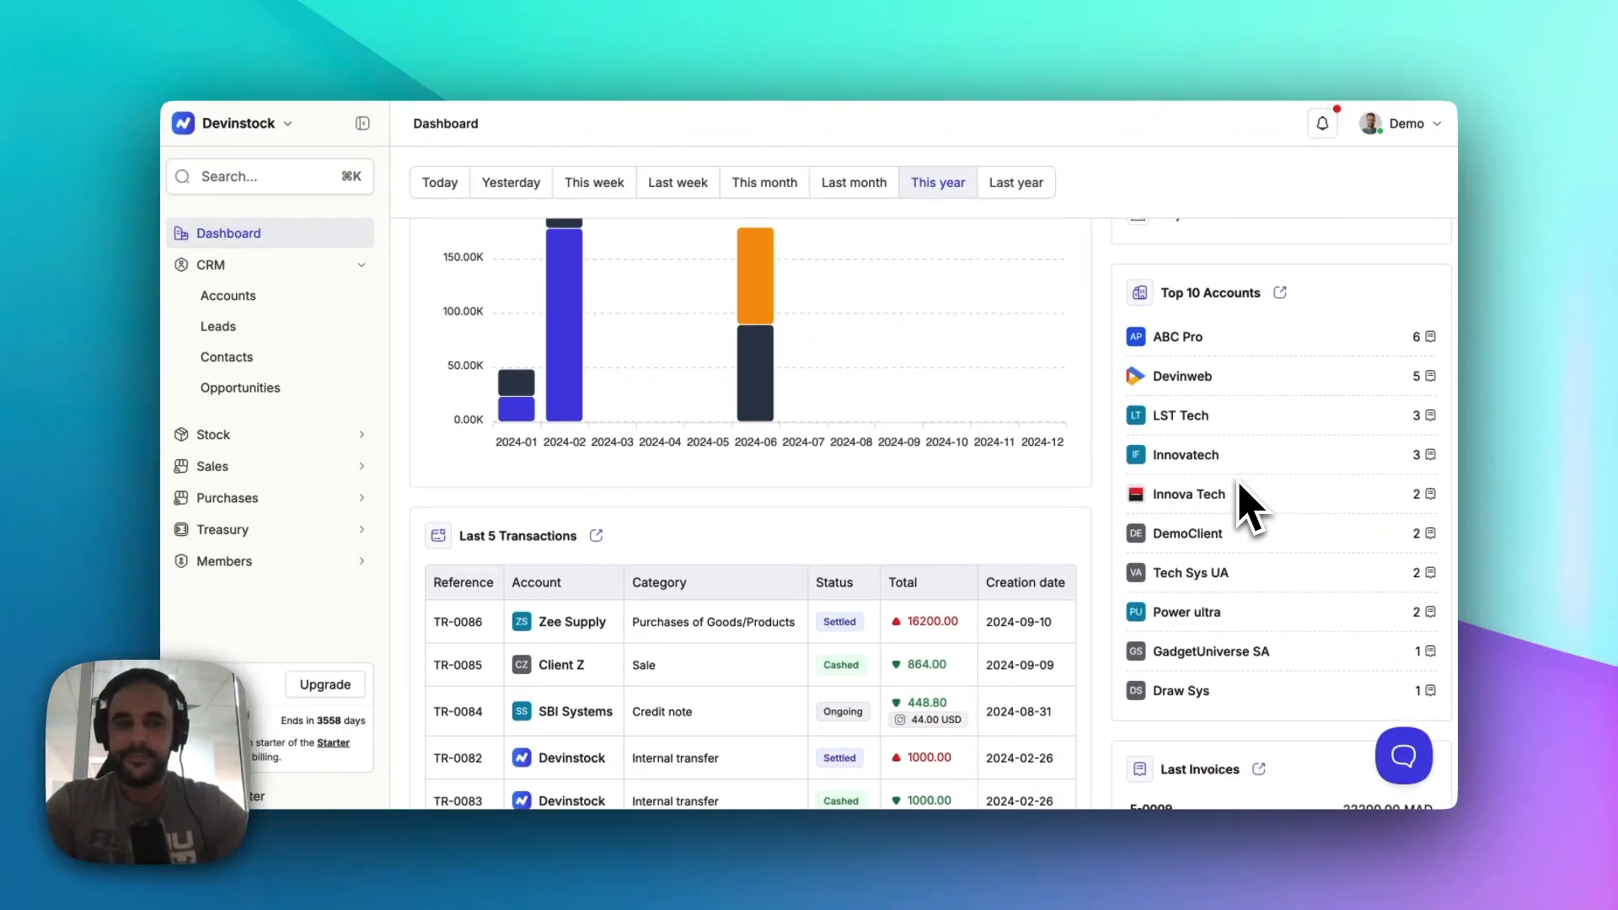
pyautogui.scroll(-2, 990, 536)
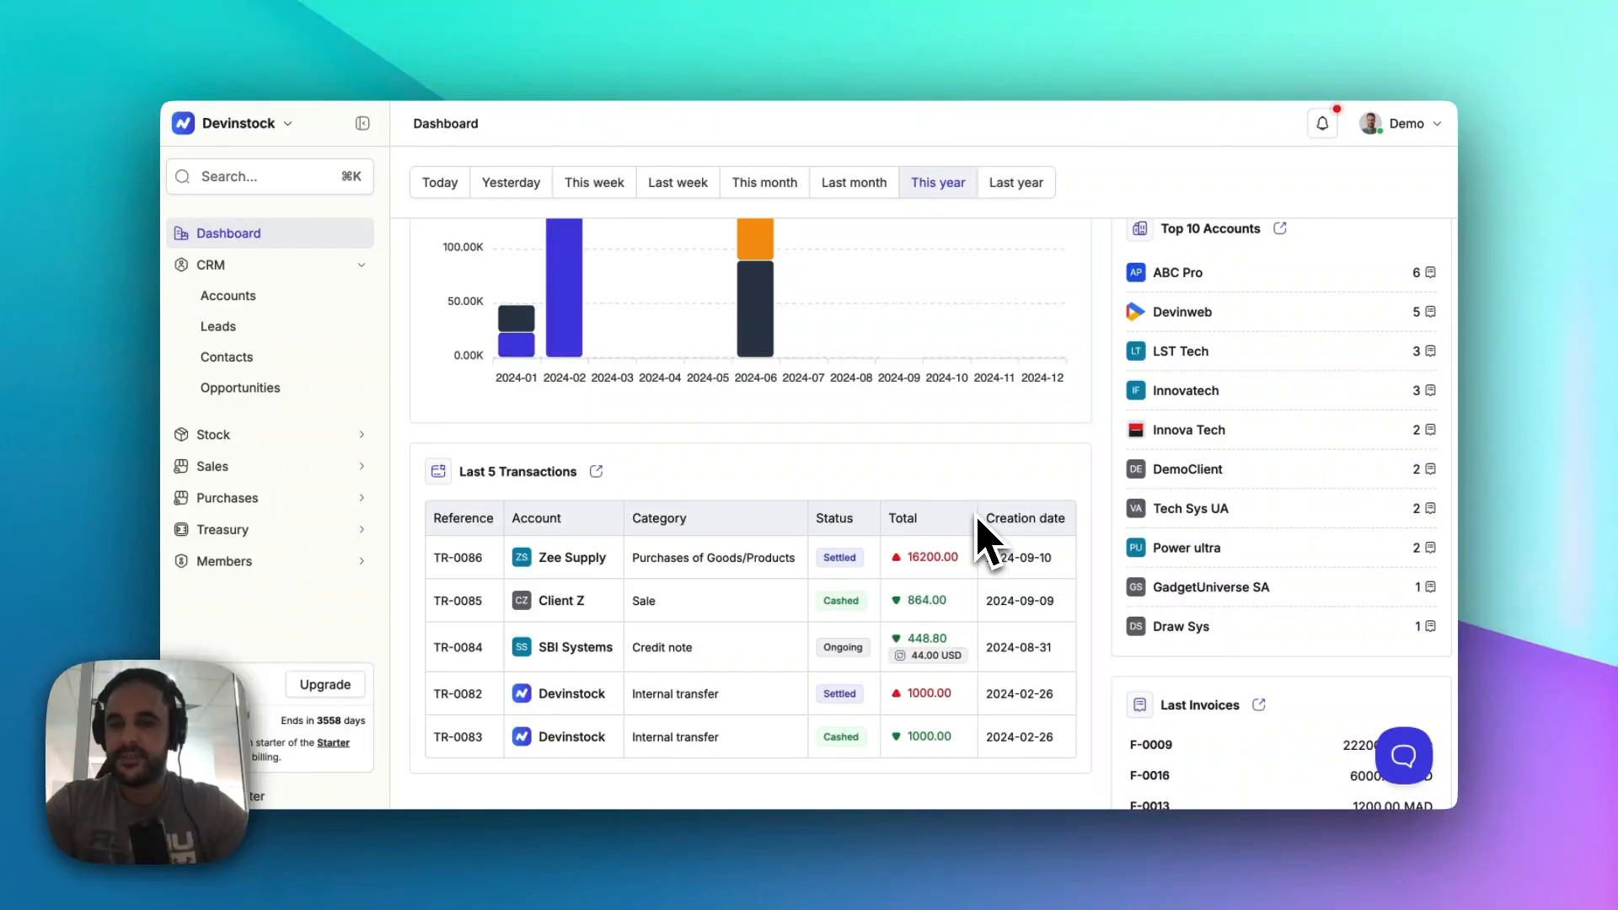
pyautogui.scroll(1, 989, 539)
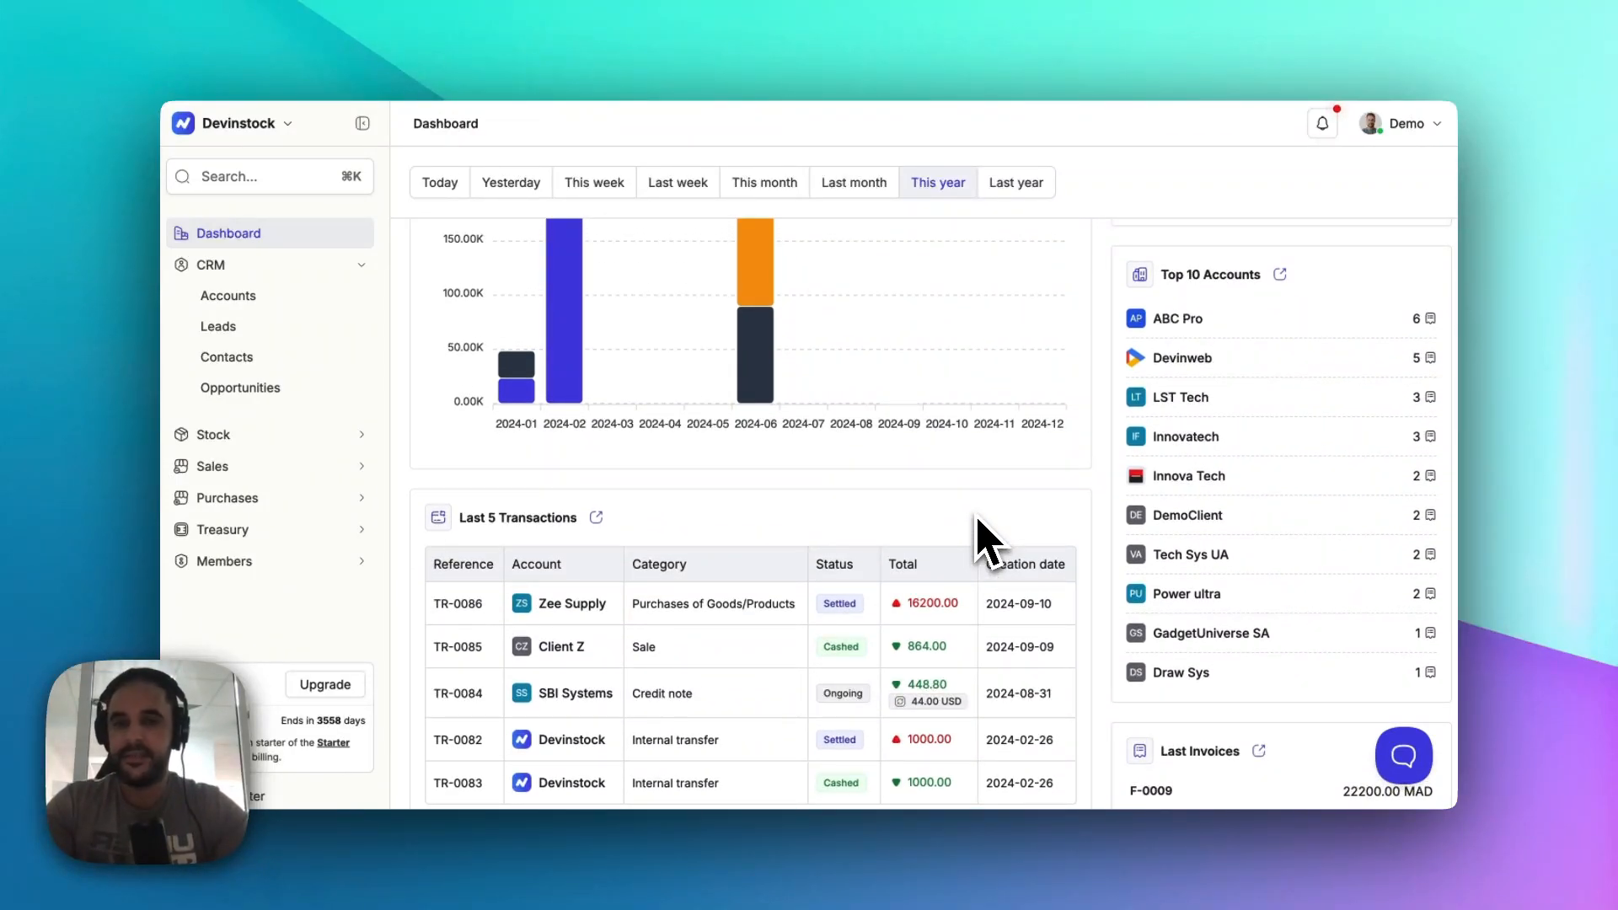
pyautogui.scroll(1, 974, 529)
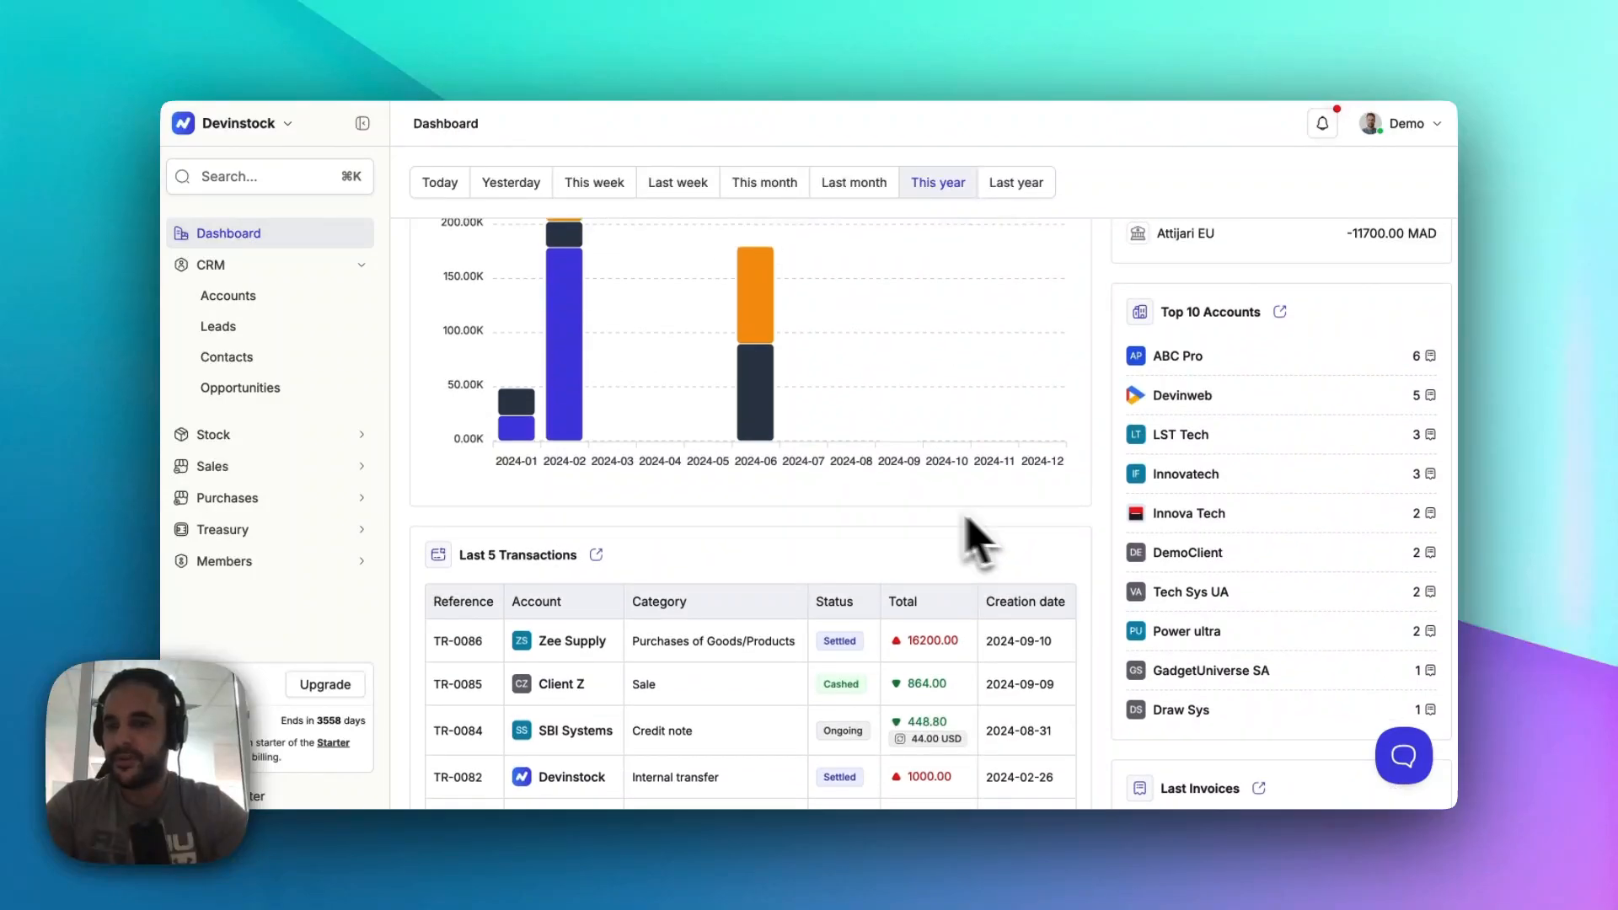
pyautogui.scroll(1, 677, 484)
pyautogui.scroll(1, 476, 423)
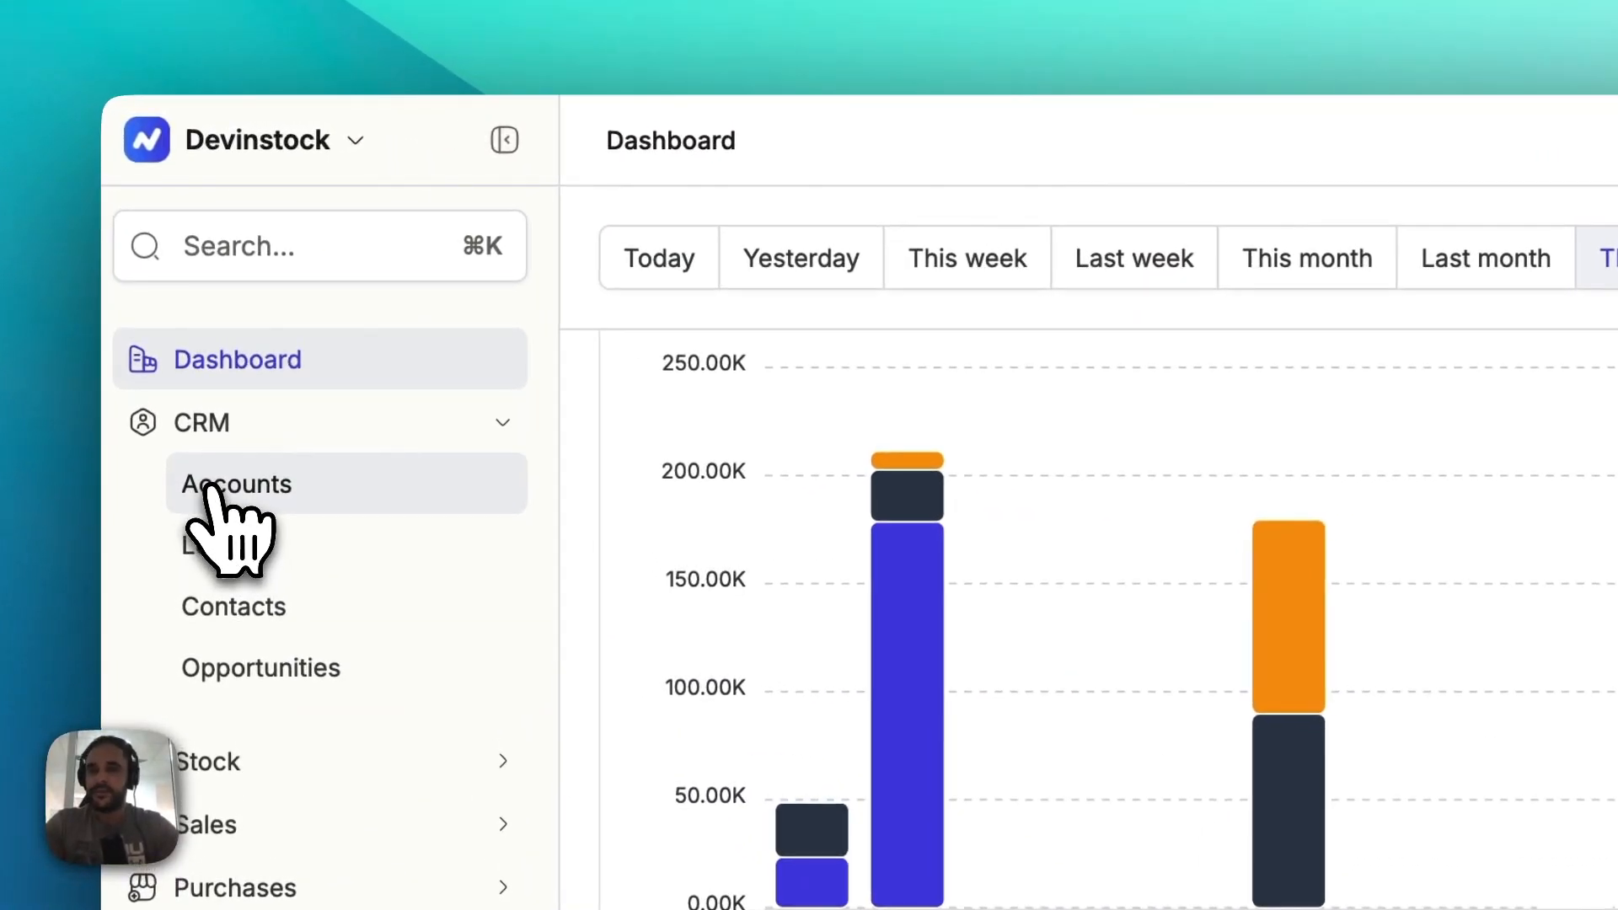
# Step: Look at the CRM accounts list, switch to the leads list and start creating a new lead
pyautogui.click(215, 298)
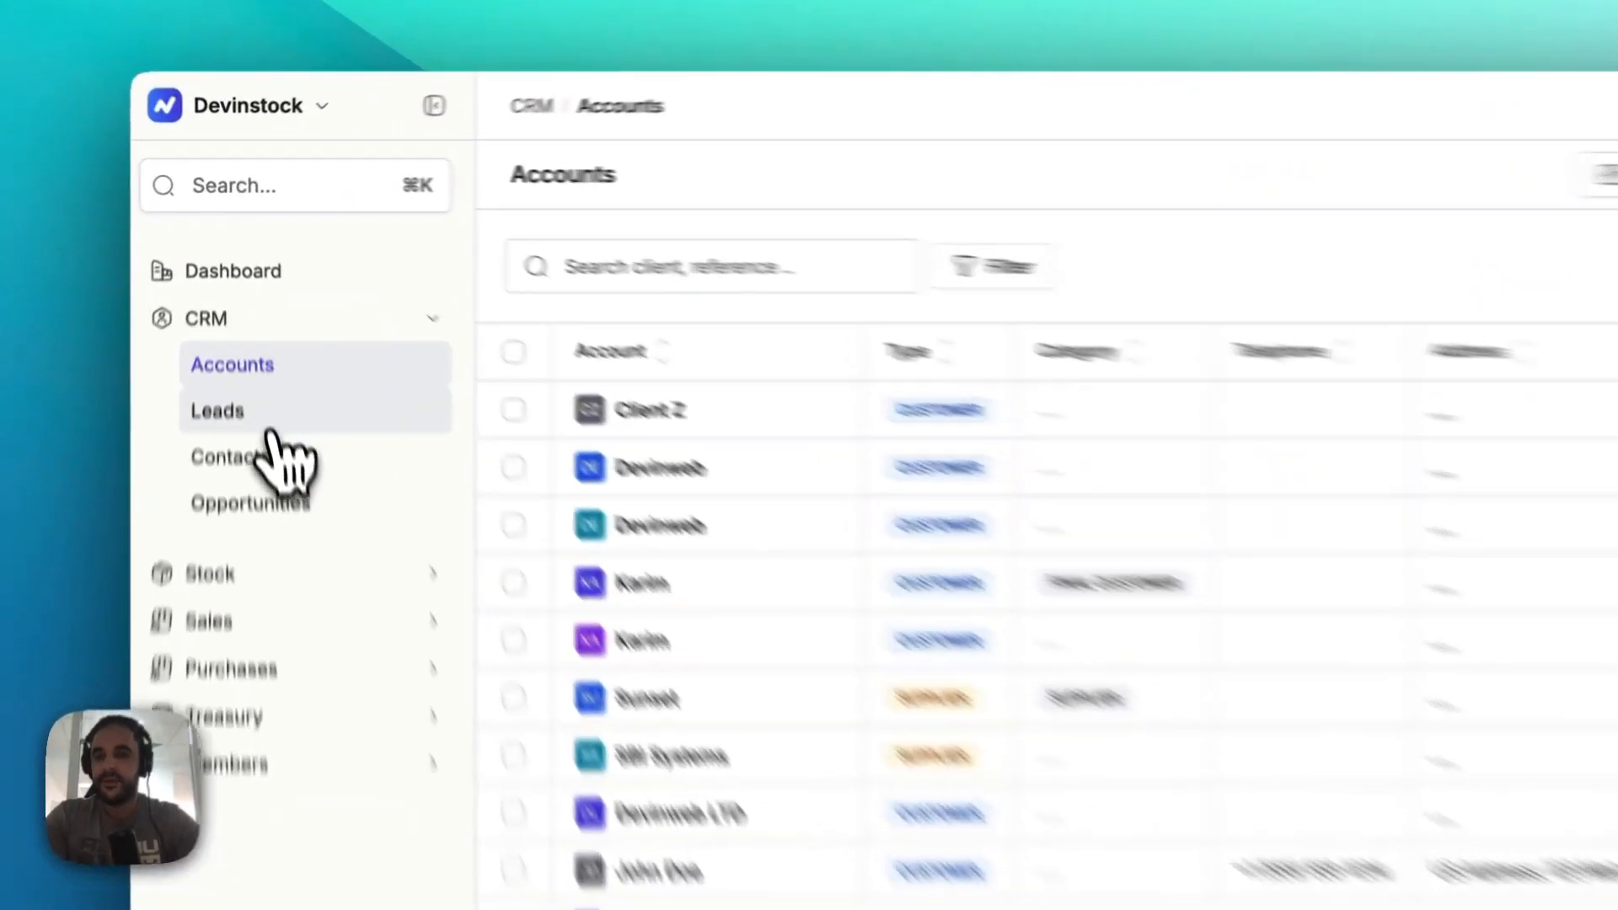
pyautogui.click(218, 326)
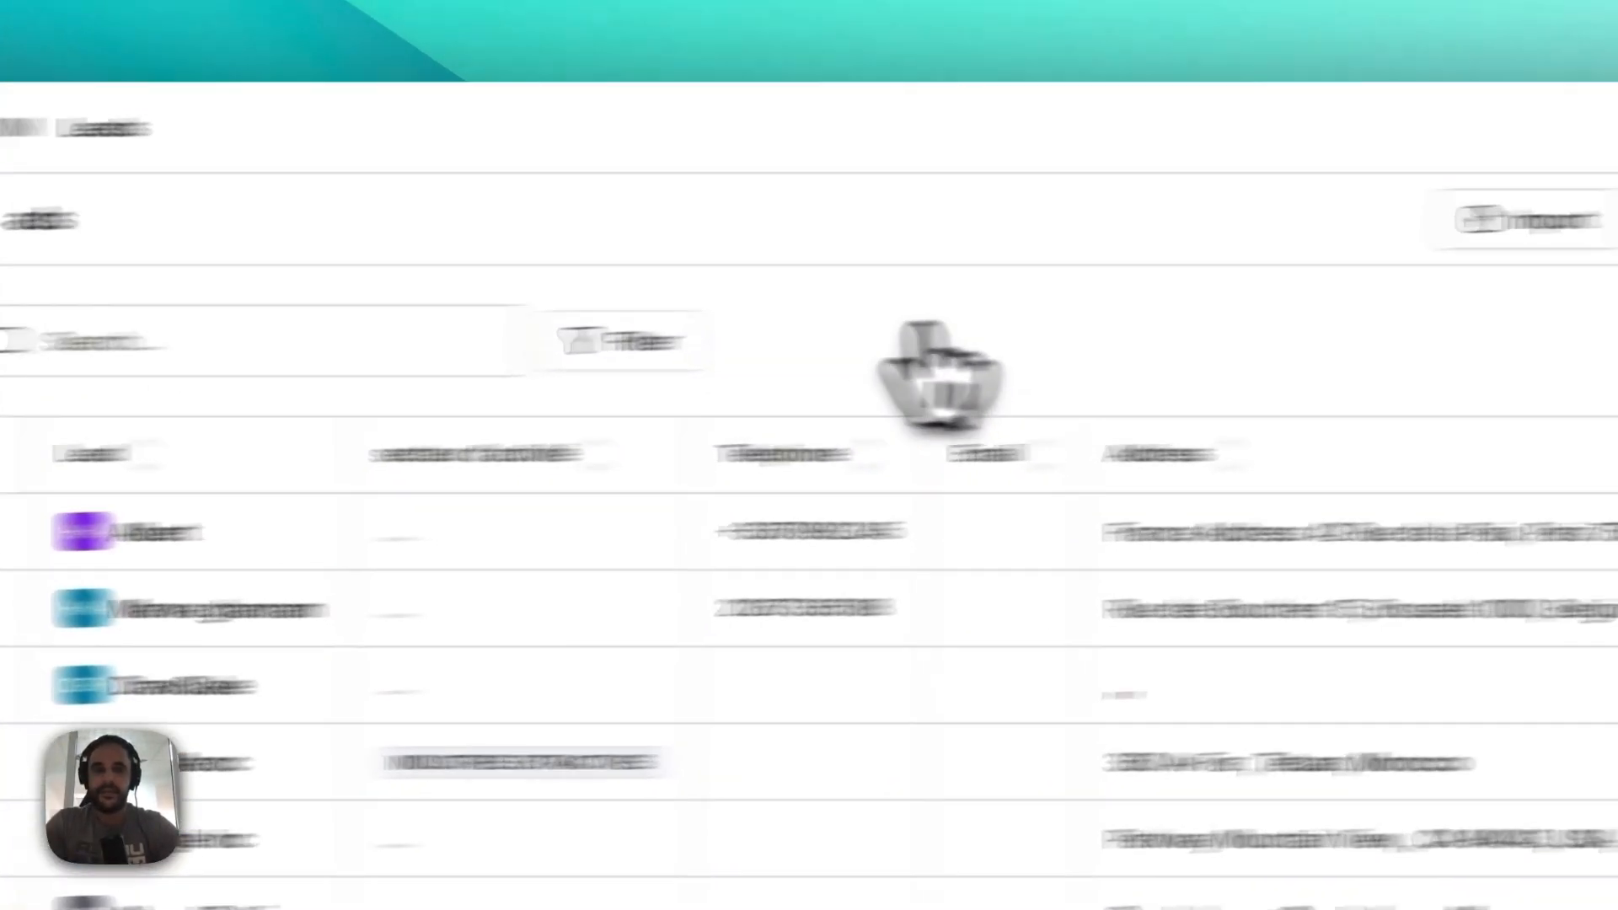
pyautogui.click(1320, 241)
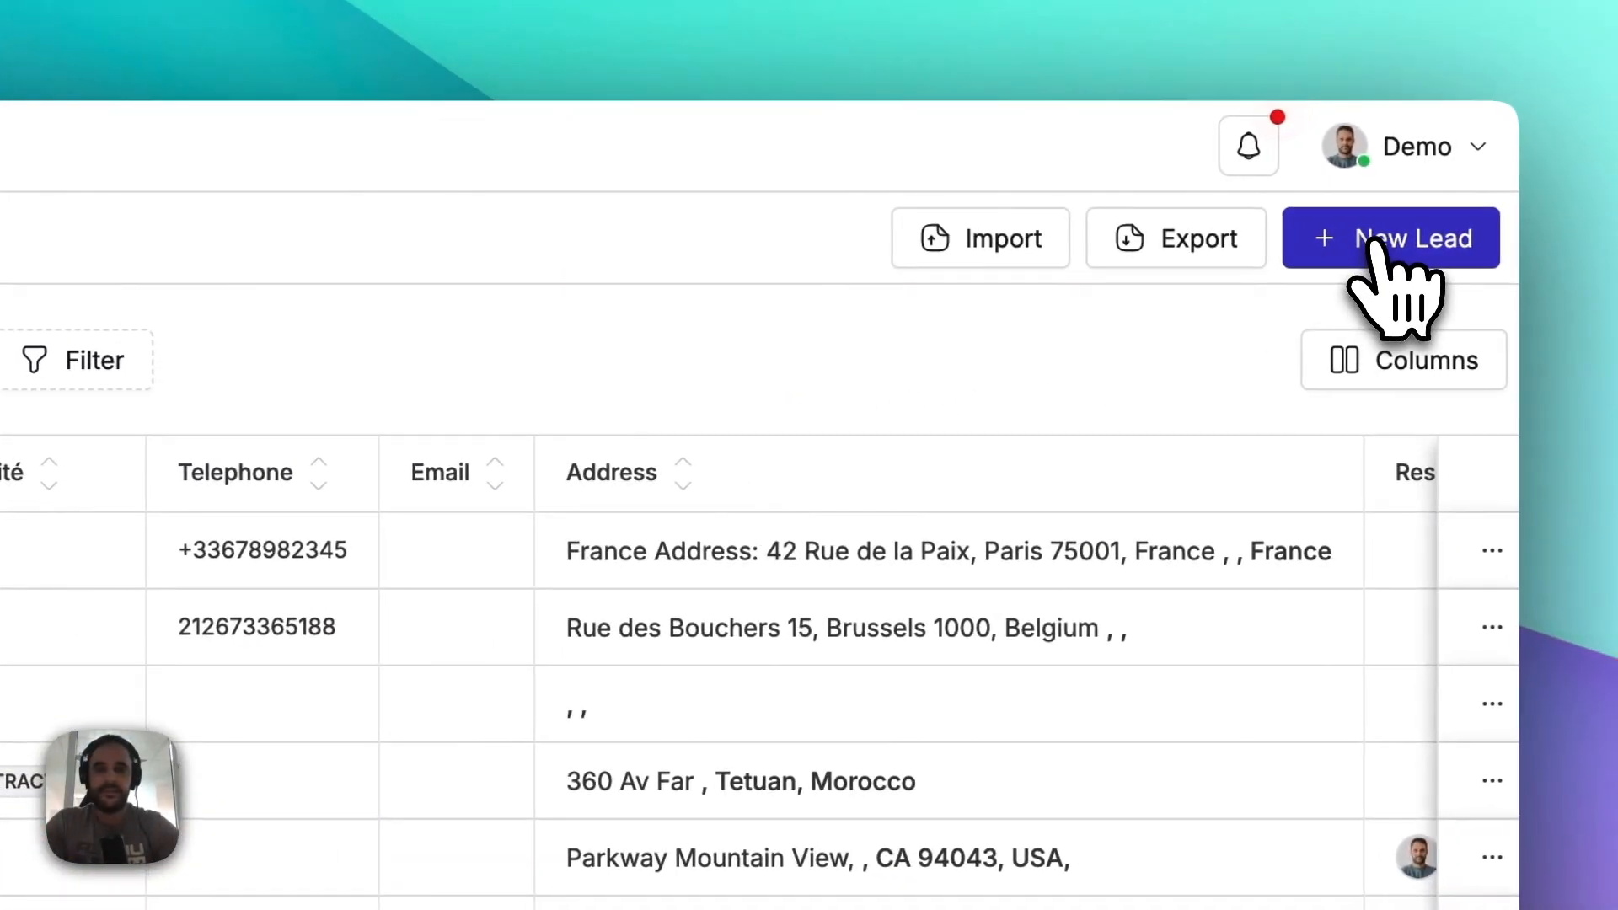
# Step: Switch the new lead's Professional option off and back on
pyautogui.scroll(-1, 1011, 573)
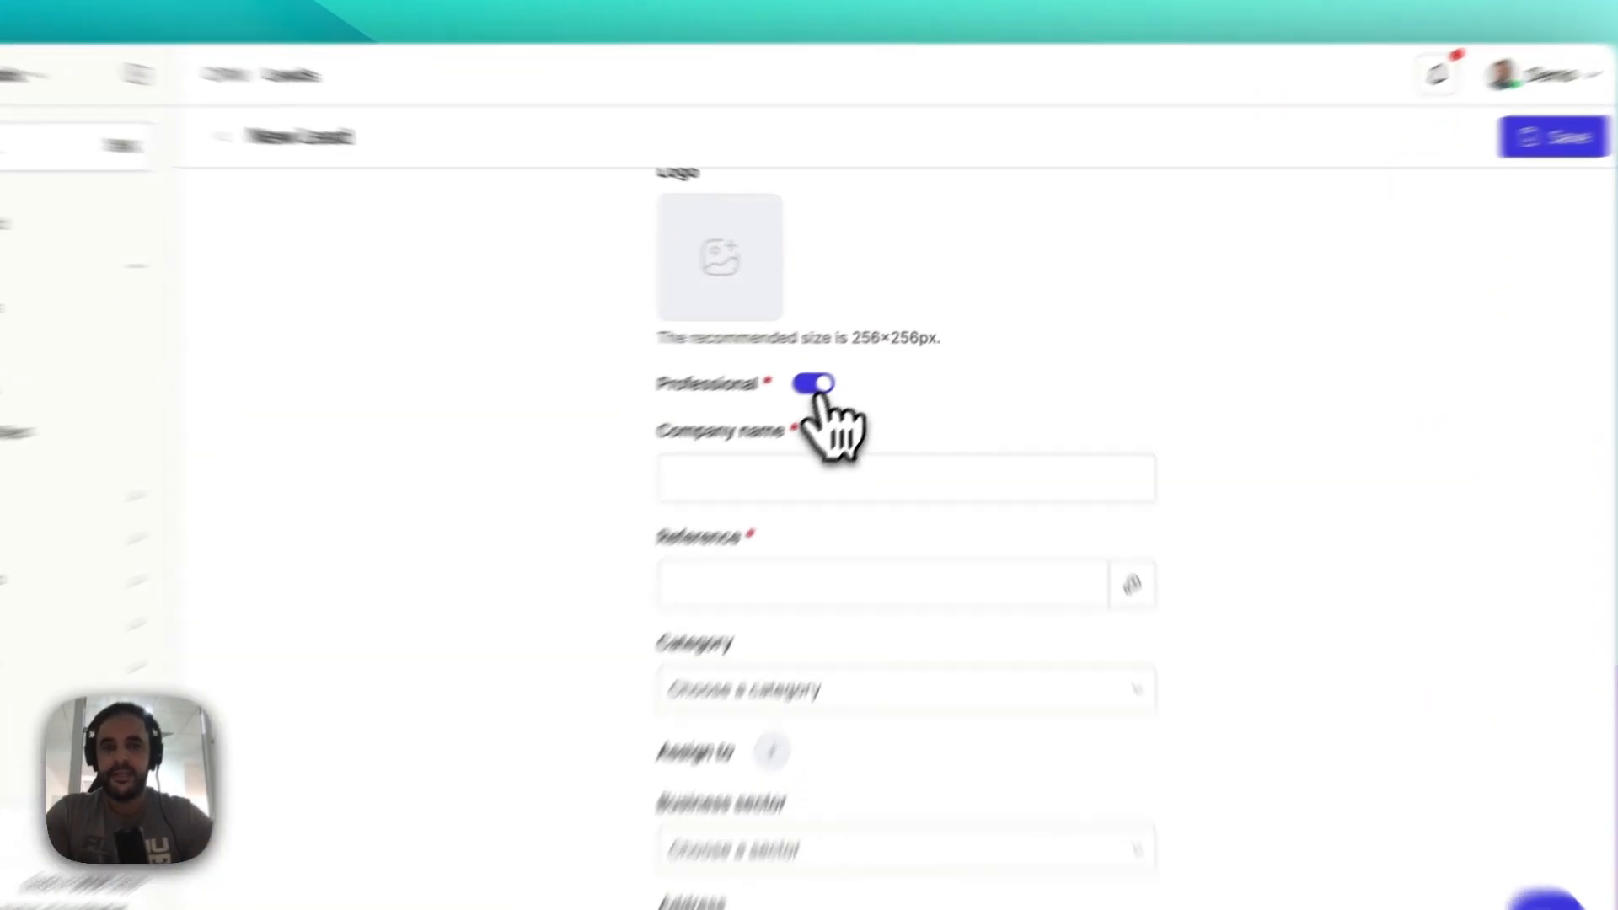
pyautogui.click(866, 353)
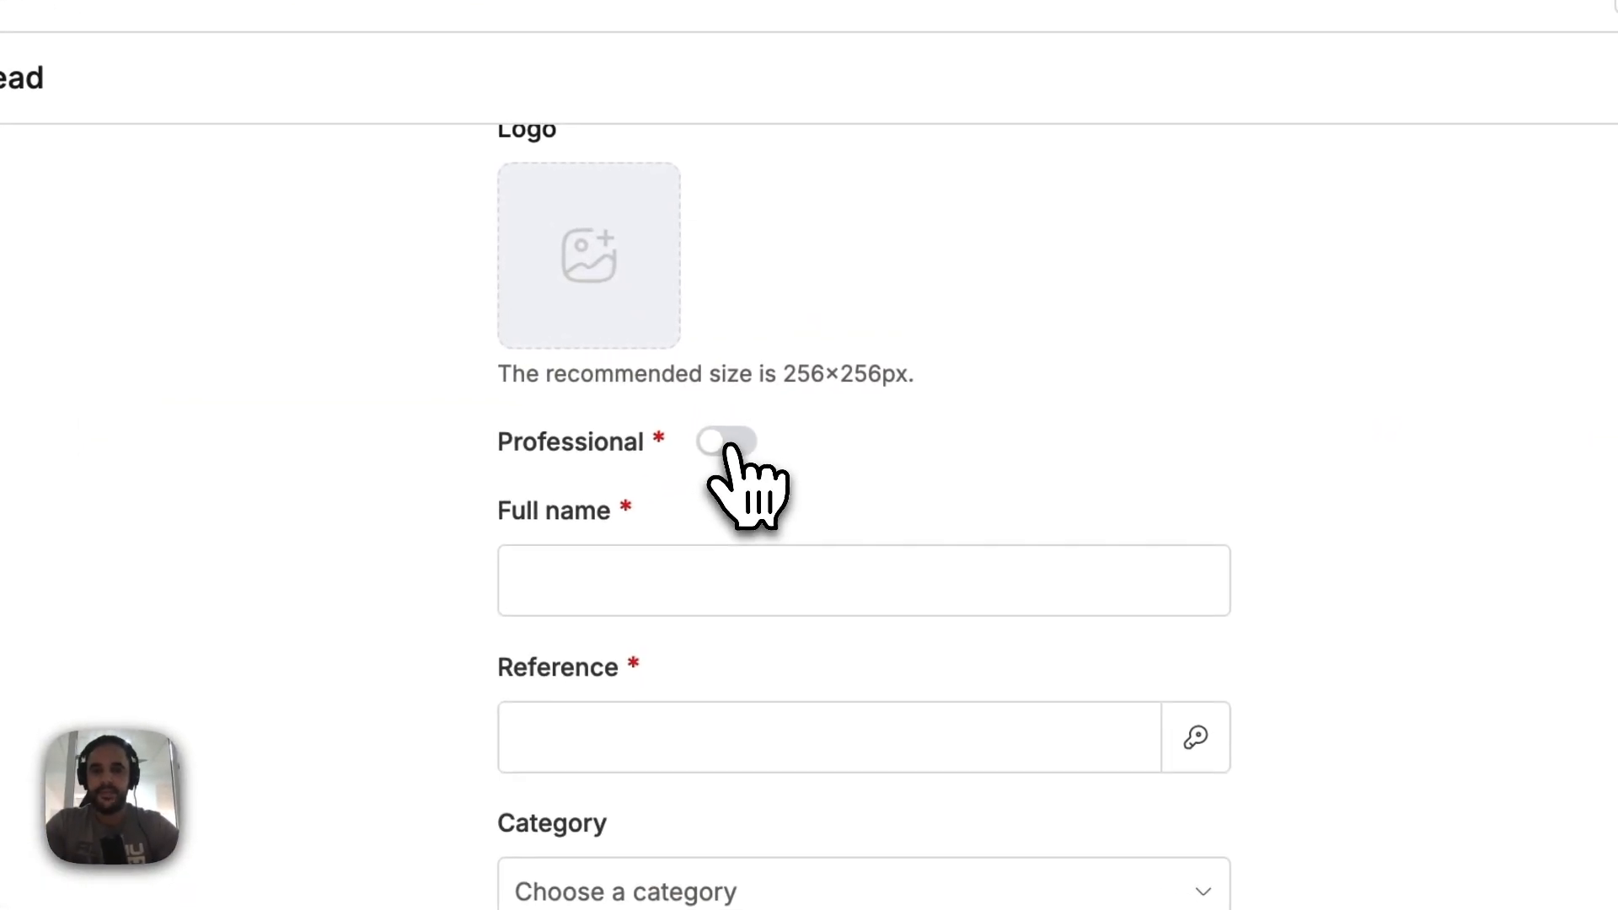
pyautogui.click(867, 352)
# Step: Enter Company AB as the lead's company name and generate its reference automatically
pyautogui.scroll(-3, 975, 462)
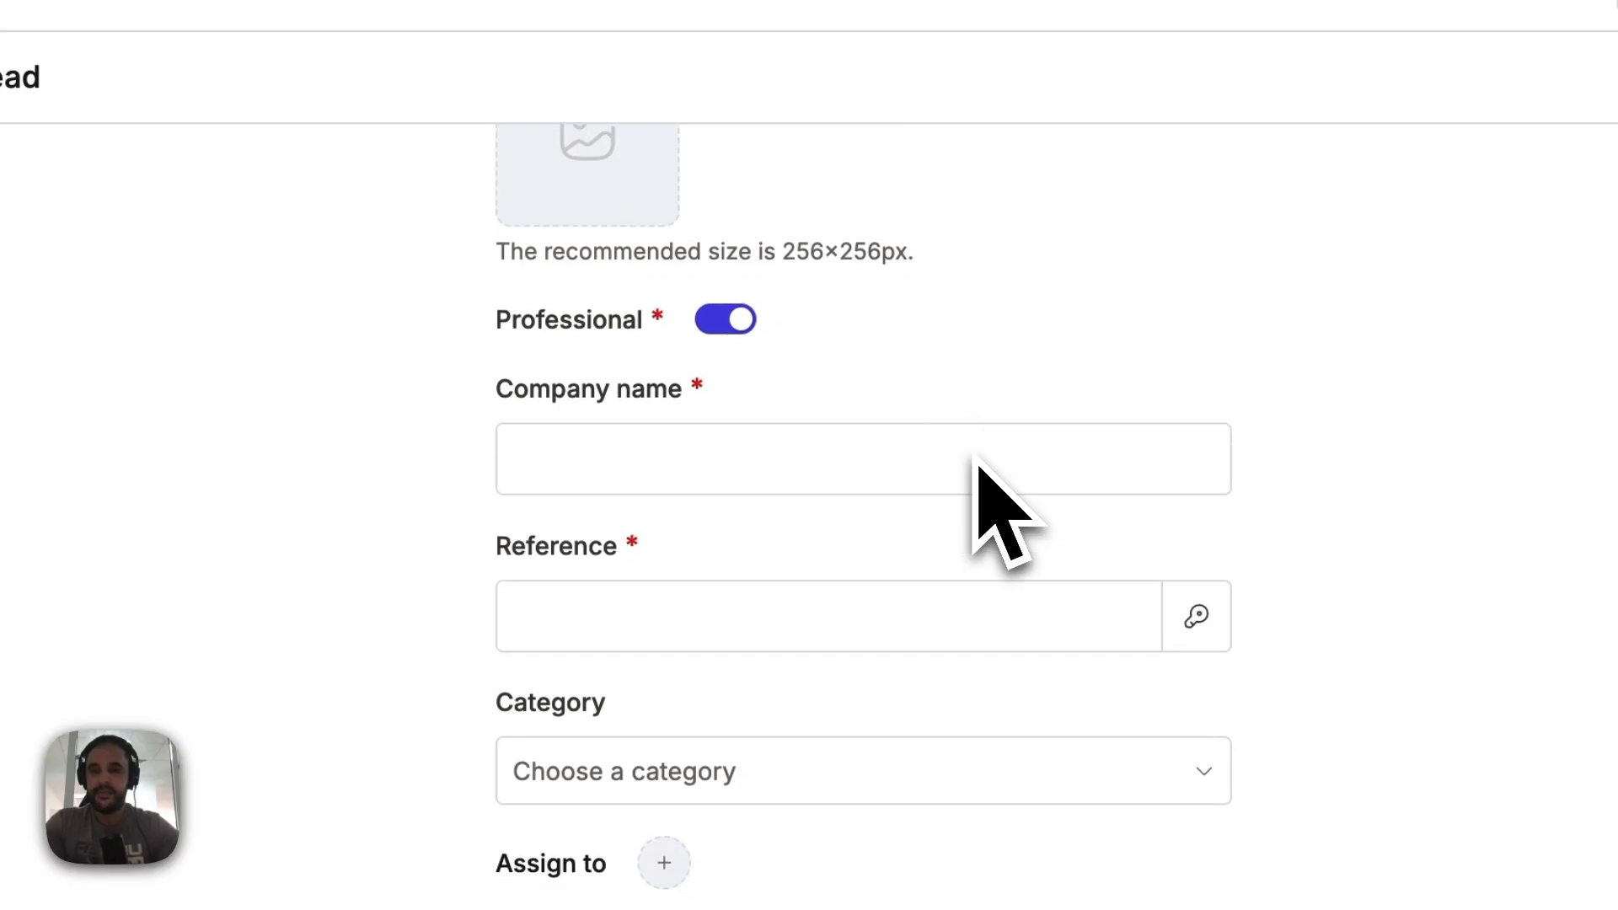
pyautogui.click(769, 460)
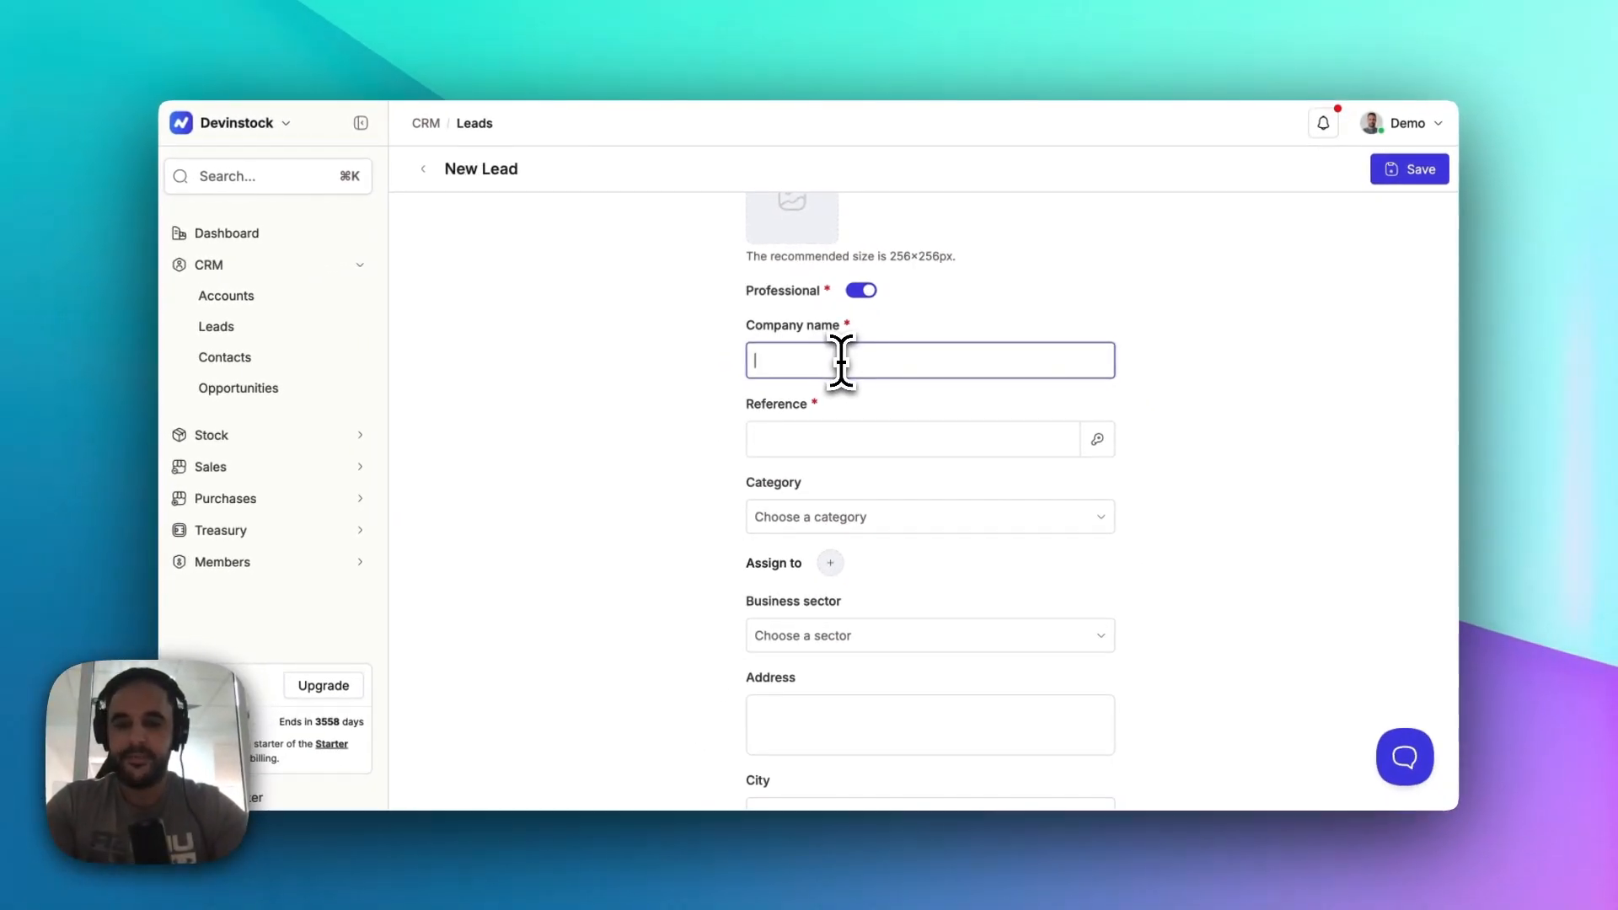
pyautogui.write('Company AB')
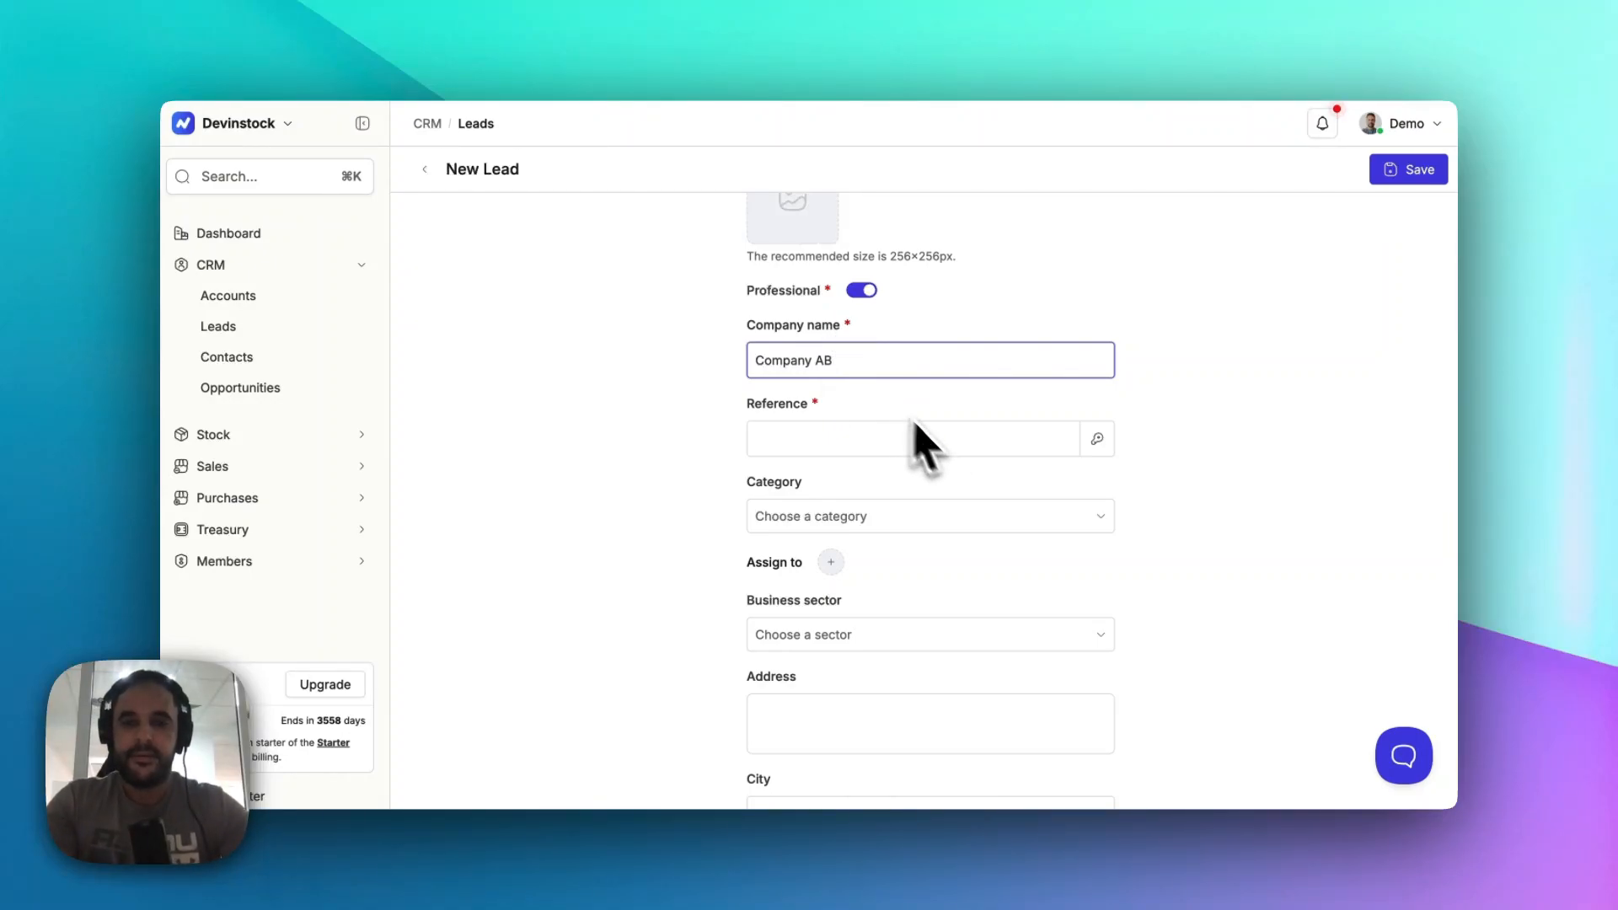
pyautogui.click(1097, 438)
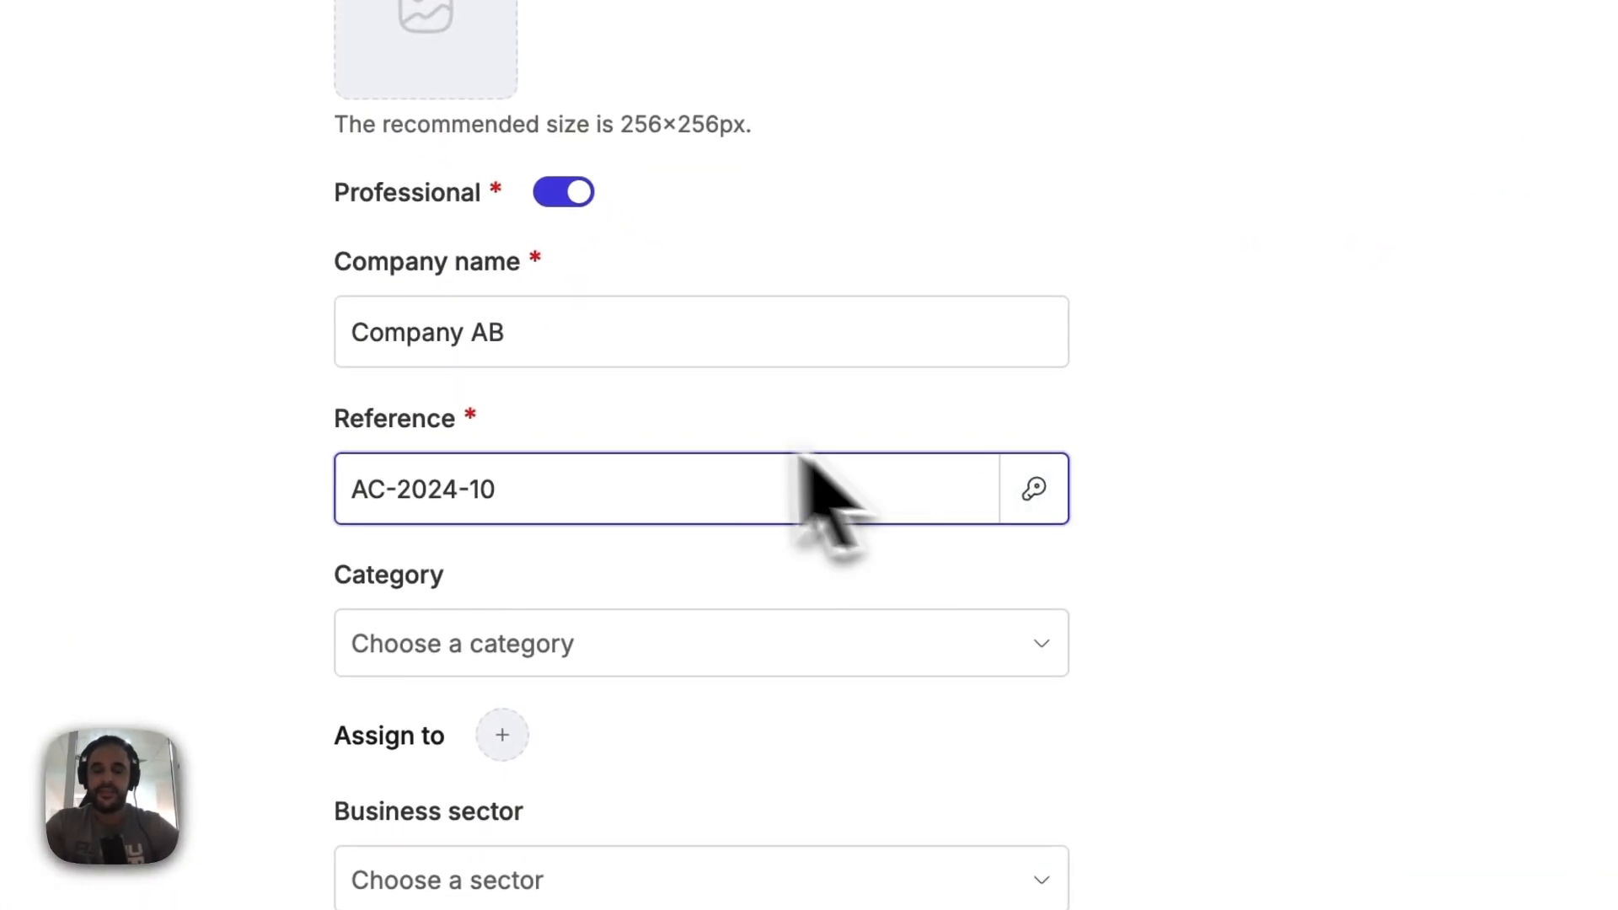
# Step: Examine the category and business sector options and the remaining address and contact fields of the new lead form
pyautogui.scroll(-1, 635, 433)
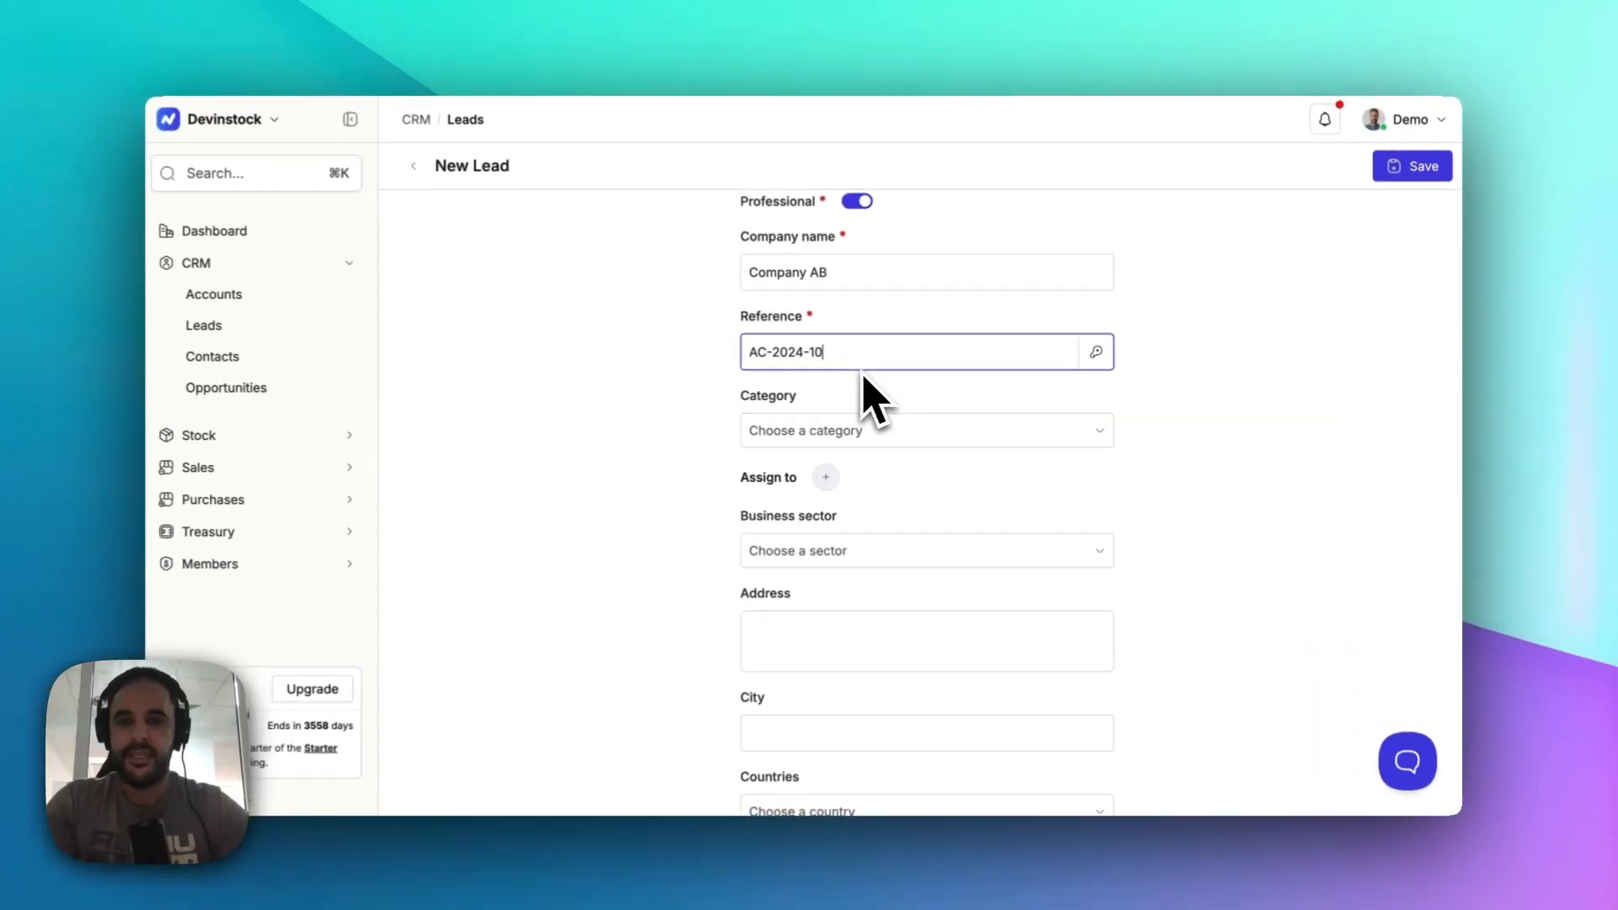
pyautogui.scroll(-3, 863, 377)
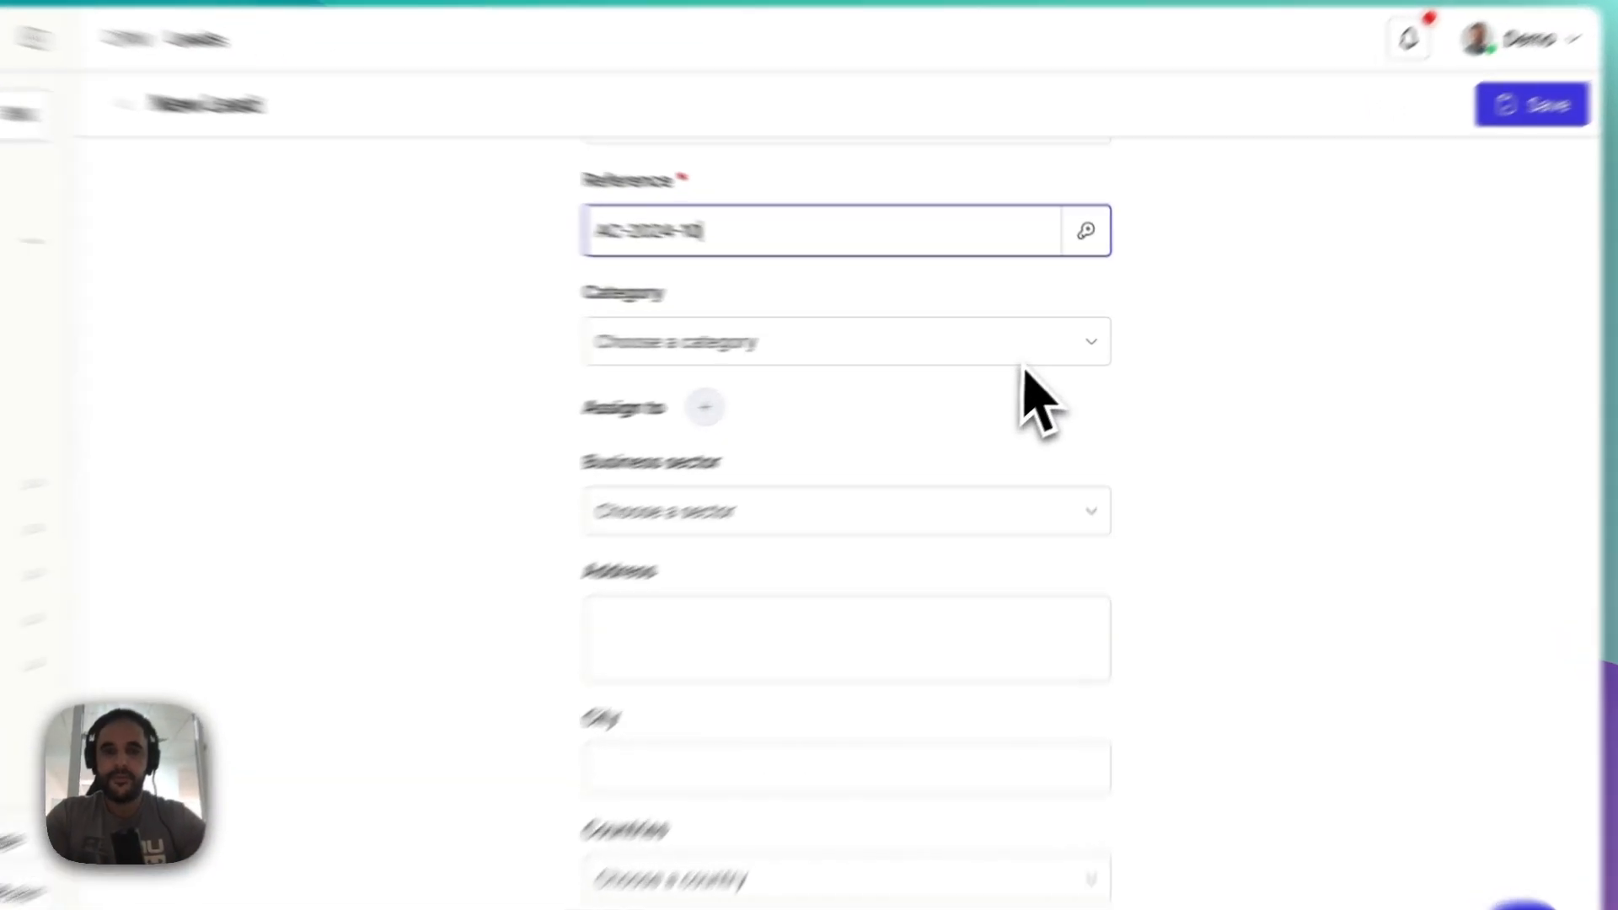
pyautogui.click(1050, 343)
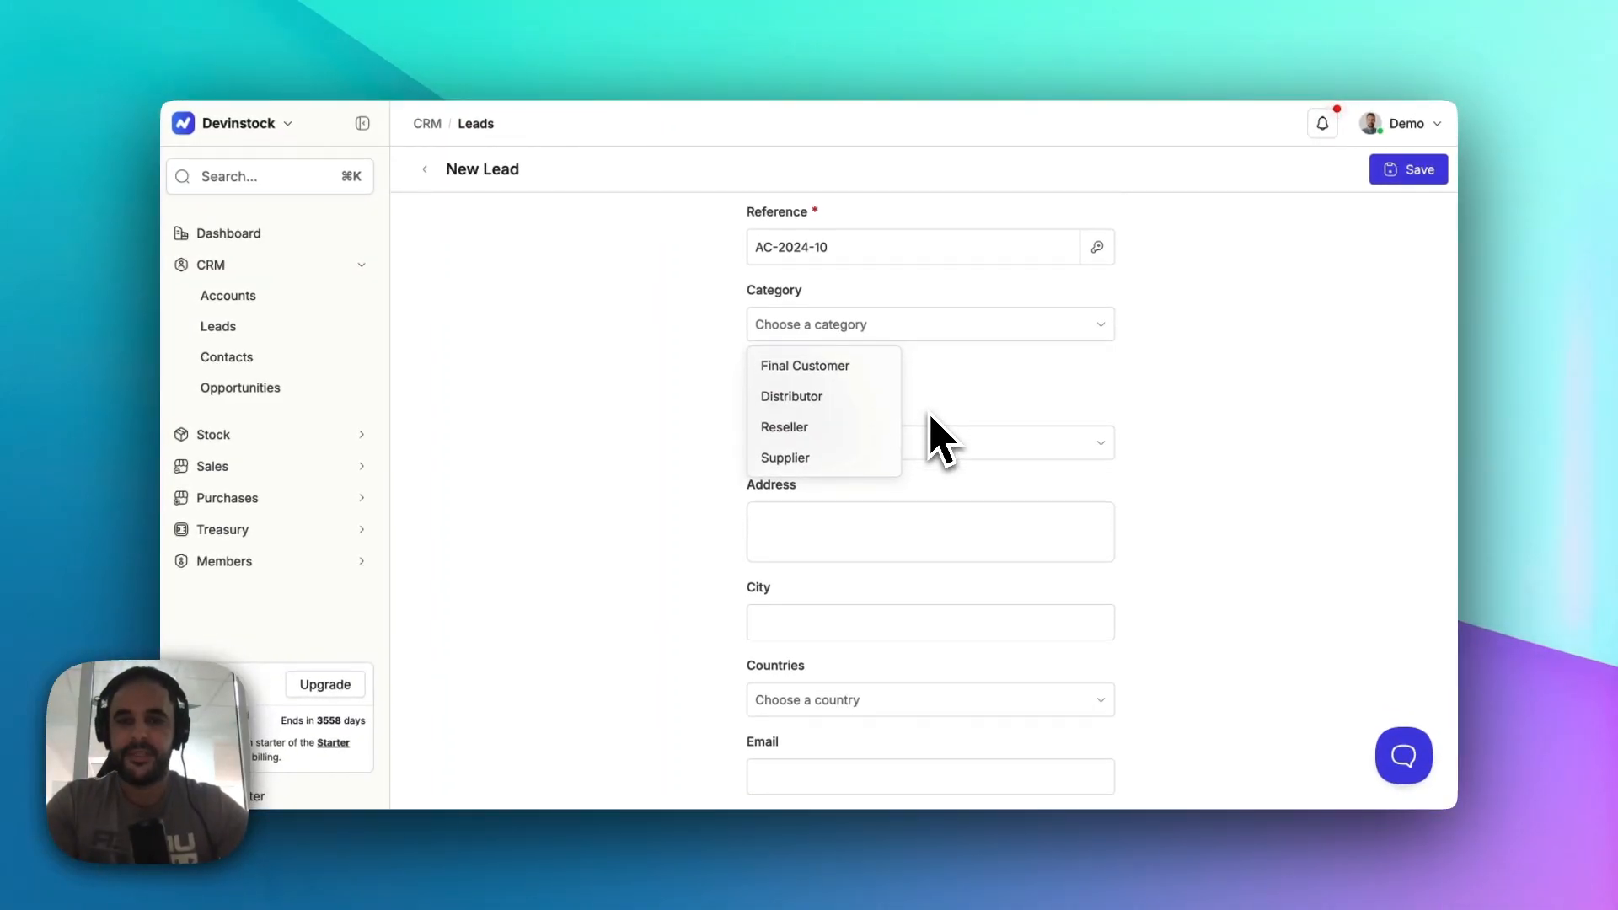
pyautogui.click(930, 418)
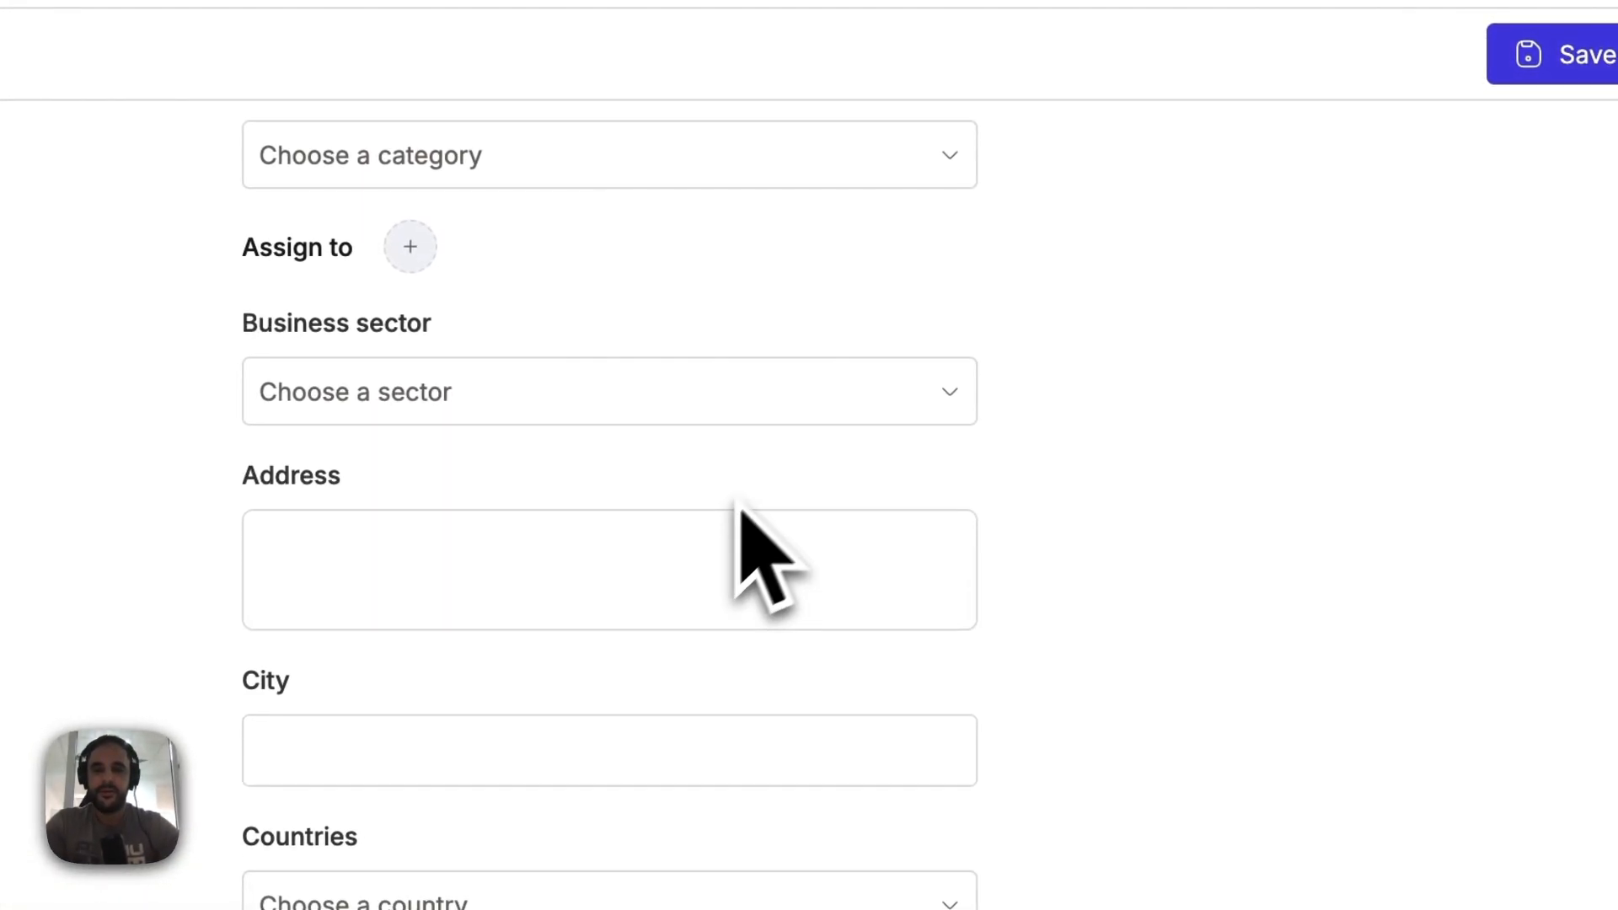
pyautogui.click(738, 394)
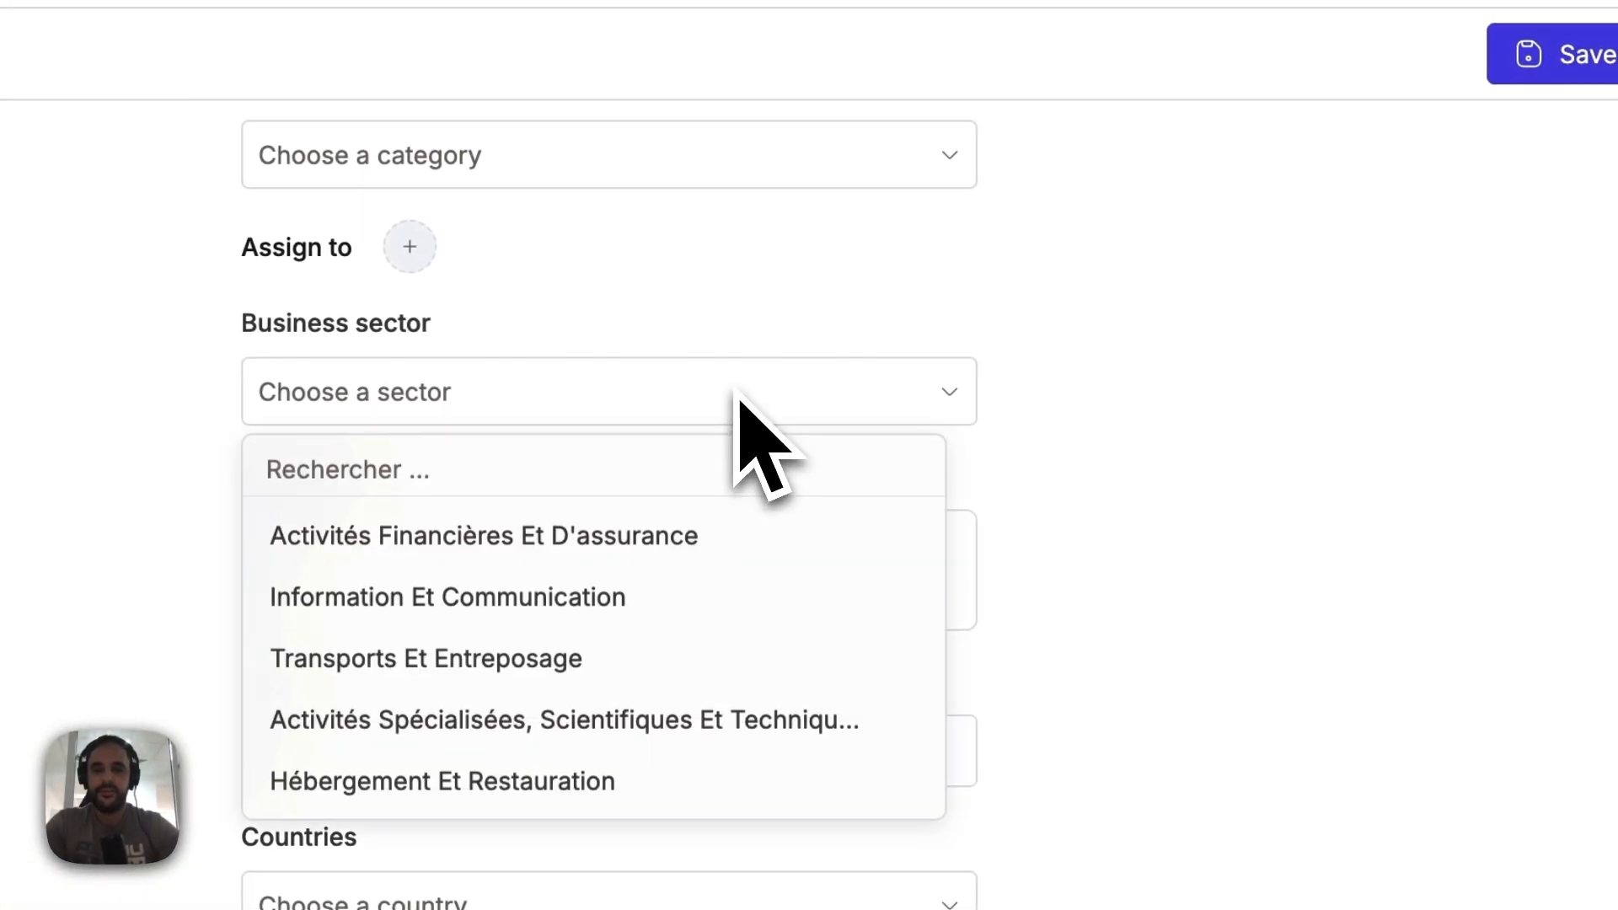
pyautogui.click(1100, 461)
pyautogui.scroll(-4, 1104, 460)
pyautogui.scroll(-1, 1101, 459)
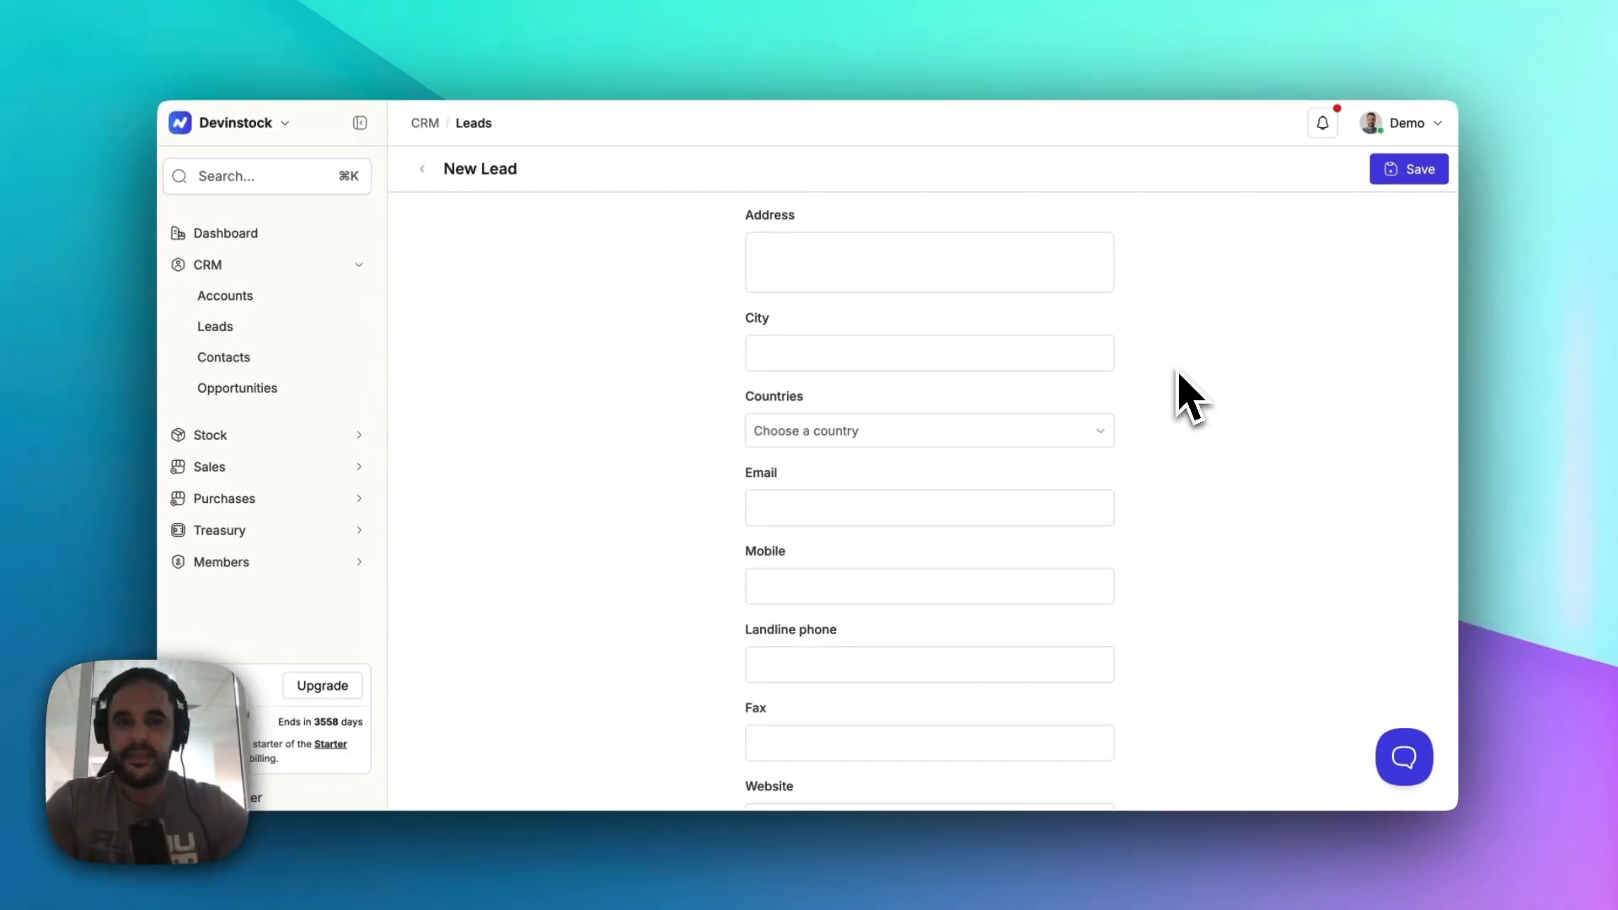
pyautogui.scroll(5, 1184, 388)
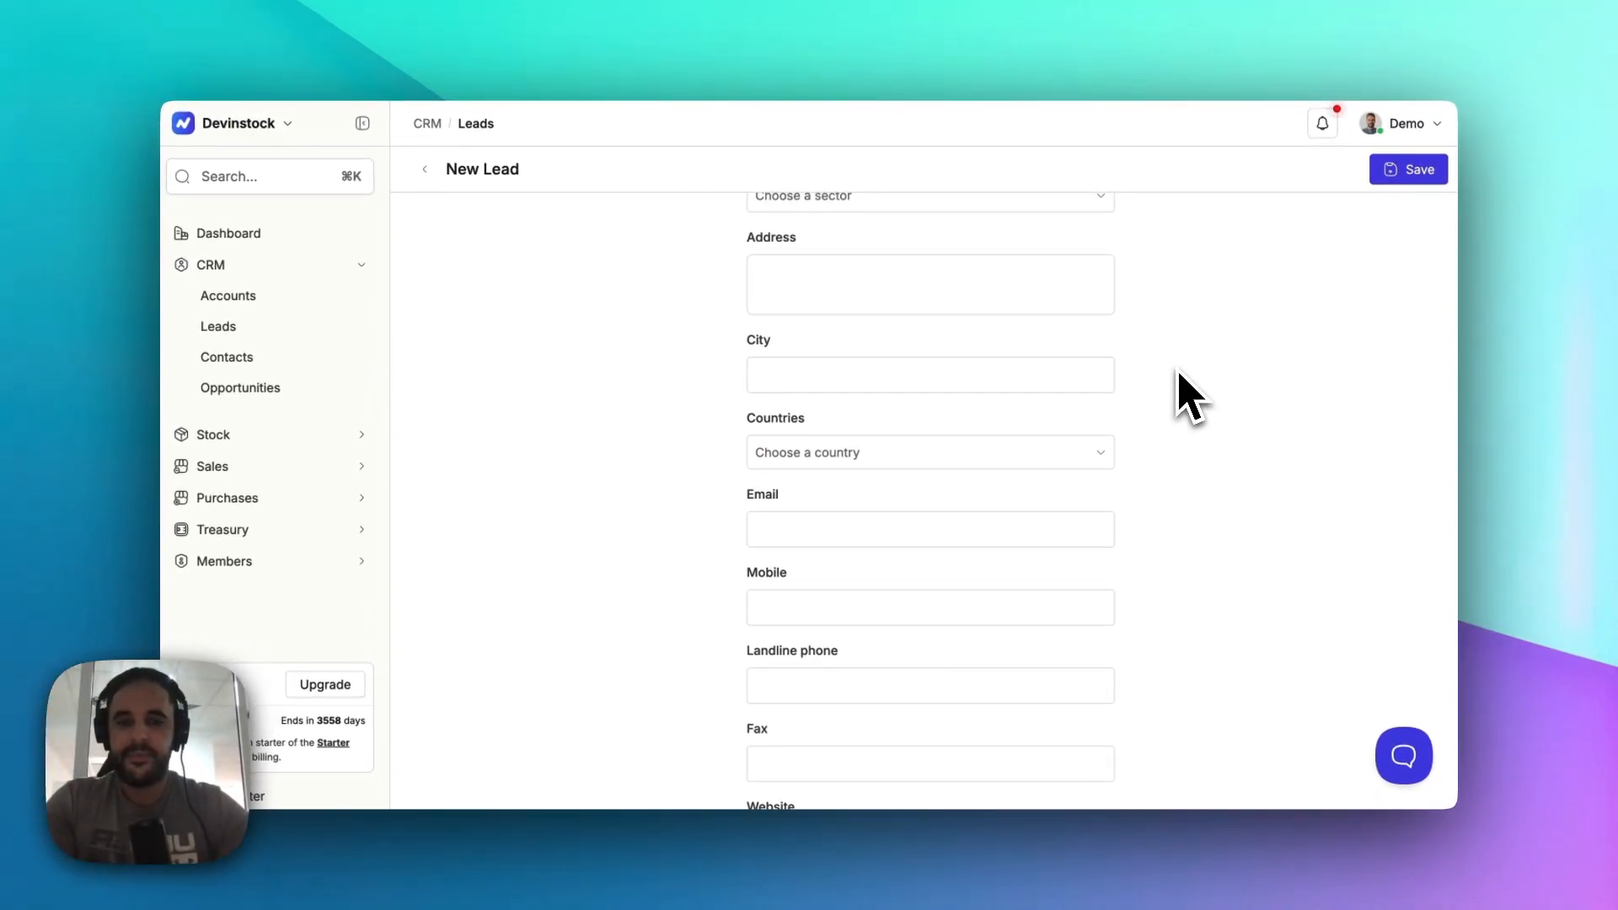
# Step: Save the Company AB lead and review its contact information and billing sections
pyautogui.click(1418, 174)
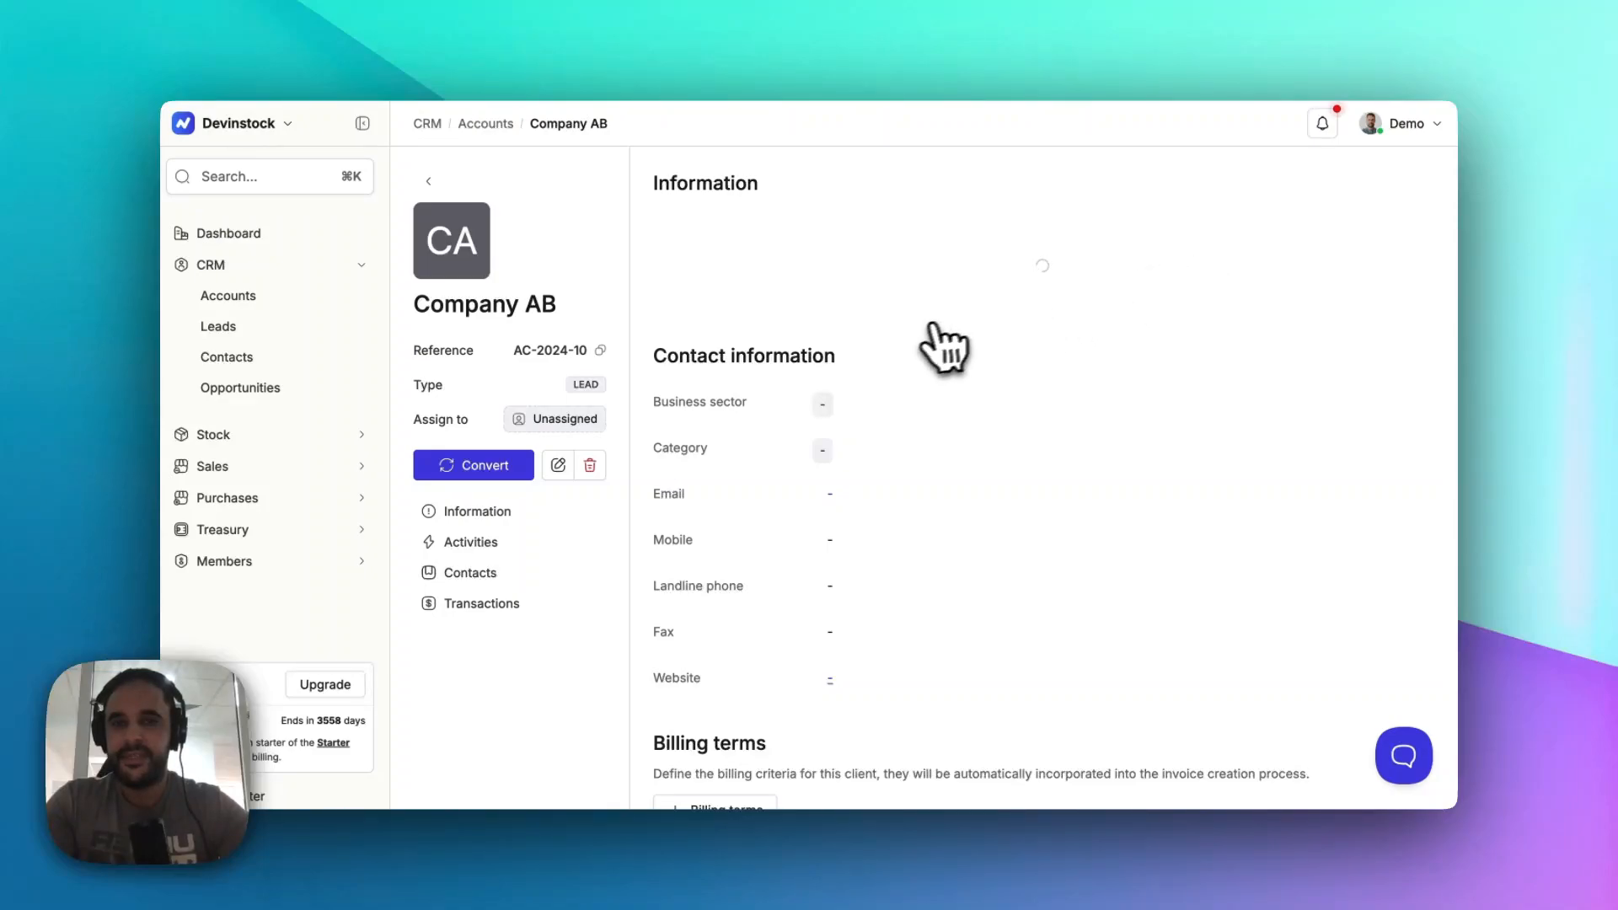
pyautogui.scroll(-2, 925, 349)
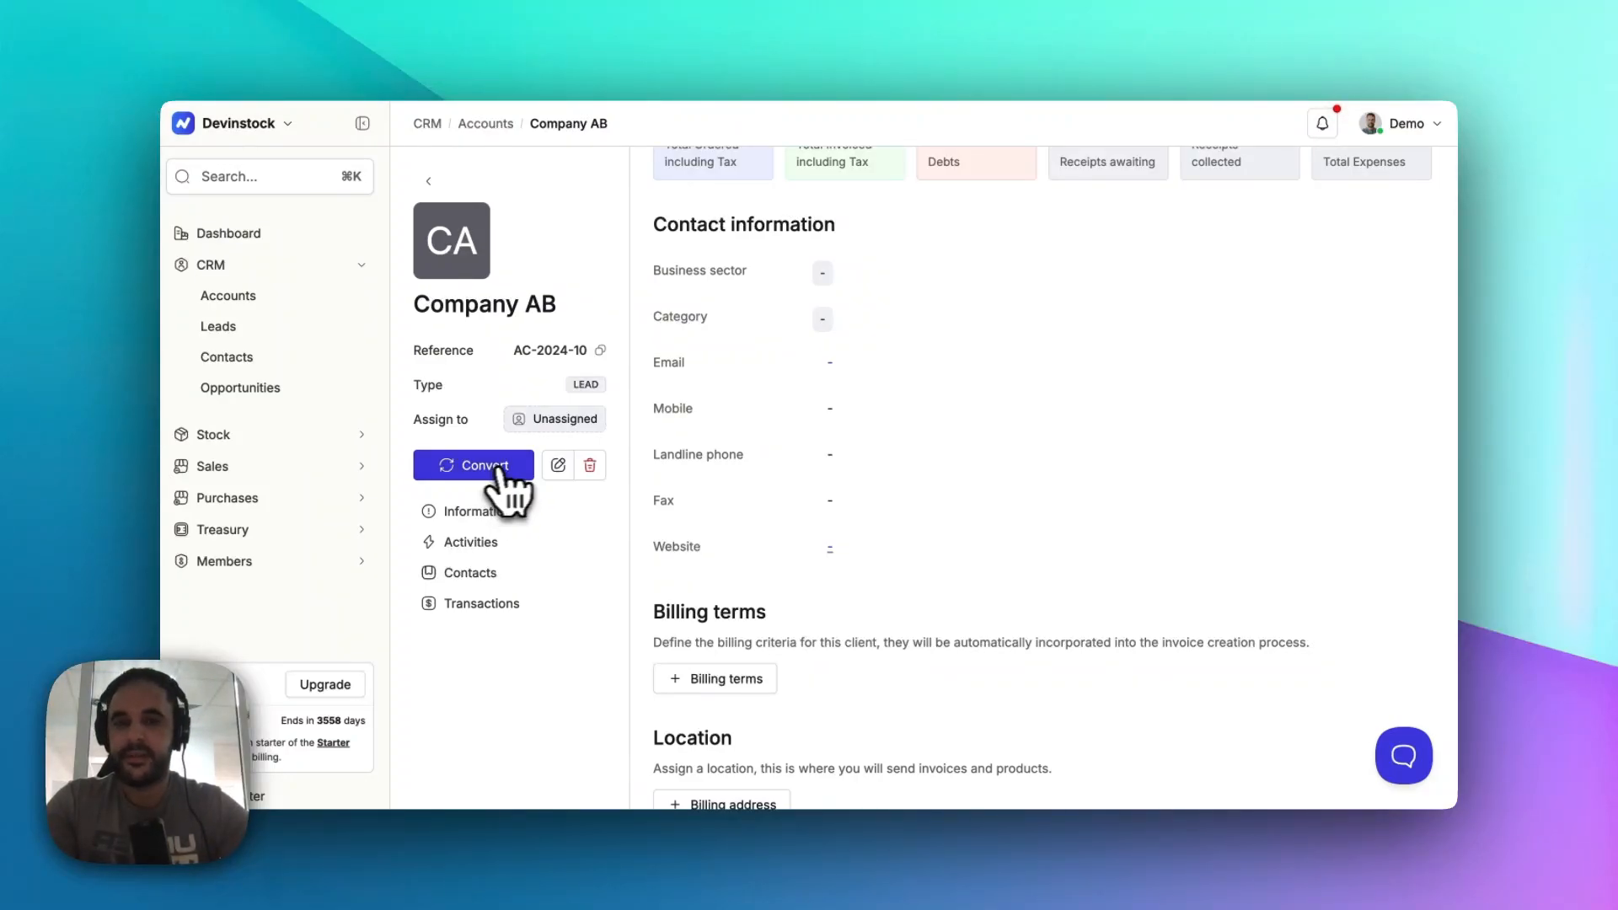
pyautogui.scroll(2, 640, 472)
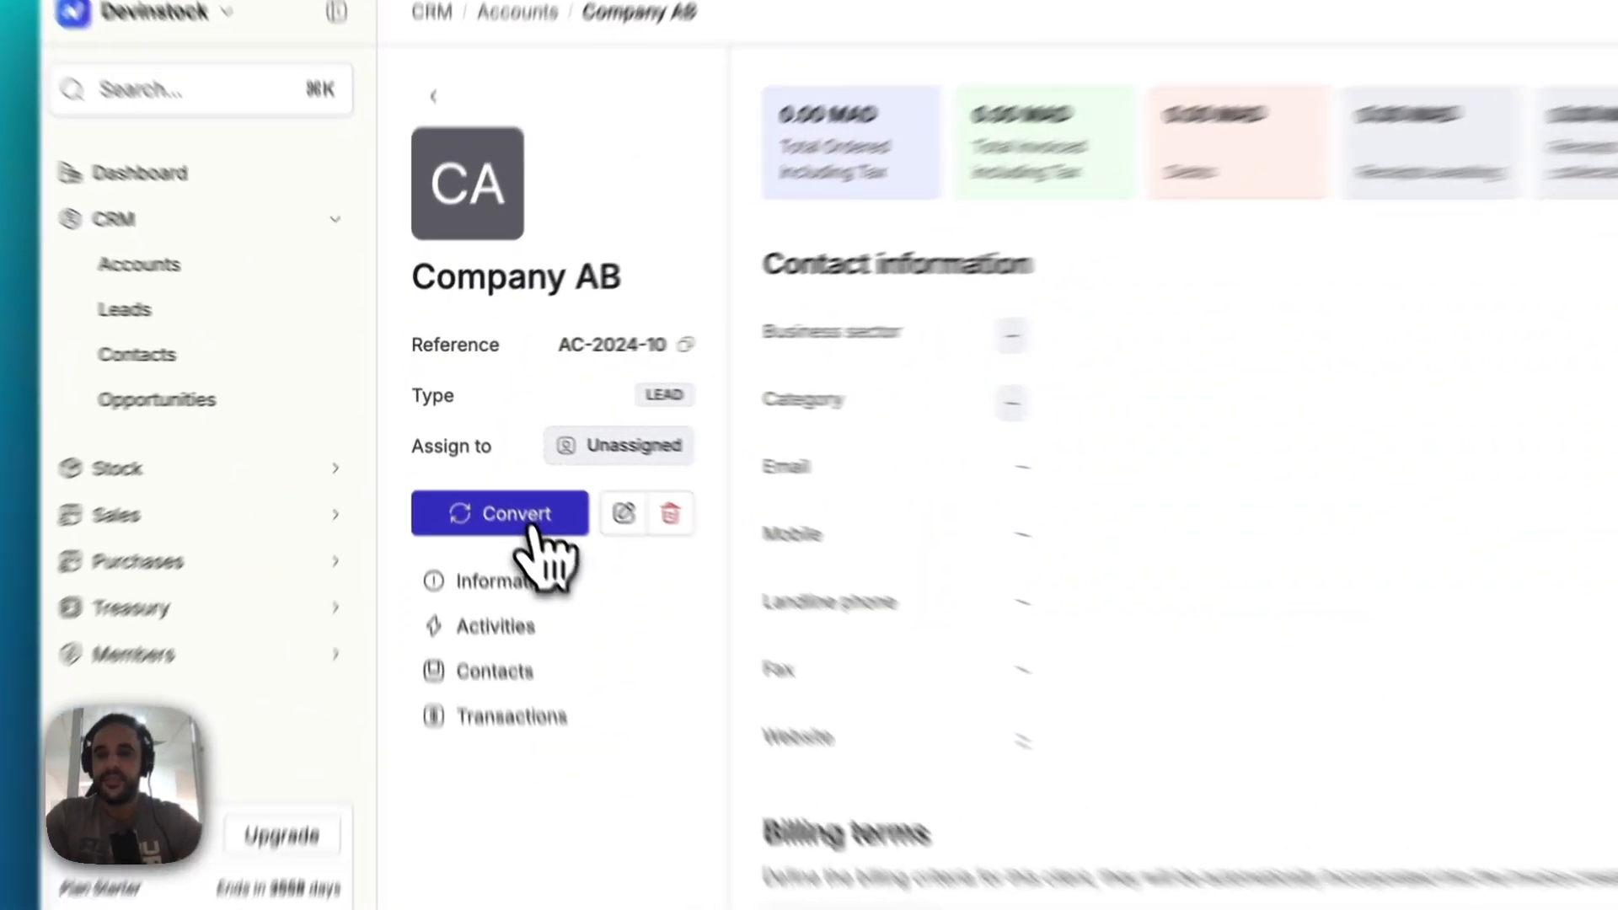
# Step: Start converting the Company AB lead into an opportunity in the Leads FB ADS pipeline, titled Sale opportunity
pyautogui.click(496, 472)
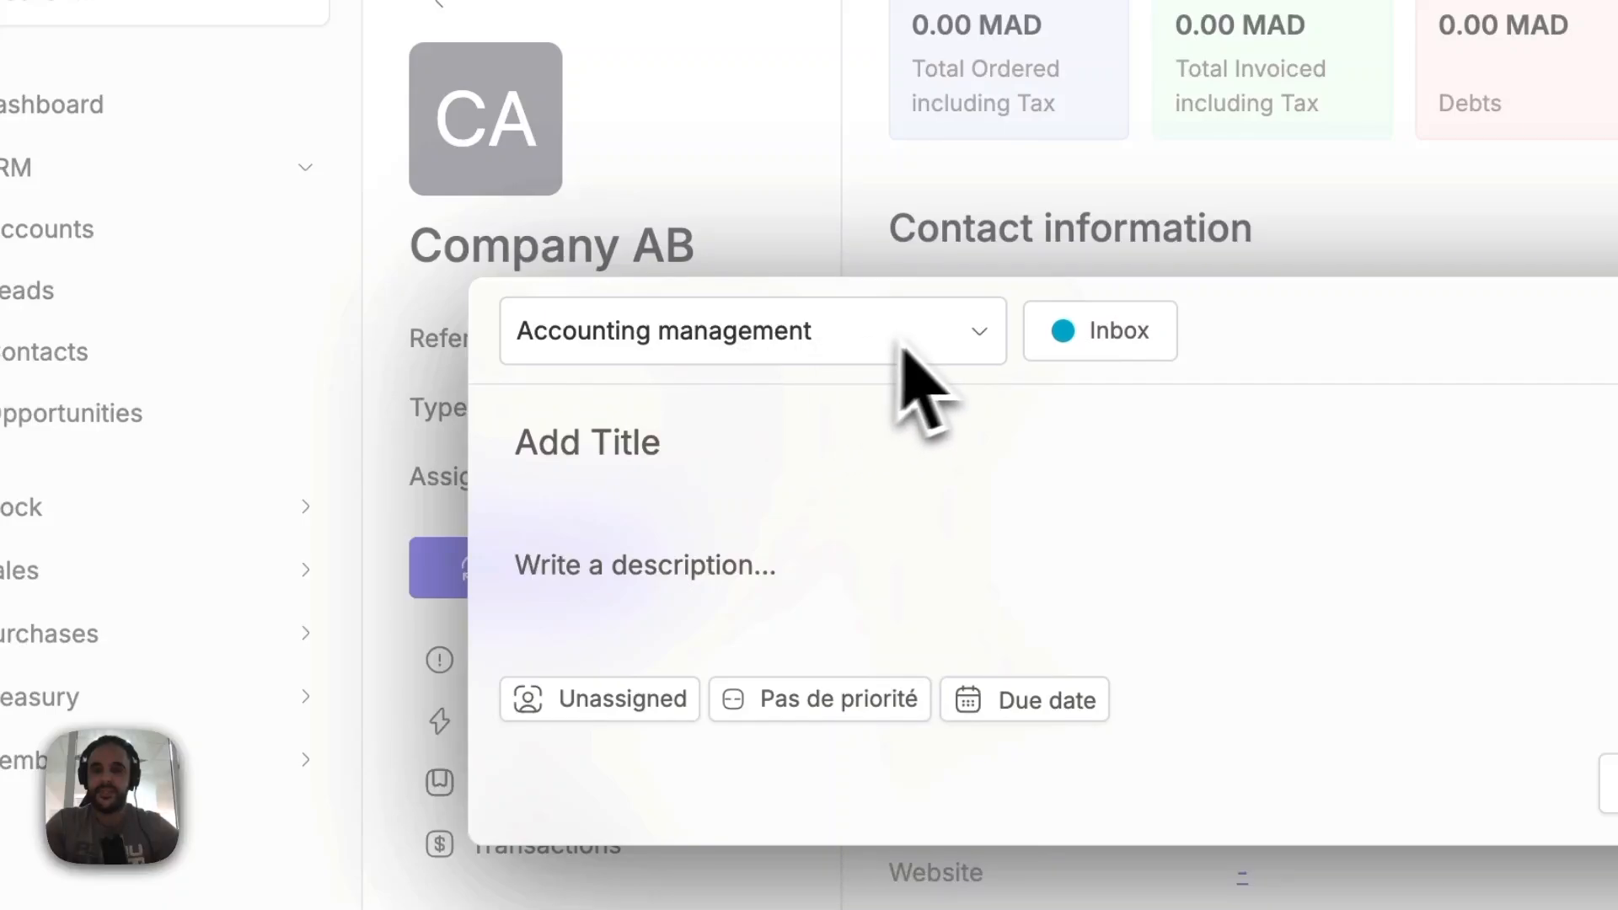
pyautogui.click(950, 344)
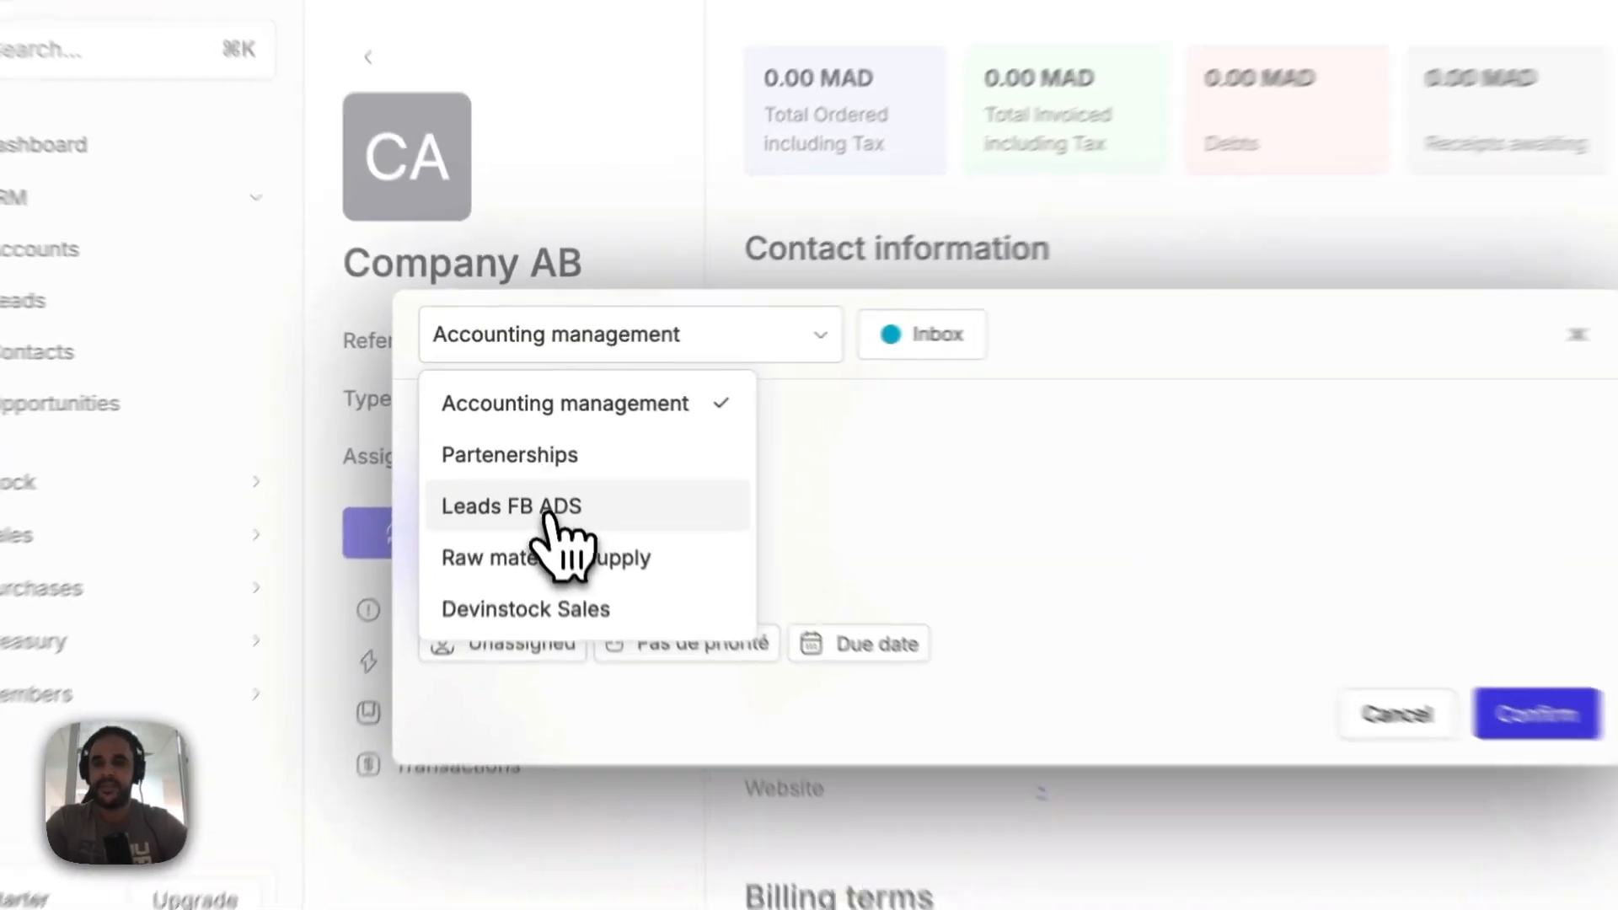
pyautogui.click(553, 451)
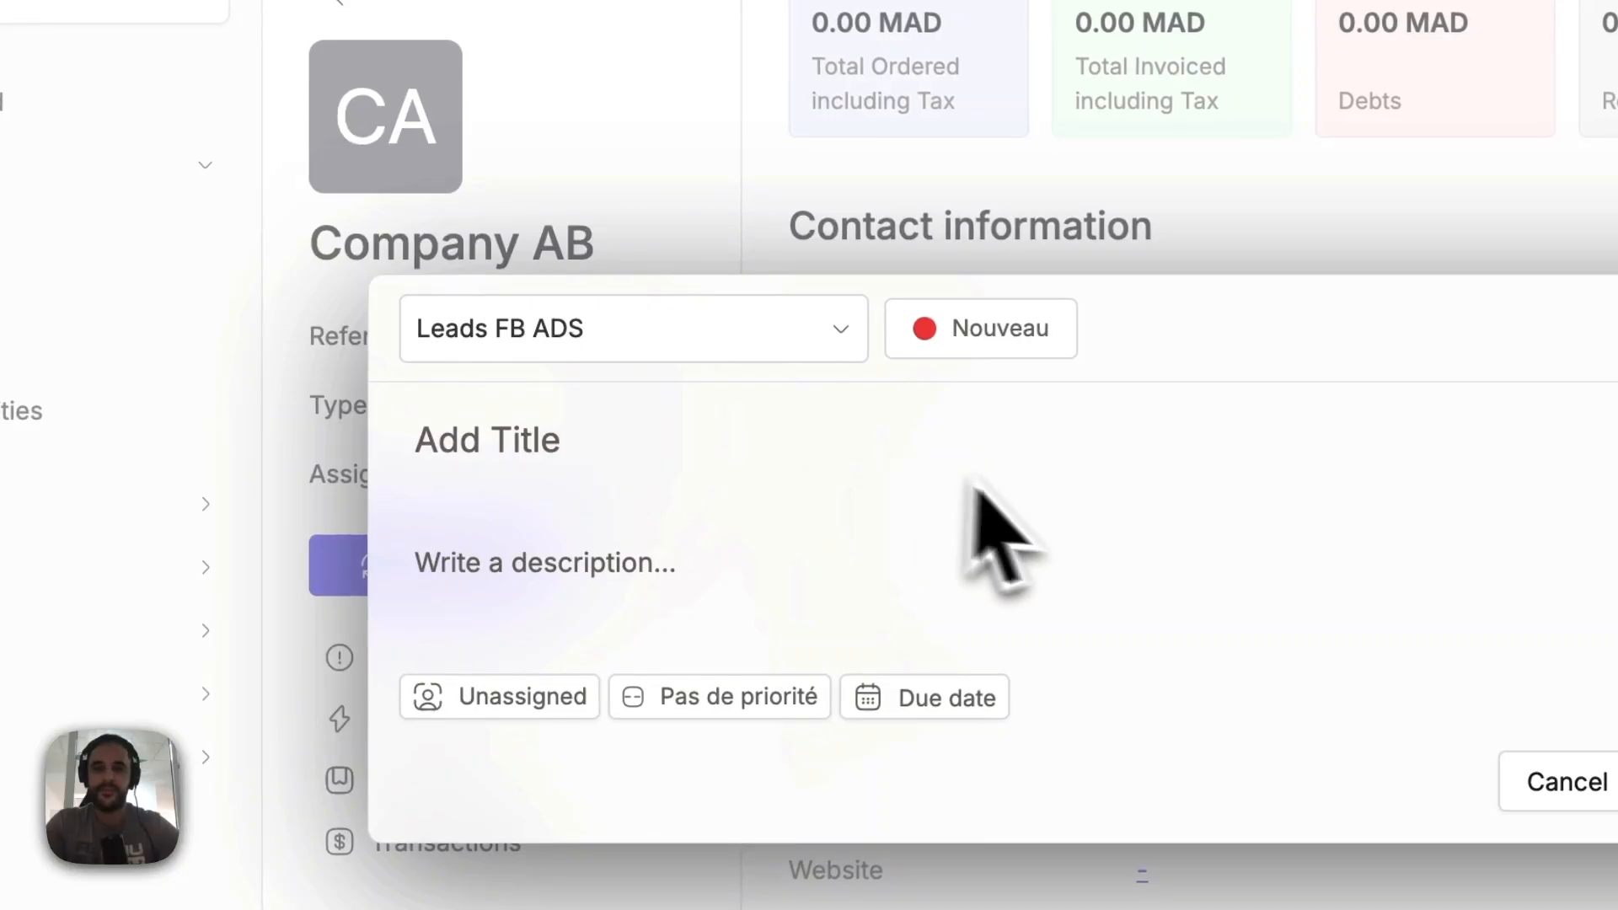
pyautogui.click(531, 451)
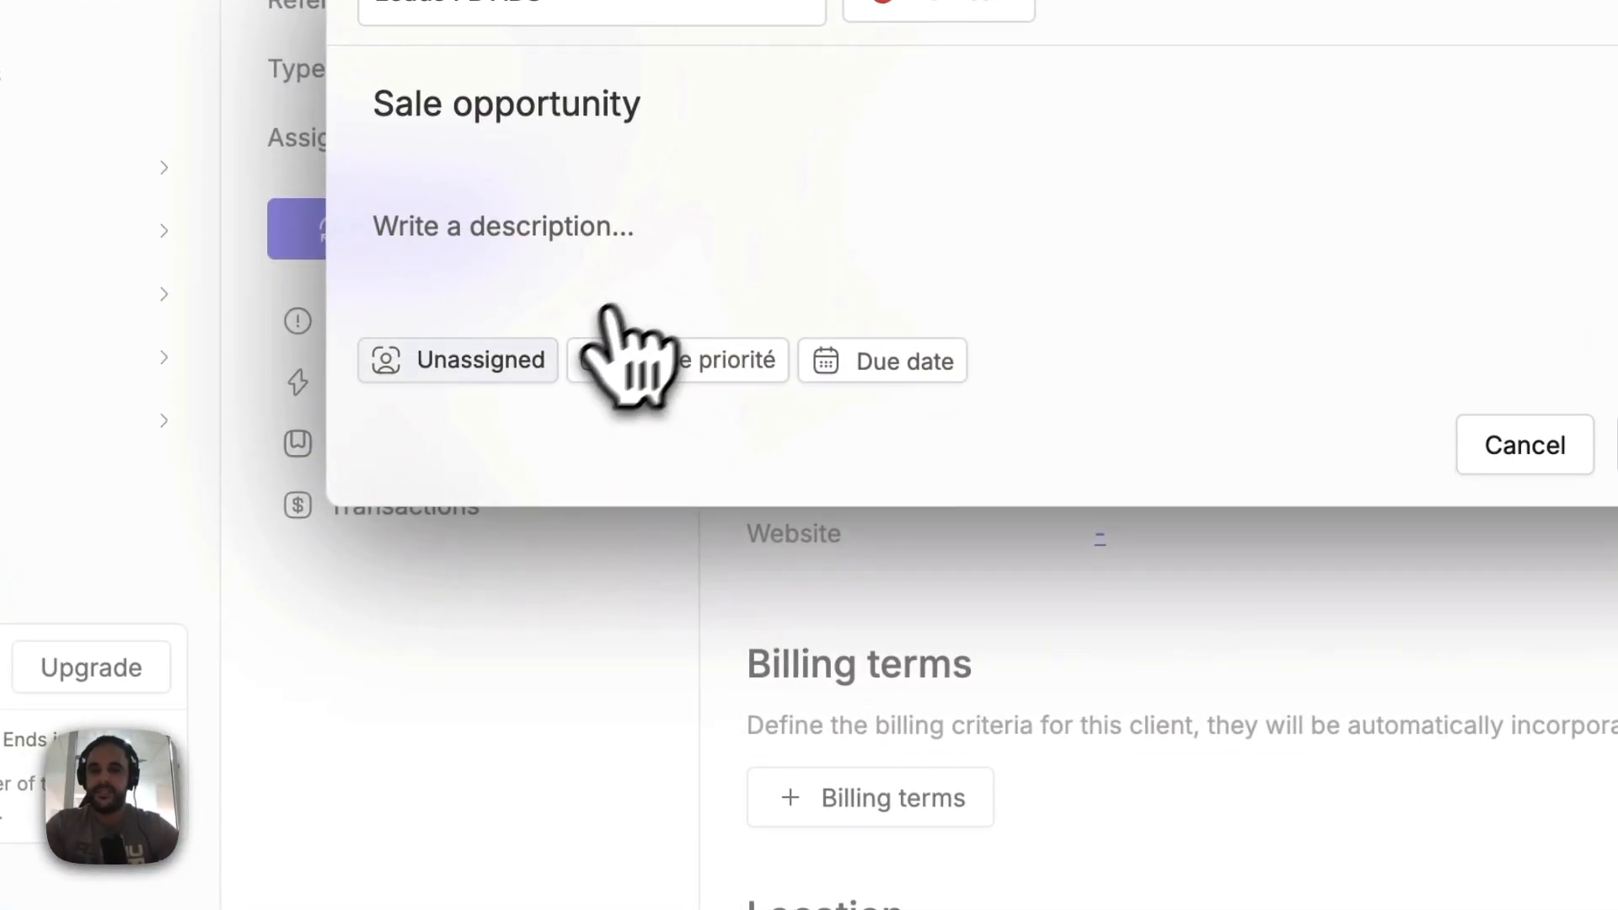
# Step: Assign the Sale opportunity to Demo and set its priority to Urgent
pyautogui.click(518, 358)
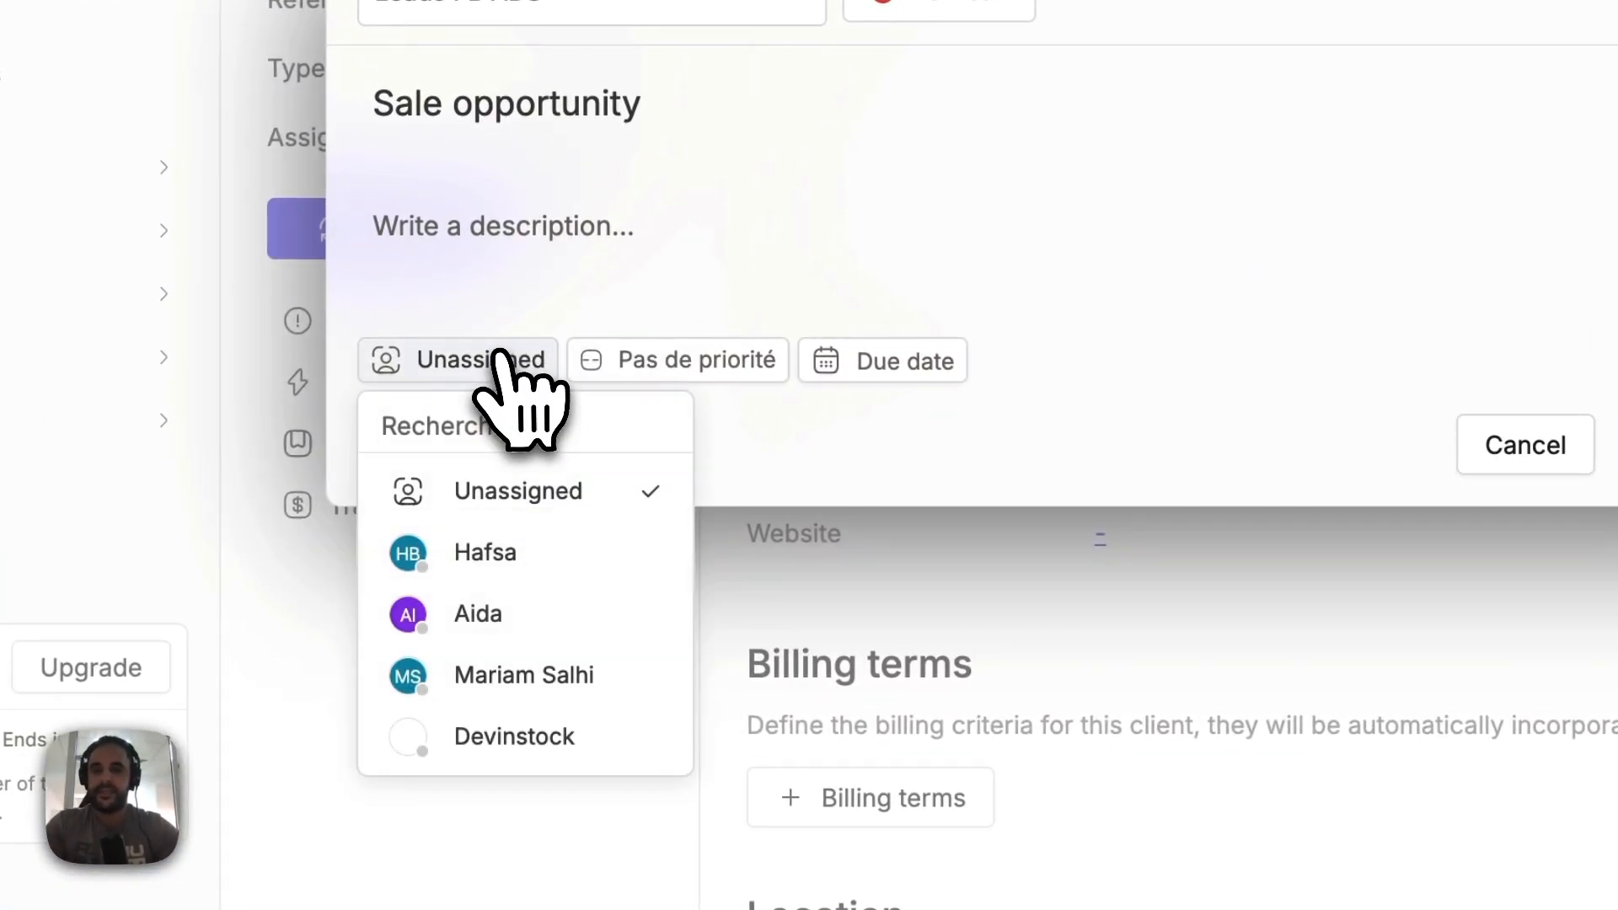
pyautogui.scroll(-2, 539, 568)
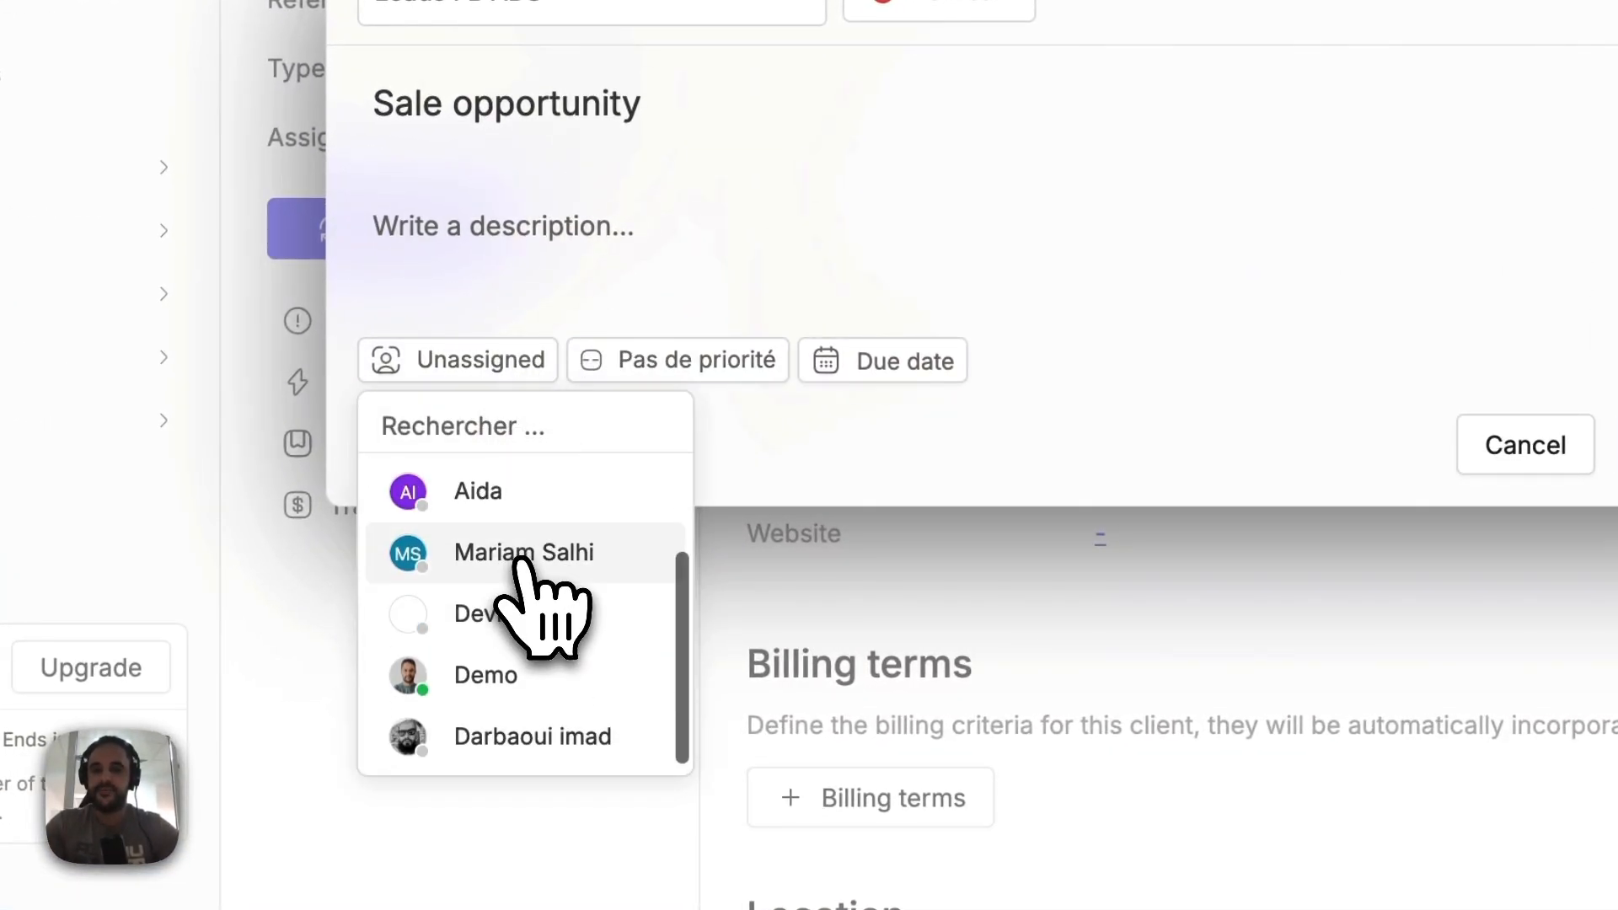
pyautogui.click(499, 674)
pyautogui.click(653, 389)
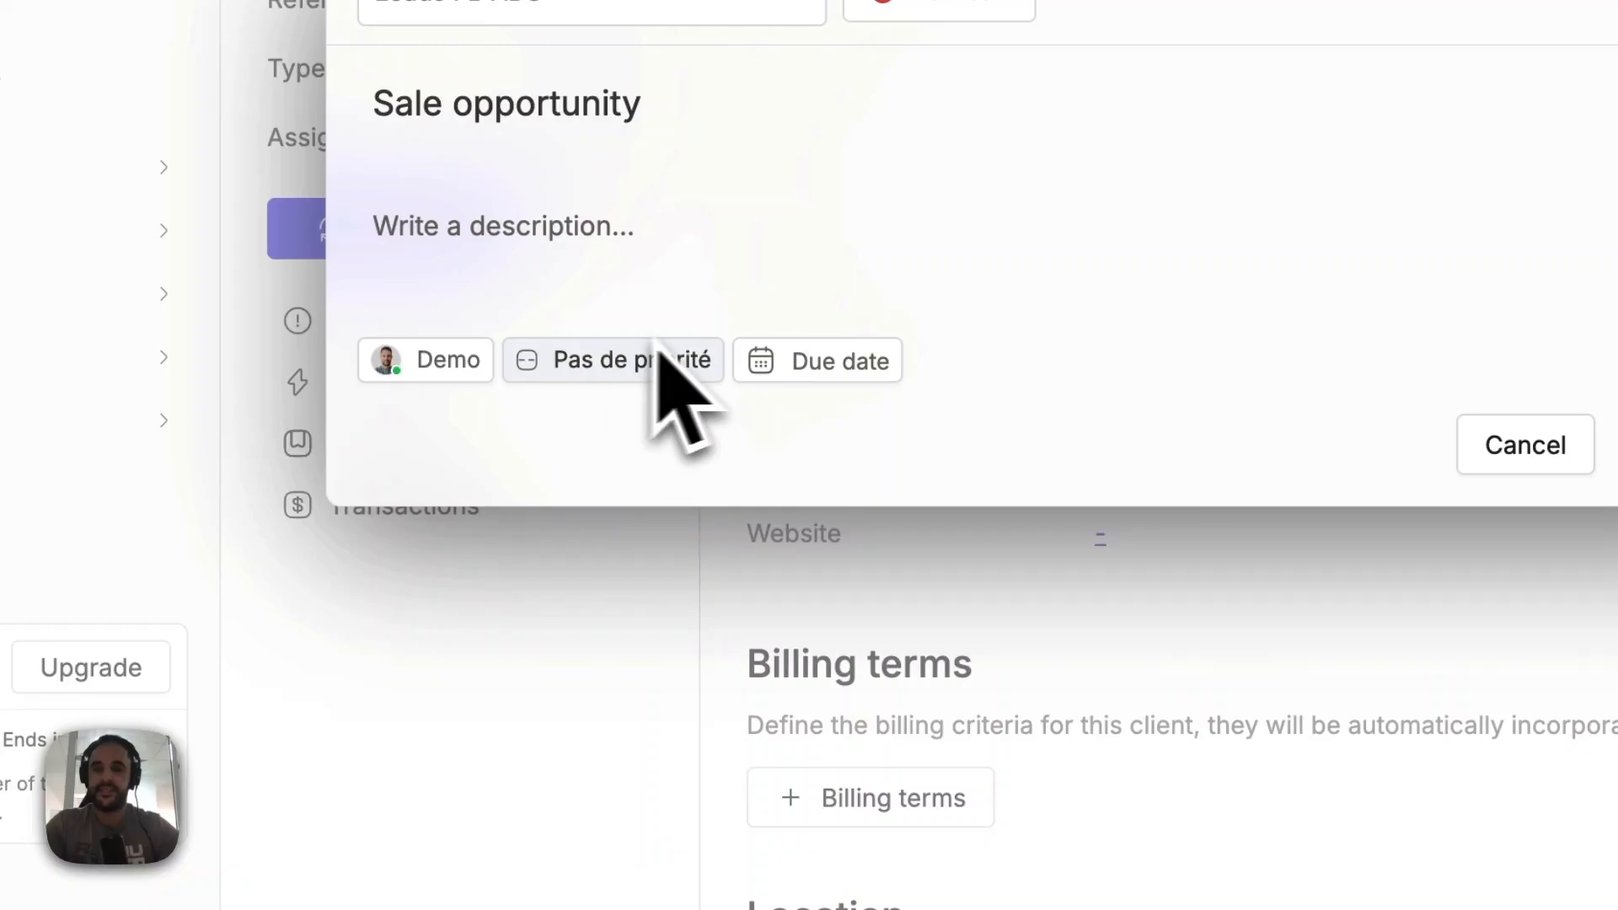
pyautogui.click(634, 367)
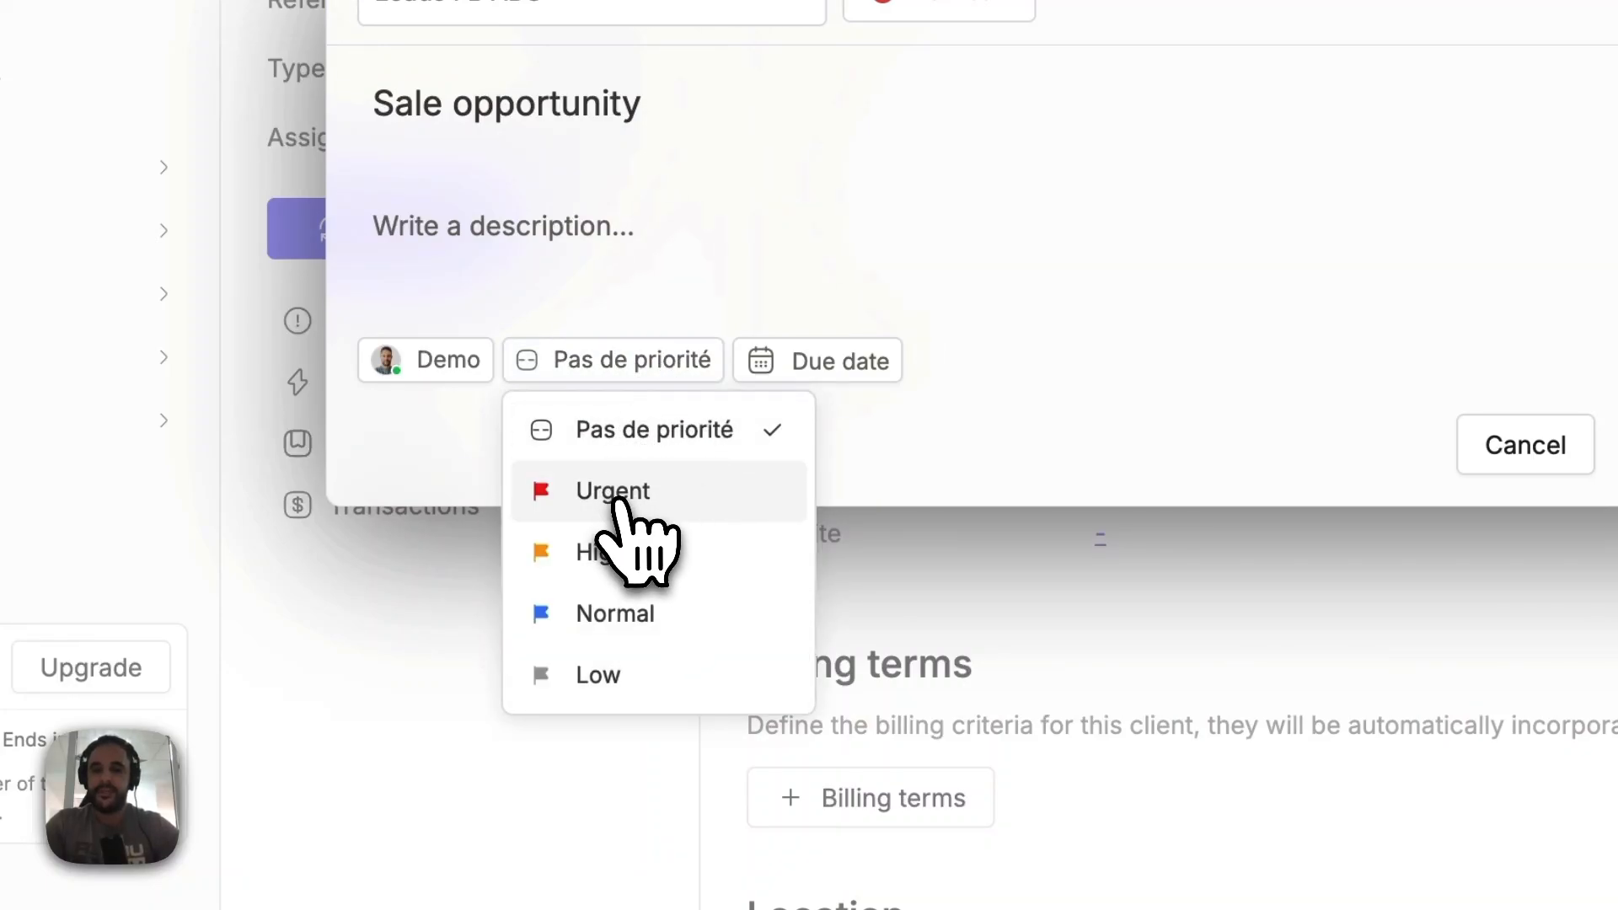
pyautogui.click(633, 494)
# Step: Set the opportunity's due date to 20 September 2024 and confirm the conversion
pyautogui.click(742, 364)
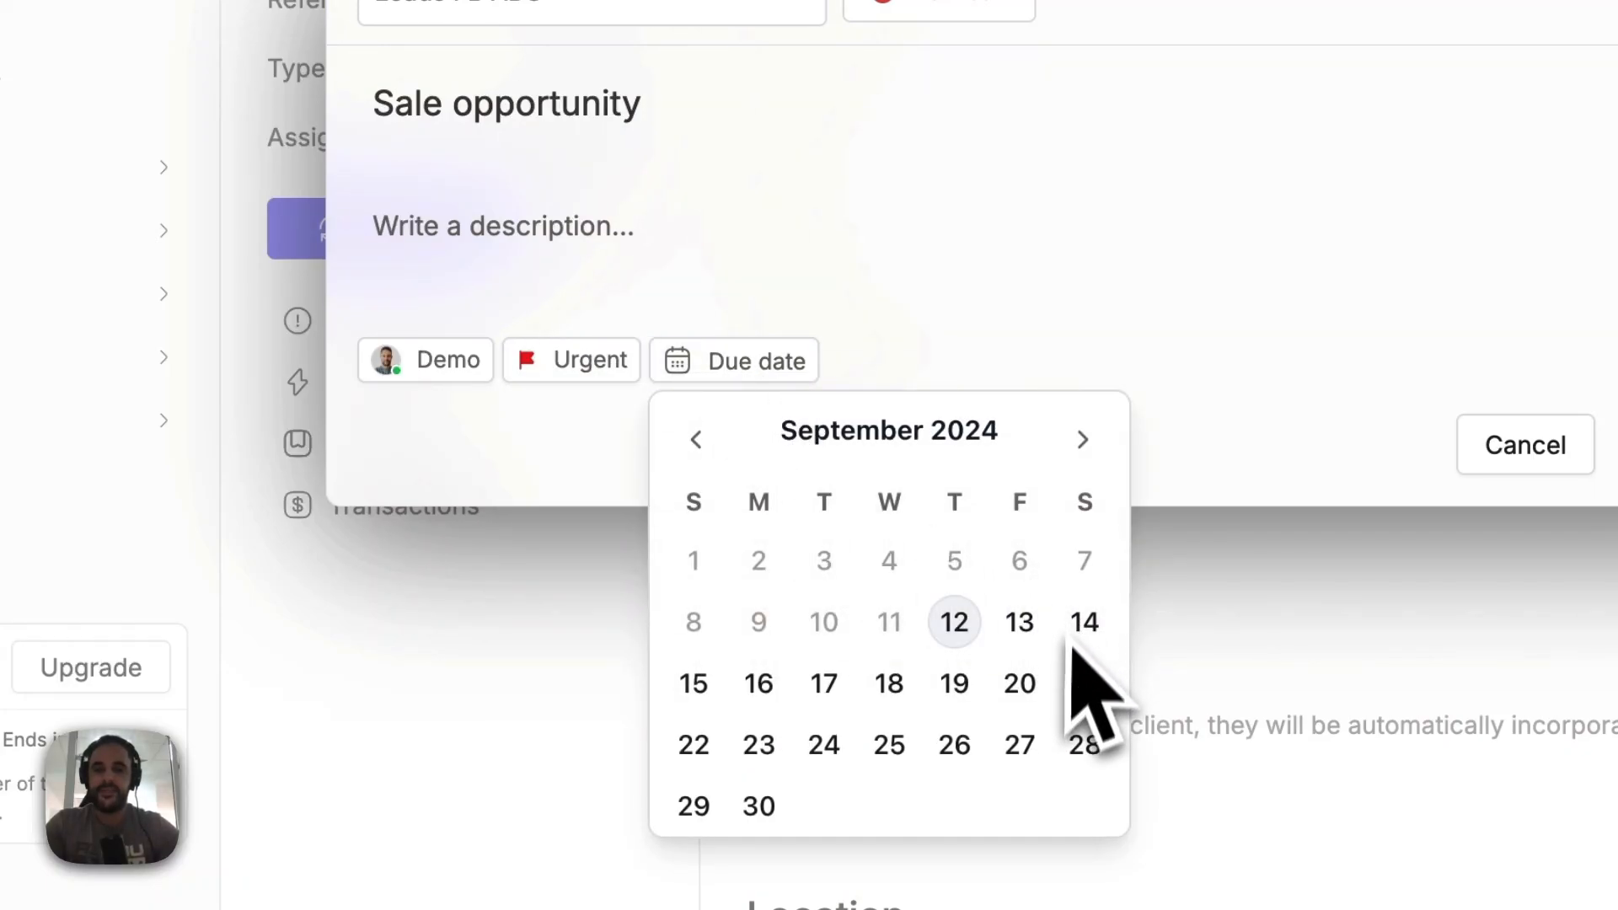
pyautogui.click(1020, 682)
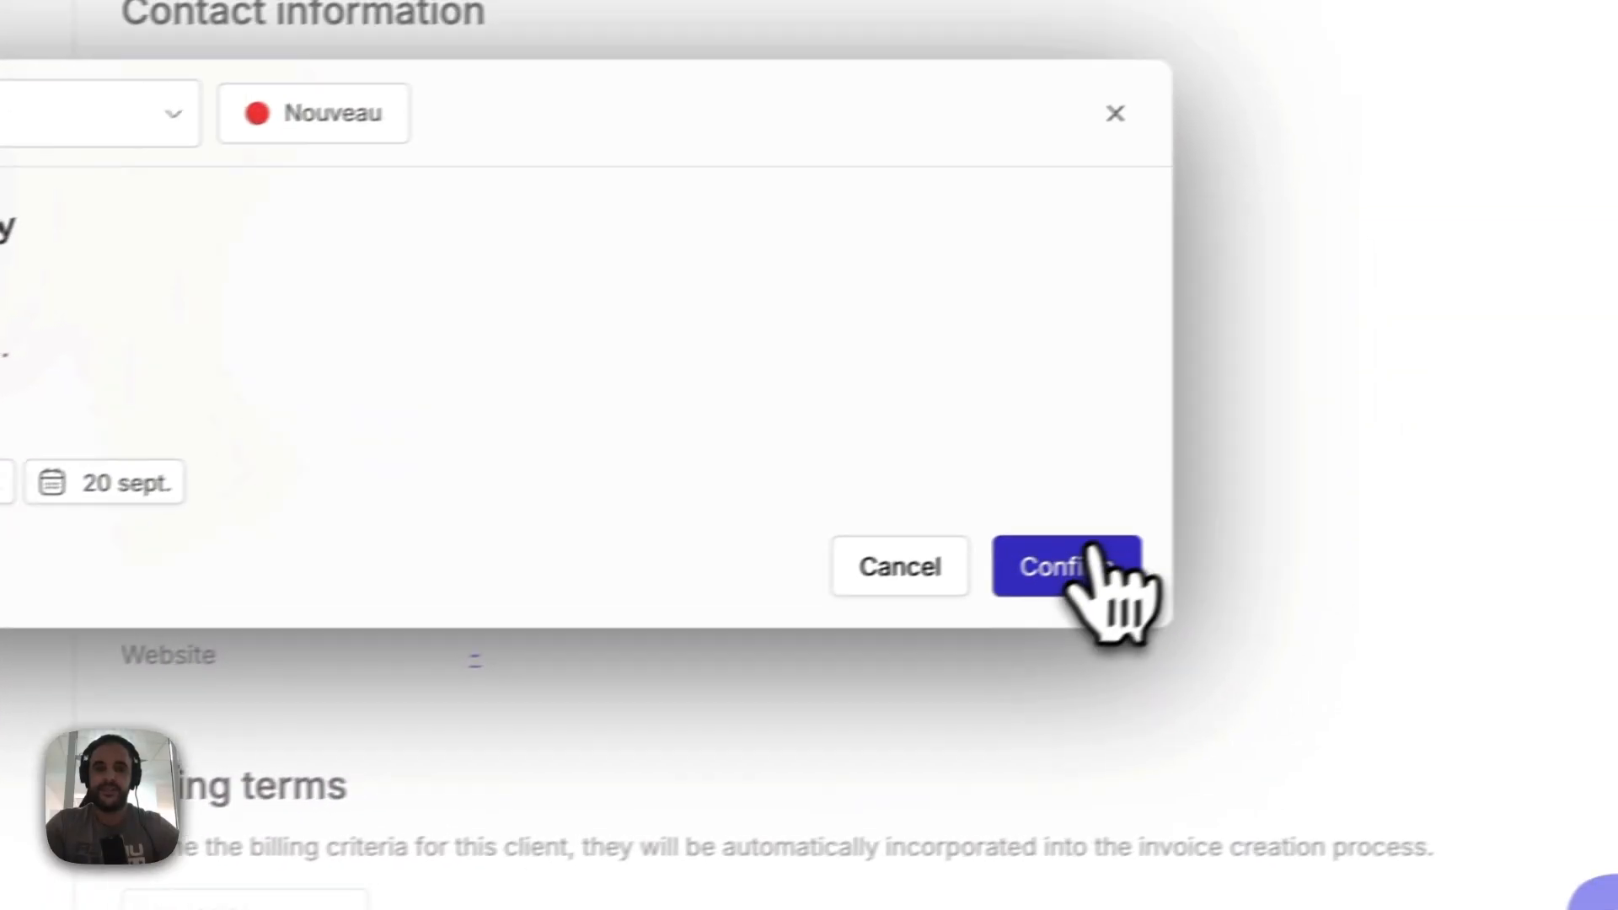
pyautogui.click(1417, 497)
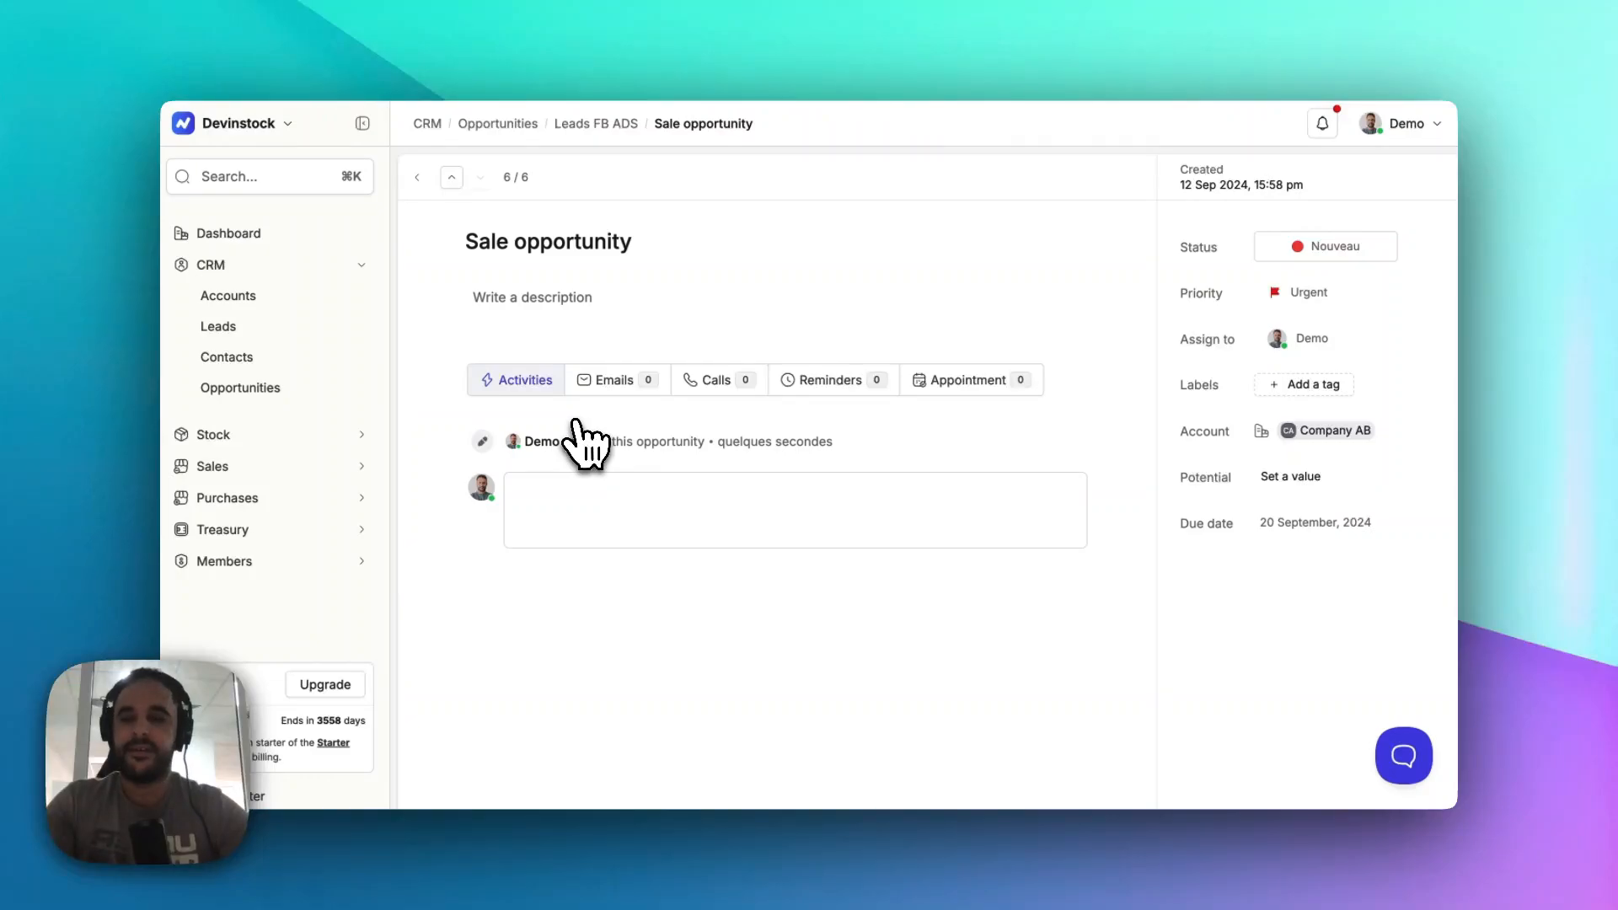
# Step: Examine the opportunity's comment box, email composer, calls, reminders and appointment sections without adding anything
pyautogui.click(587, 495)
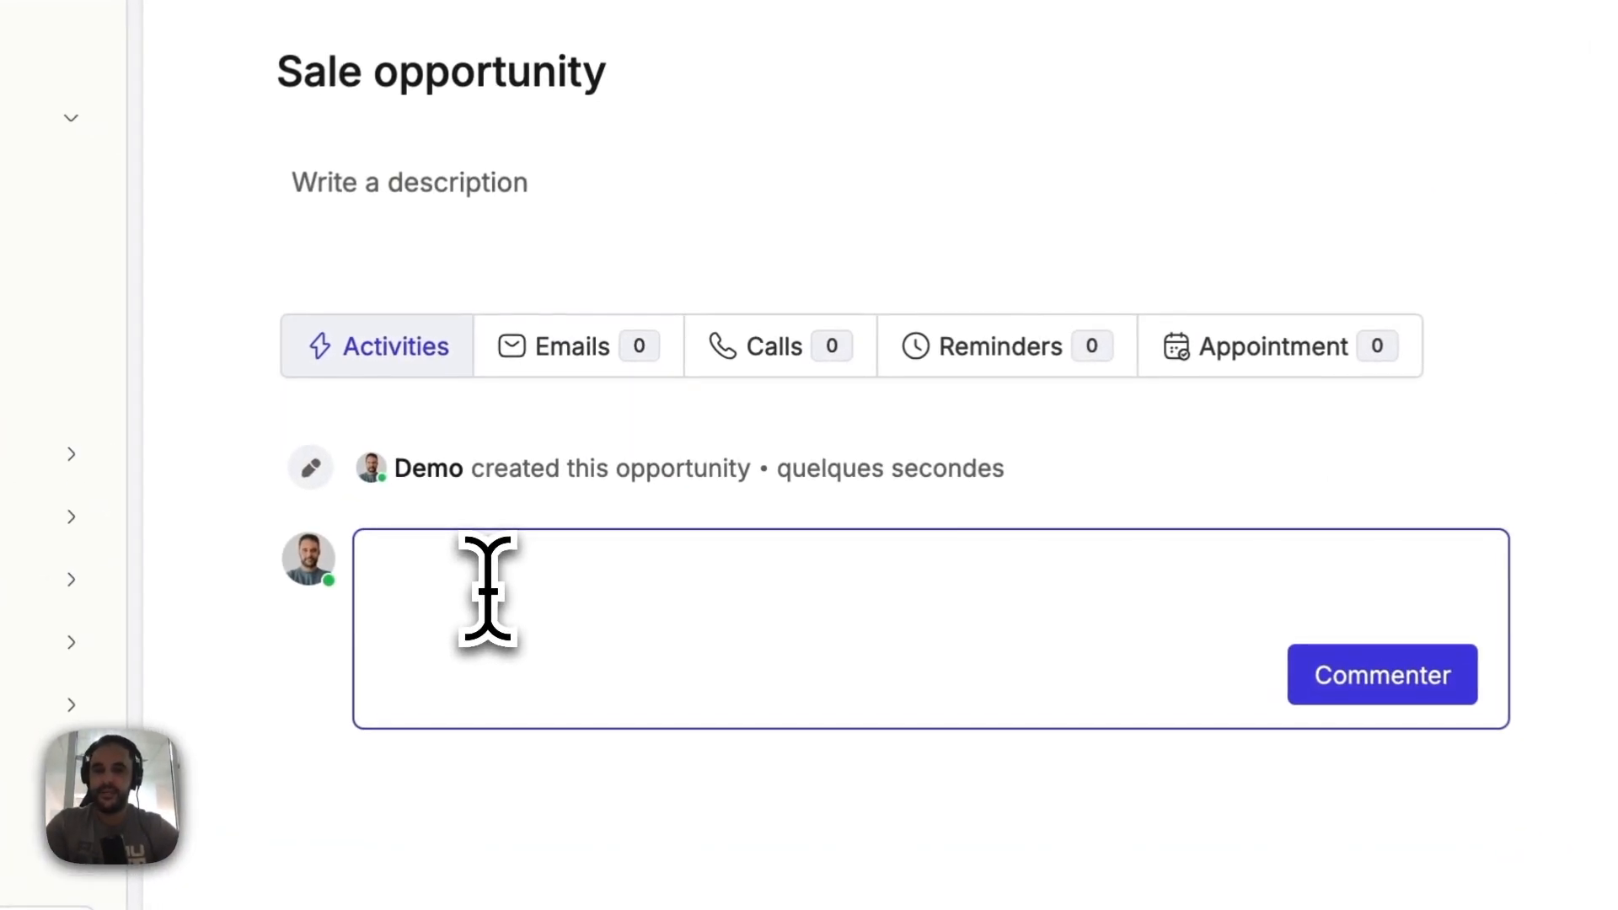
pyautogui.click(607, 376)
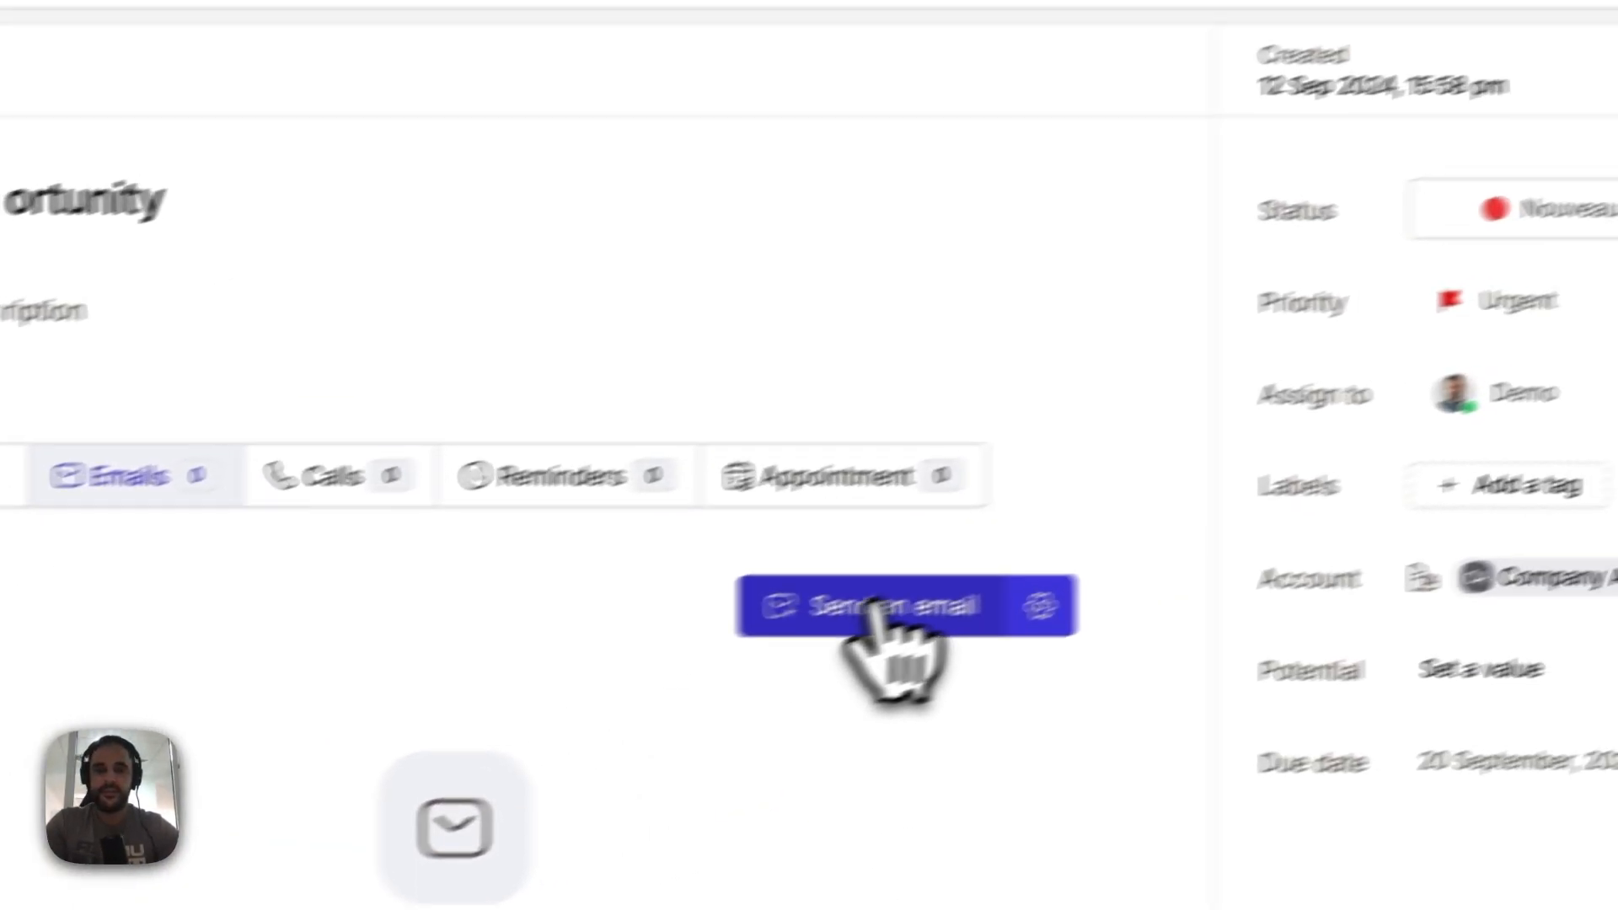
pyautogui.click(877, 608)
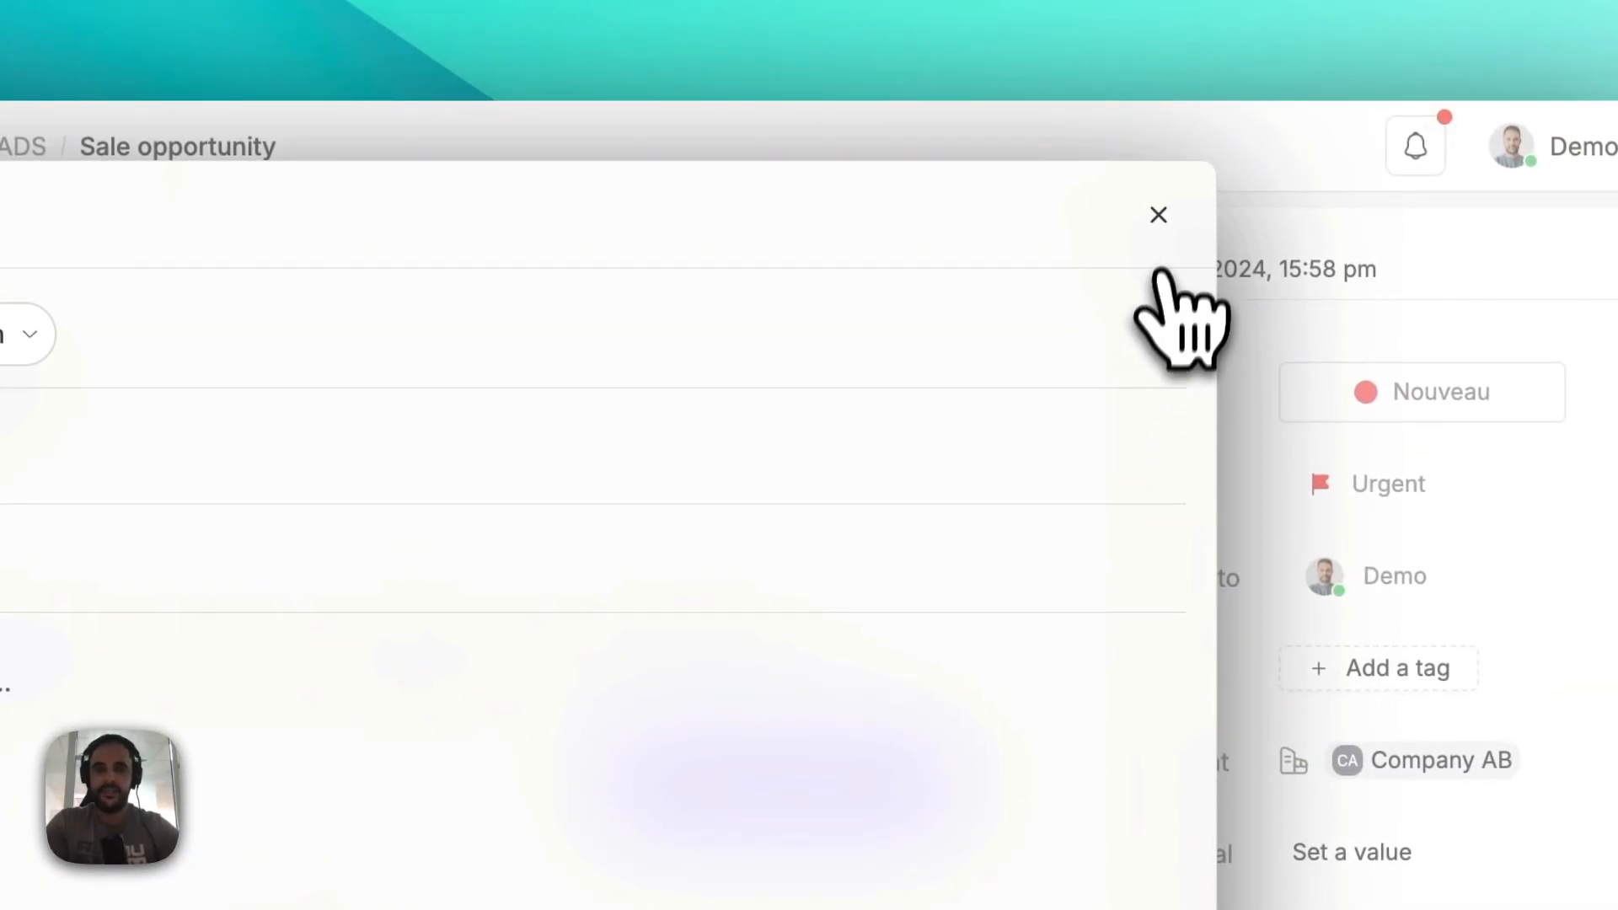
pyautogui.click(1158, 215)
pyautogui.click(413, 554)
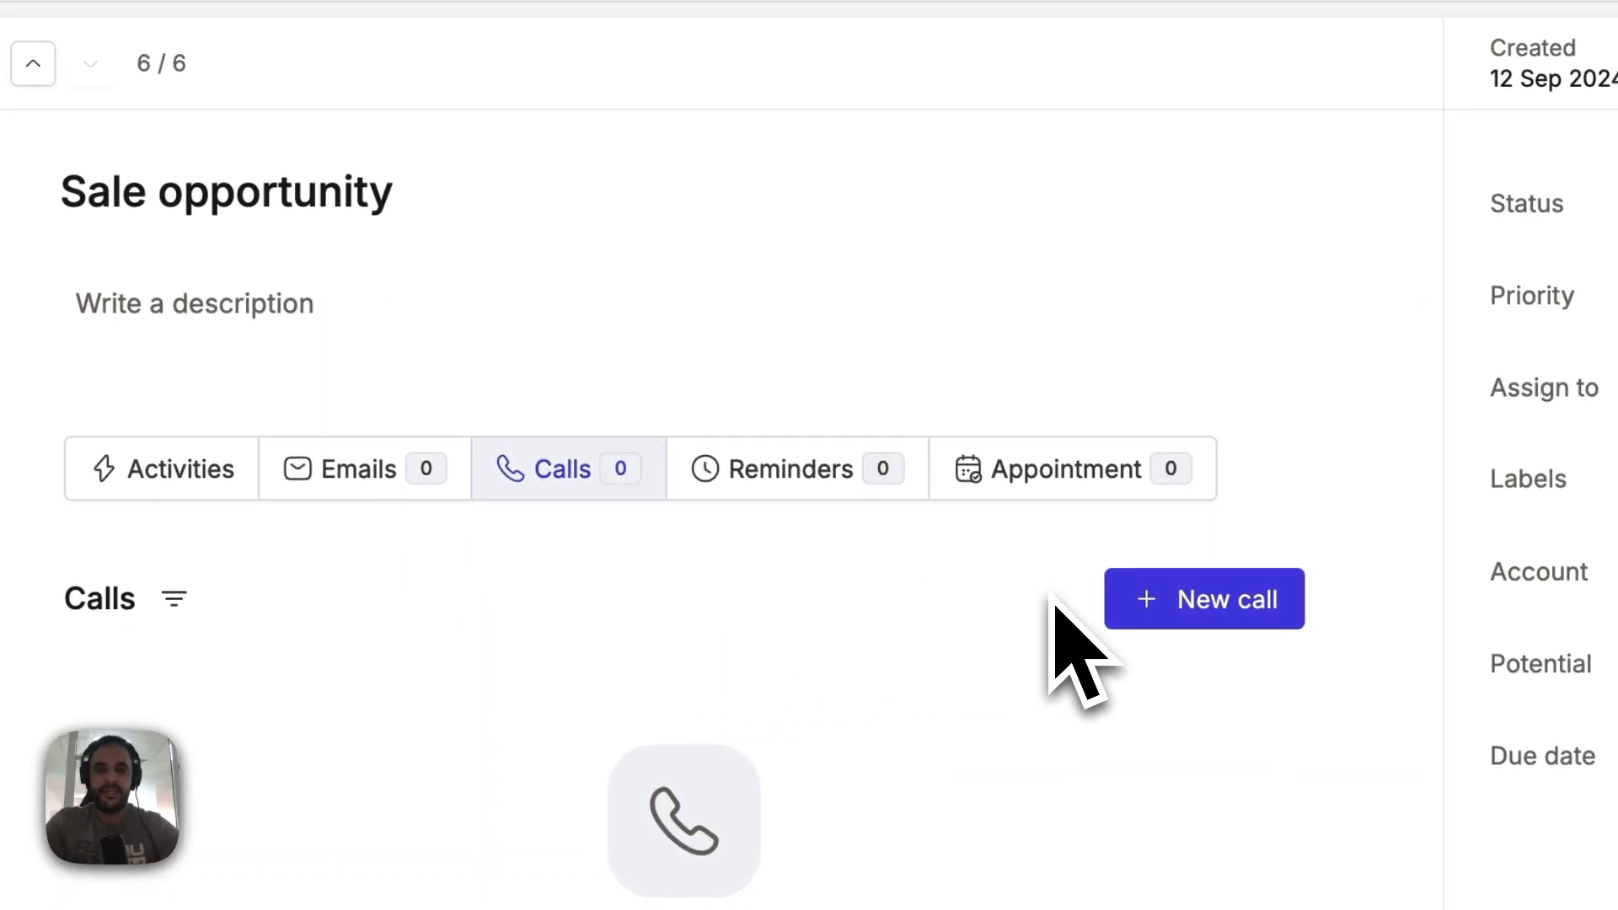
pyautogui.click(771, 476)
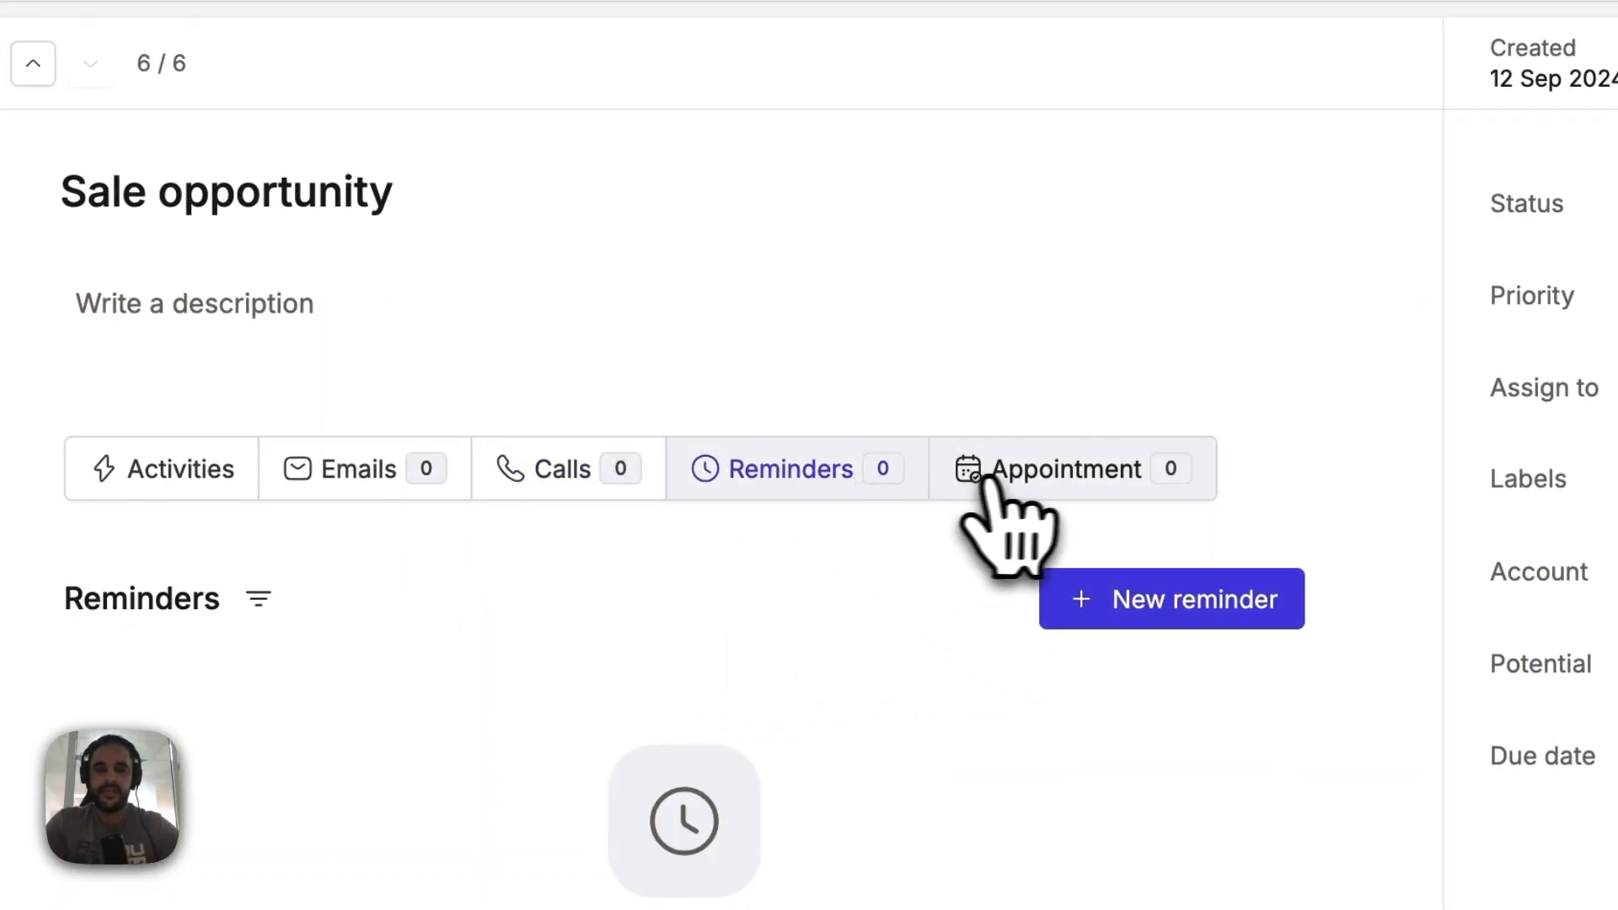
pyautogui.click(1075, 489)
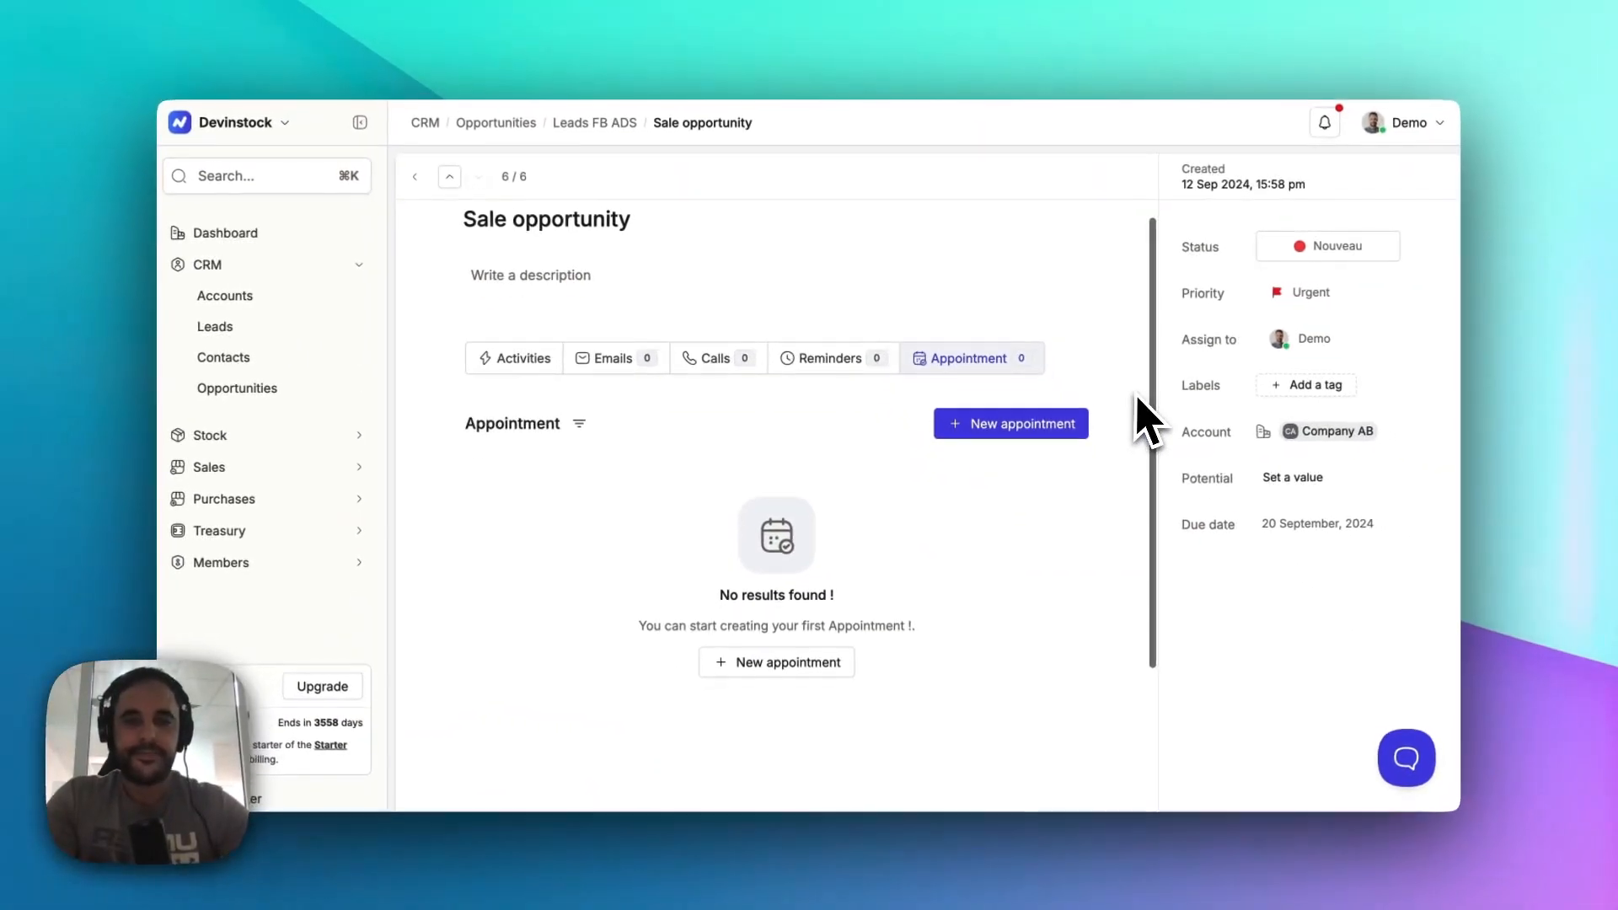
pyautogui.scroll(-3, 1140, 413)
pyautogui.scroll(3, 1146, 418)
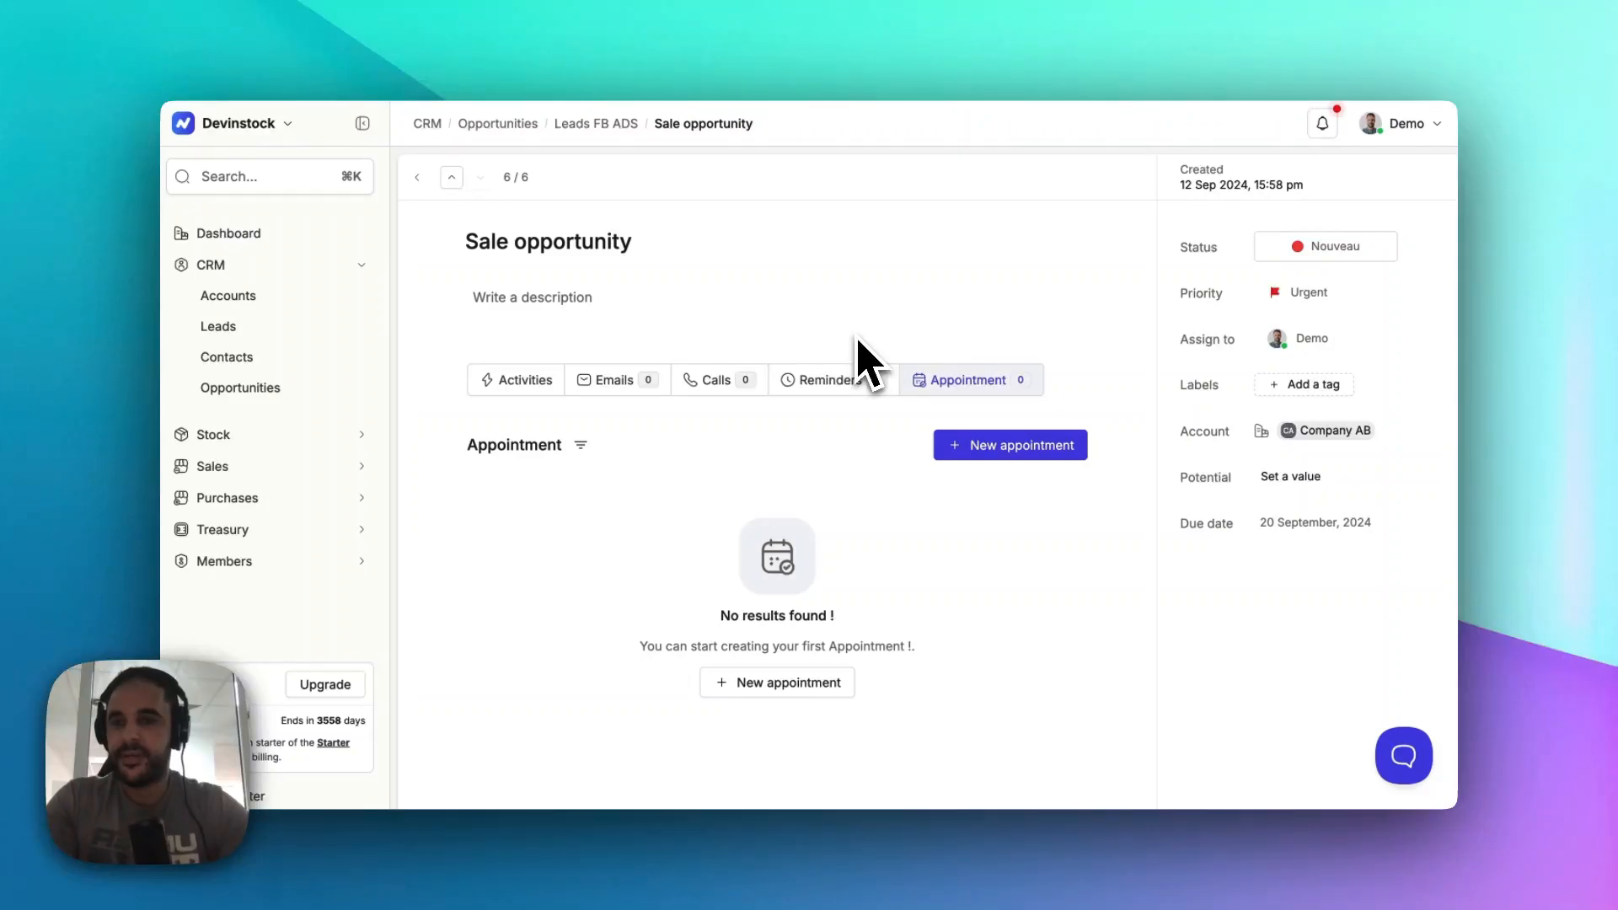
# Step: Find the Sale opportunity card in the Leads FB ADS pipeline, view its details and return to the pipeline board
pyautogui.click(284, 390)
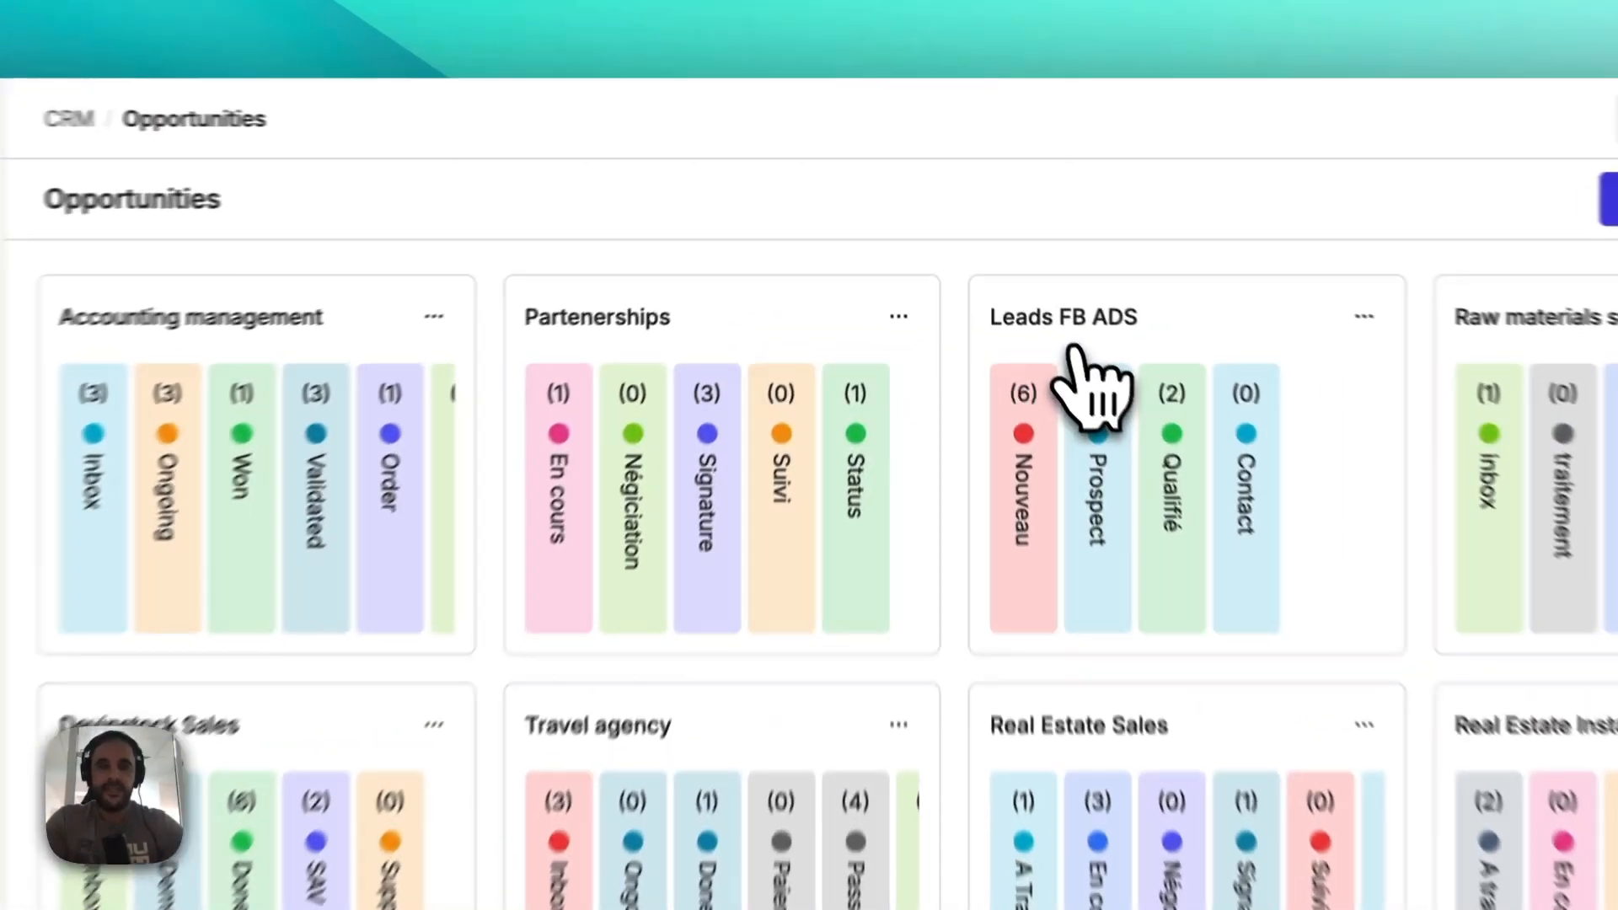
pyautogui.click(1007, 261)
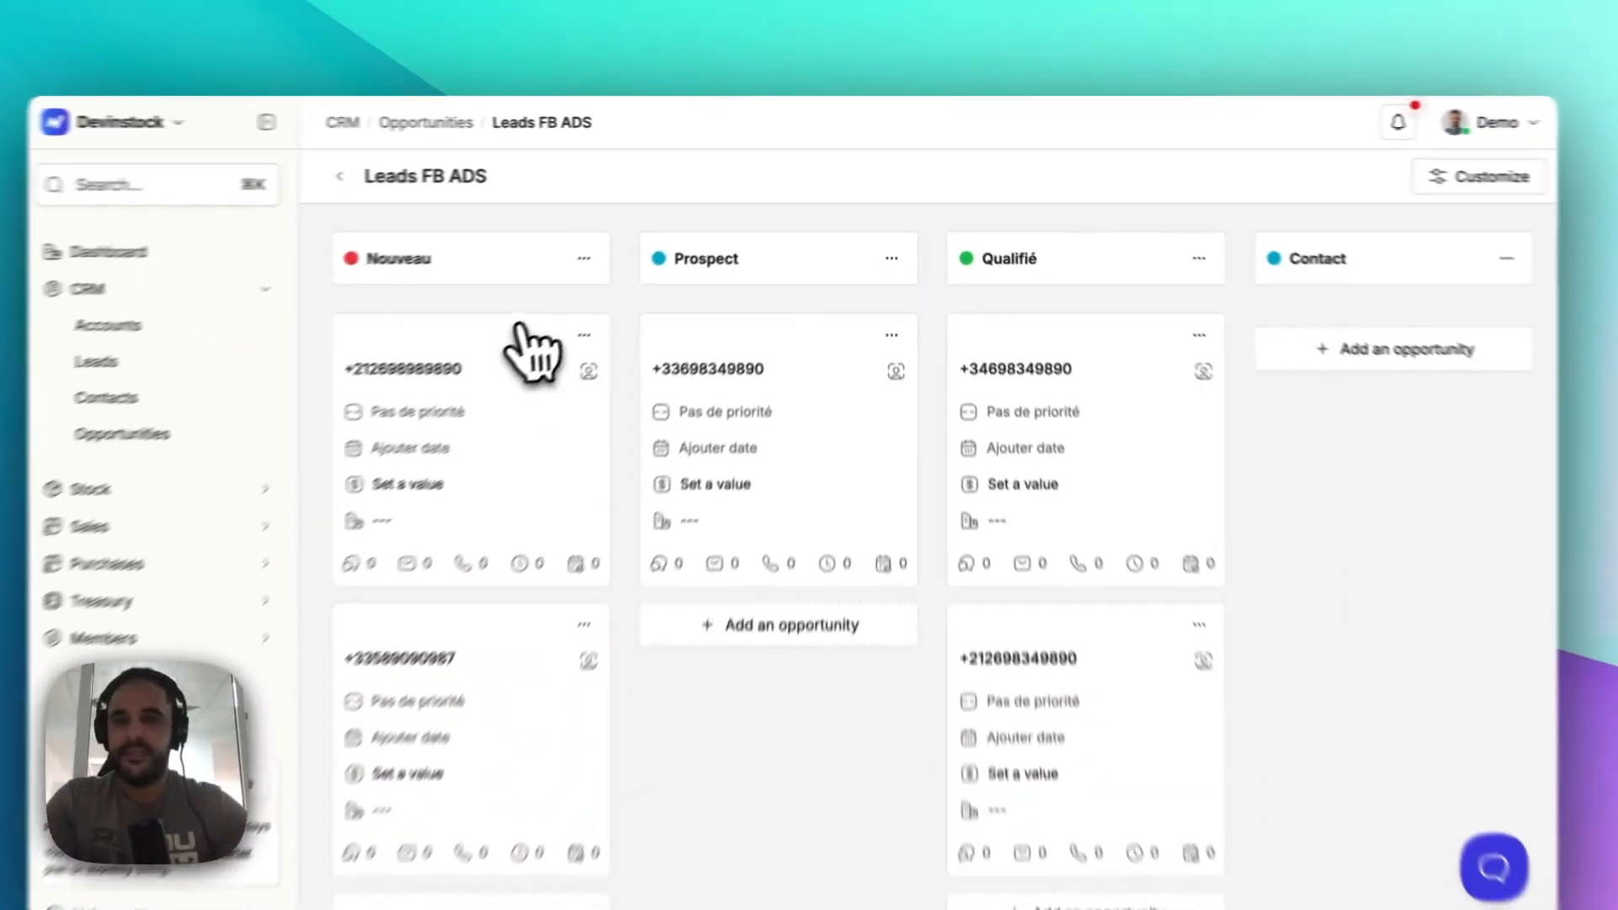
pyautogui.scroll(-2, 648, 499)
pyautogui.scroll(-10, 649, 499)
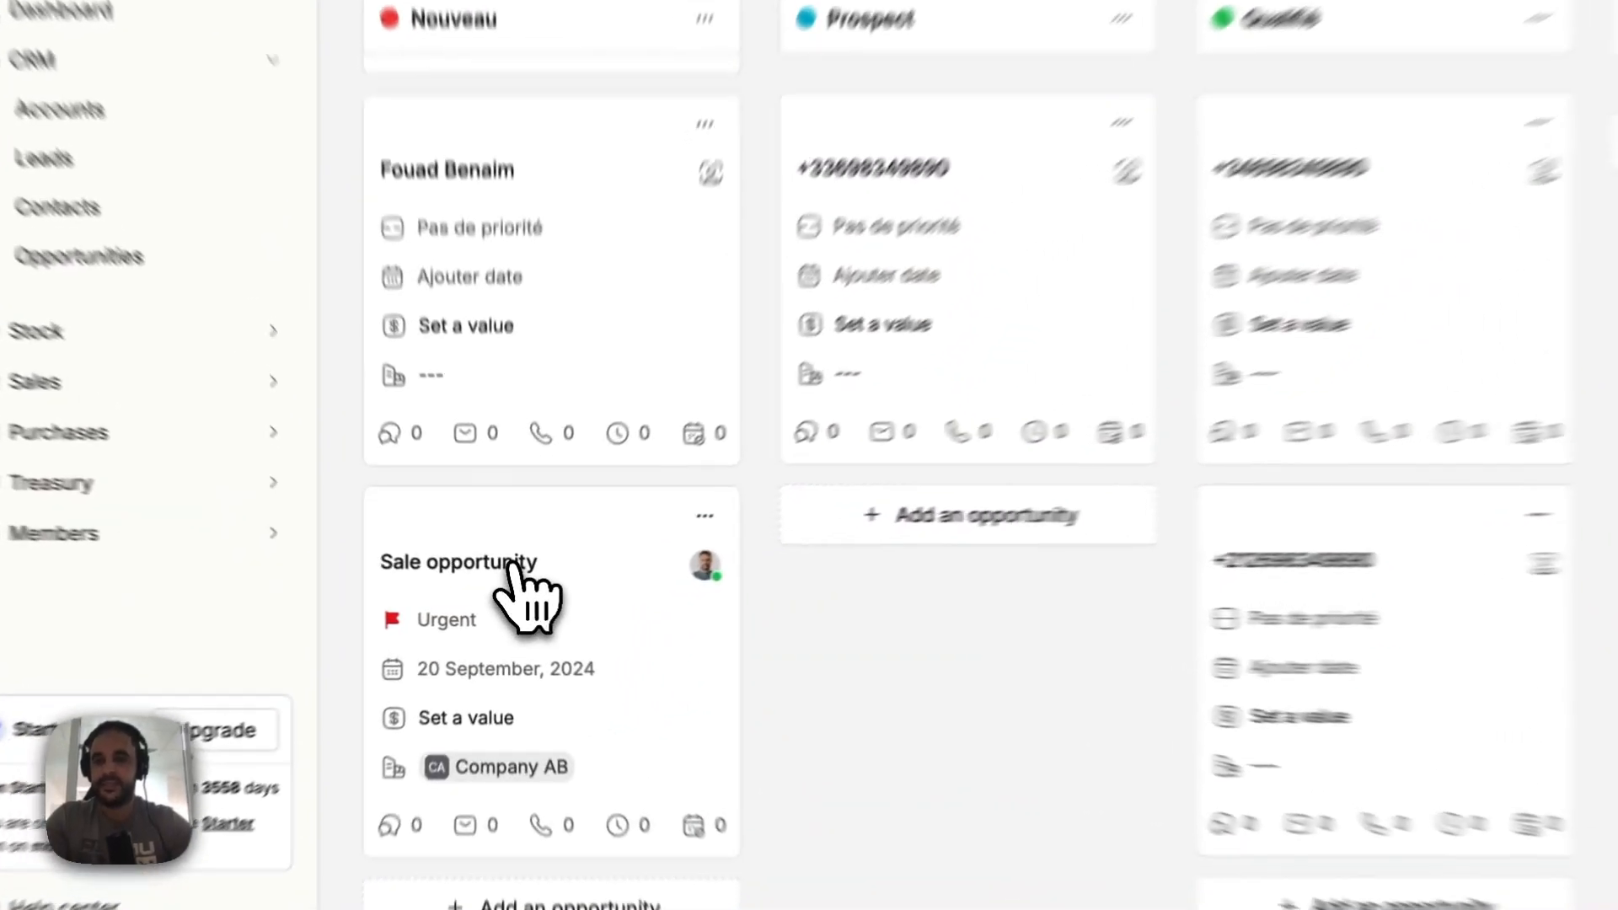
pyautogui.click(518, 585)
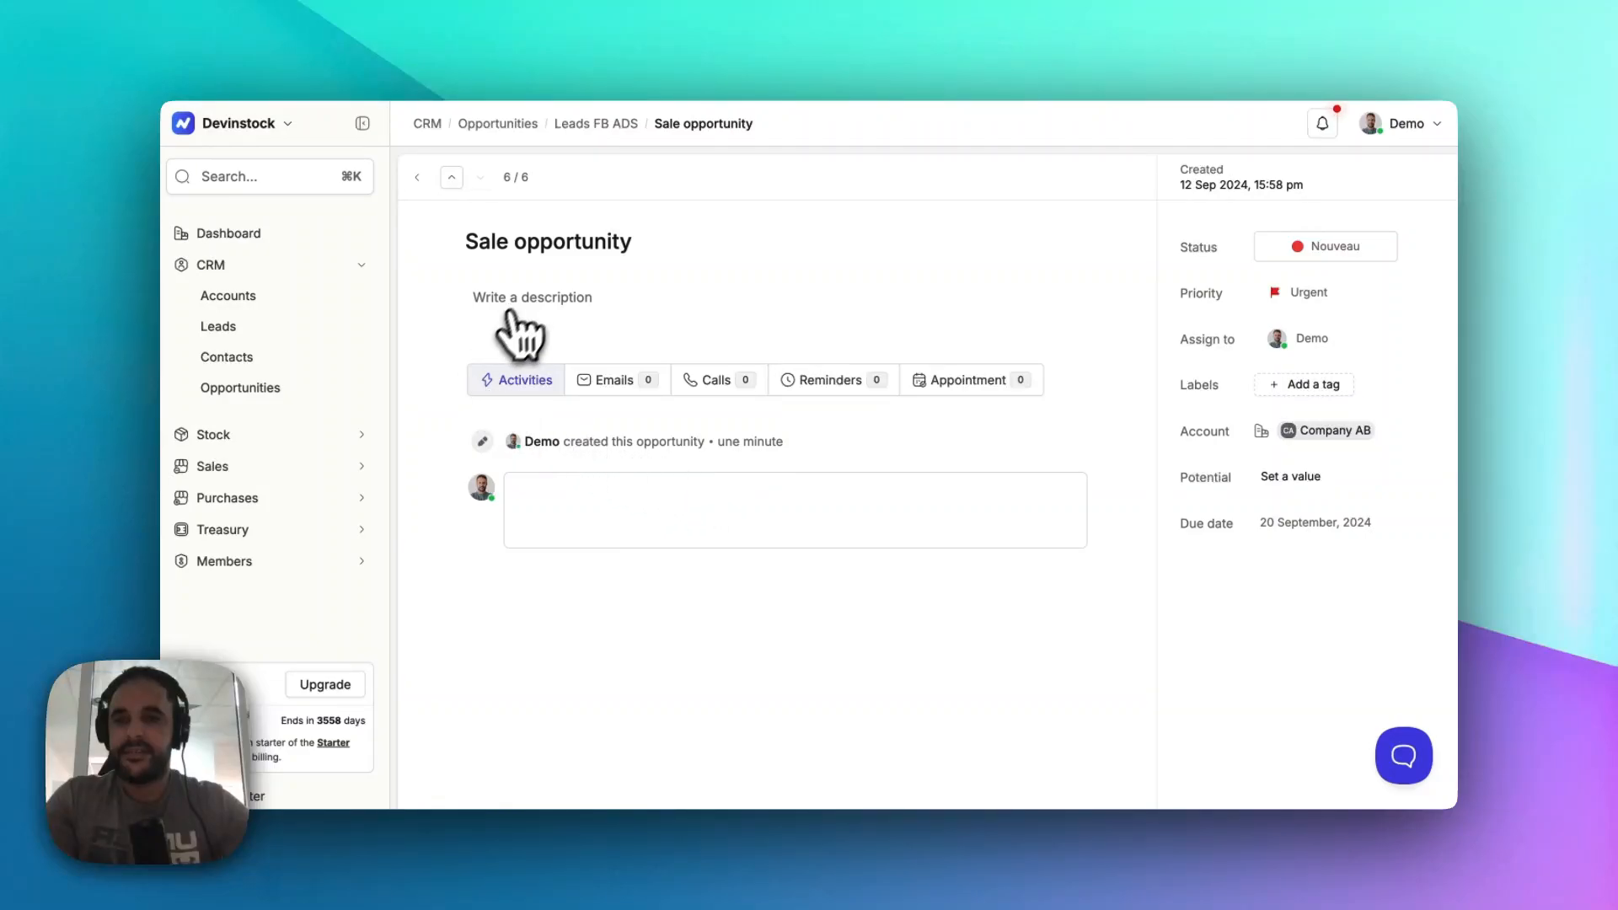
pyautogui.click(595, 124)
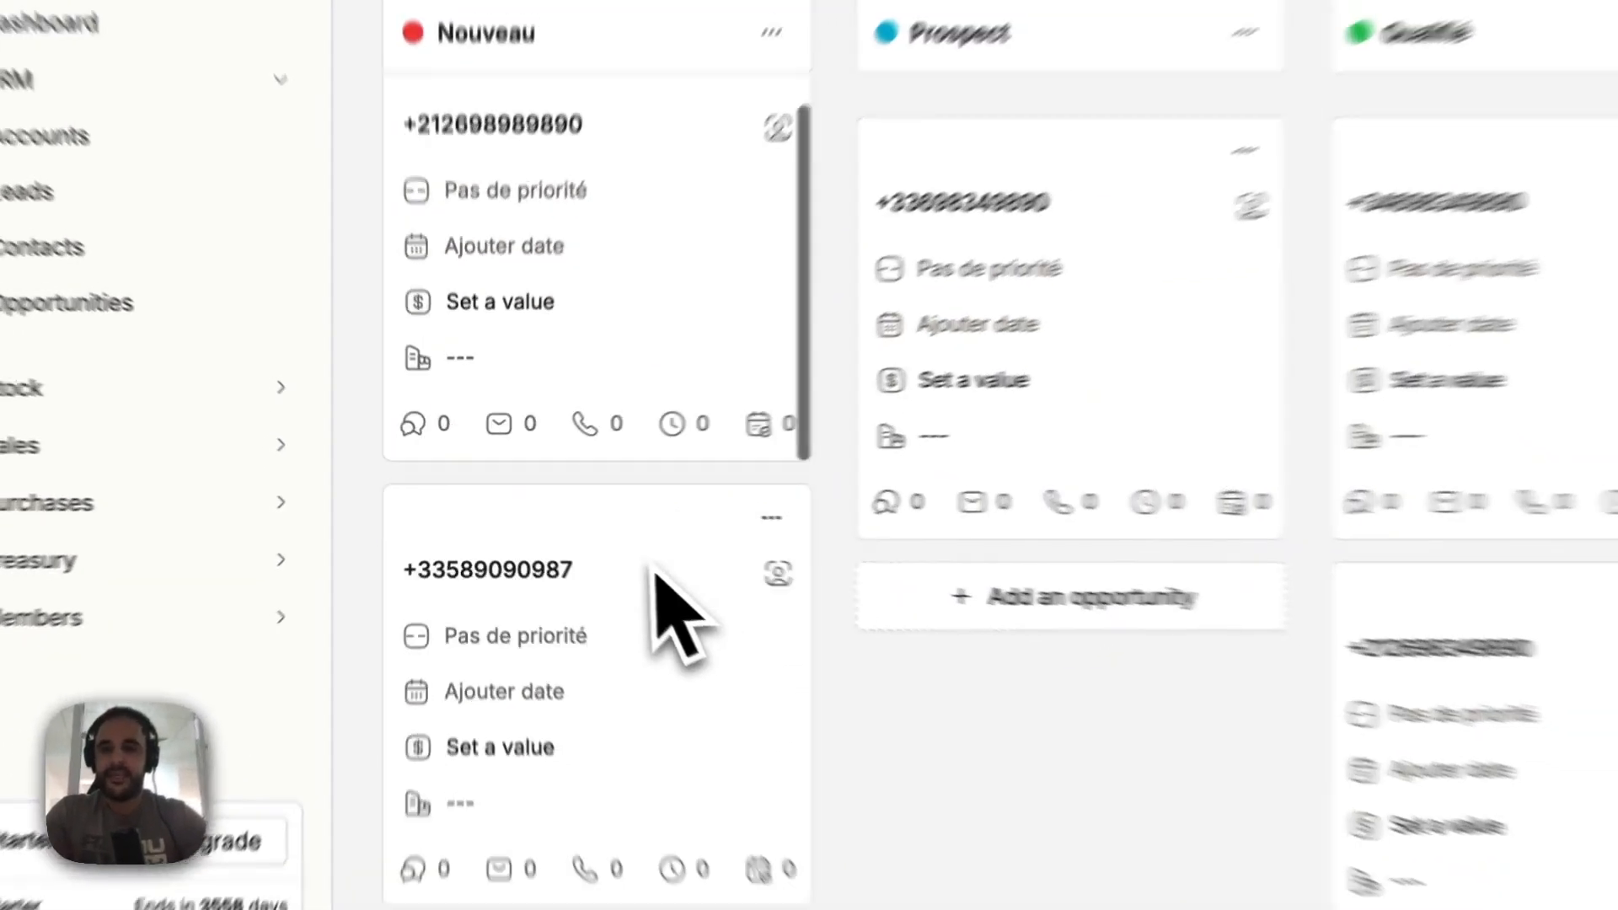
# Step: Move the Sale opportunity card from the Nouveau stage to Prospect and on to the Contact stage
pyautogui.scroll(-6, 645, 649)
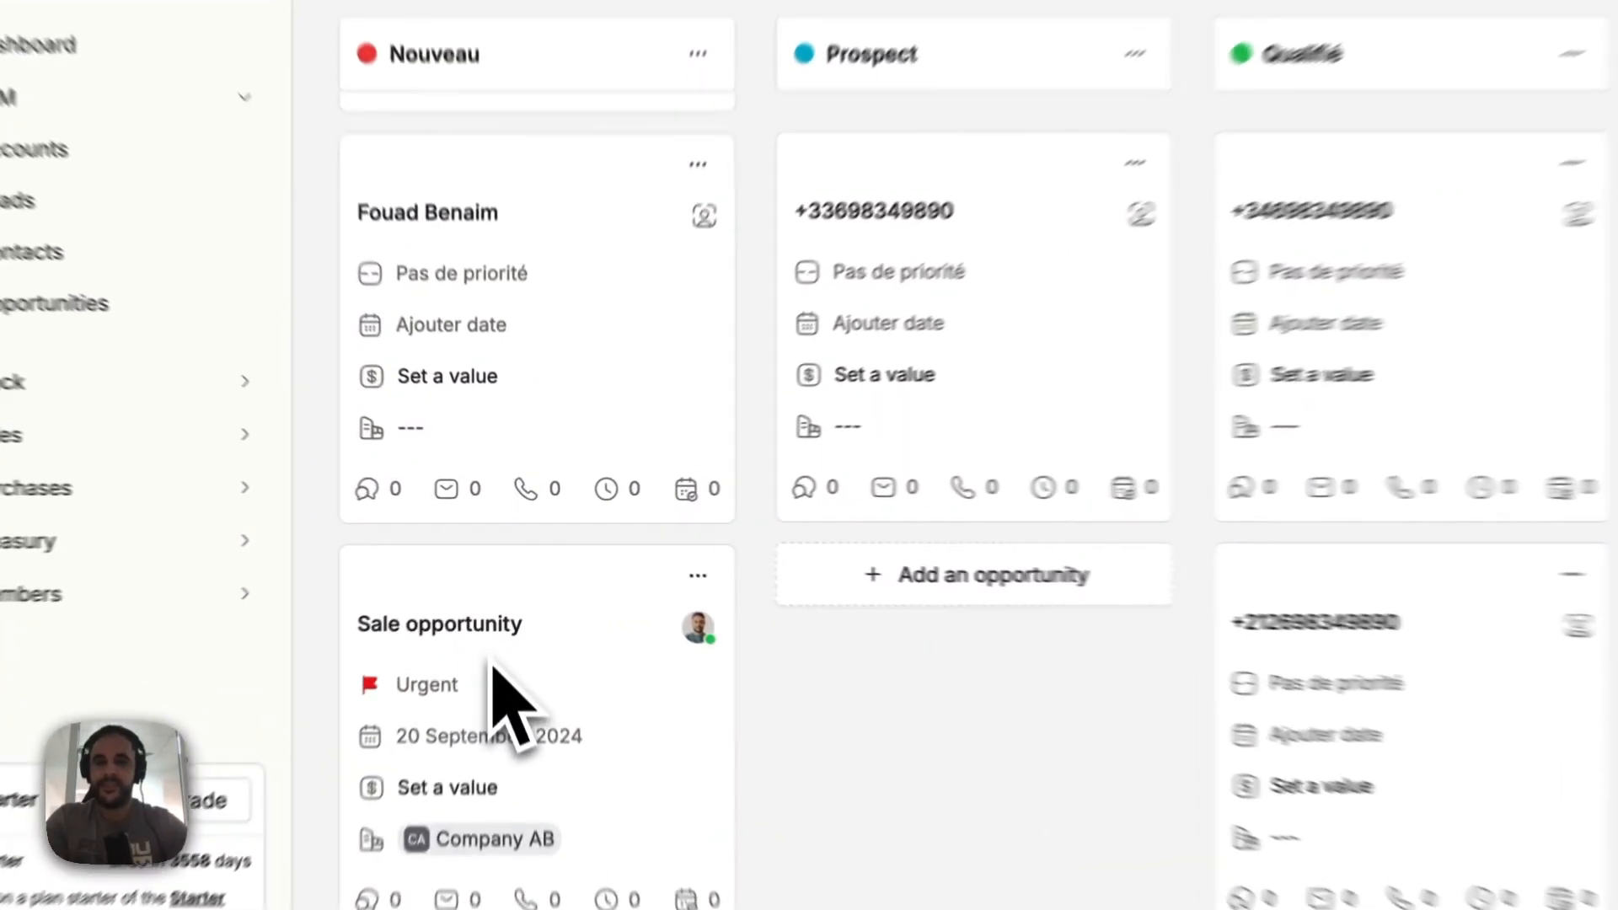
pyautogui.moveTo(513, 619); pyautogui.dragTo(792, 418)
pyautogui.moveTo(1021, 291); pyautogui.dragTo(1058, 245)
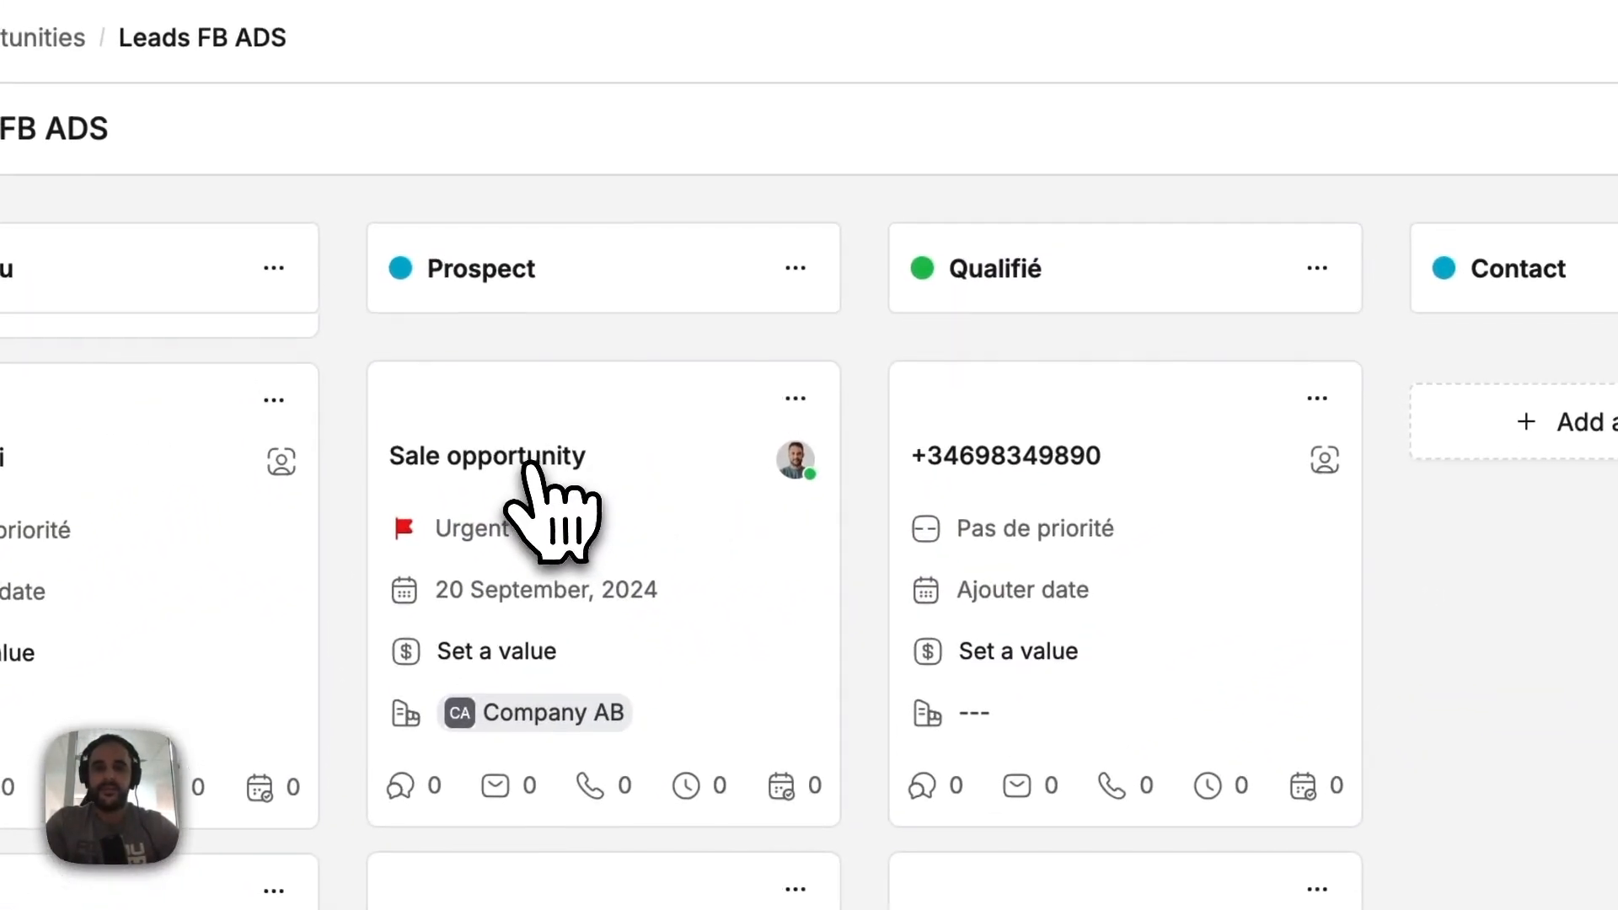
pyautogui.moveTo(528, 468); pyautogui.dragTo(1130, 427)
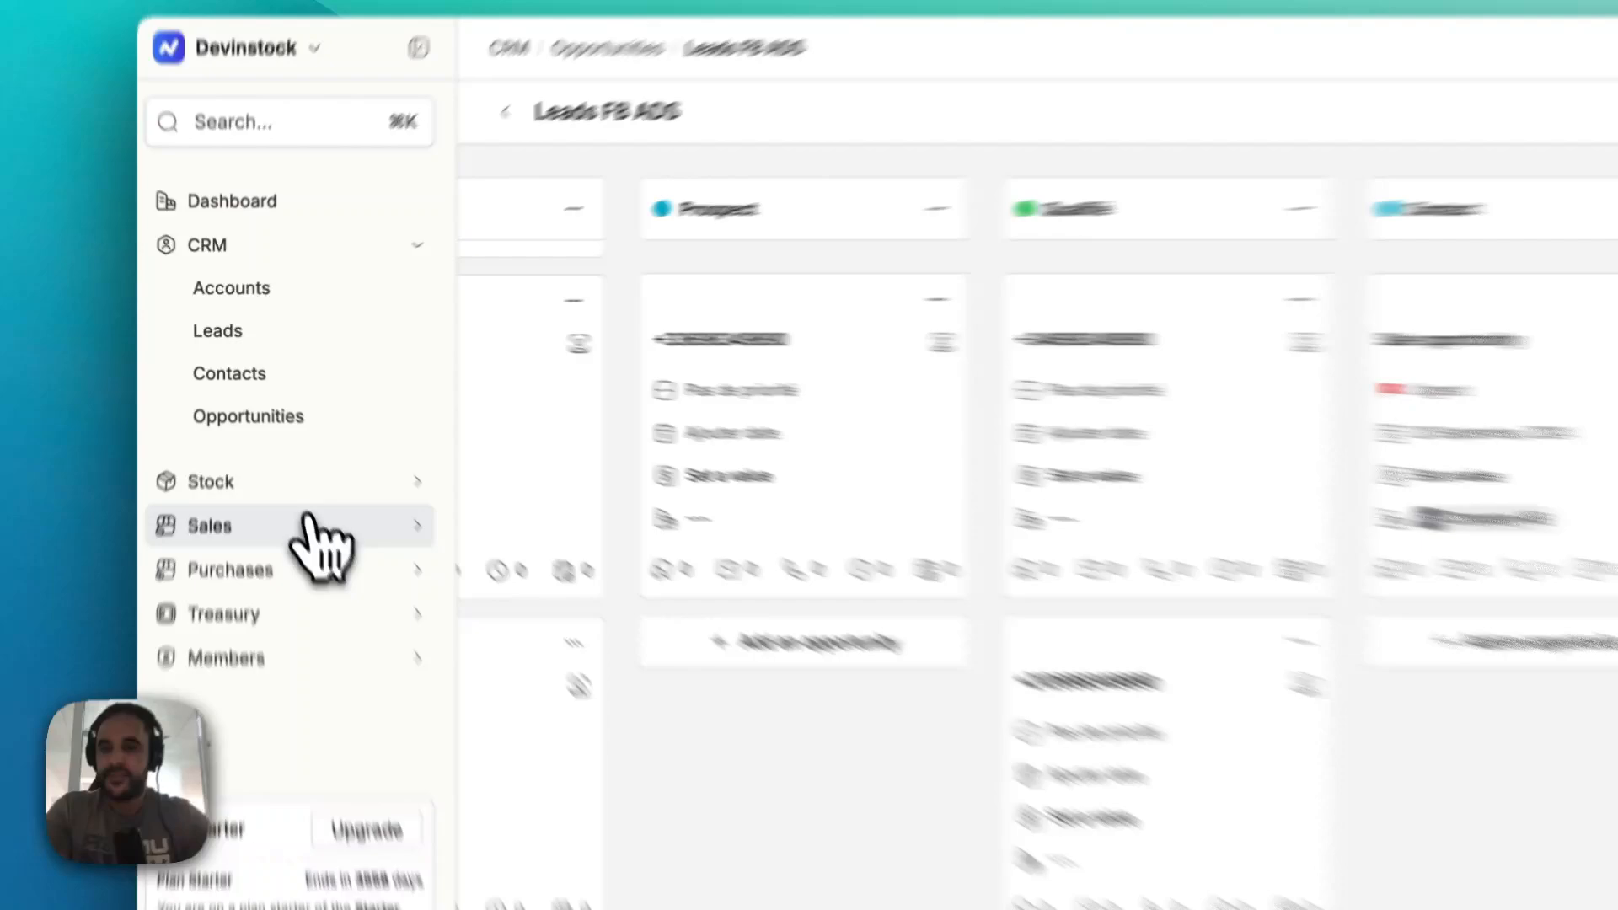
# Step: Start a new sales quotation and select Company AB as its client
pyautogui.click(285, 469)
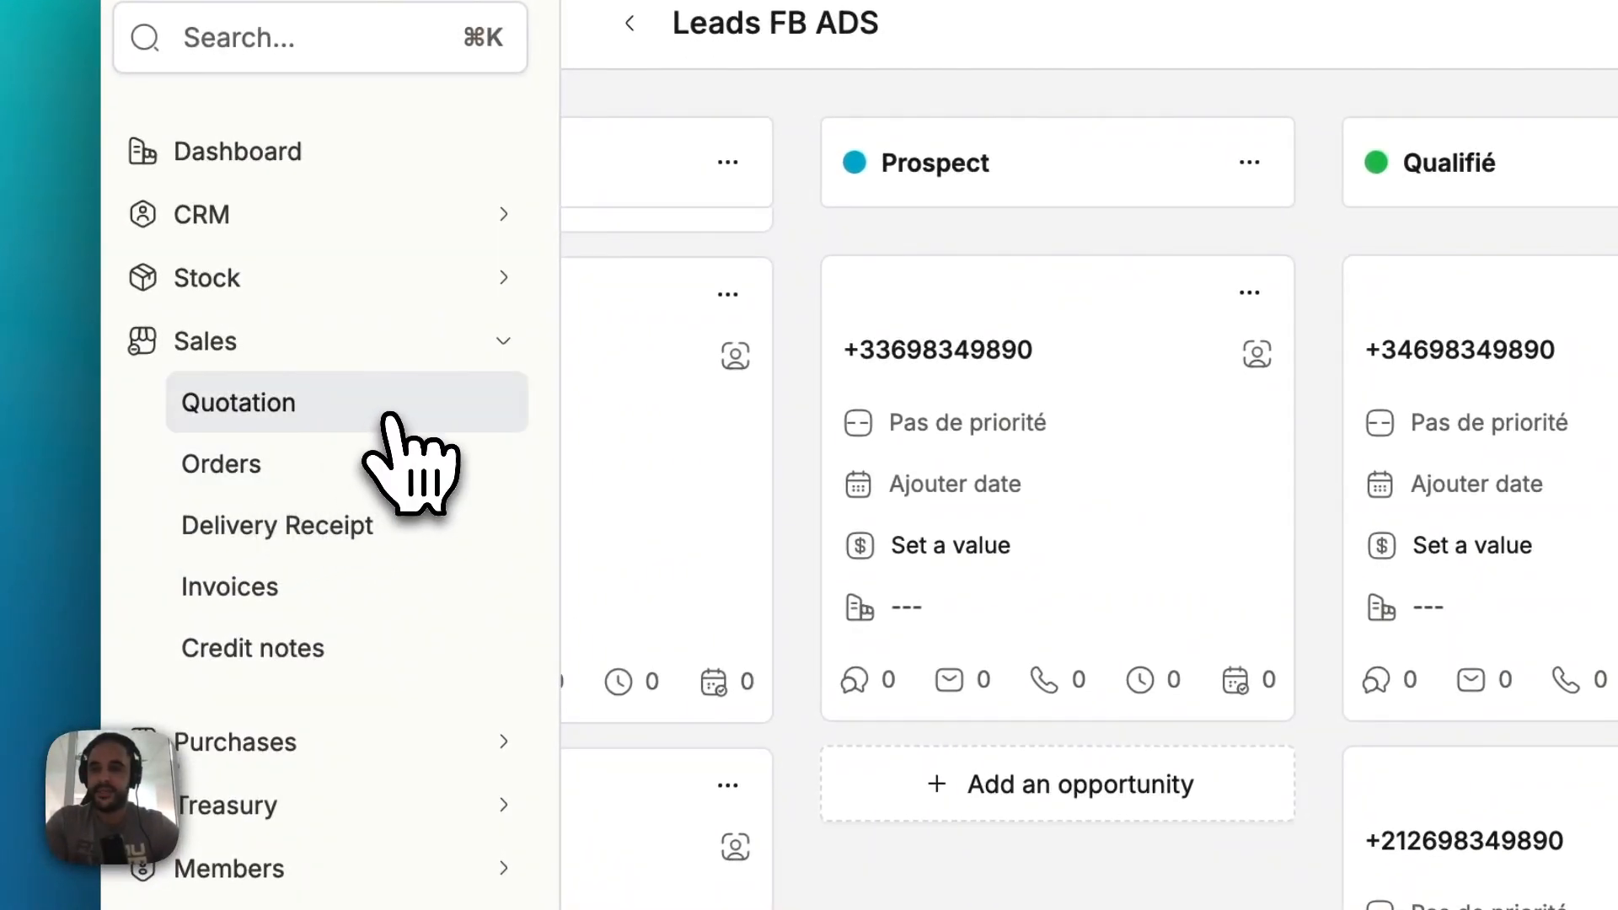
pyautogui.click(308, 418)
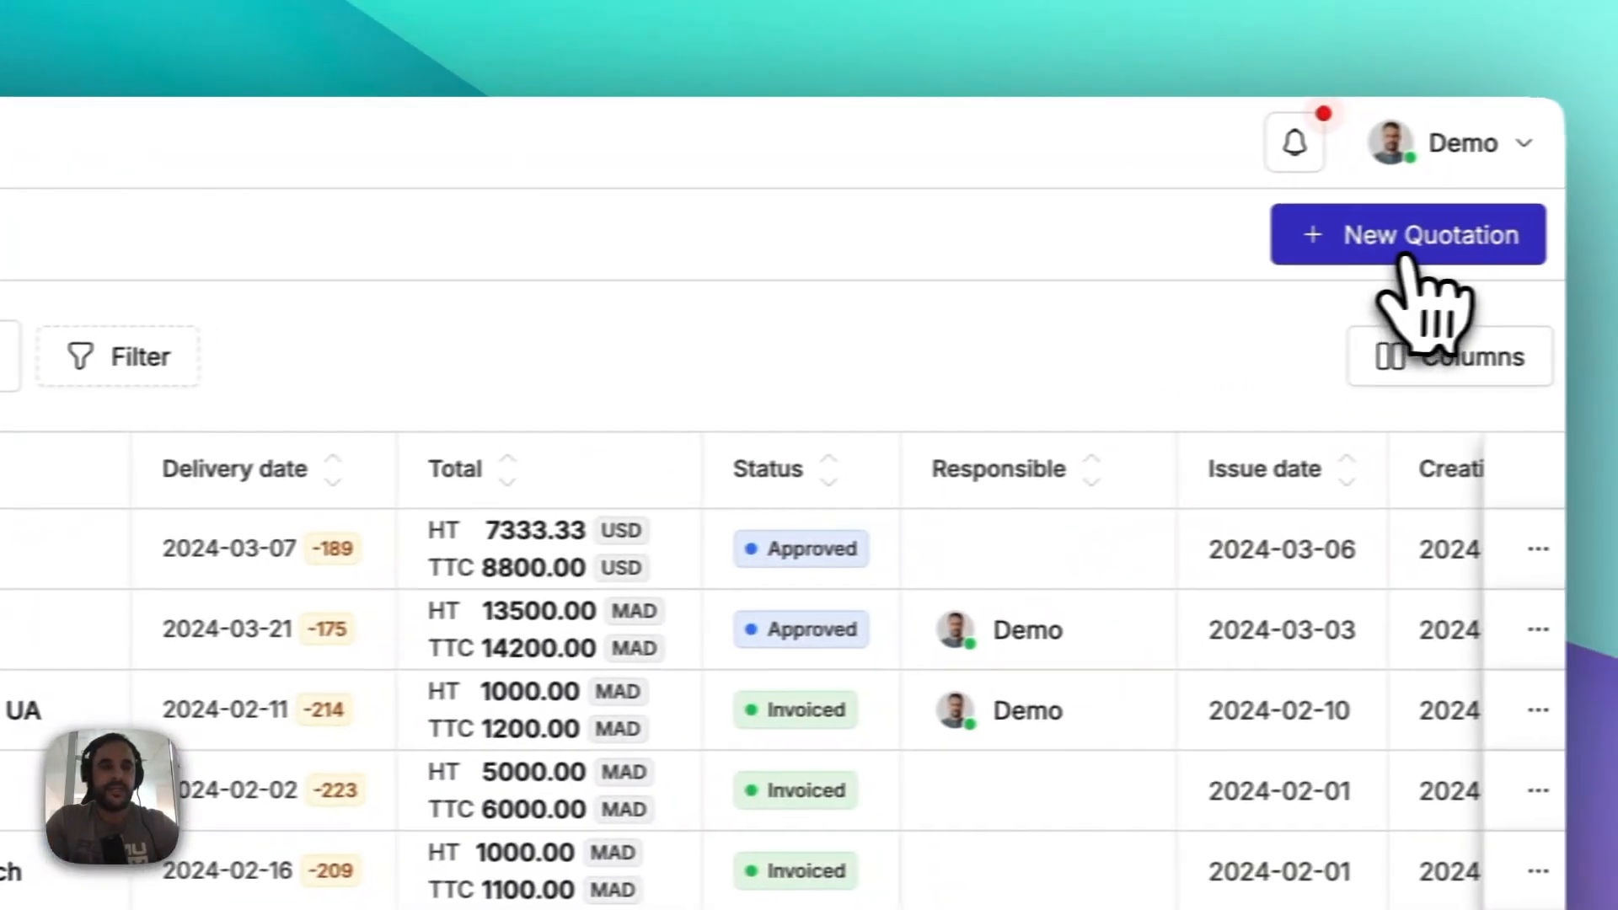
pyautogui.click(1405, 252)
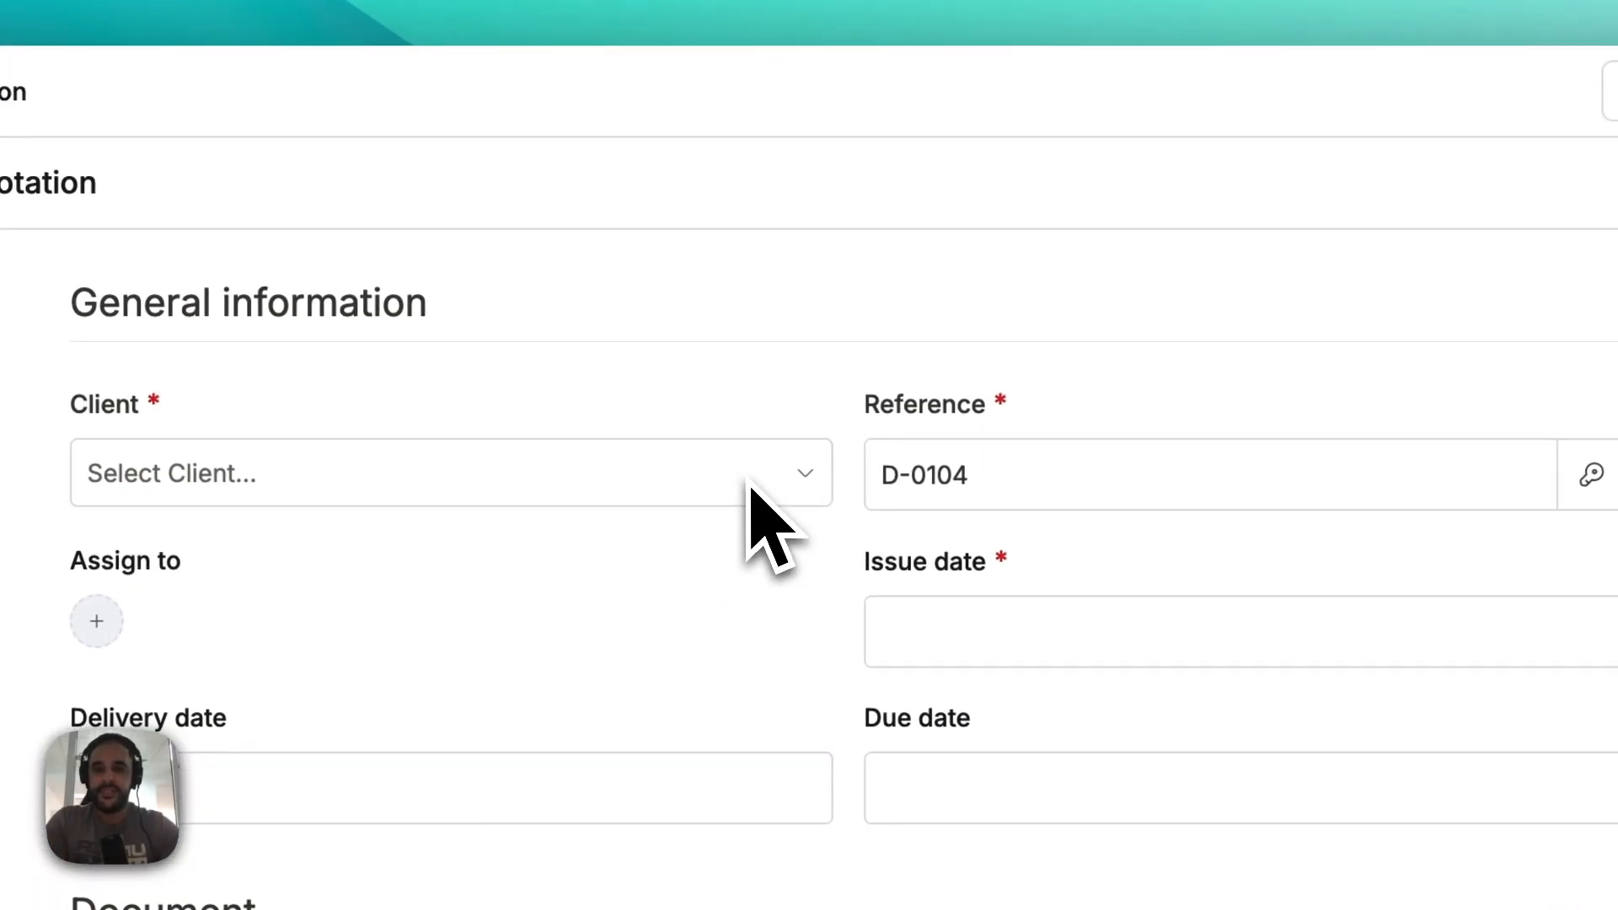
pyautogui.click(750, 489)
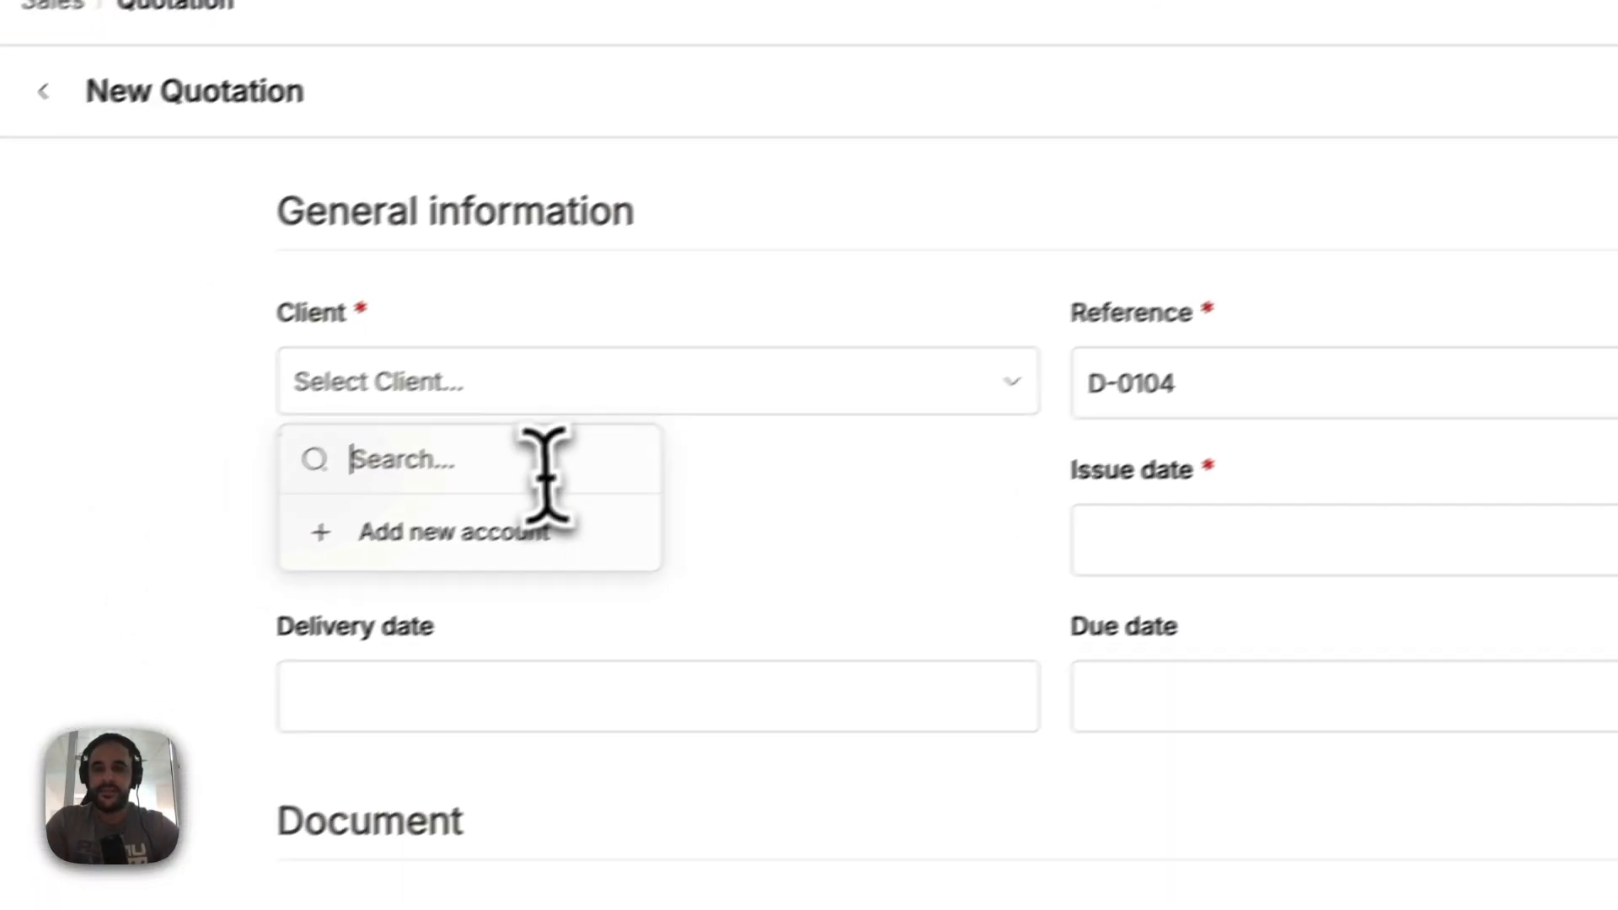
pyautogui.write('company')
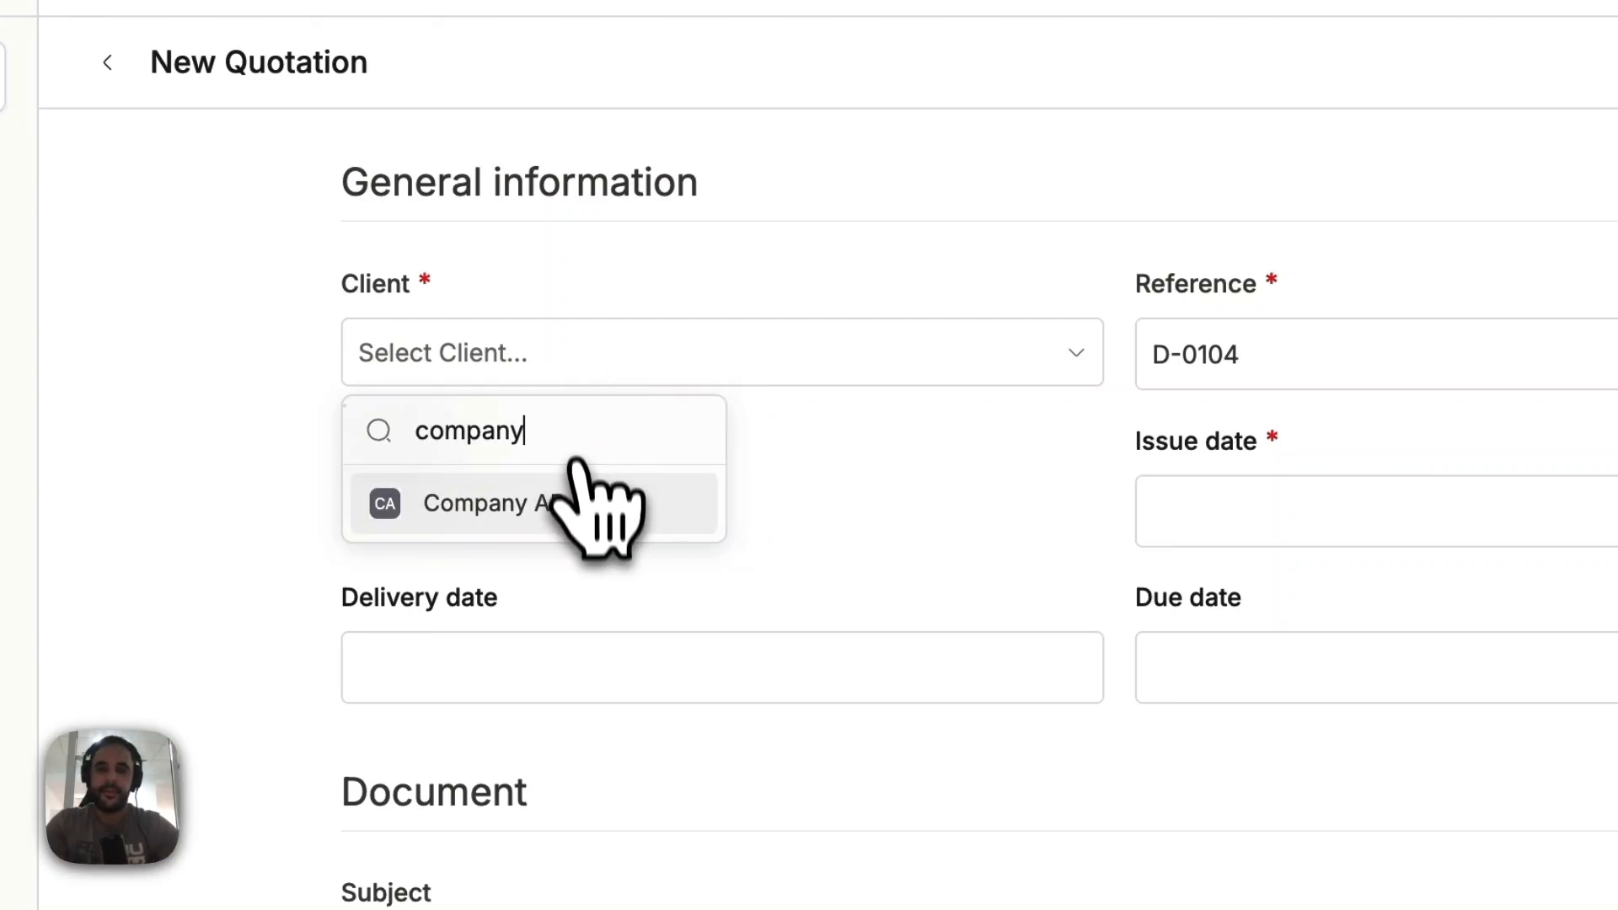
pyautogui.click(596, 506)
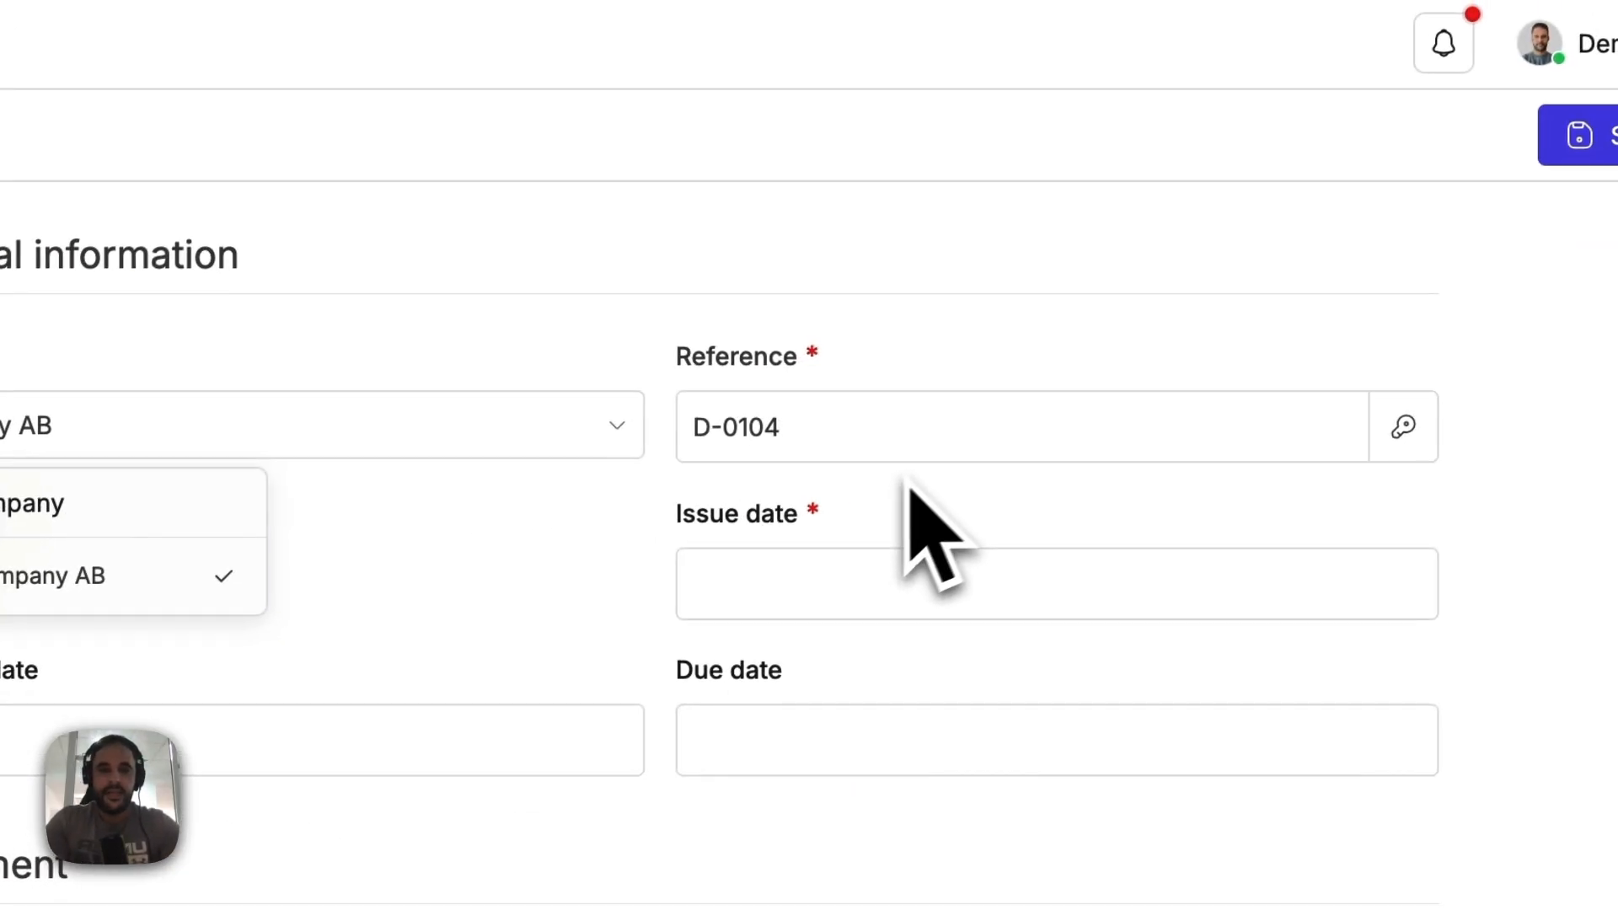
# Step: Change the quotation's reference to Q-0104 and set its issue date to 12 September 2024
pyautogui.click(1161, 359)
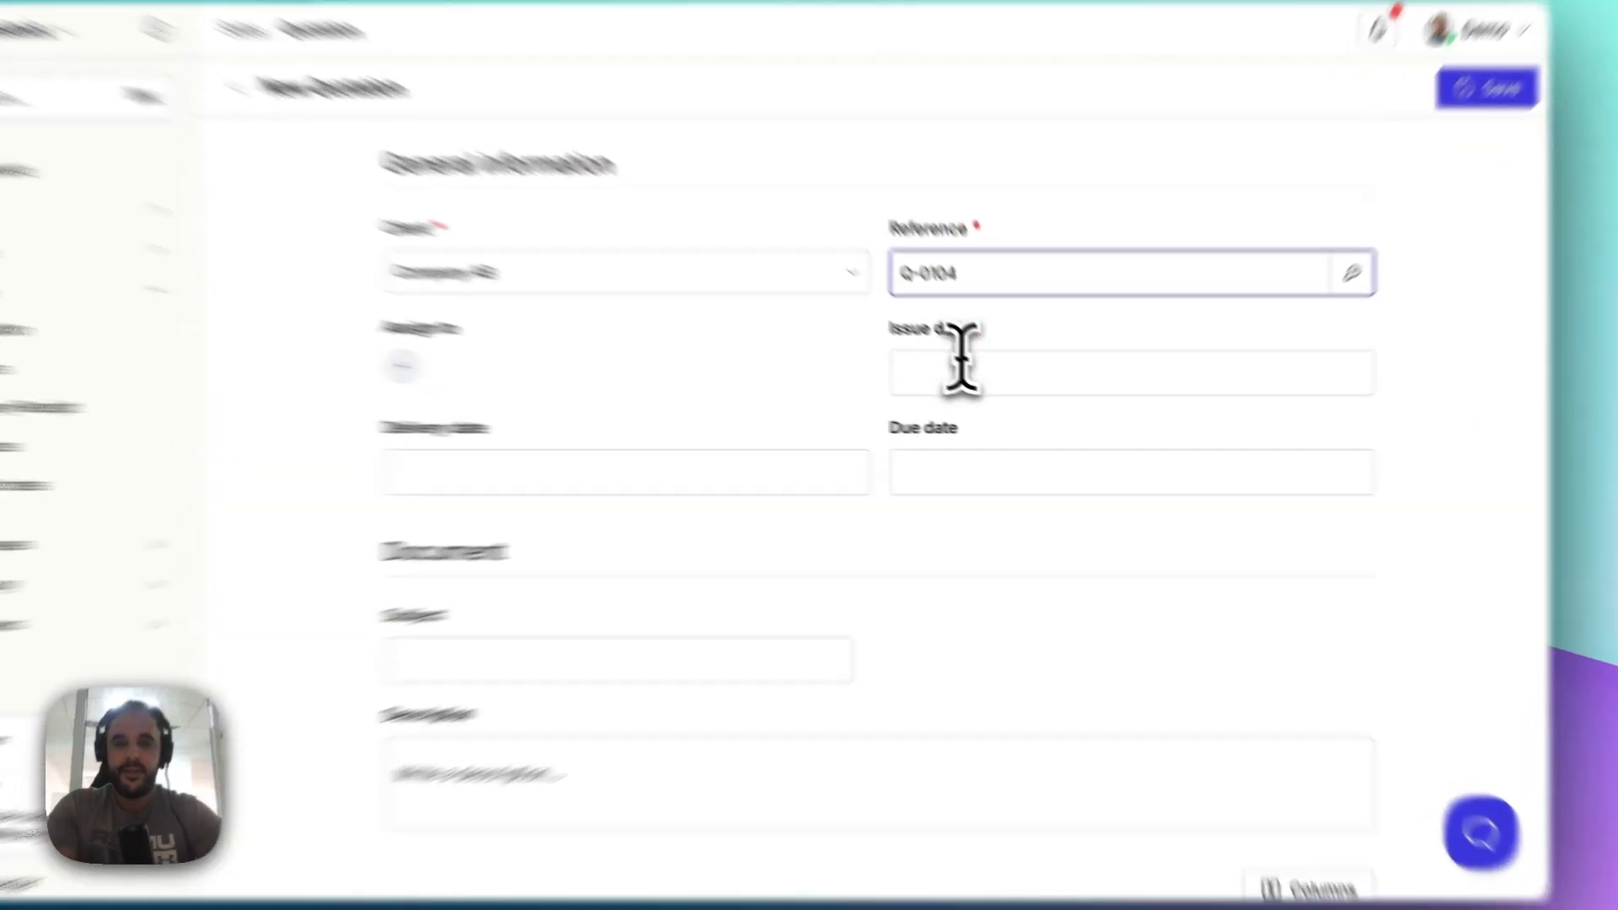
pyautogui.click(995, 388)
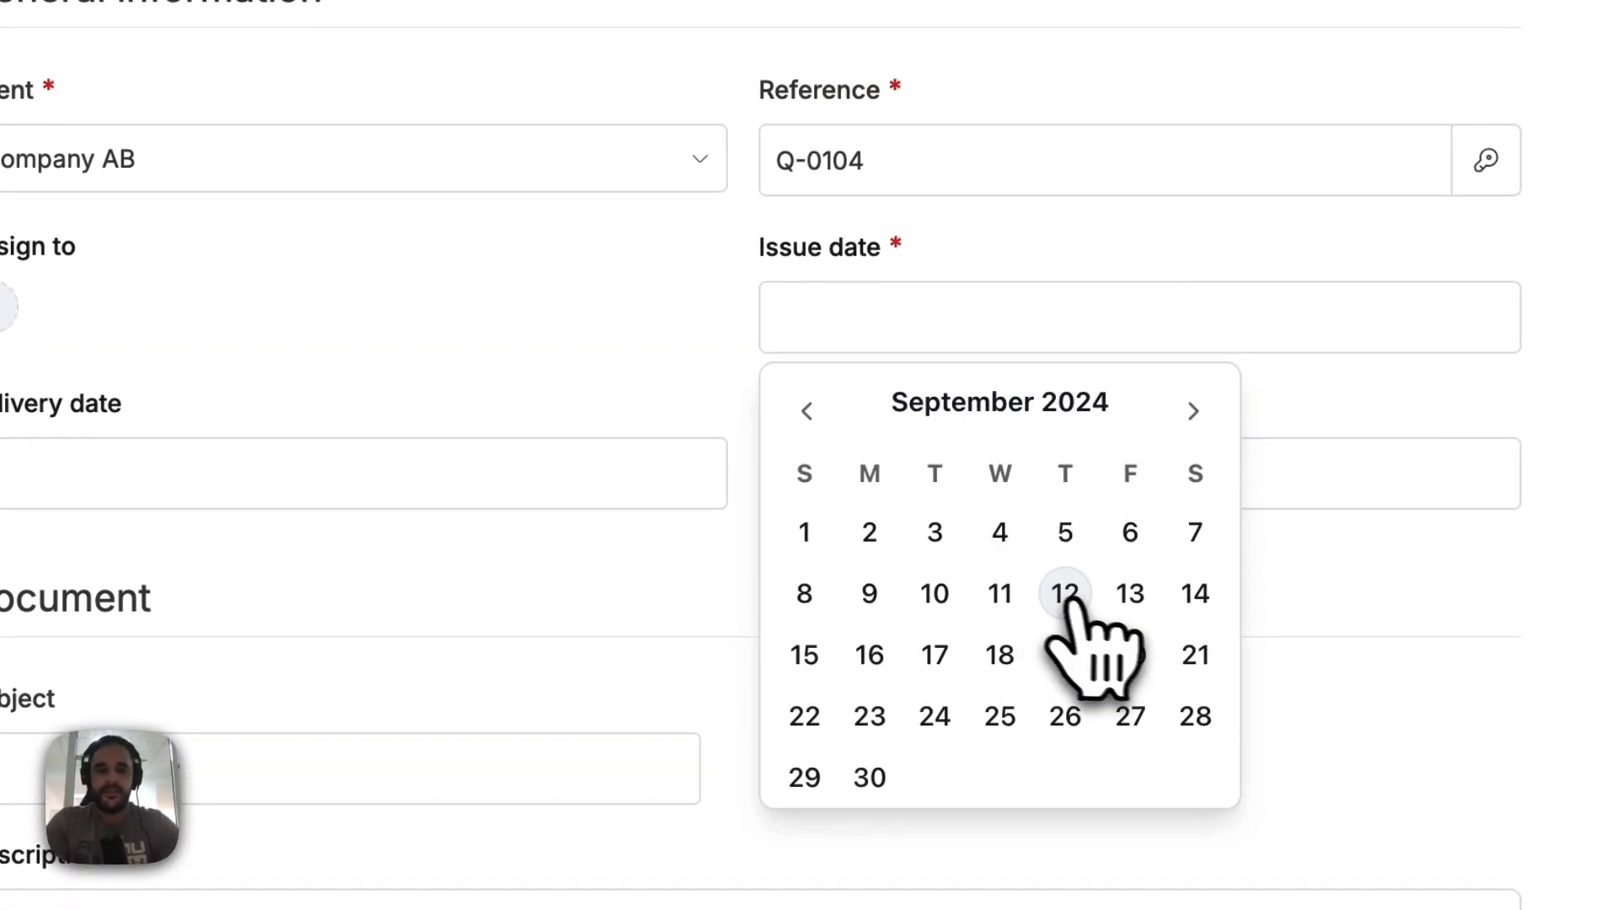
pyautogui.click(1066, 595)
pyautogui.click(294, 791)
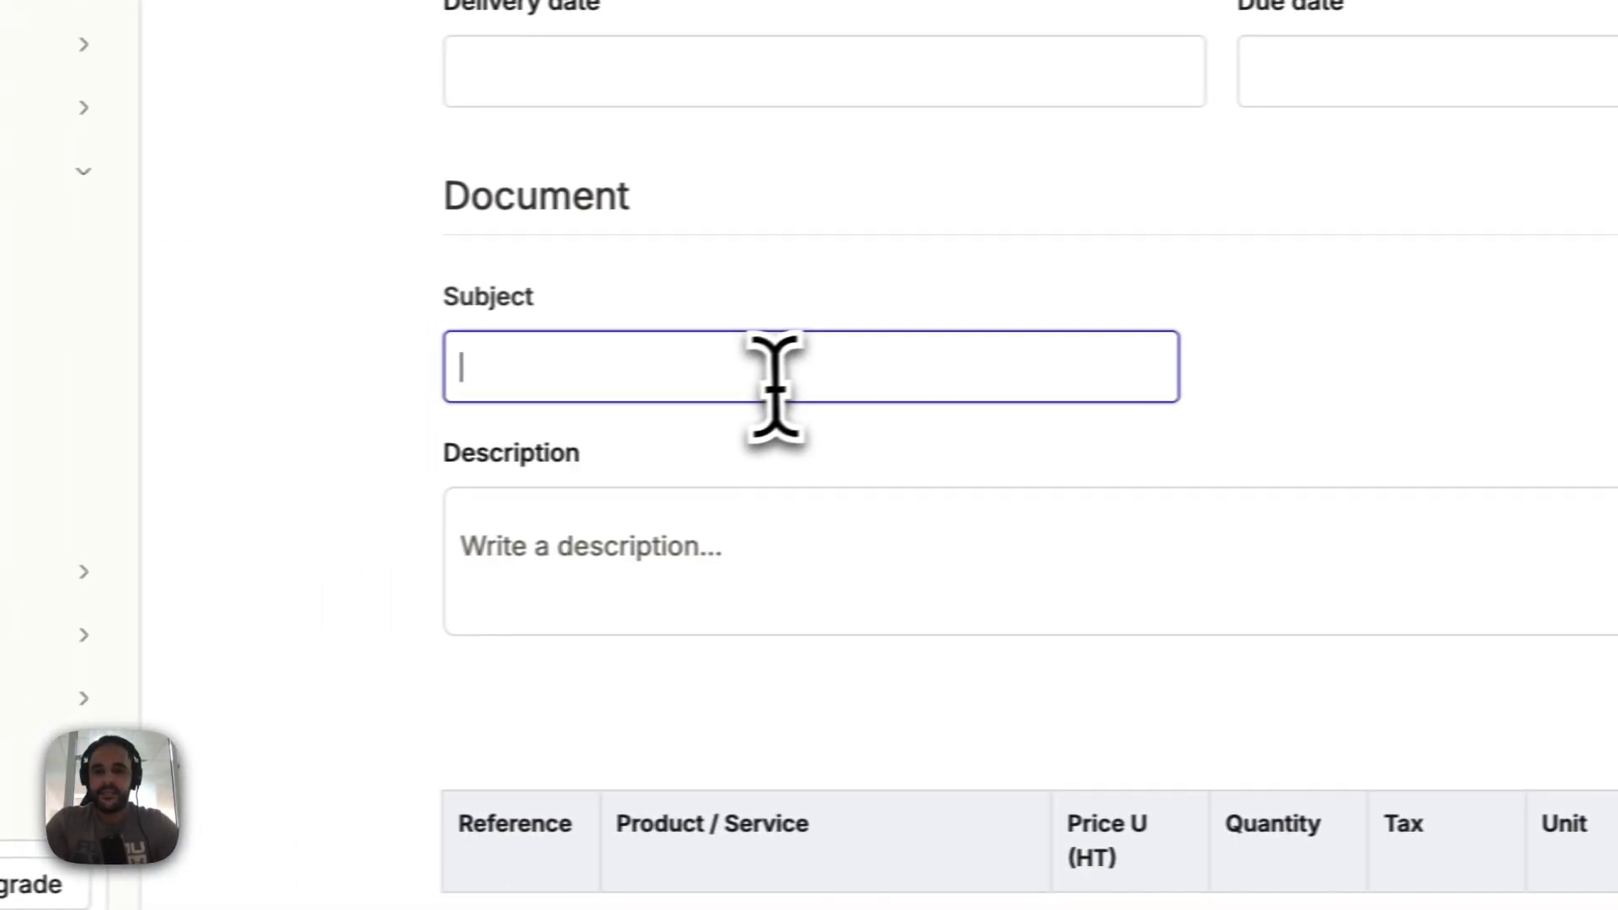
pyautogui.click(594, 541)
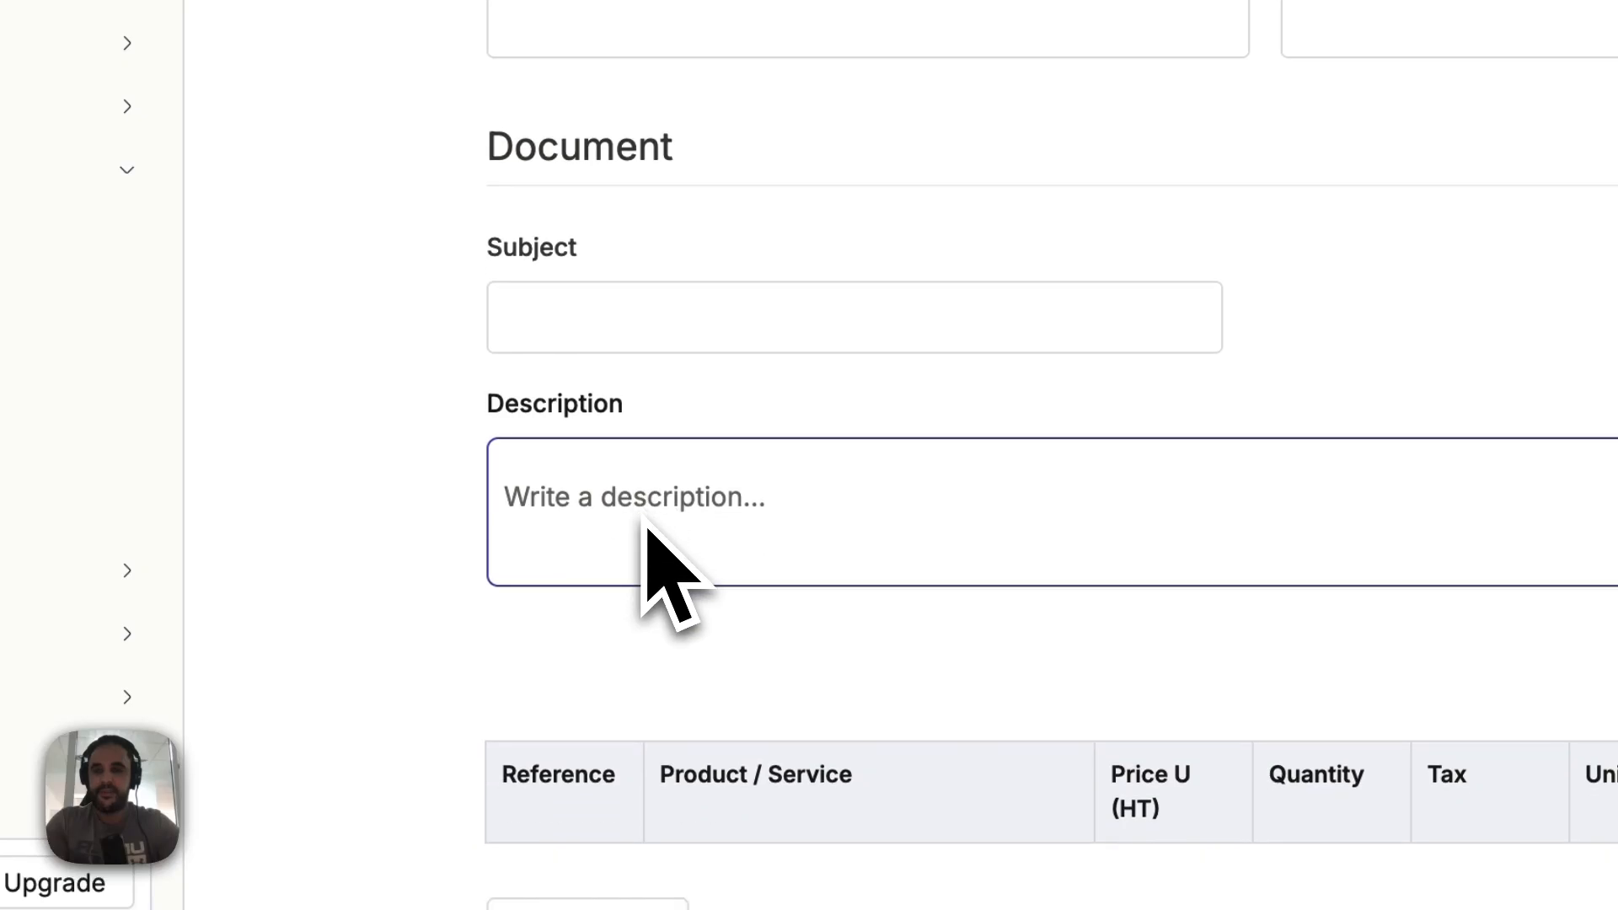
# Step: Add a line item to the quotation with the name Installation and the designation service AB
pyautogui.scroll(-5, 647, 527)
pyautogui.click(602, 446)
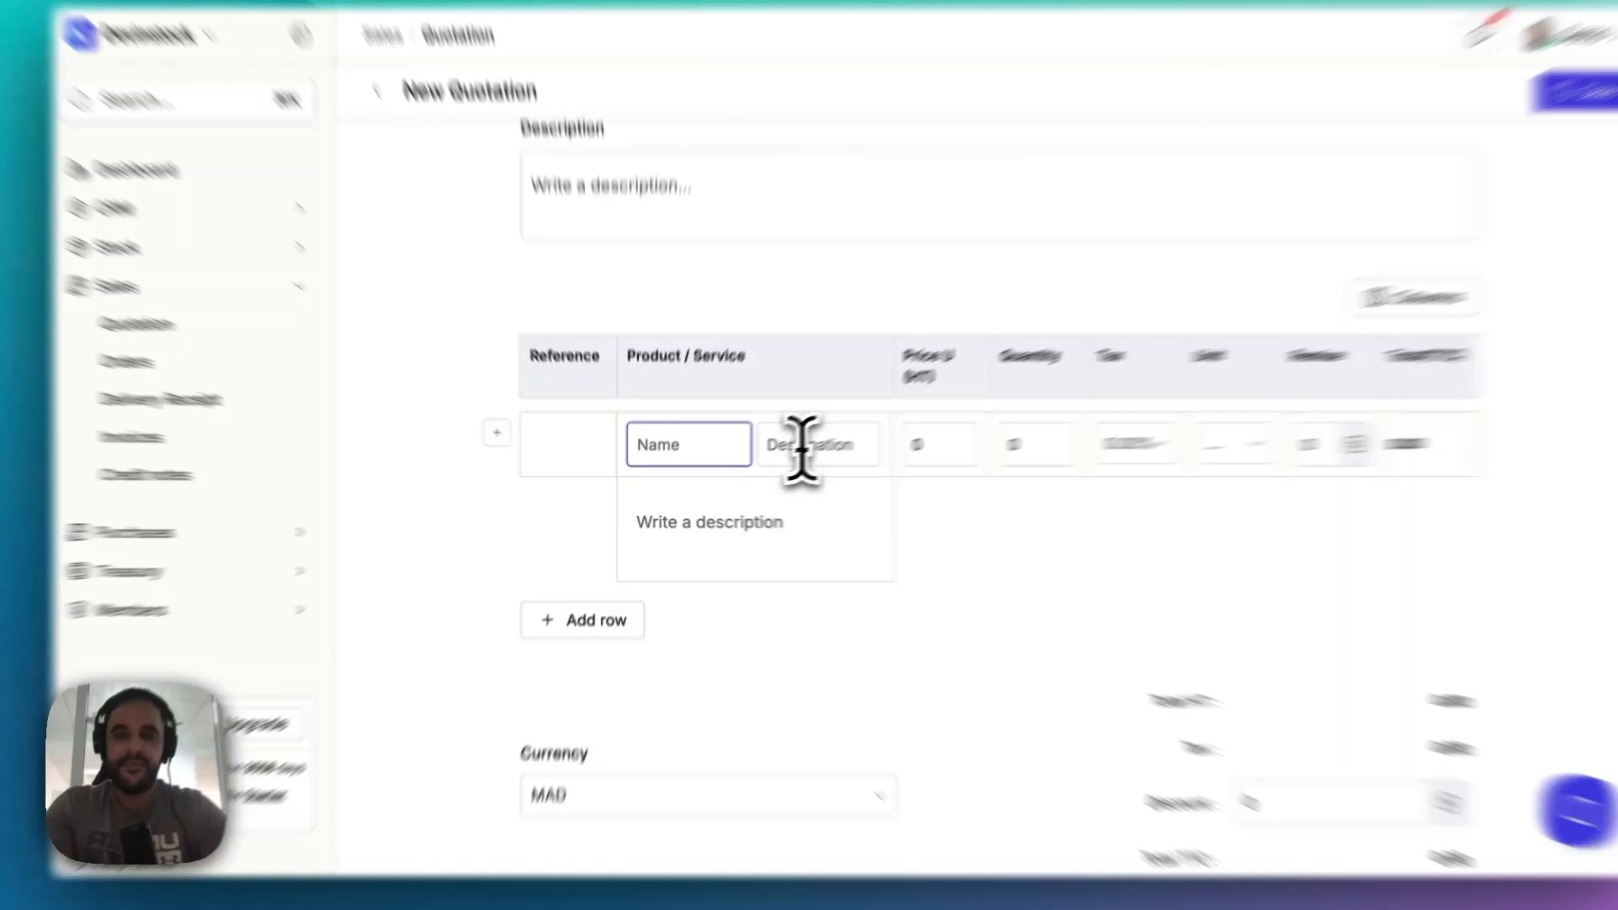
pyautogui.click(689, 466)
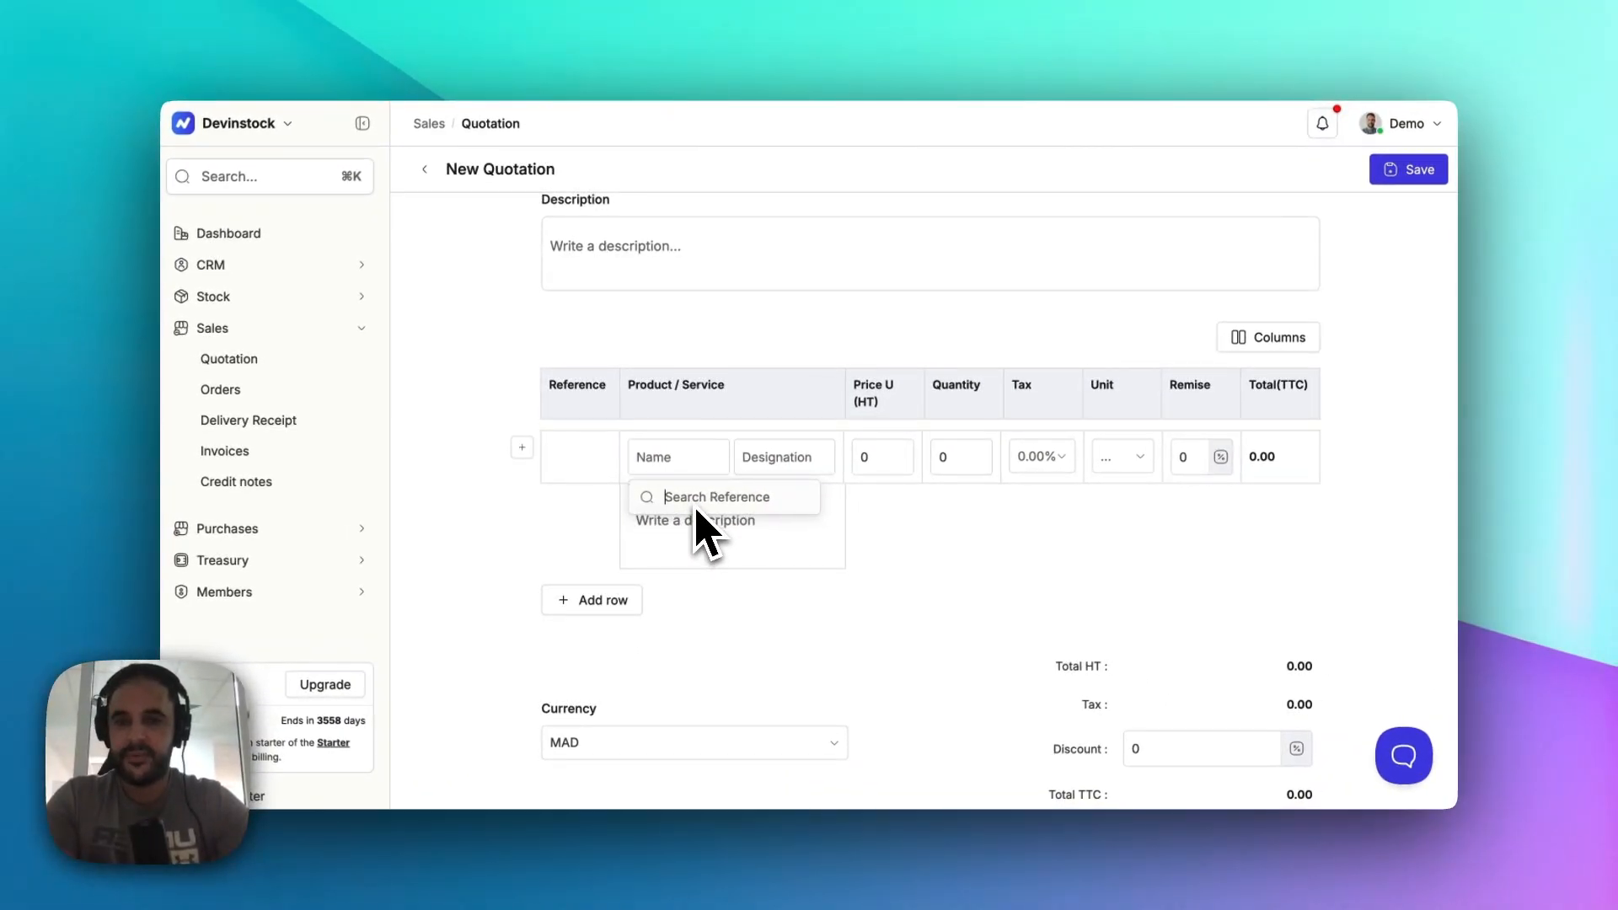
pyautogui.click(647, 456)
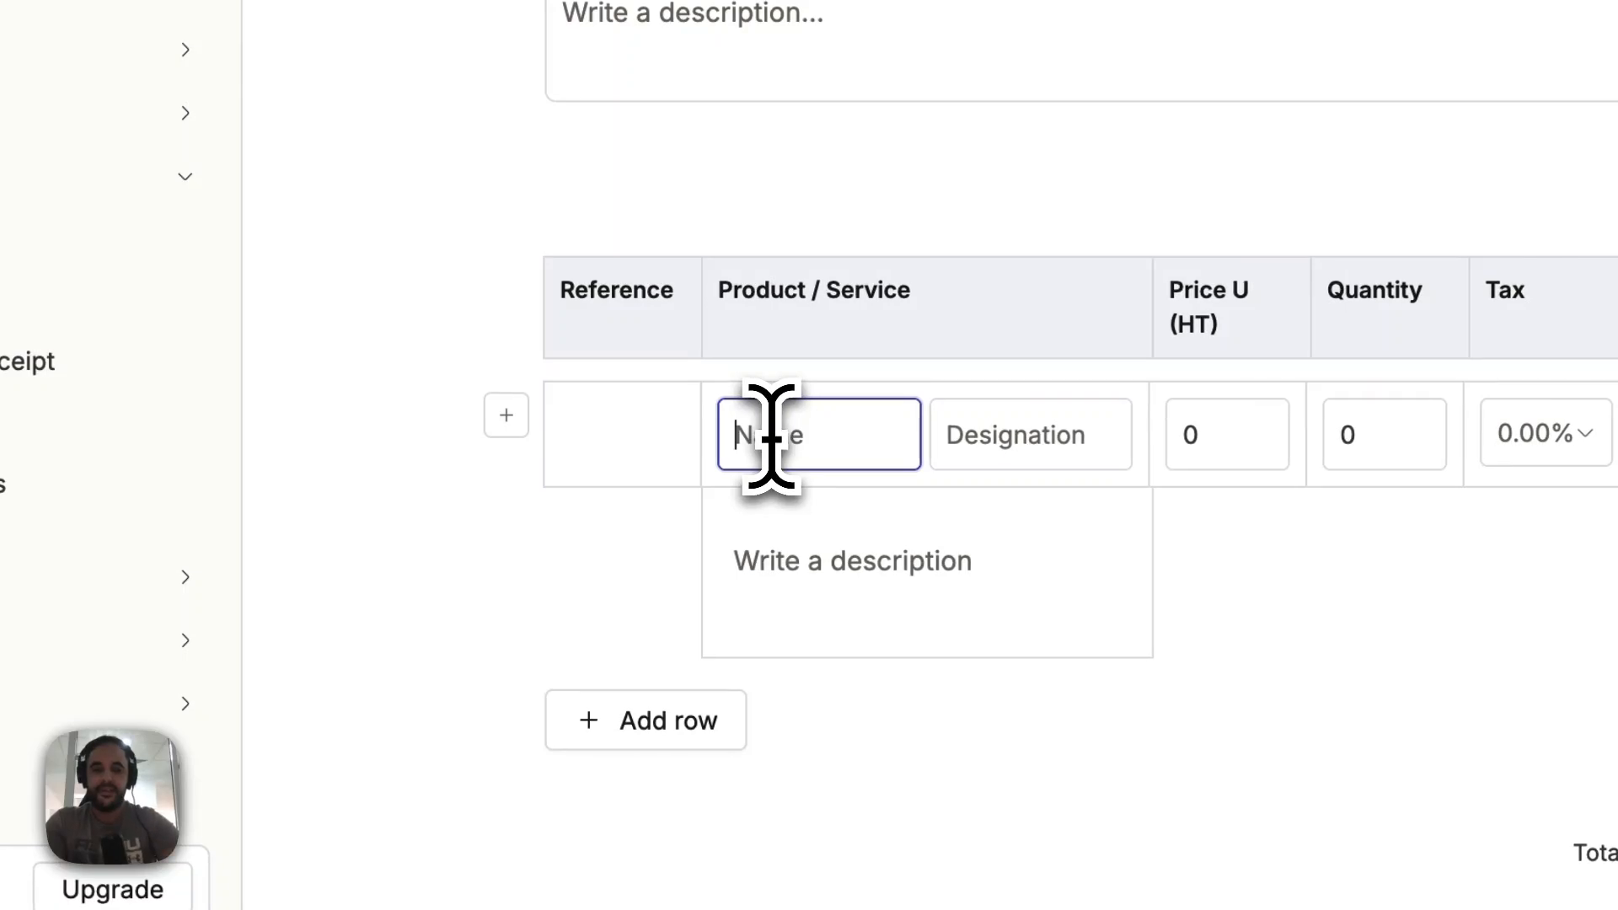
pyautogui.write('Installa')
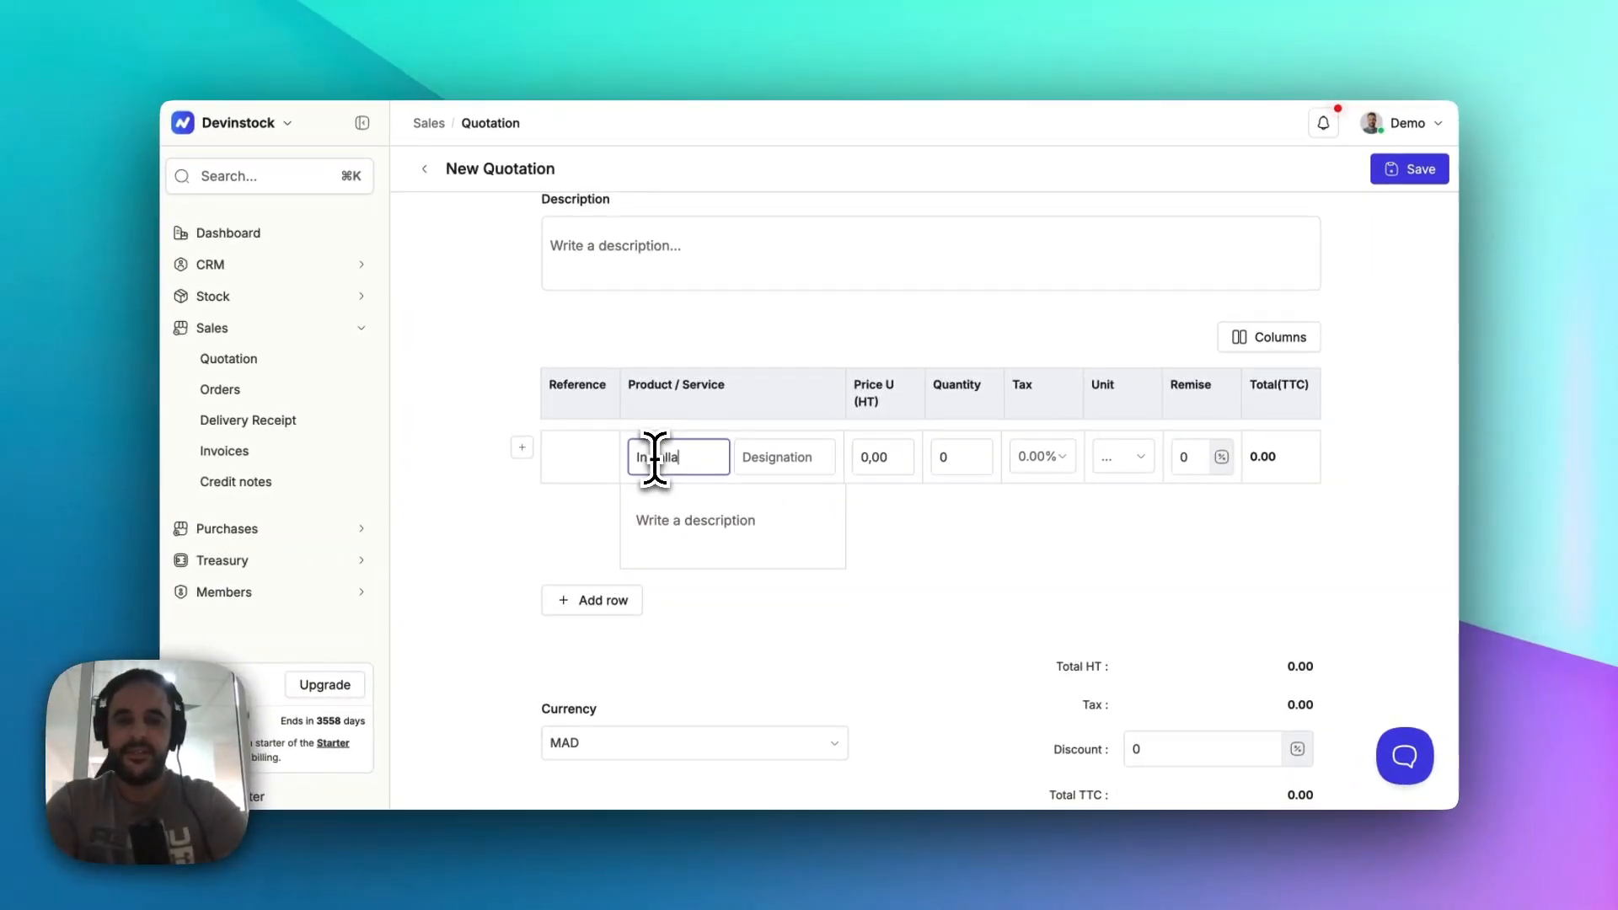
pyautogui.write('tion')
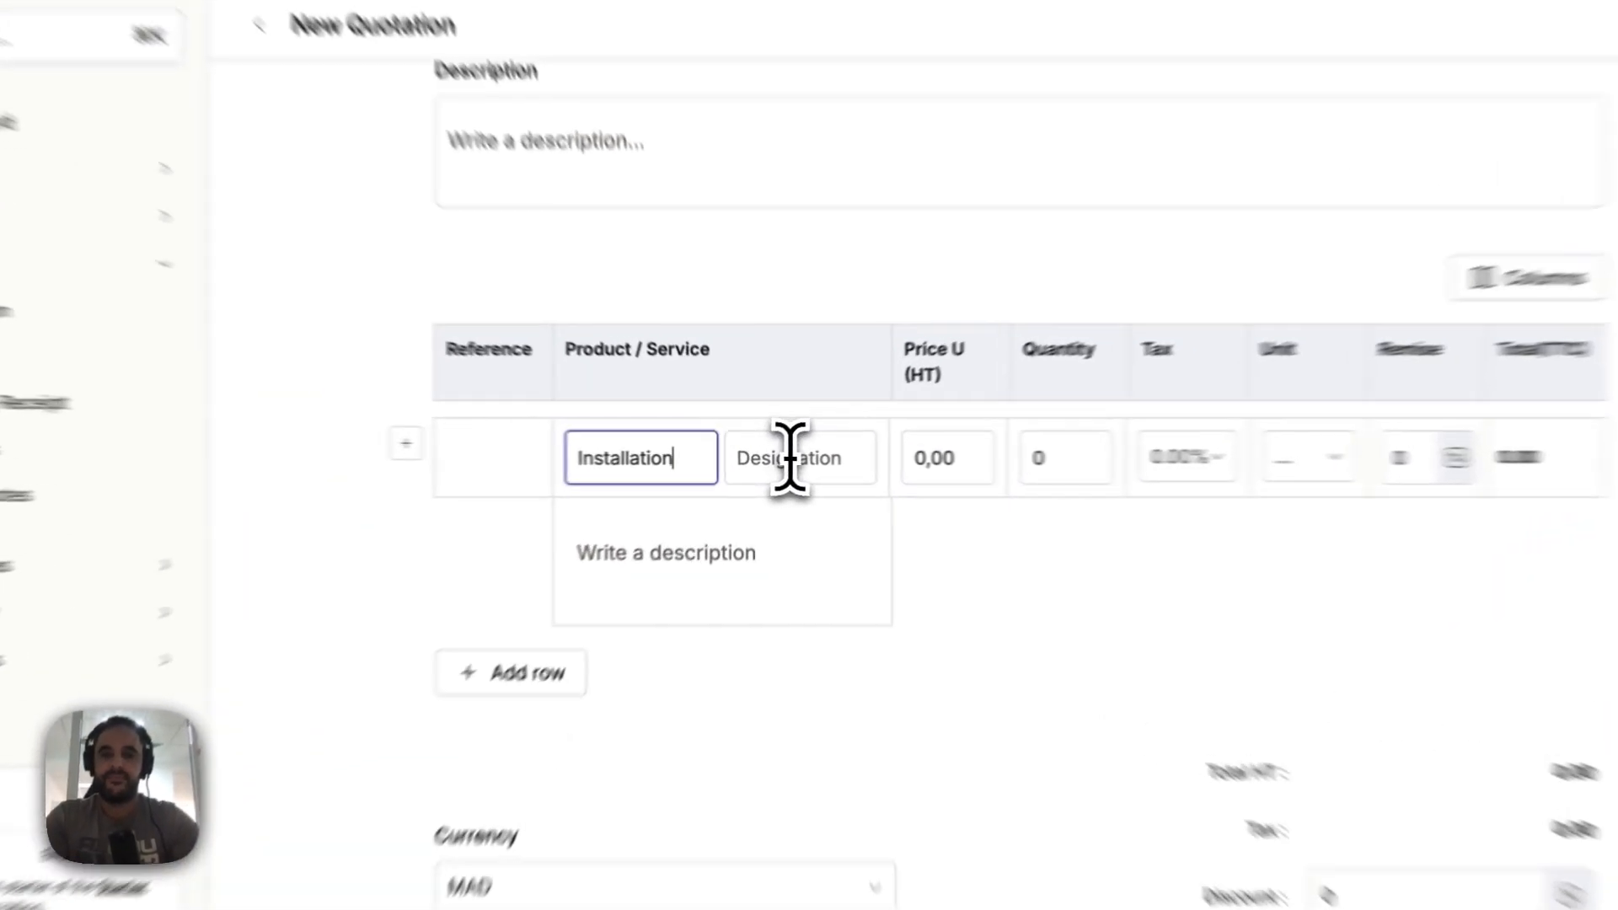
pyautogui.click(776, 457)
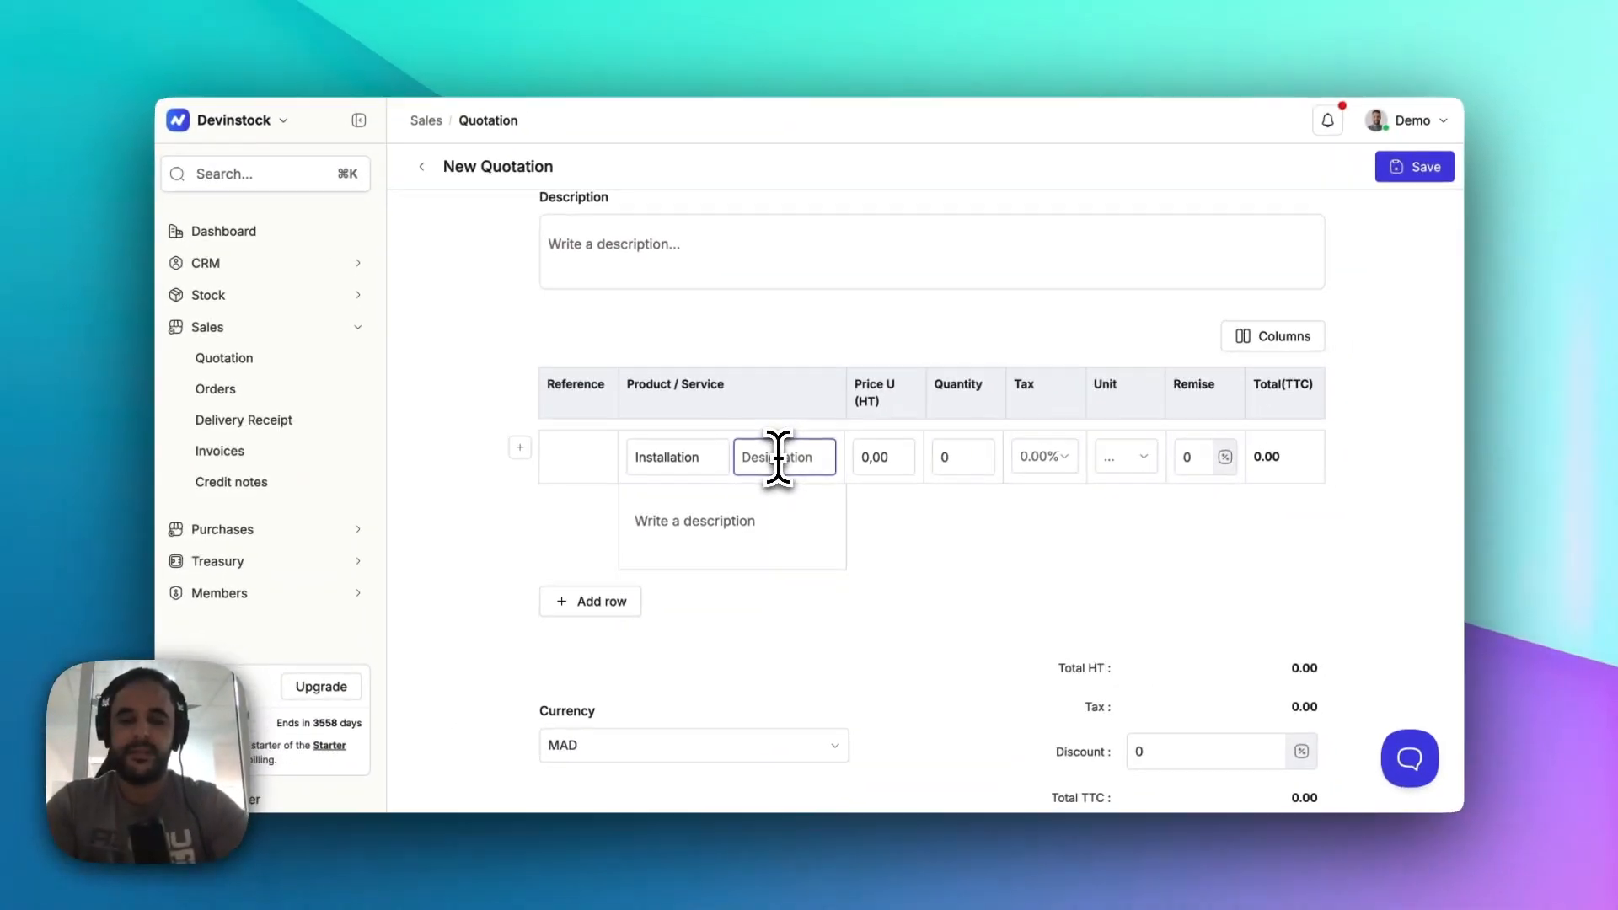
pyautogui.write('servi')
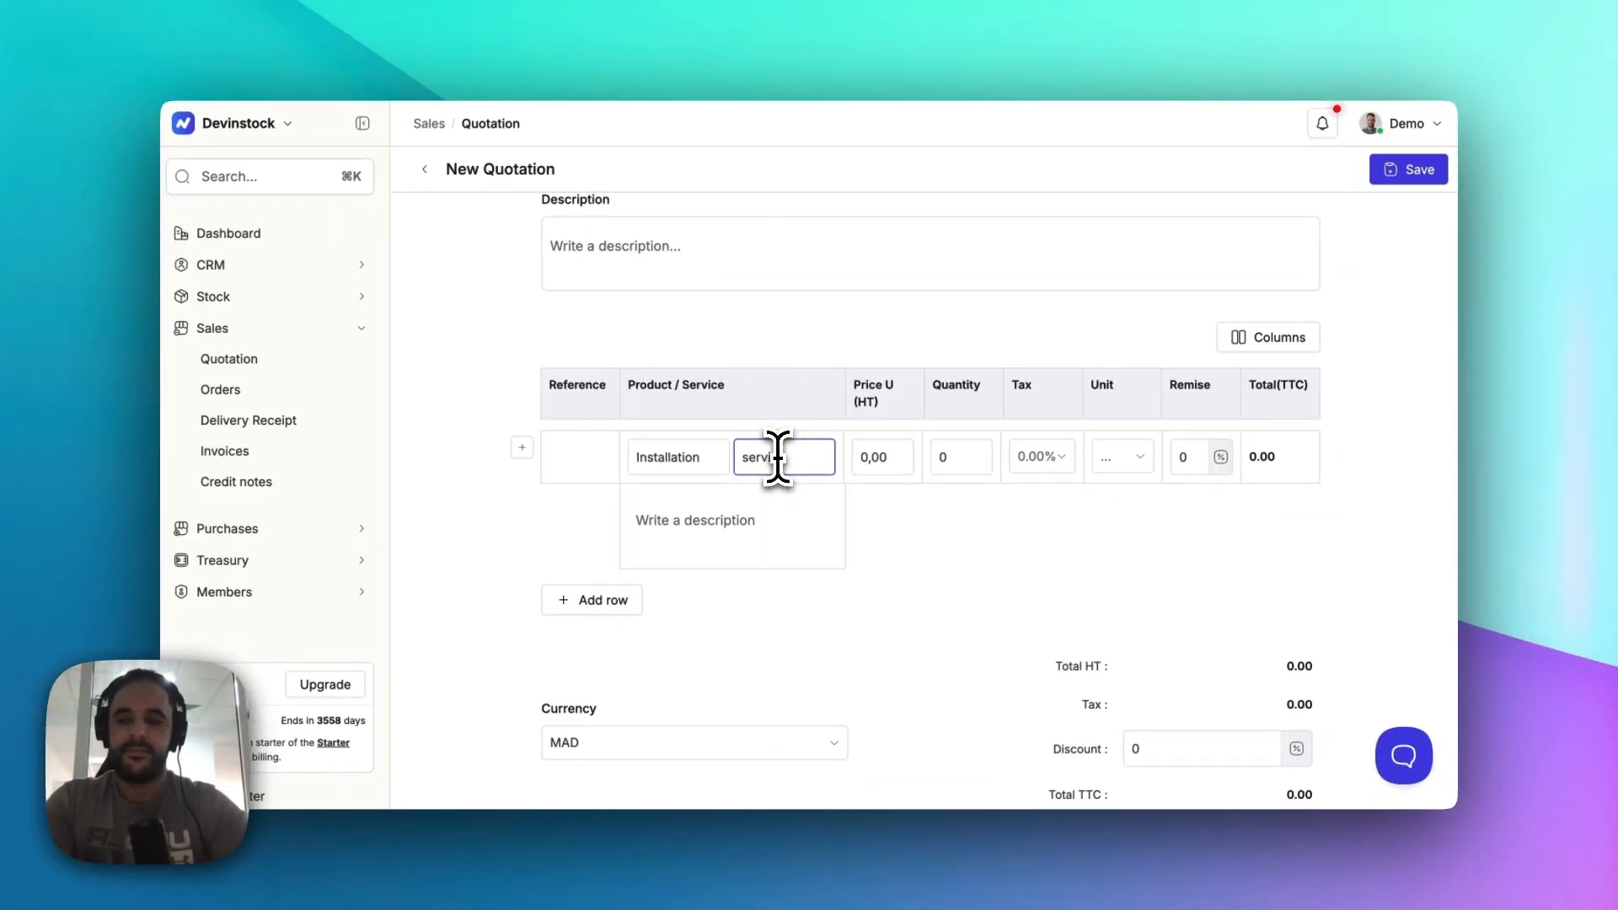
pyautogui.write('ce AB')
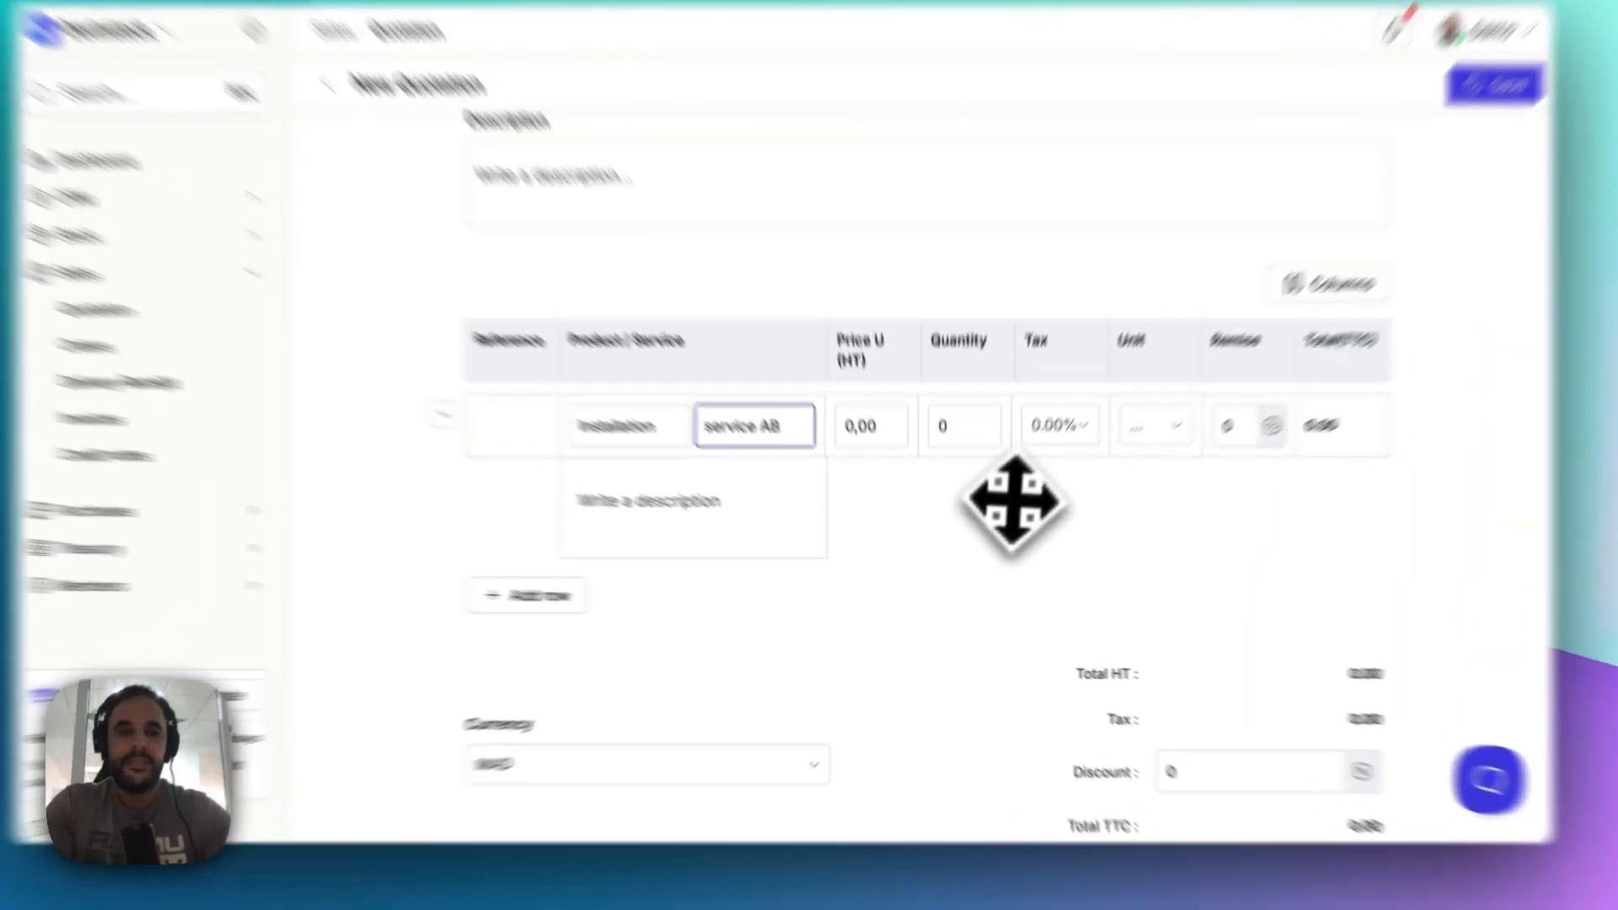
pyautogui.click(689, 529)
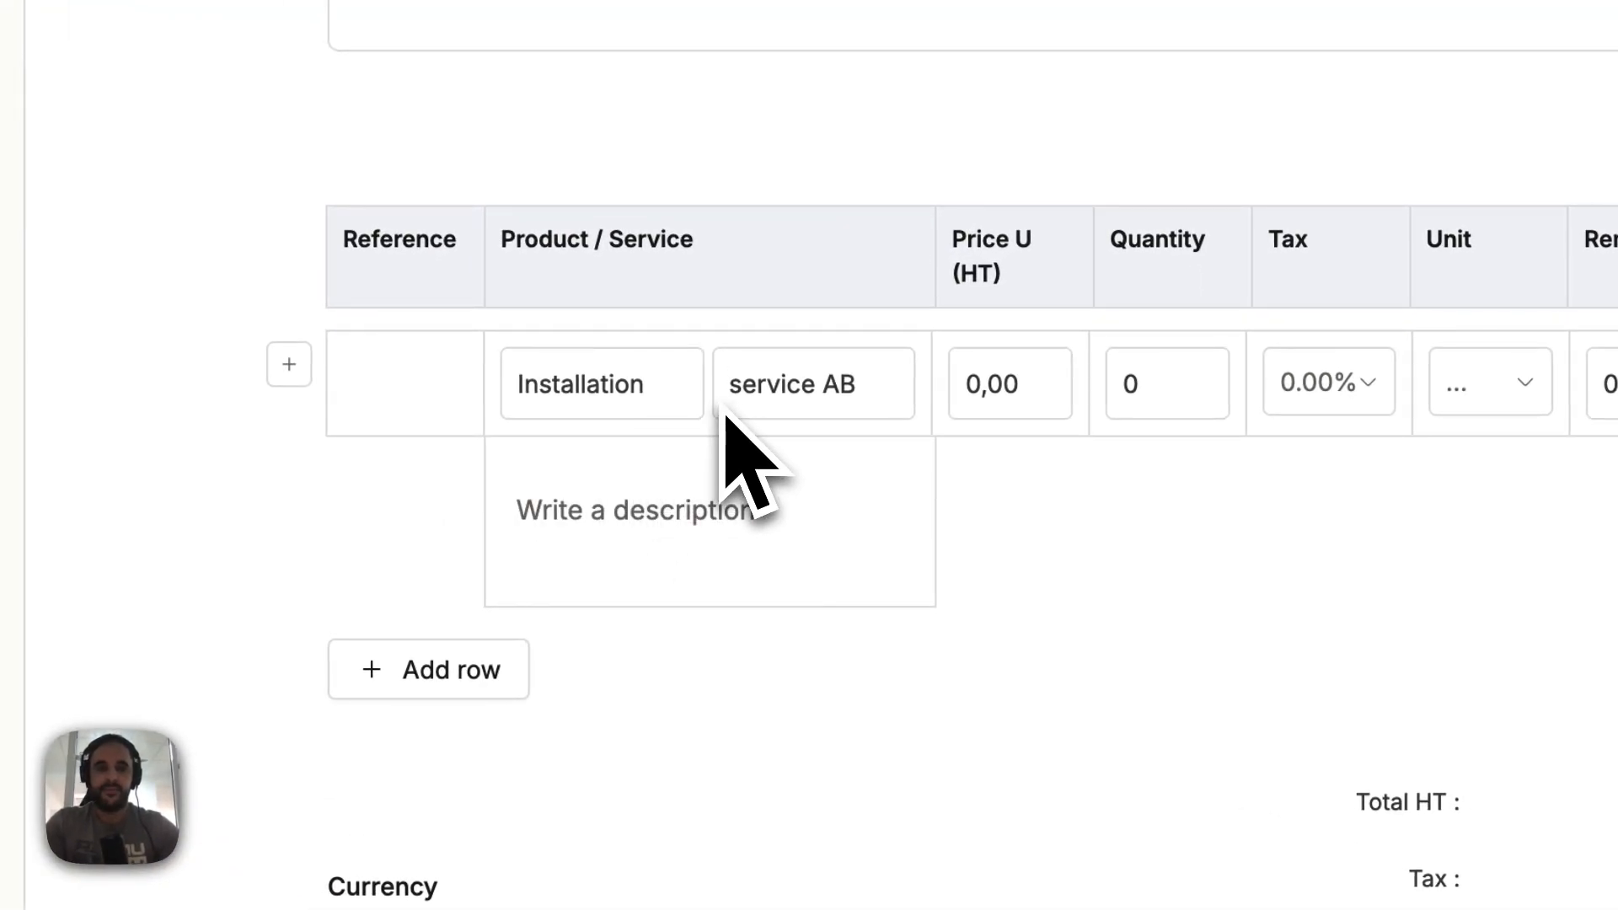
# Step: Set the Installation line item's unit price to 1000 and its quantity to 1
pyautogui.click(982, 389)
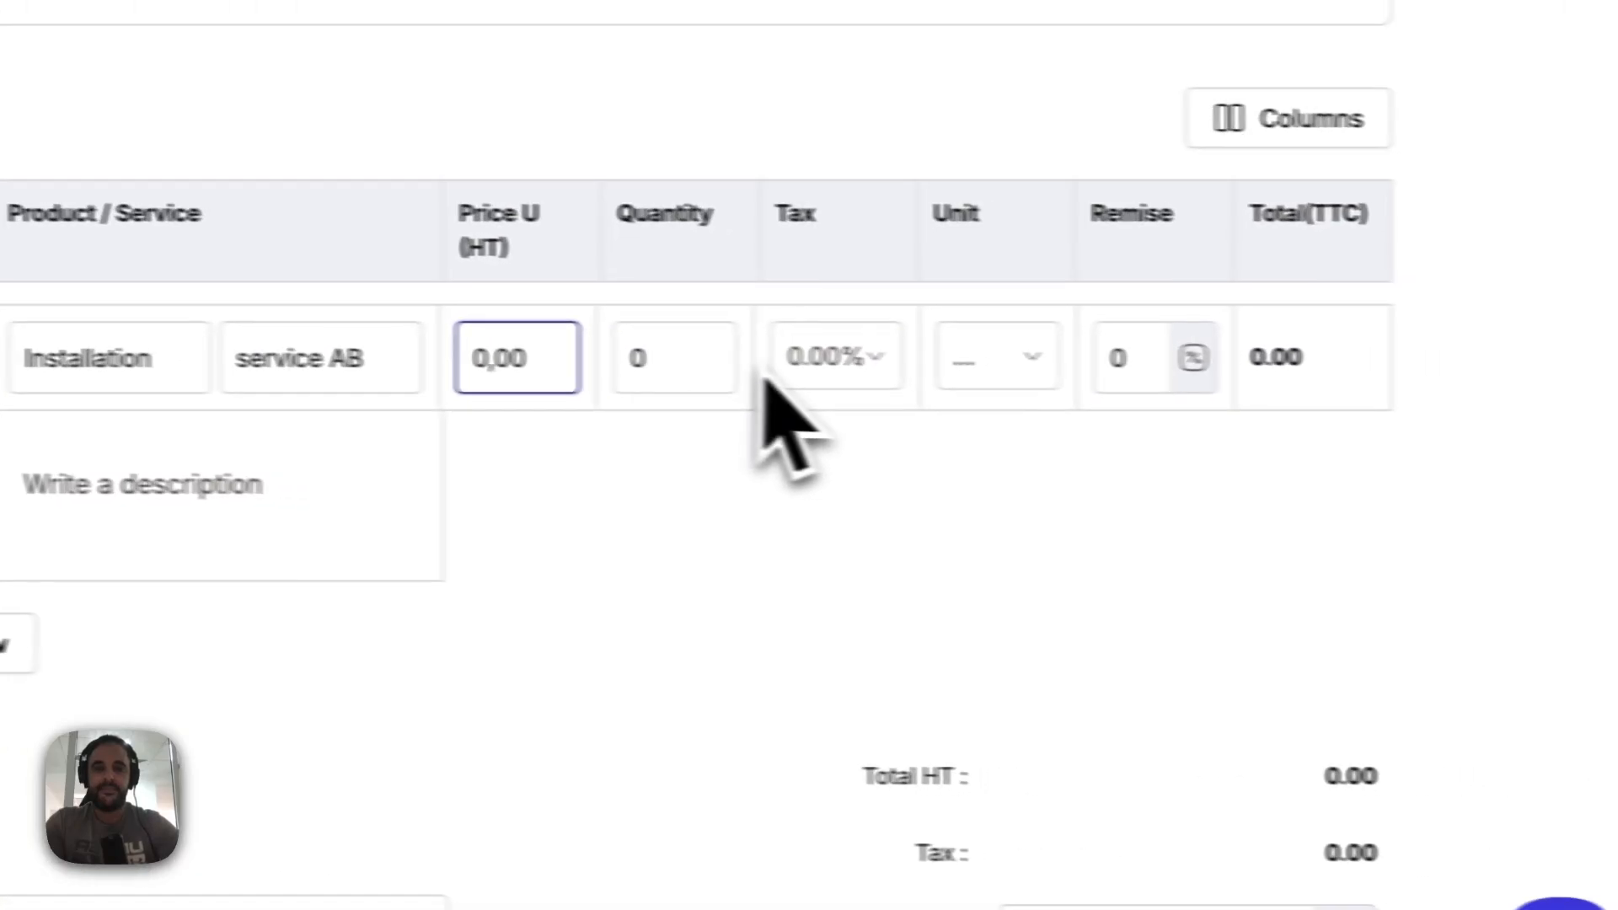
pyautogui.press('BackSpace')
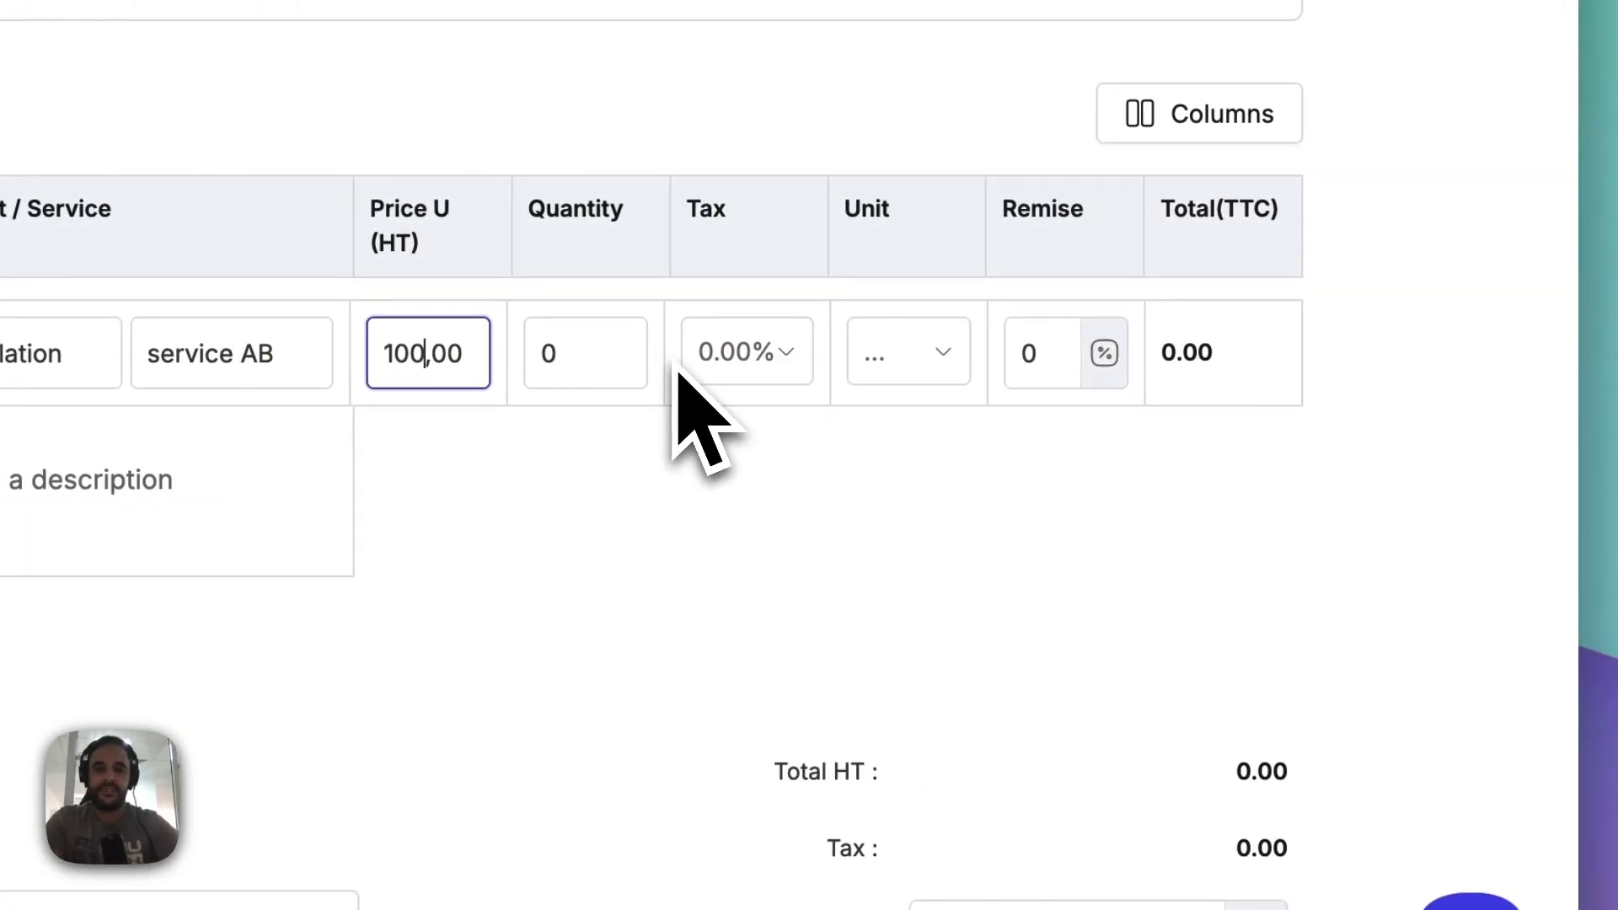
pyautogui.click(588, 362)
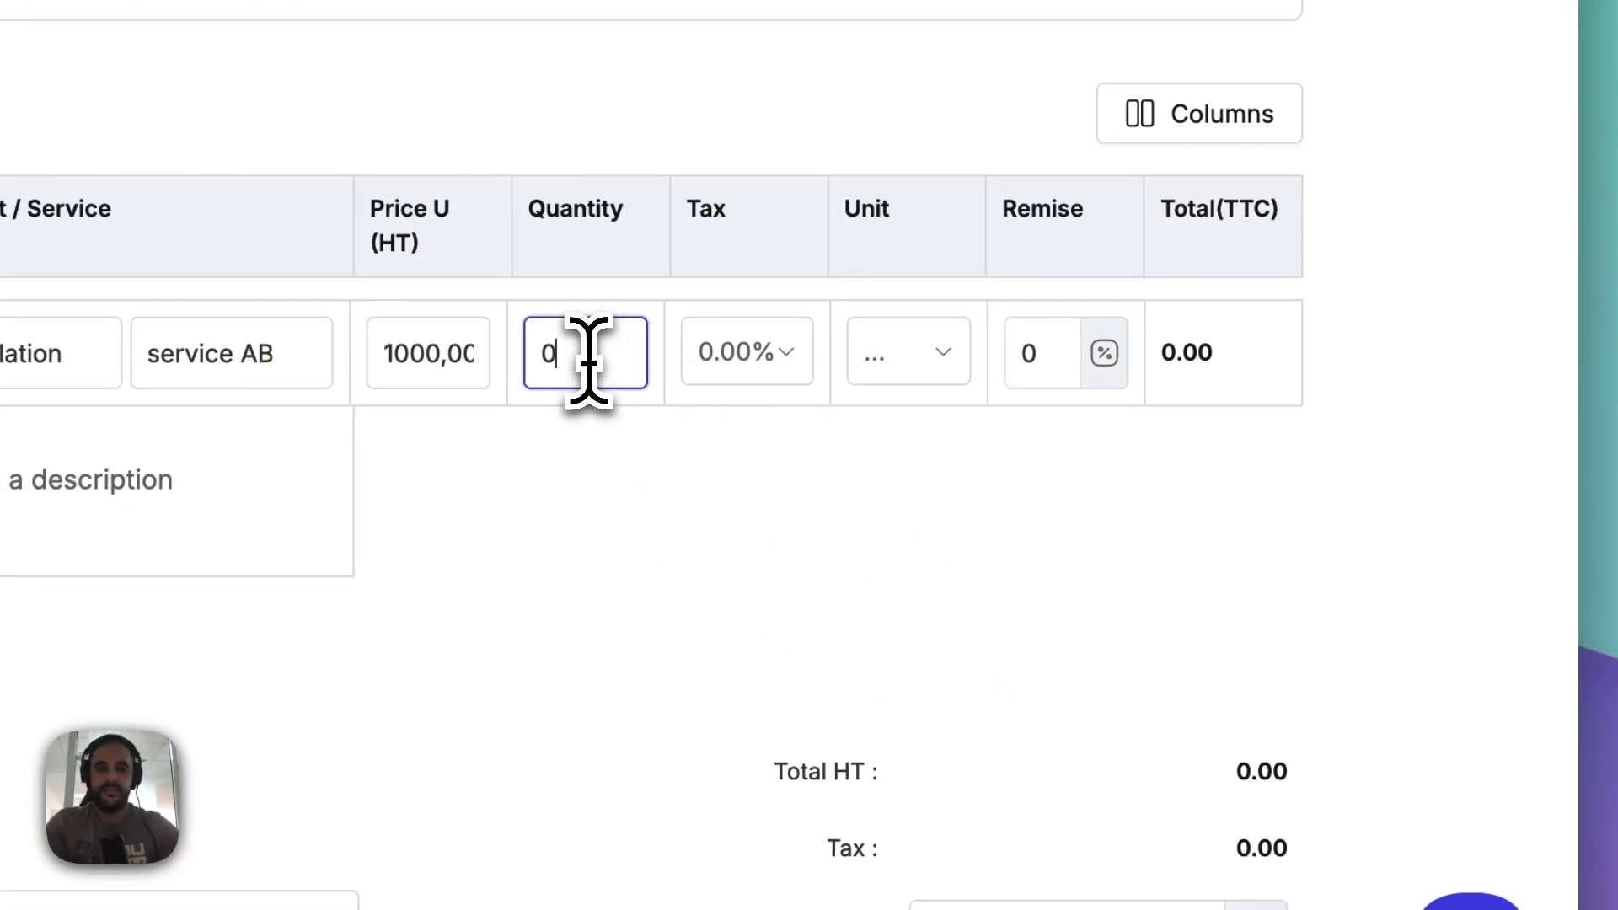
pyautogui.press('BackSpace')
pyautogui.write('1')
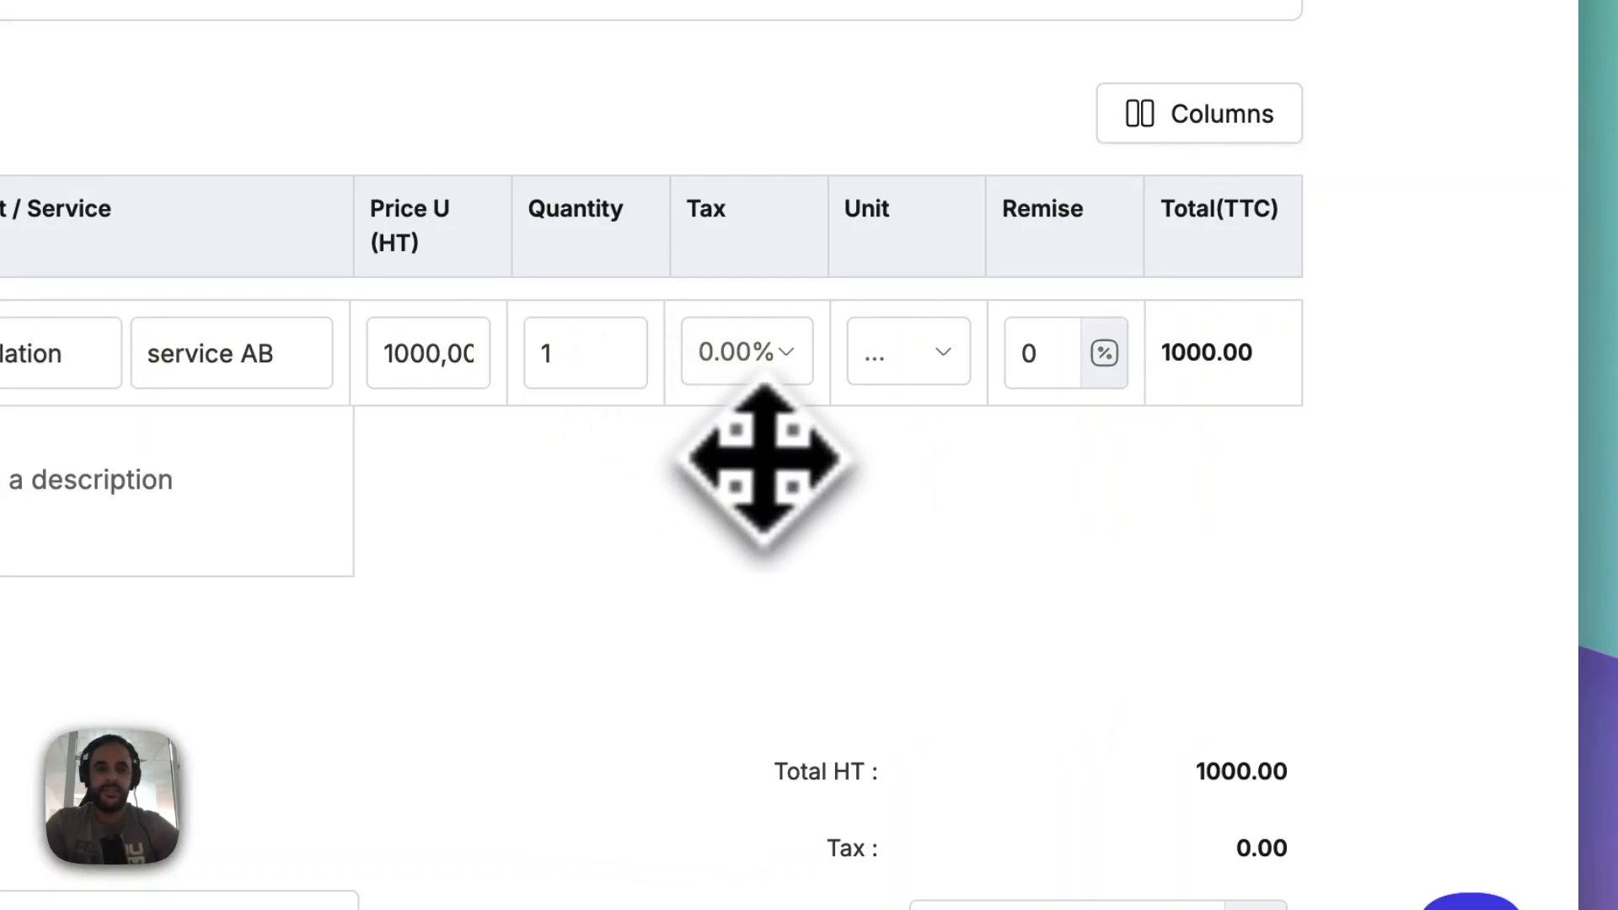
# Step: Set the Installation line item's unit to Units and its tax to 20%, and try to save the quotation
pyautogui.click(927, 370)
pyautogui.click(931, 491)
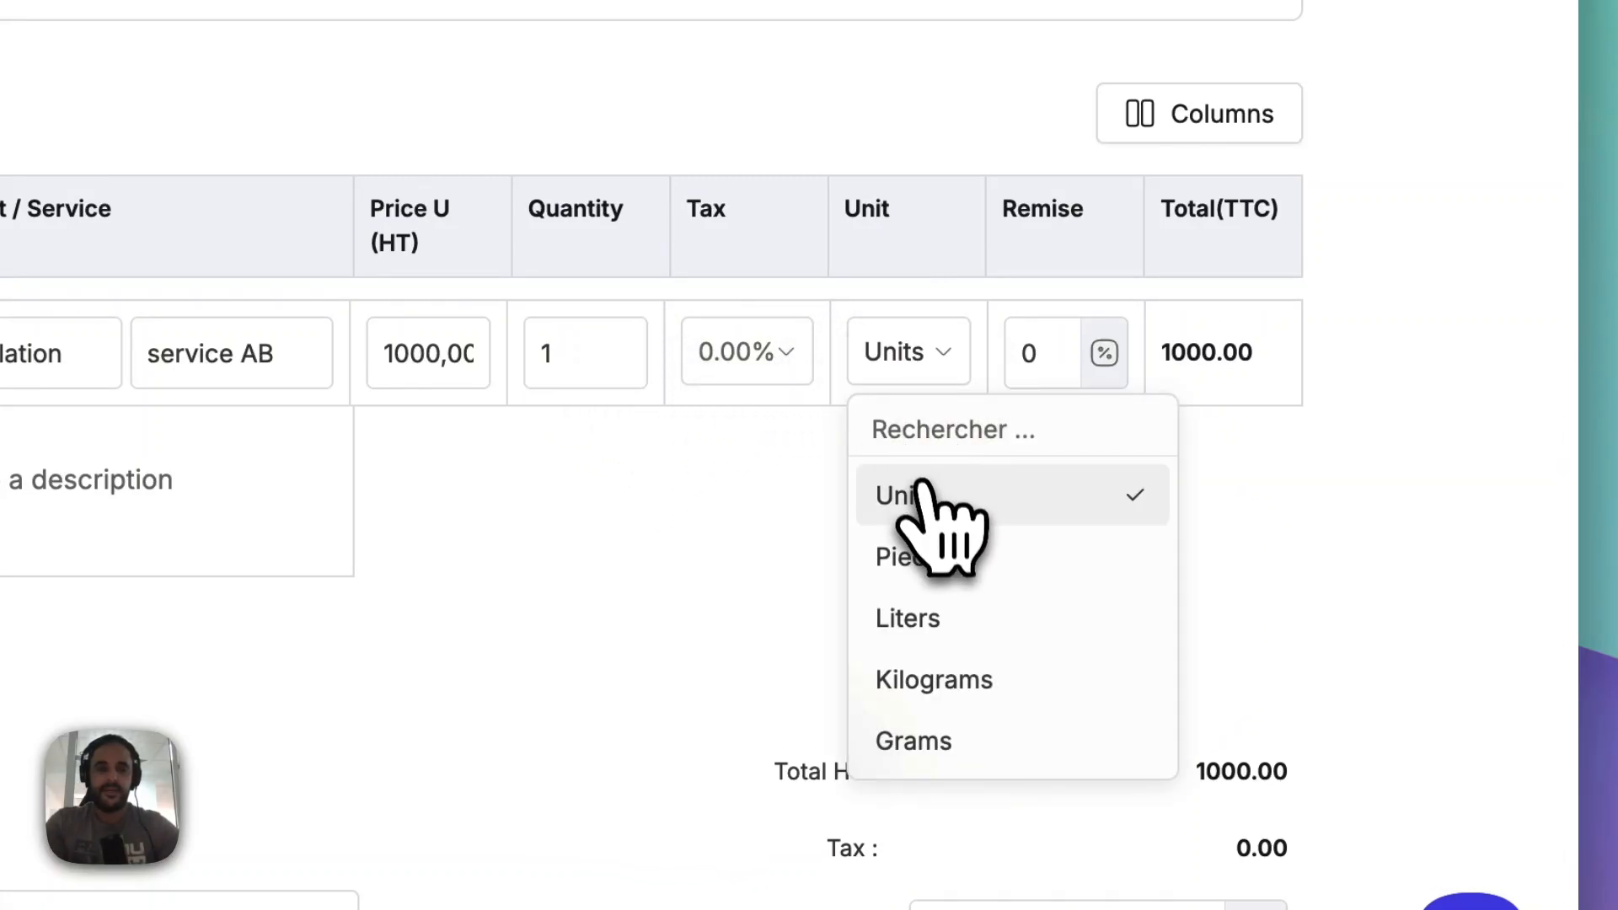
pyautogui.click(771, 363)
pyautogui.click(750, 556)
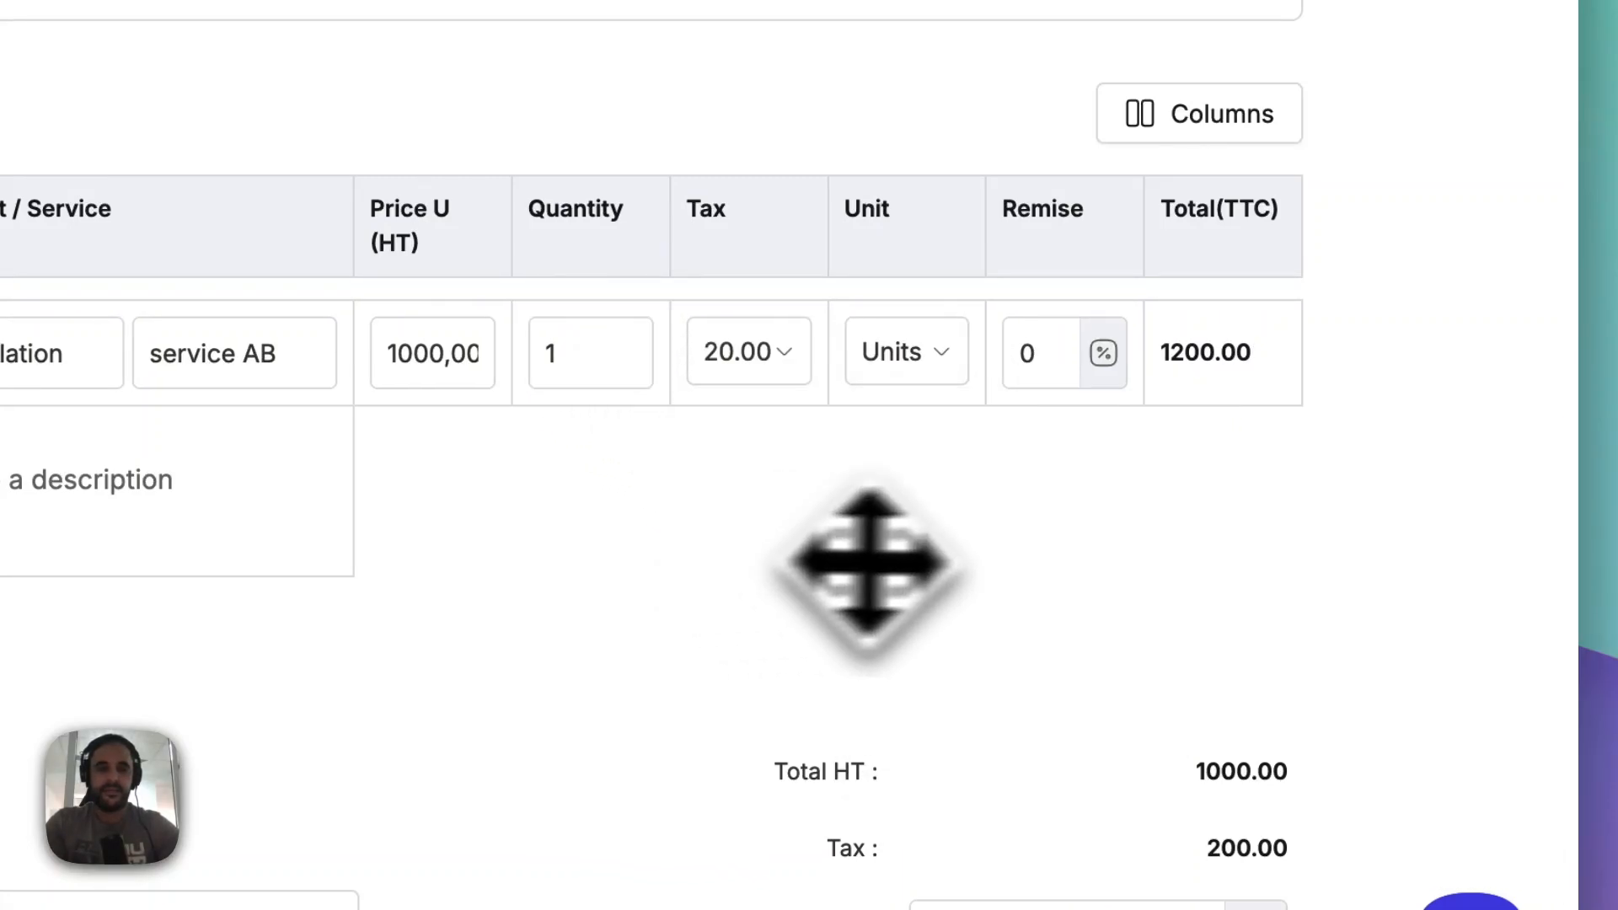
pyautogui.scroll(-1, 1074, 510)
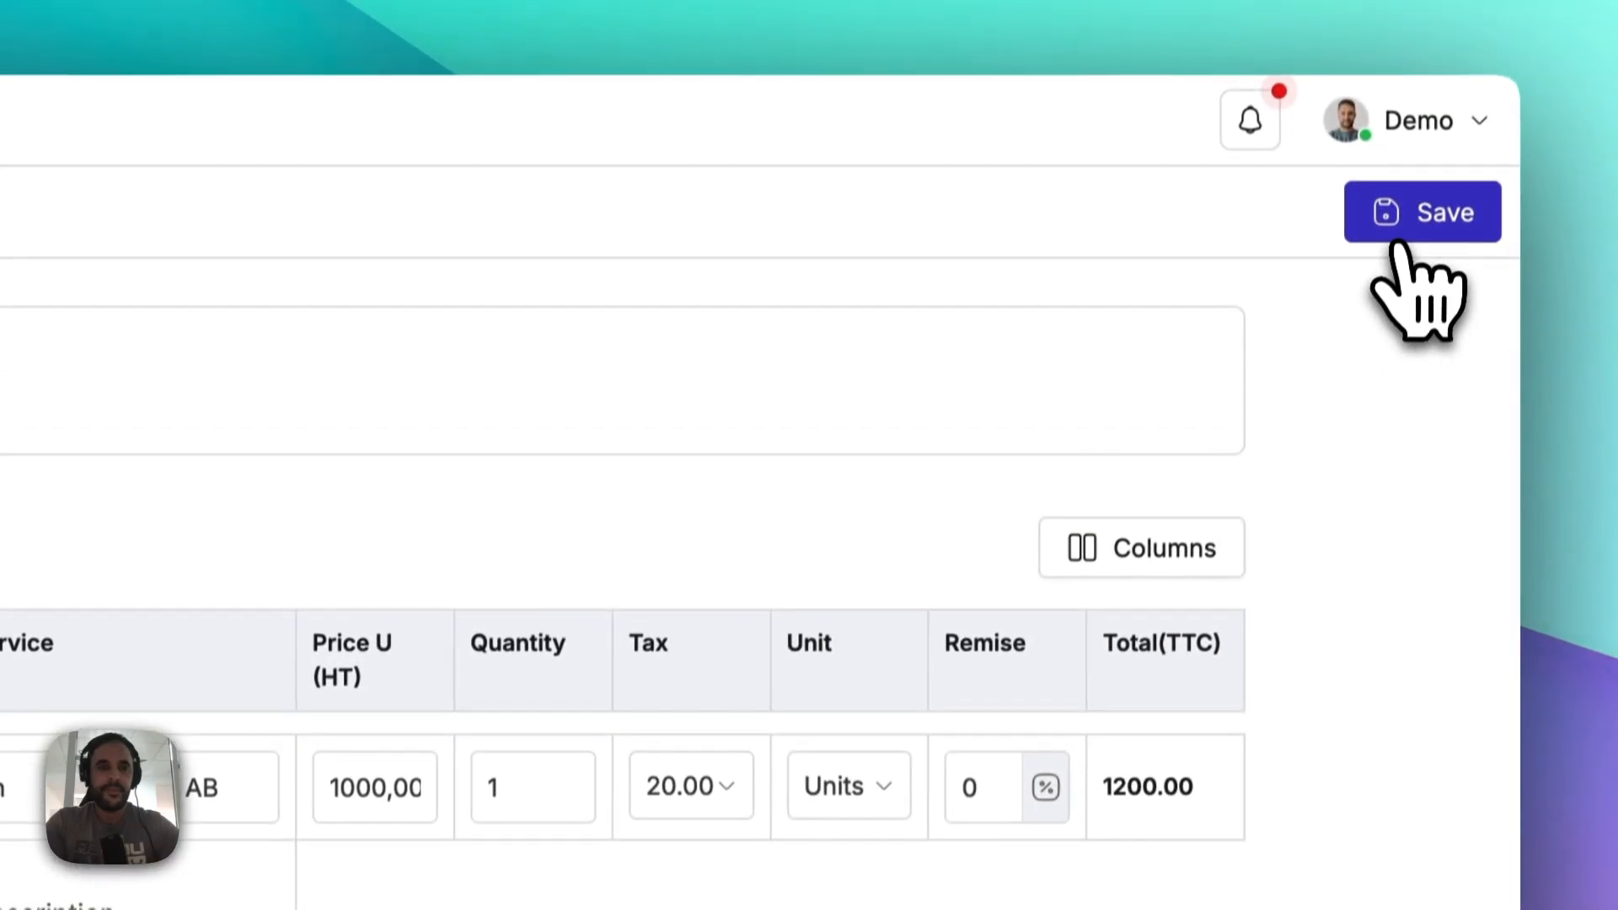
pyautogui.click(1419, 239)
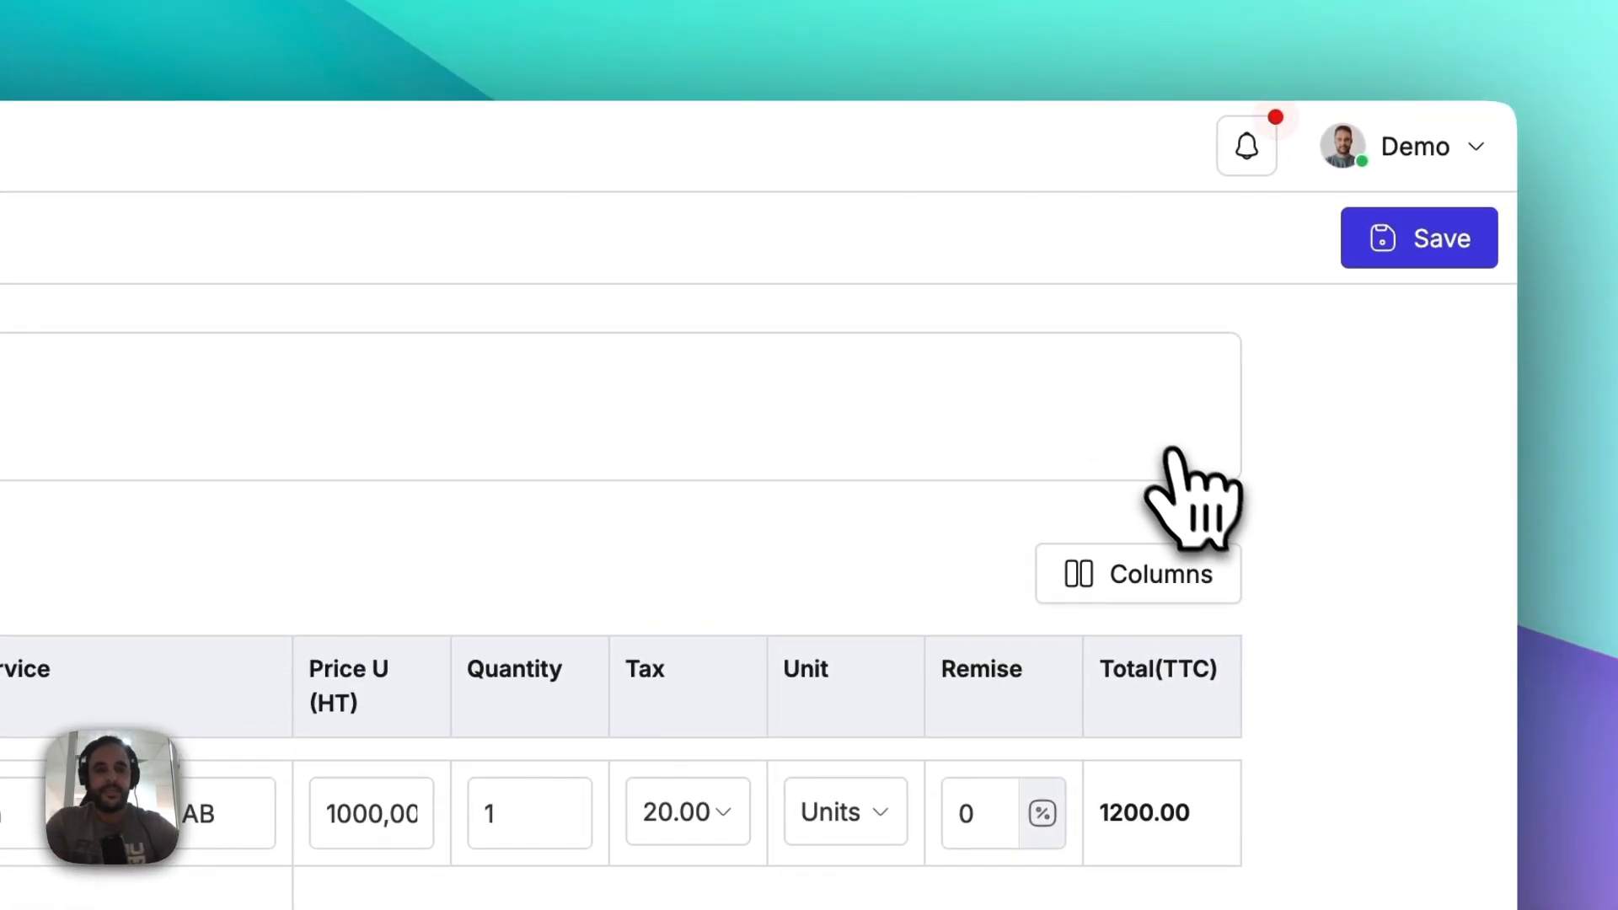
# Step: Change the quotation's reference to Q-0107 and save the quotation
pyautogui.scroll(3, 1173, 459)
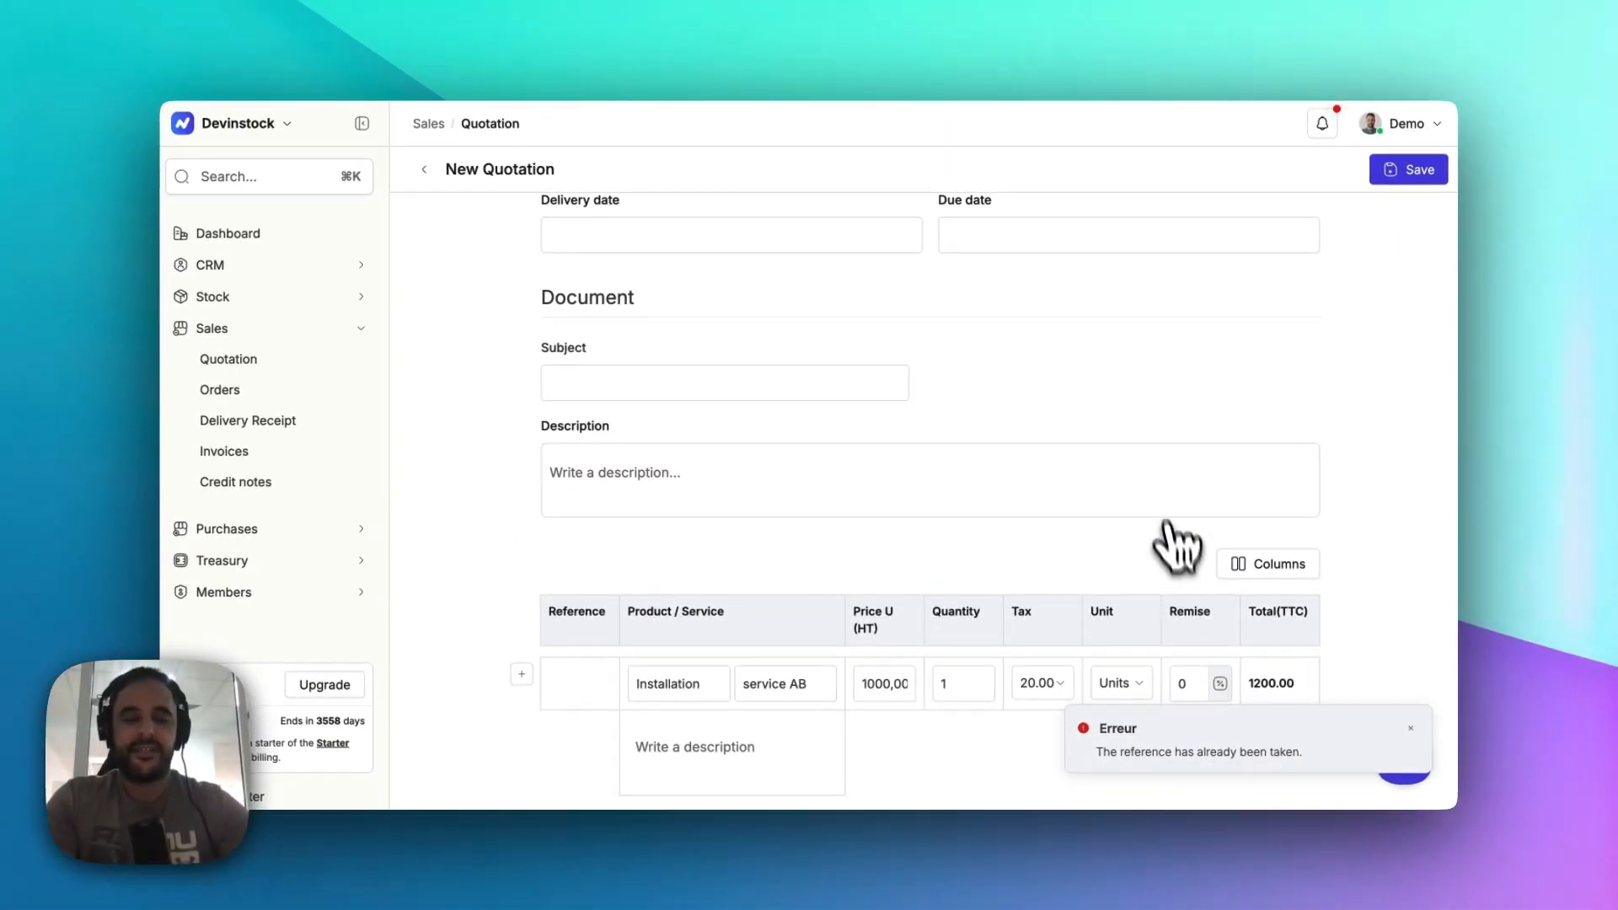
pyautogui.scroll(4, 1171, 523)
pyautogui.click(1008, 314)
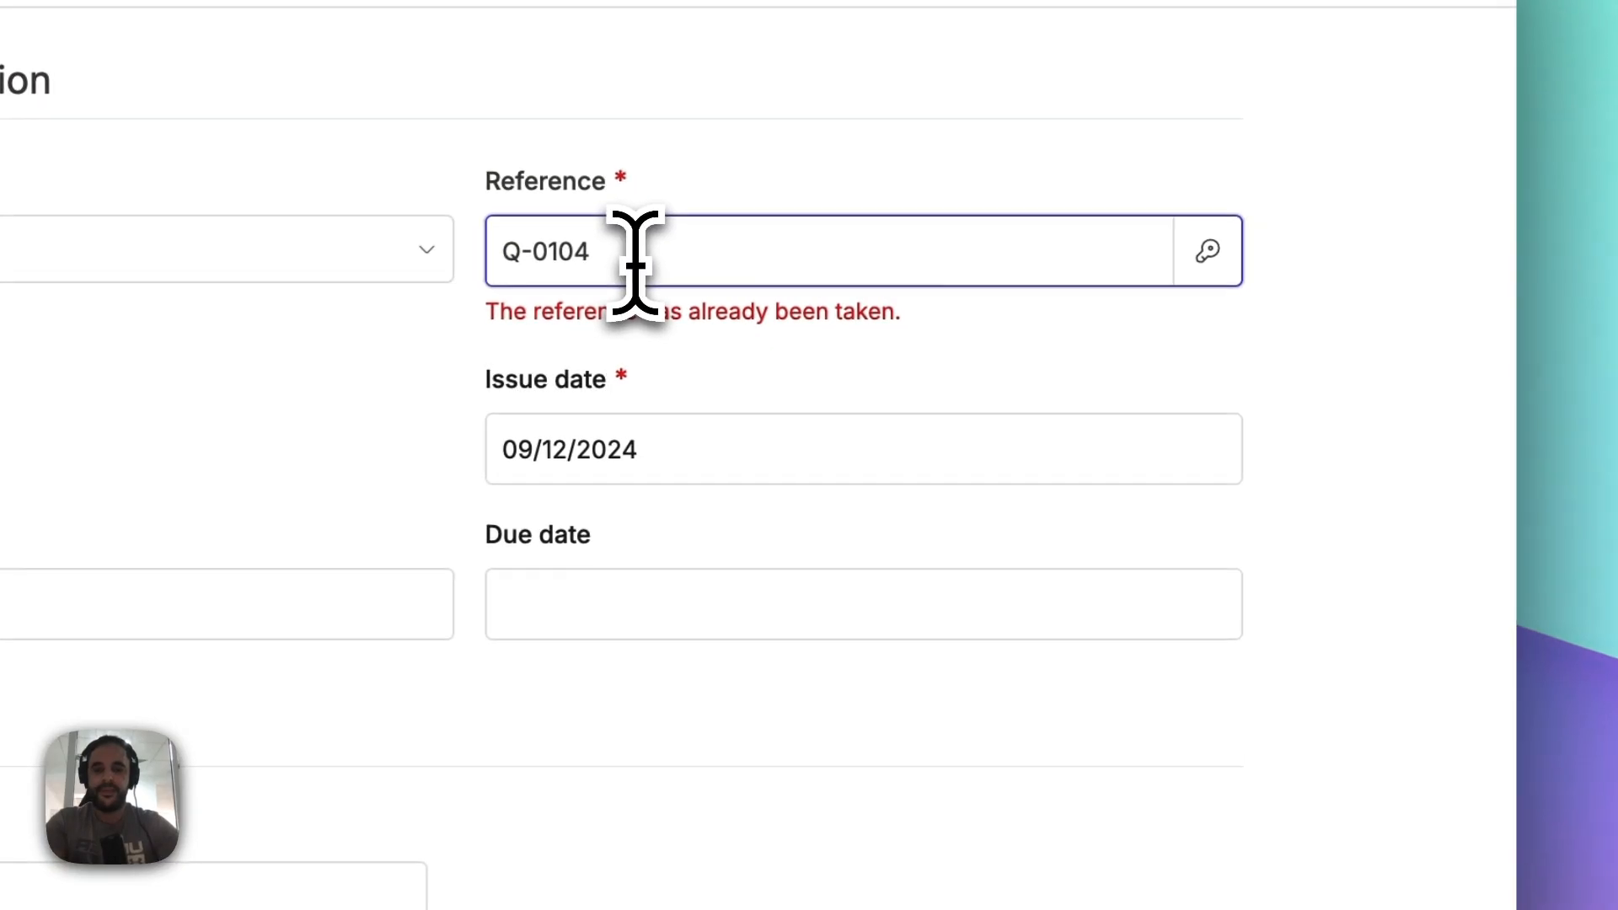
pyautogui.press('BackSpace')
pyautogui.scroll(-10, 1066, 531)
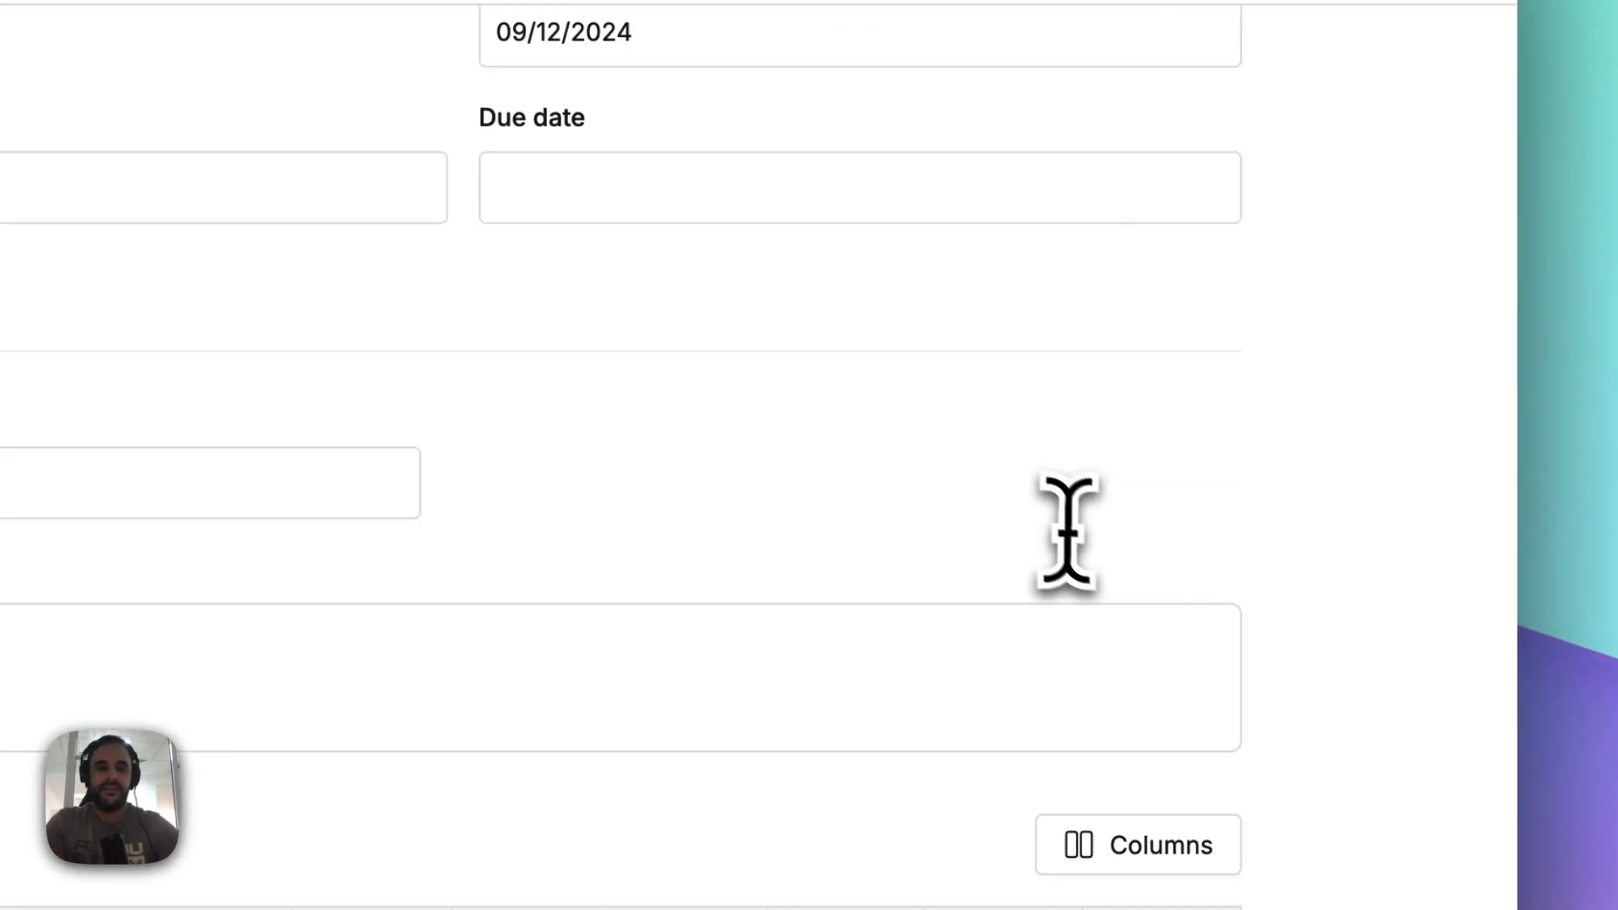
pyautogui.scroll(8, 1102, 567)
pyautogui.click(1432, 113)
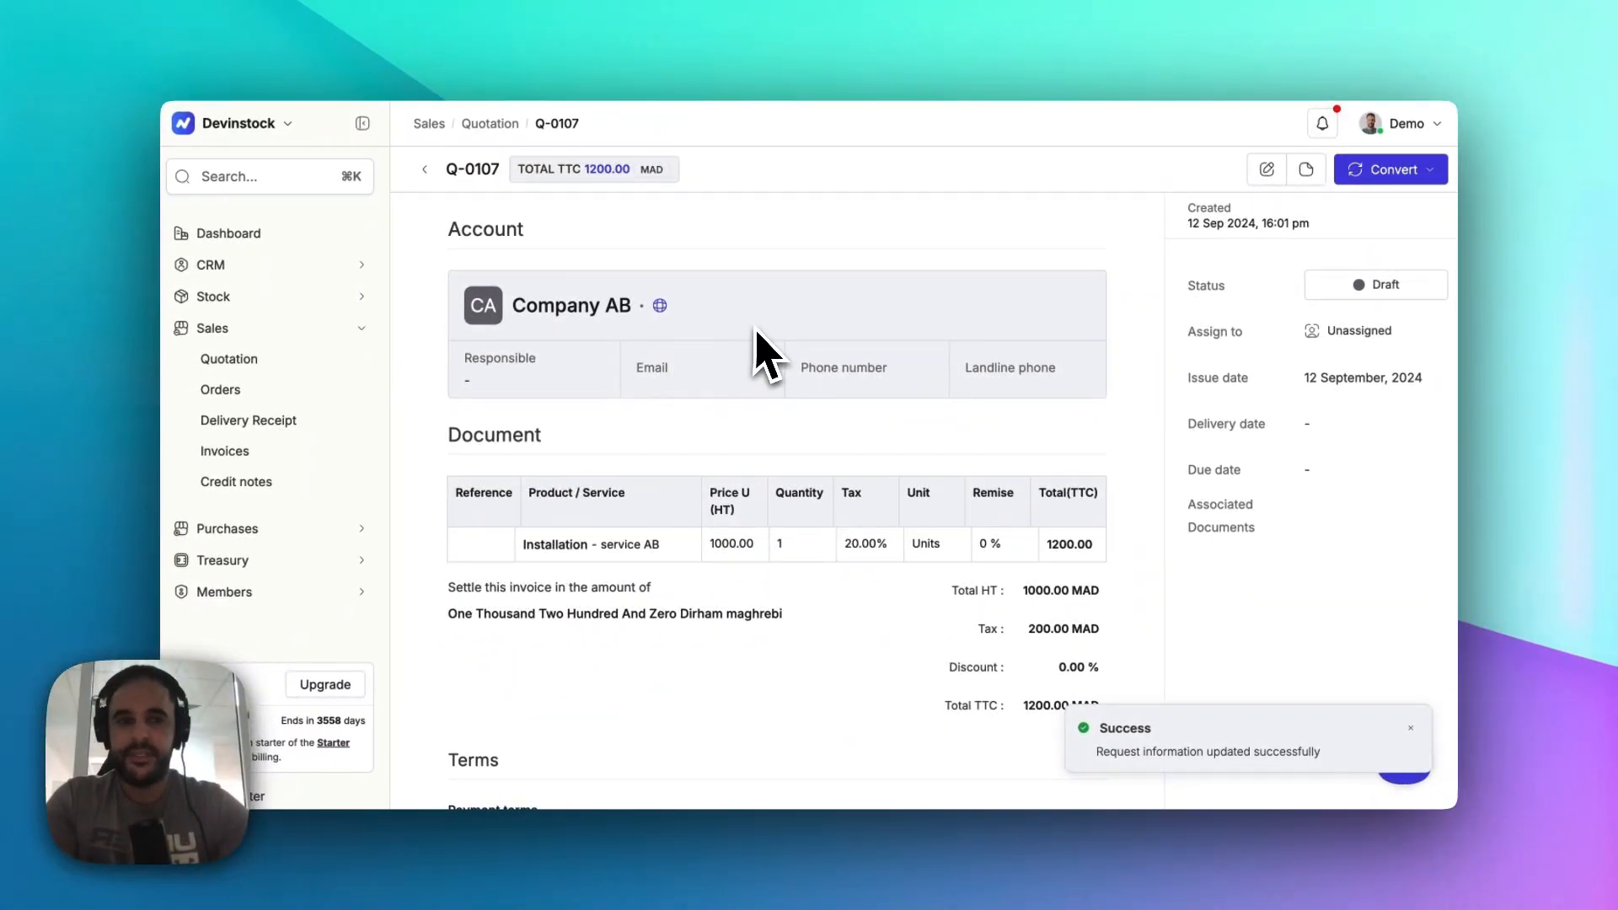
# Step: Review the saved quotation, set its status to Approved and convert it into an order
pyautogui.scroll(-4, 761, 345)
pyautogui.scroll(4, 771, 352)
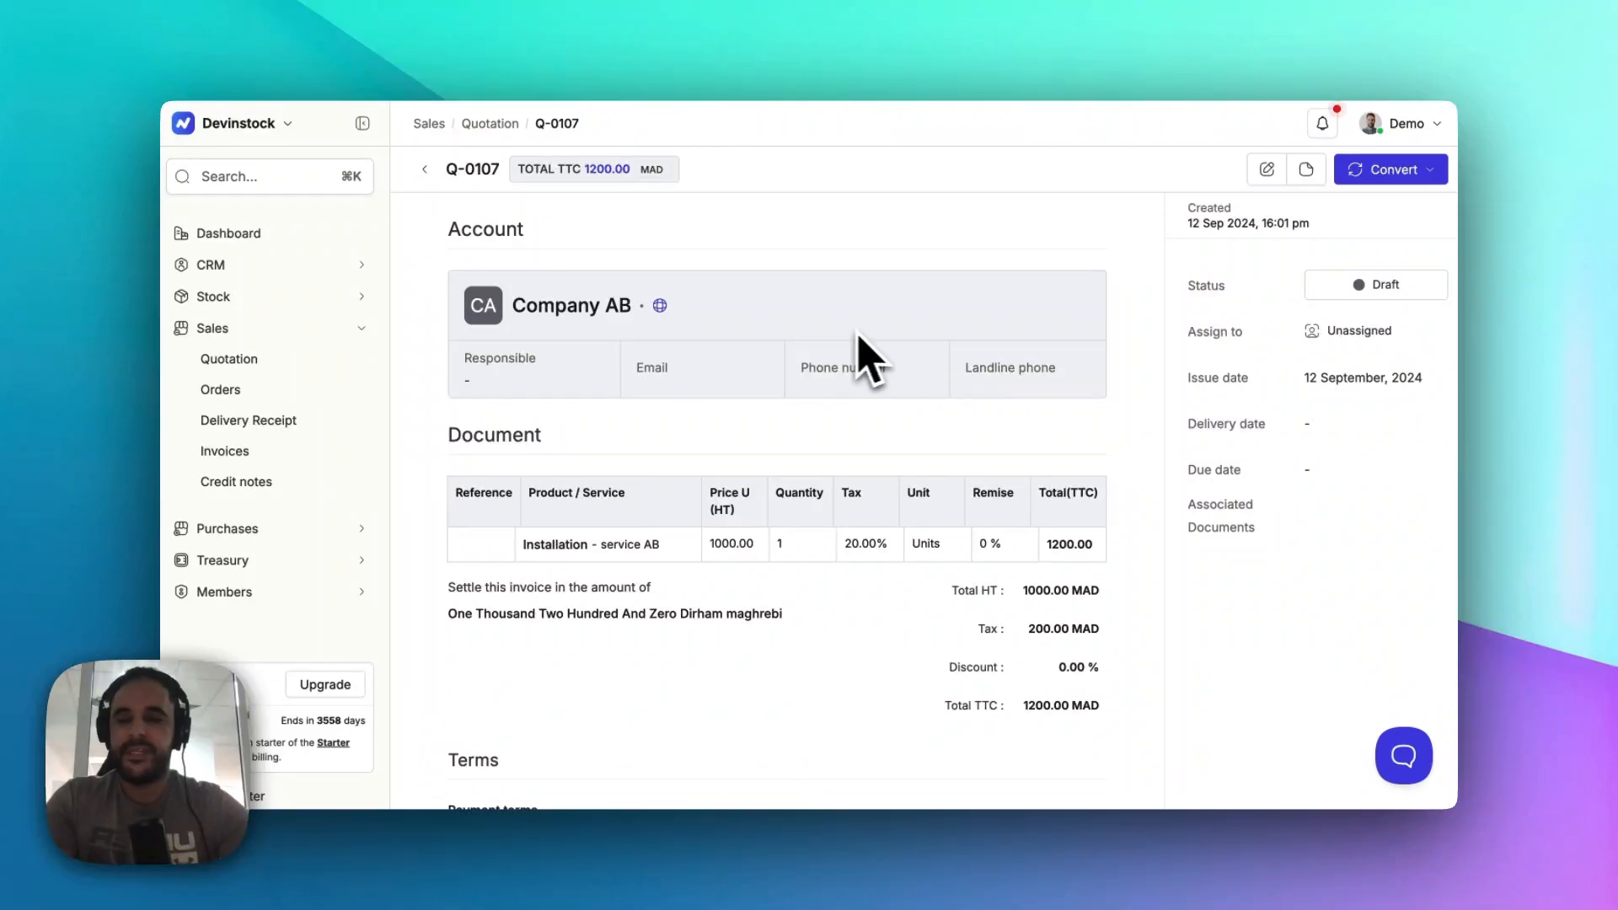
pyautogui.click(1367, 300)
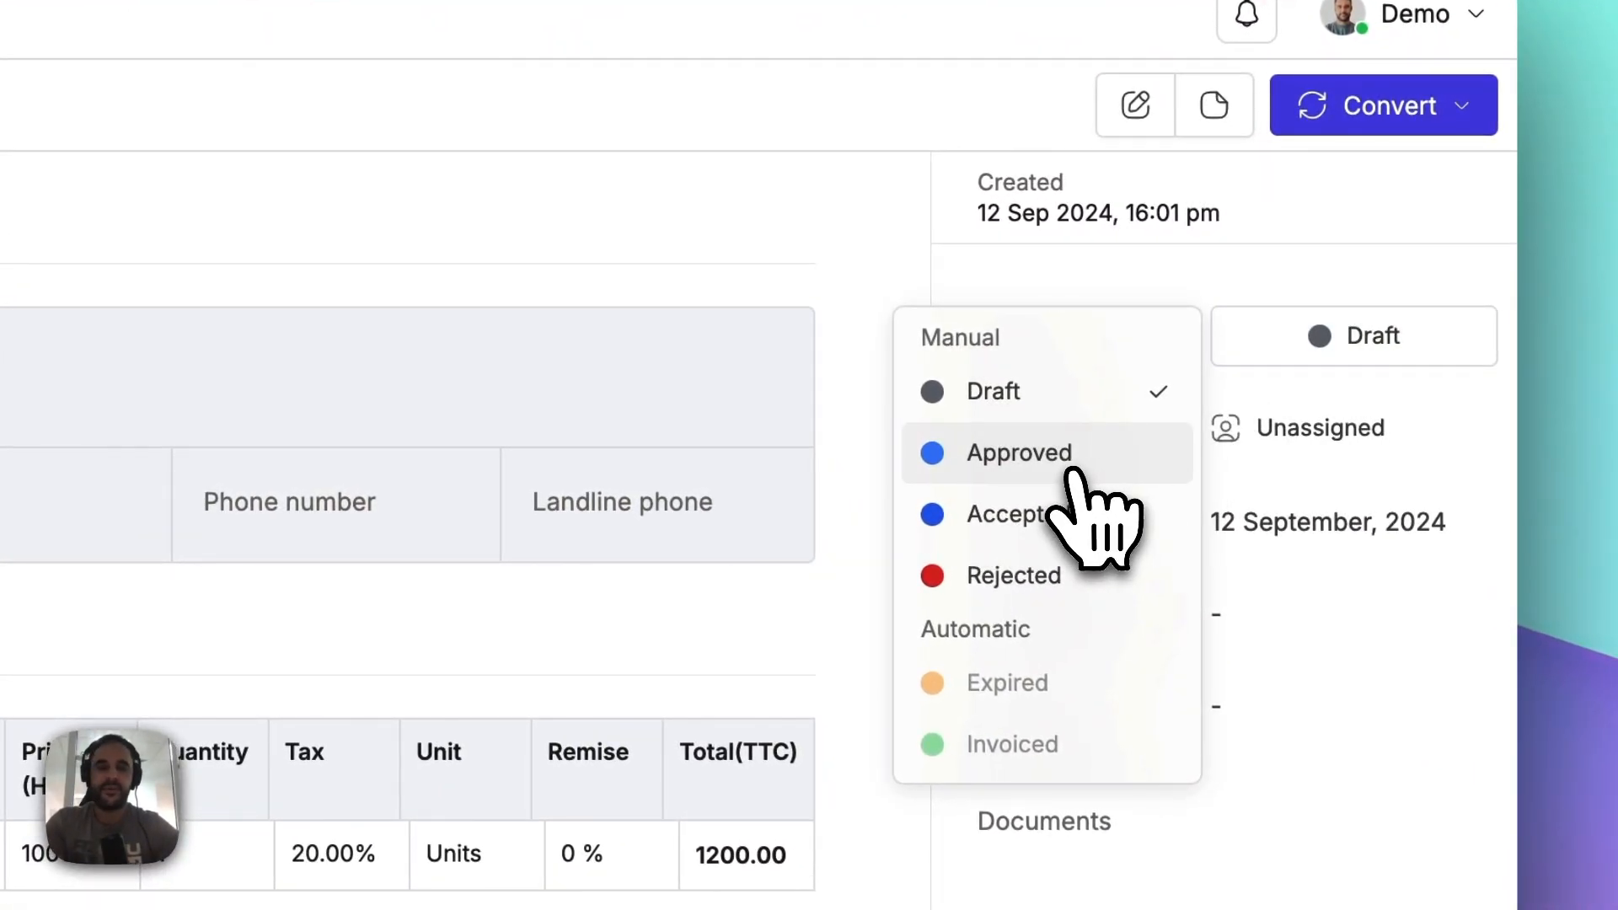
pyautogui.click(1063, 464)
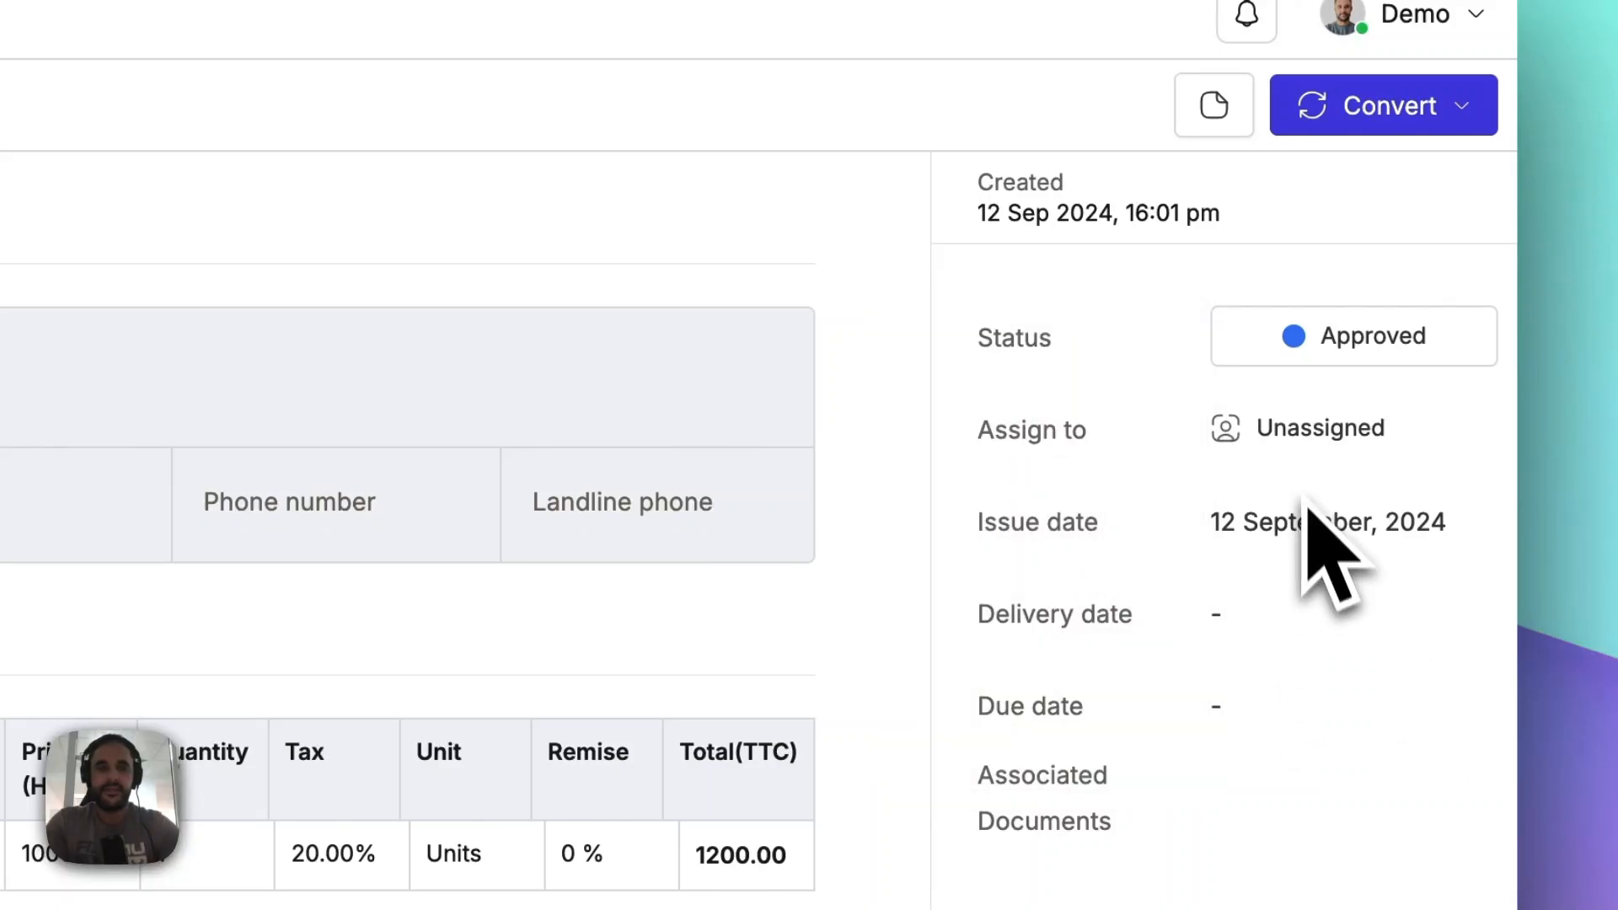
pyautogui.click(1389, 110)
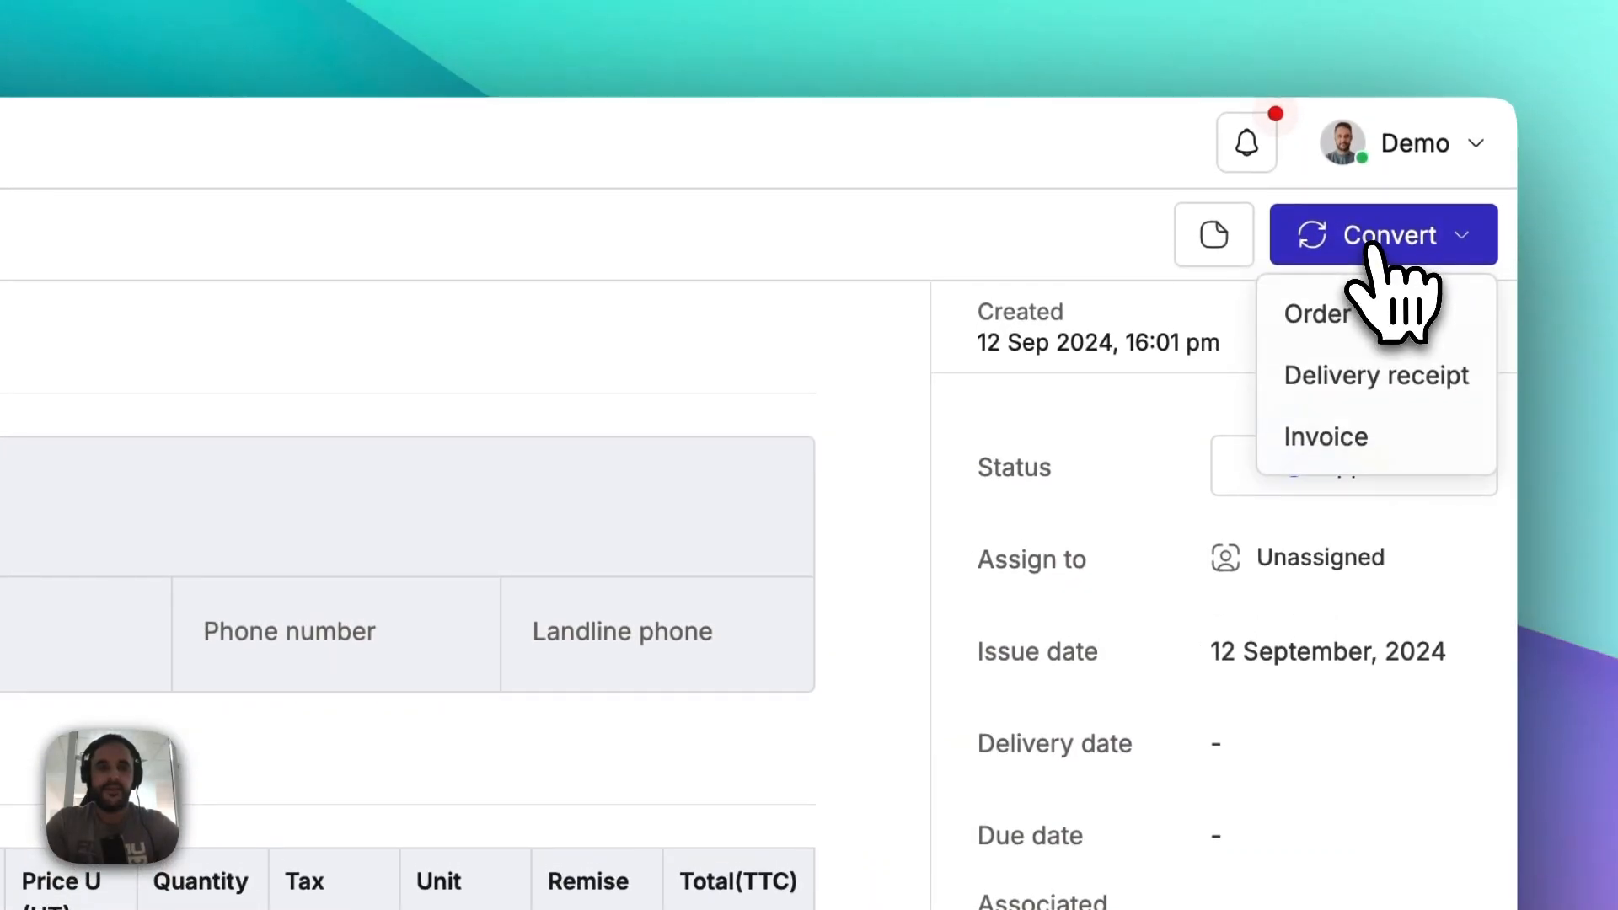
pyautogui.click(1314, 318)
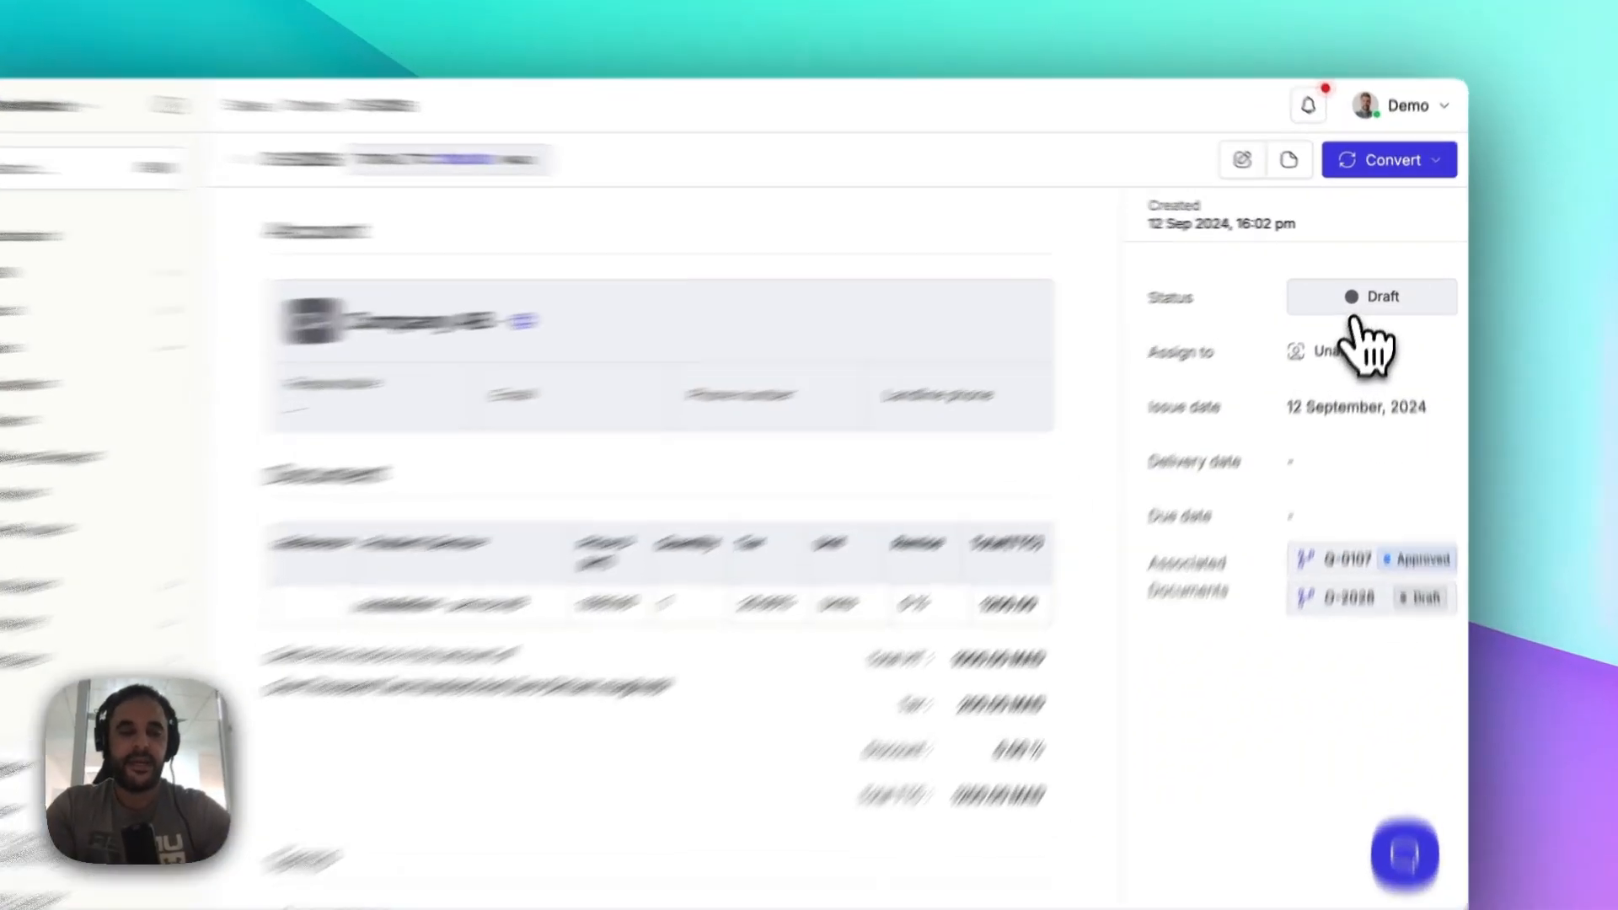
# Step: Set the order's status to Accepted and convert it into a delivery receipt
pyautogui.click(1373, 284)
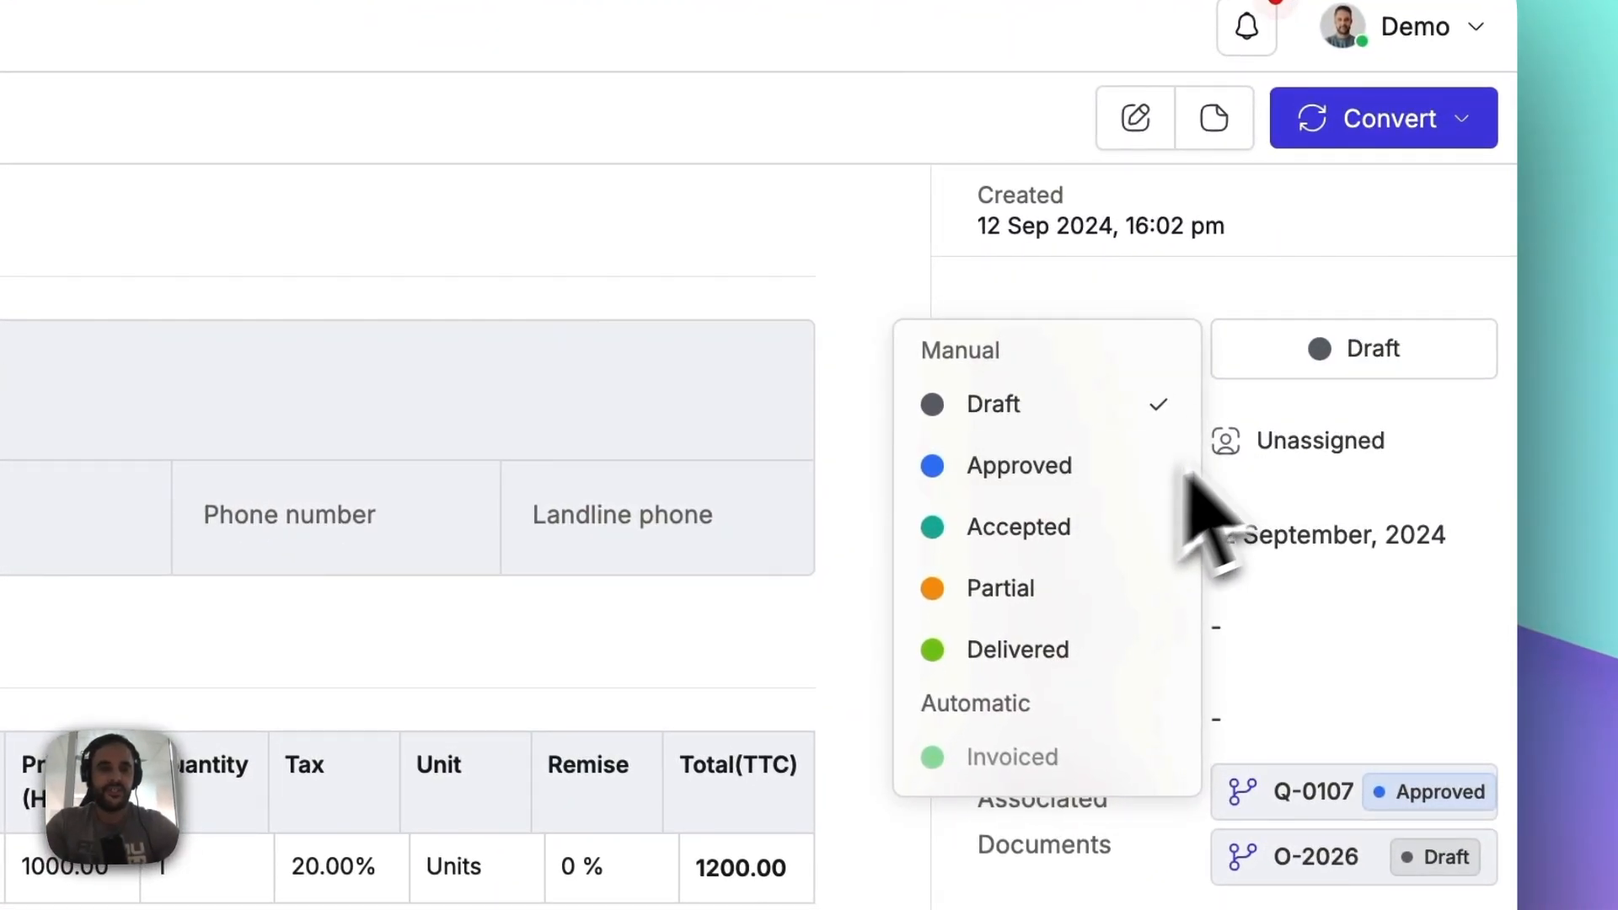
pyautogui.click(1035, 529)
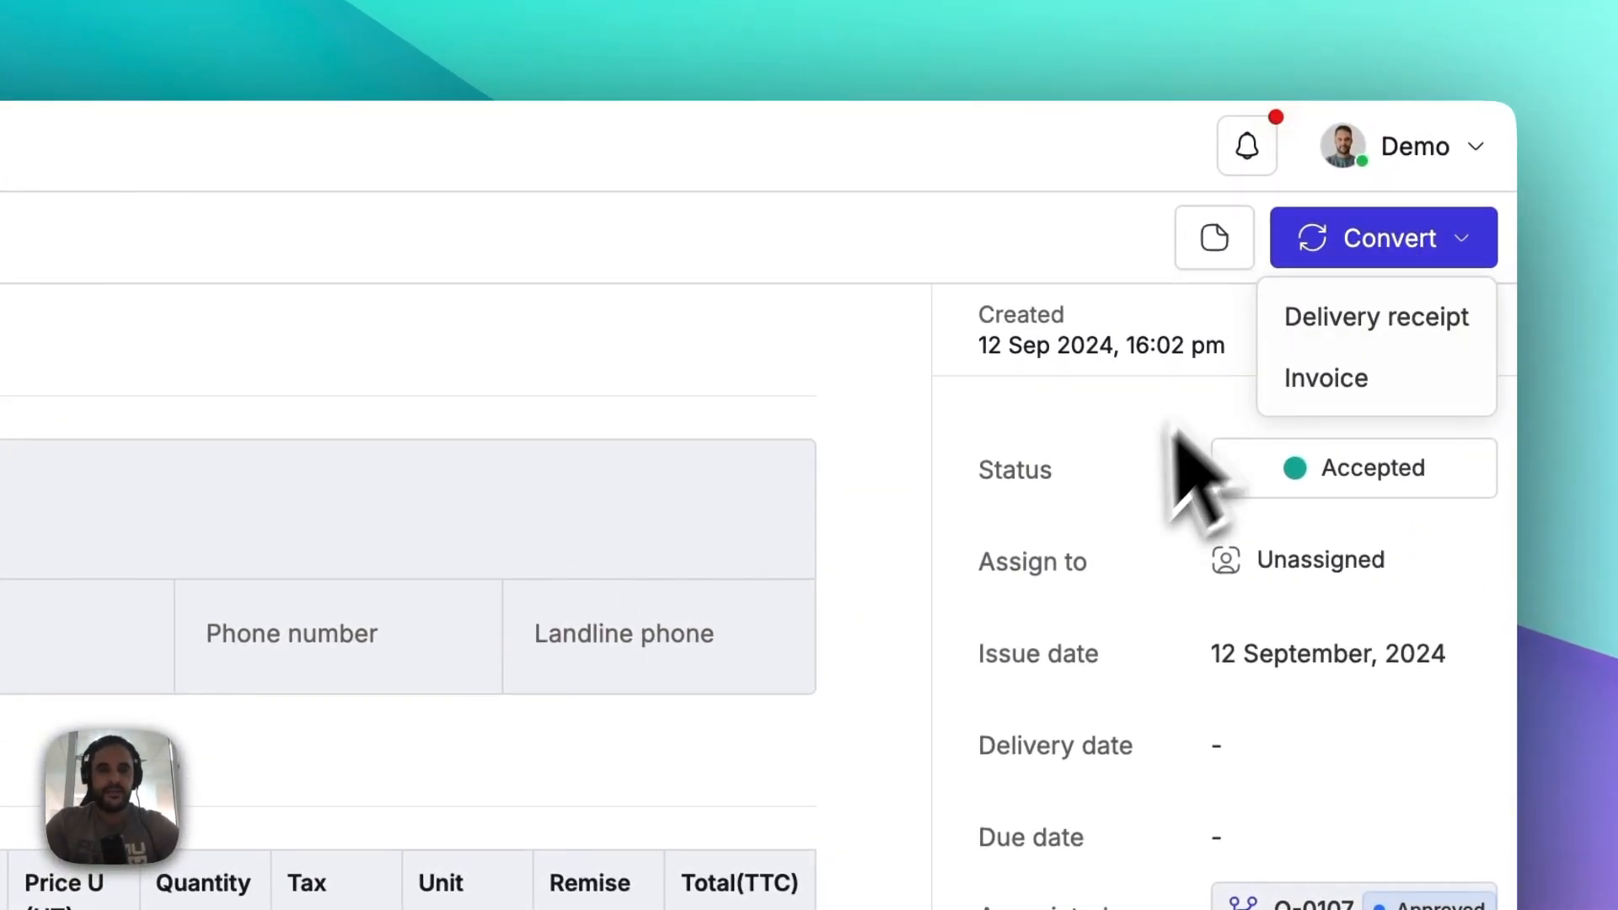
pyautogui.click(1341, 324)
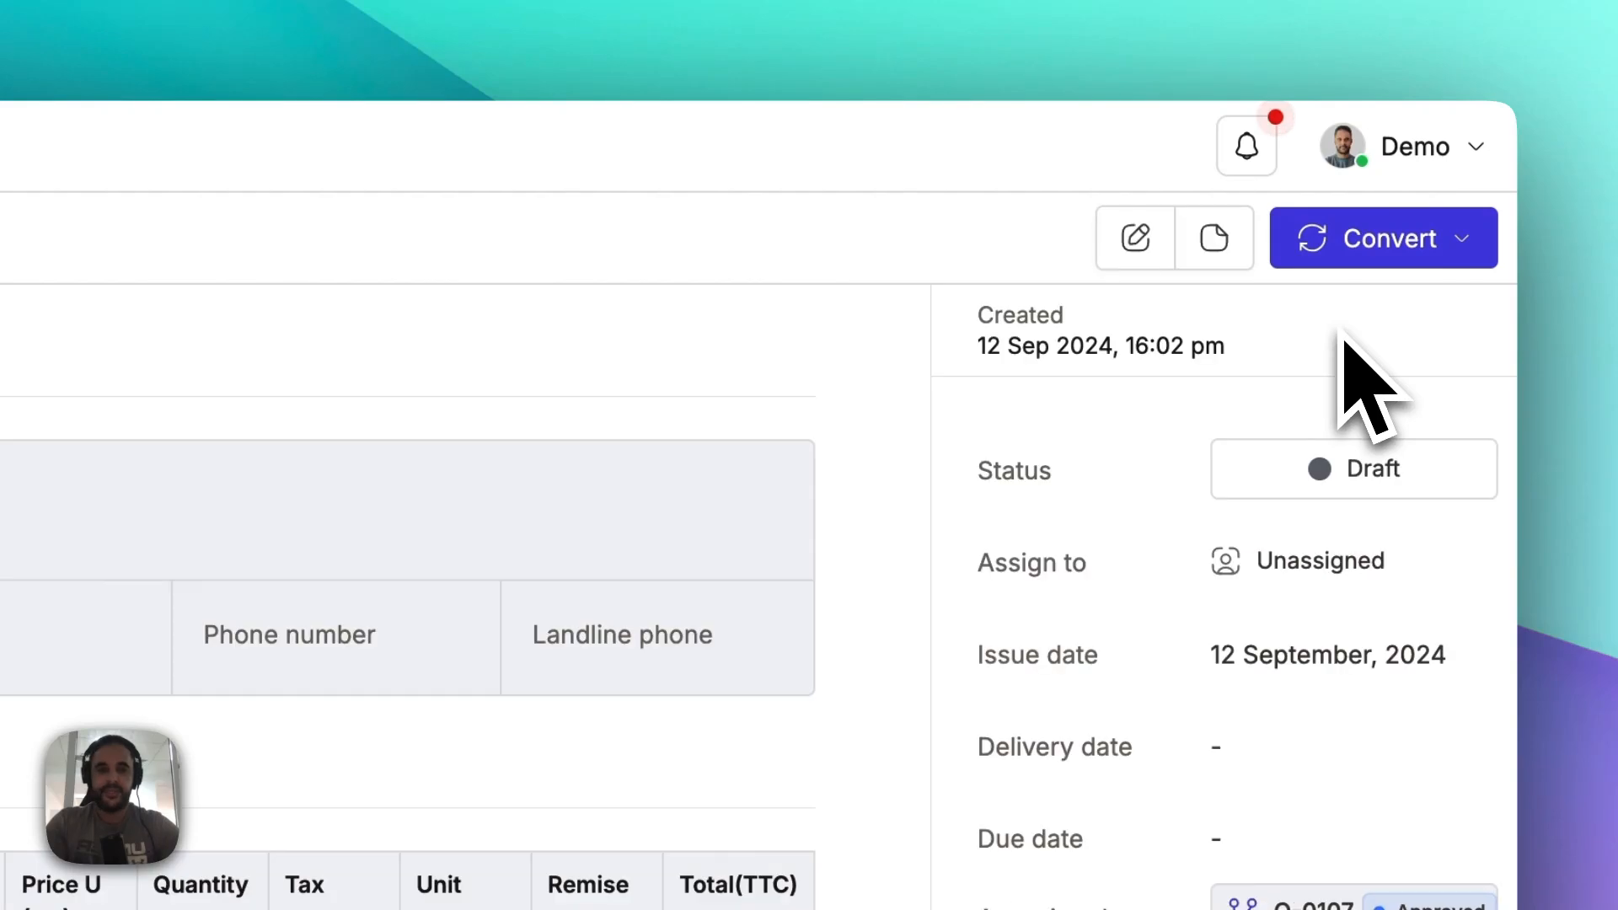
# Step: Set the delivery receipt's status to Approved and check which documents it can be converted into
pyautogui.click(1354, 469)
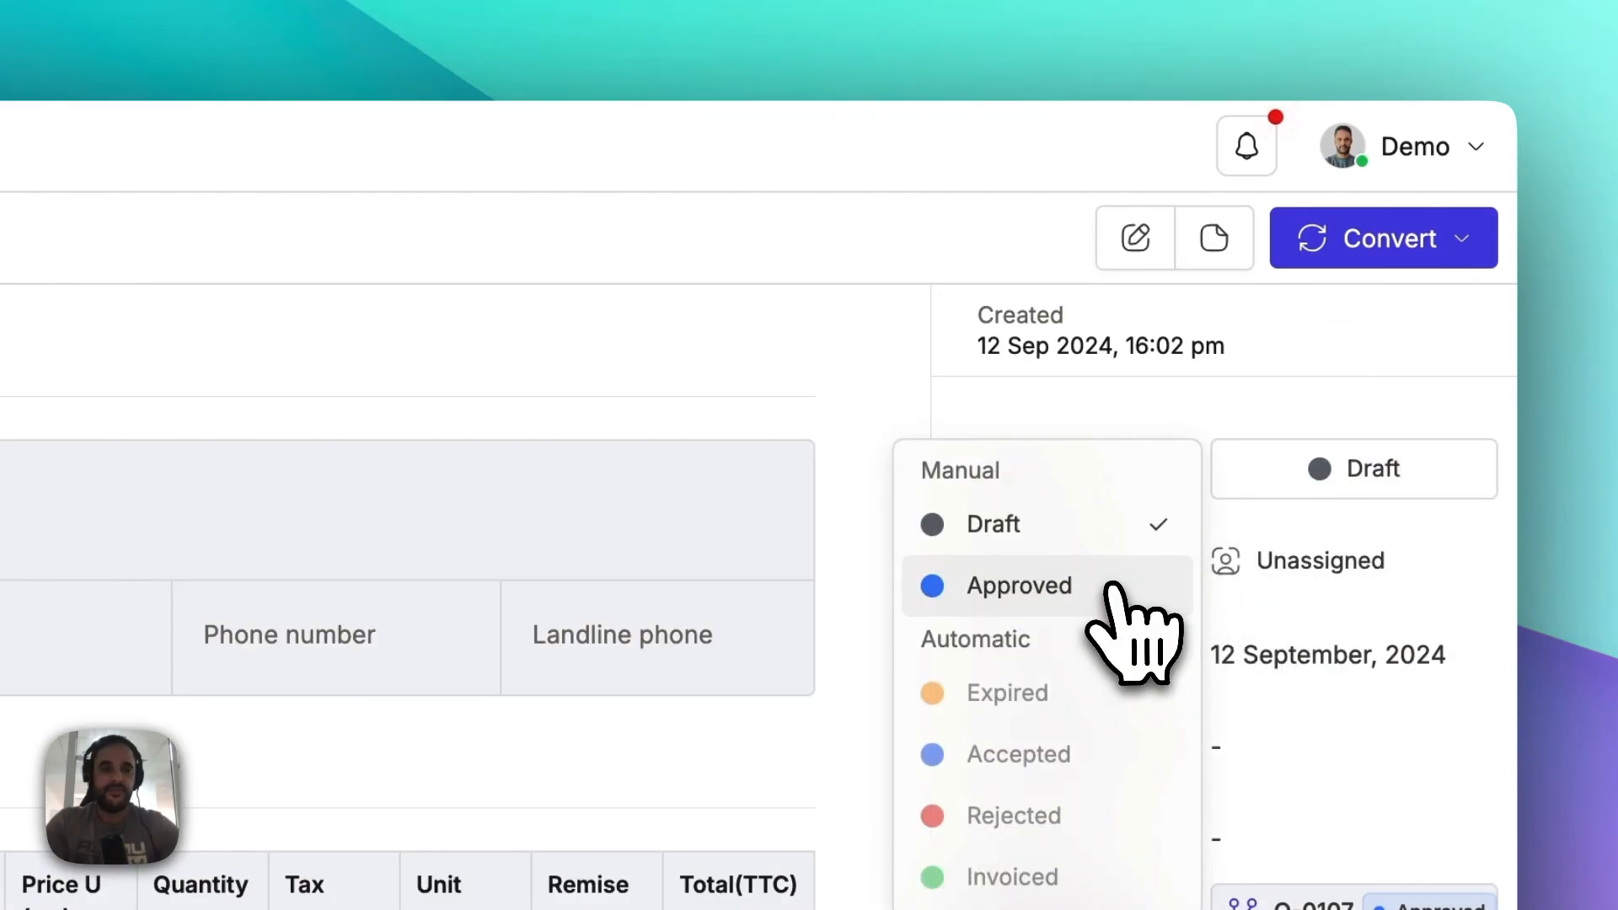
pyautogui.click(1081, 588)
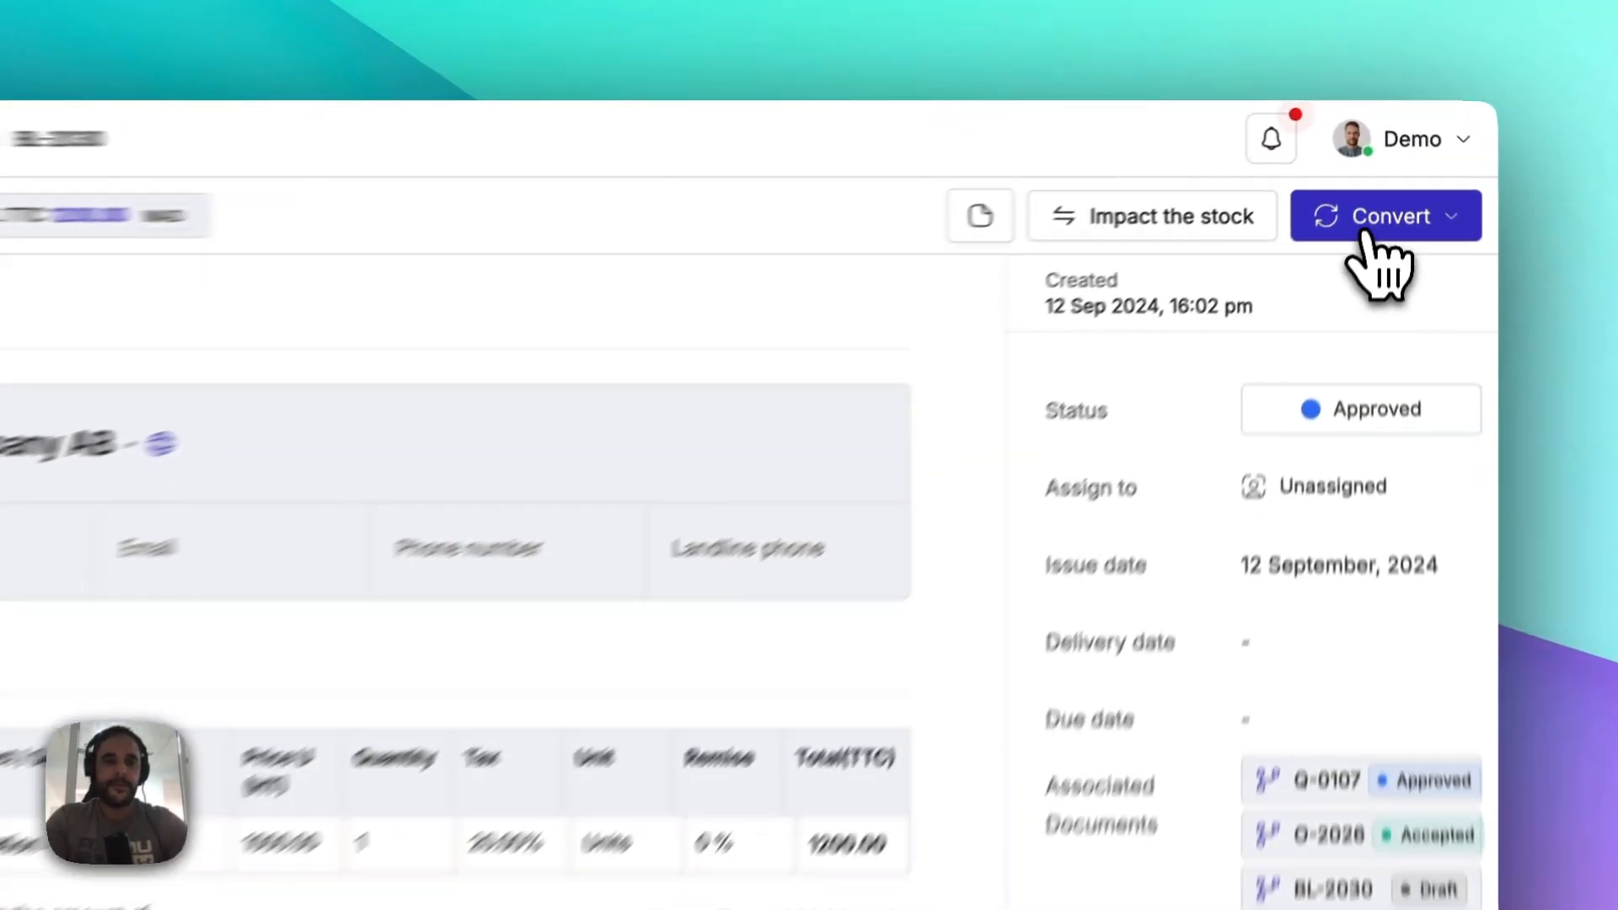
pyautogui.click(1388, 170)
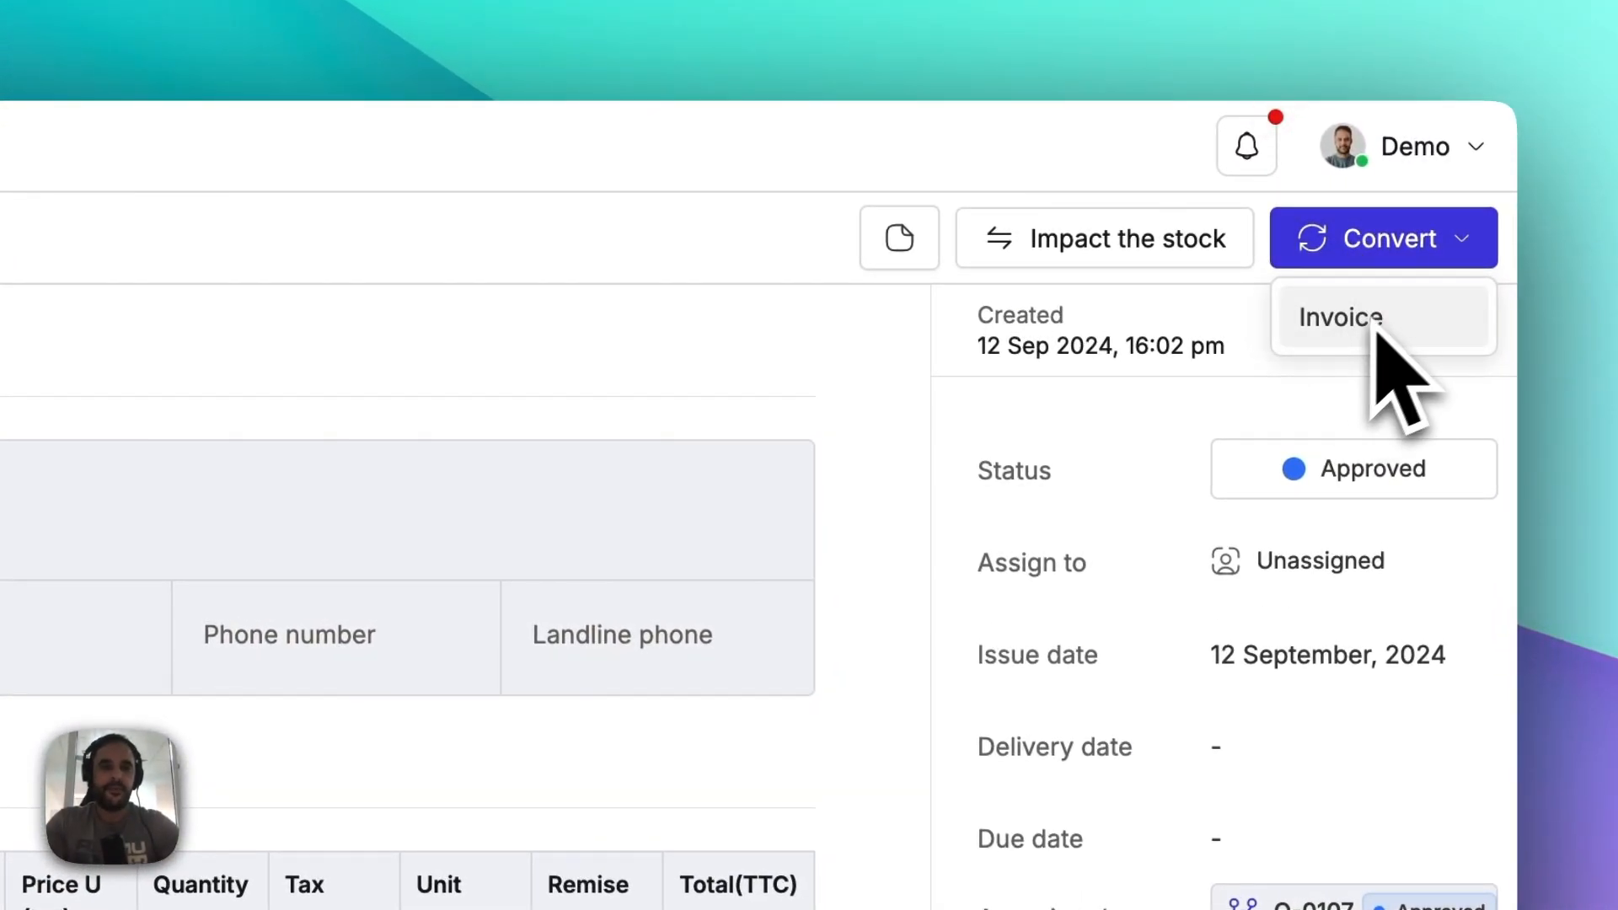
pyautogui.click(1259, 430)
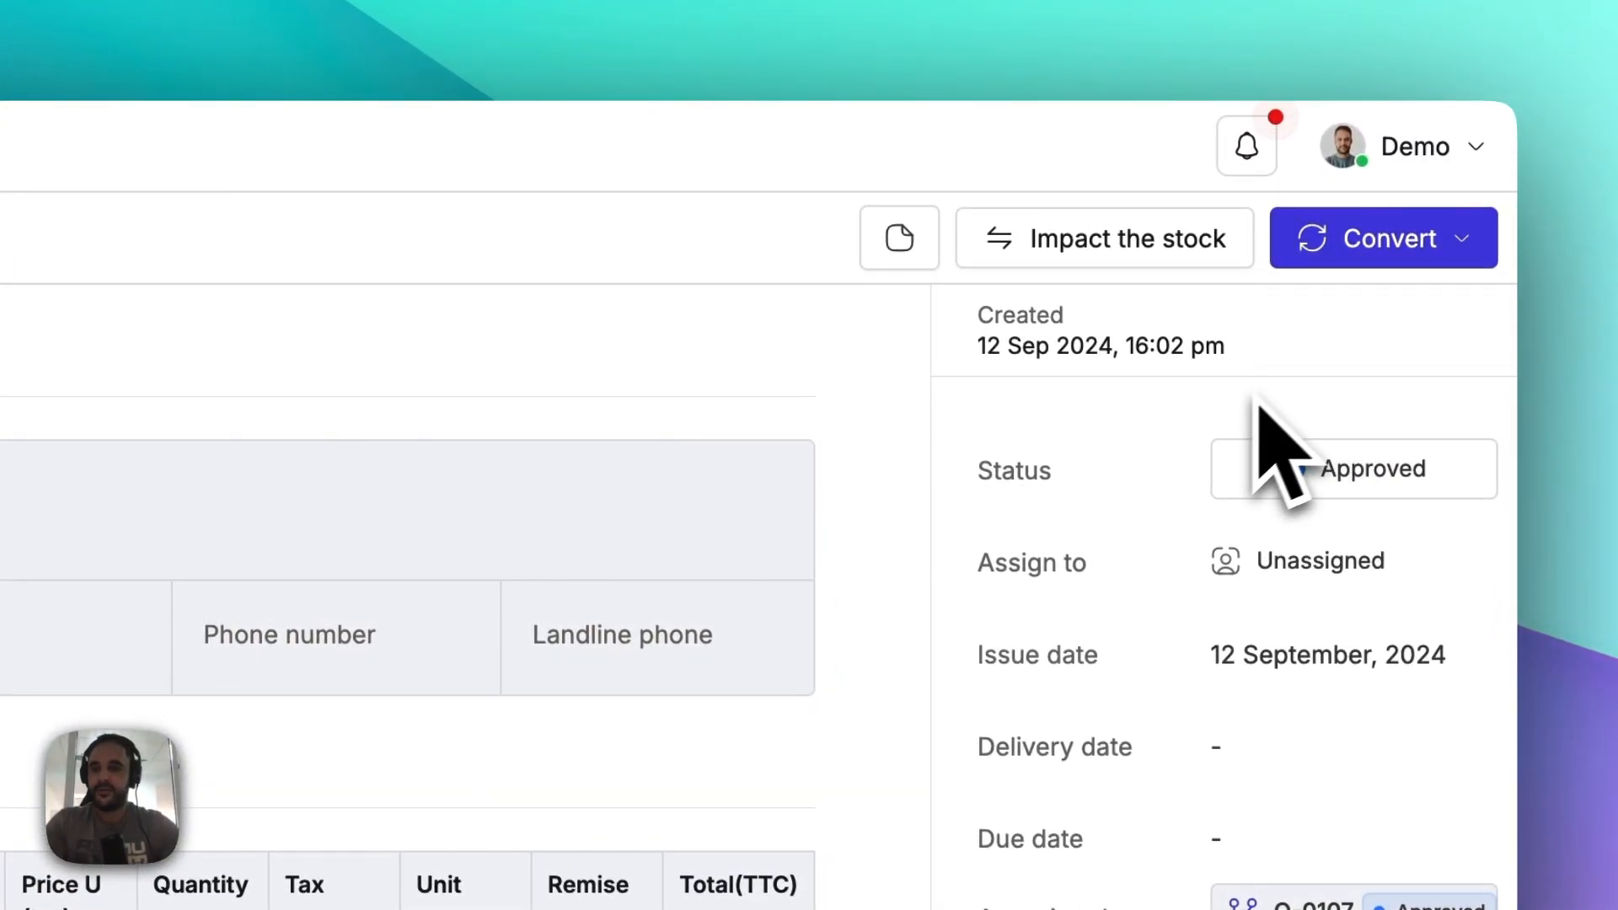
# Step: Convert the approved delivery receipt into an invoice and open the draft invoice from its associated documents
pyautogui.click(1388, 258)
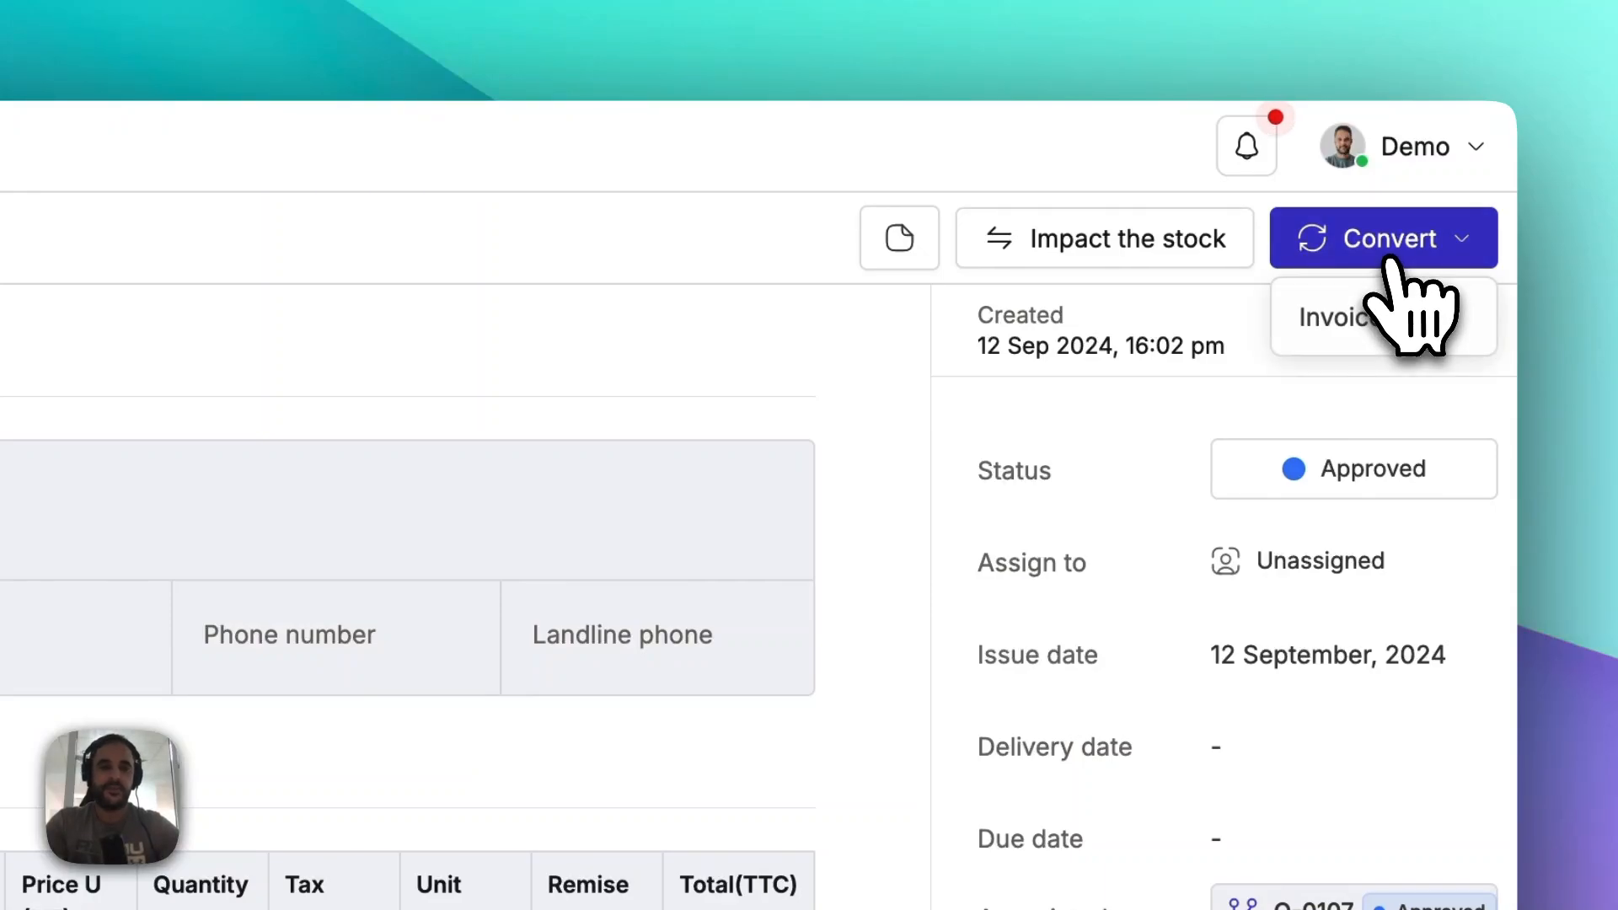
pyautogui.click(1339, 318)
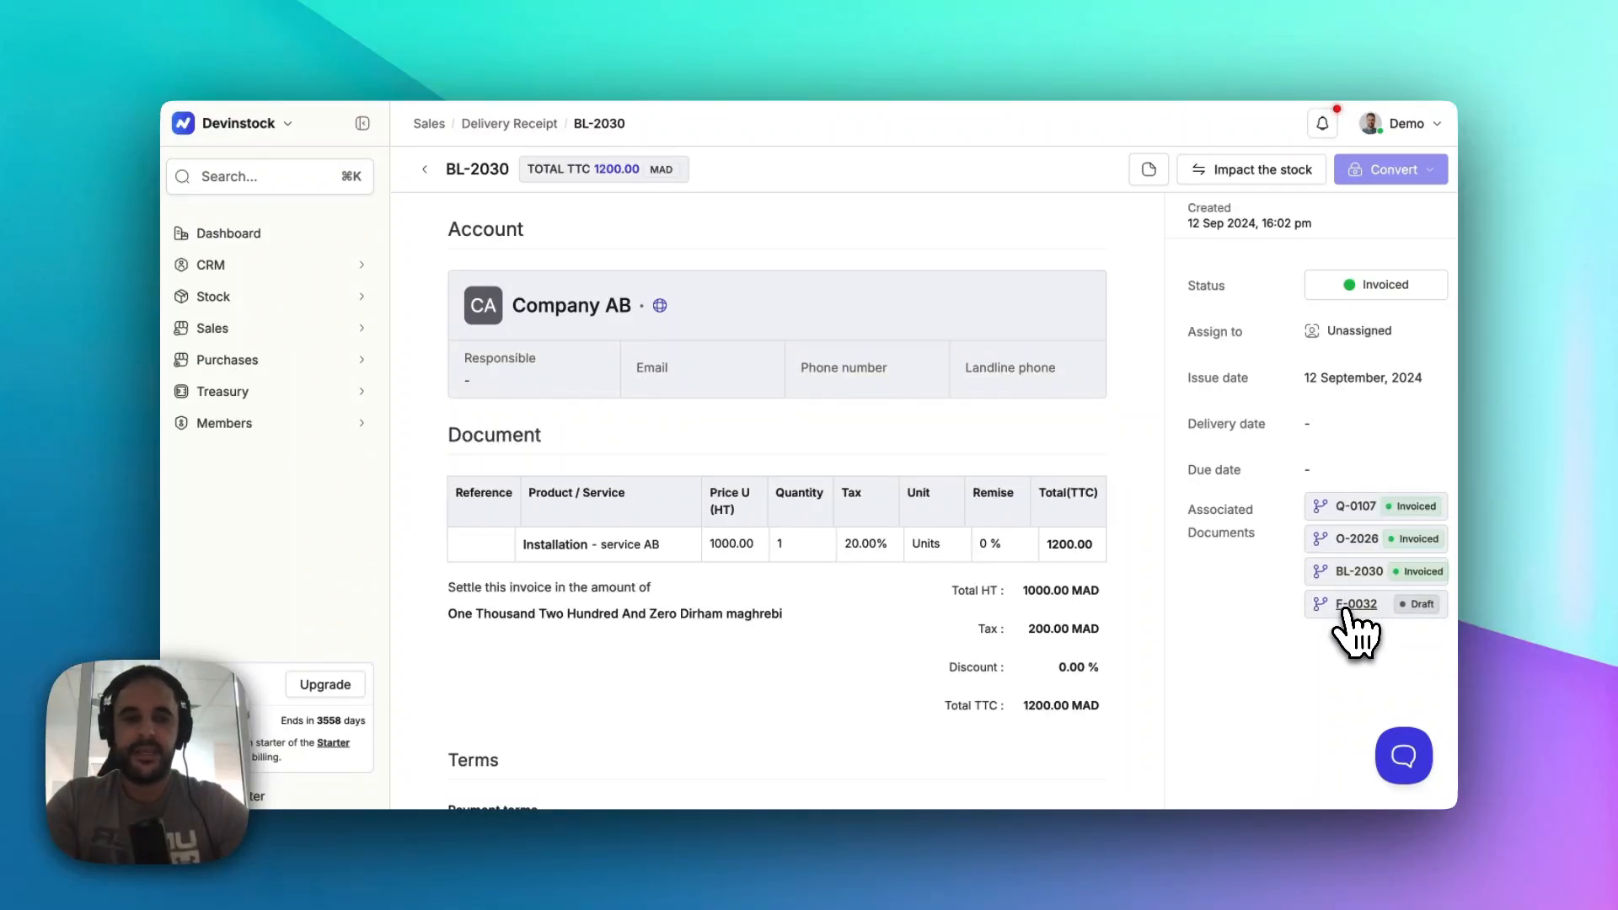
pyautogui.click(1348, 605)
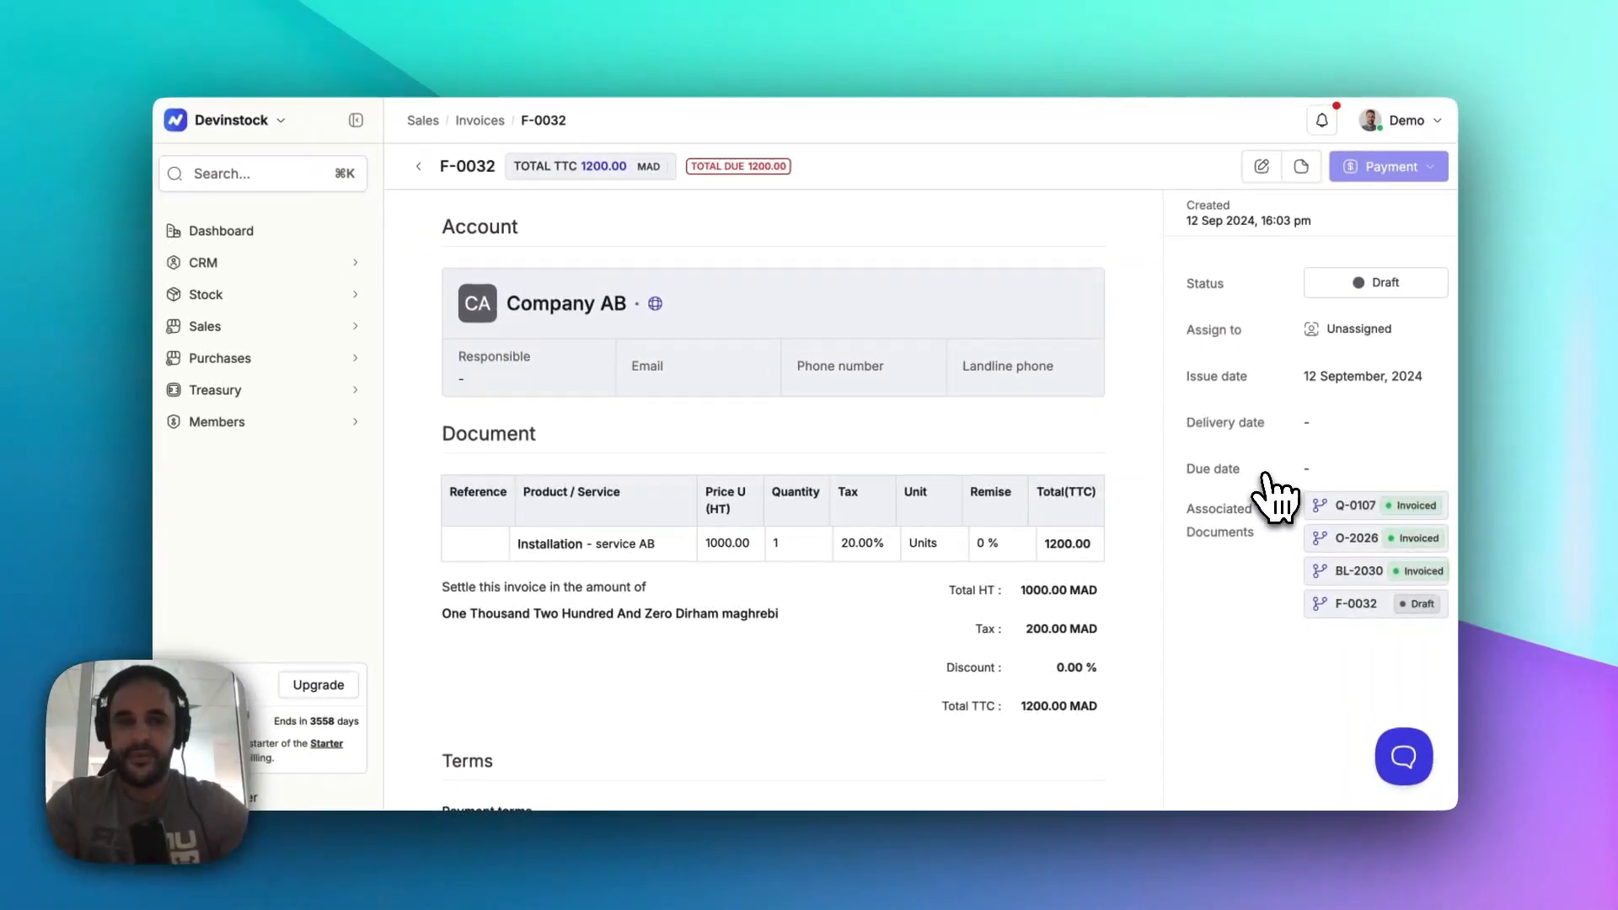
# Step: Edit the invoice's reference to INV-0033 and save the invoice
pyautogui.click(1261, 166)
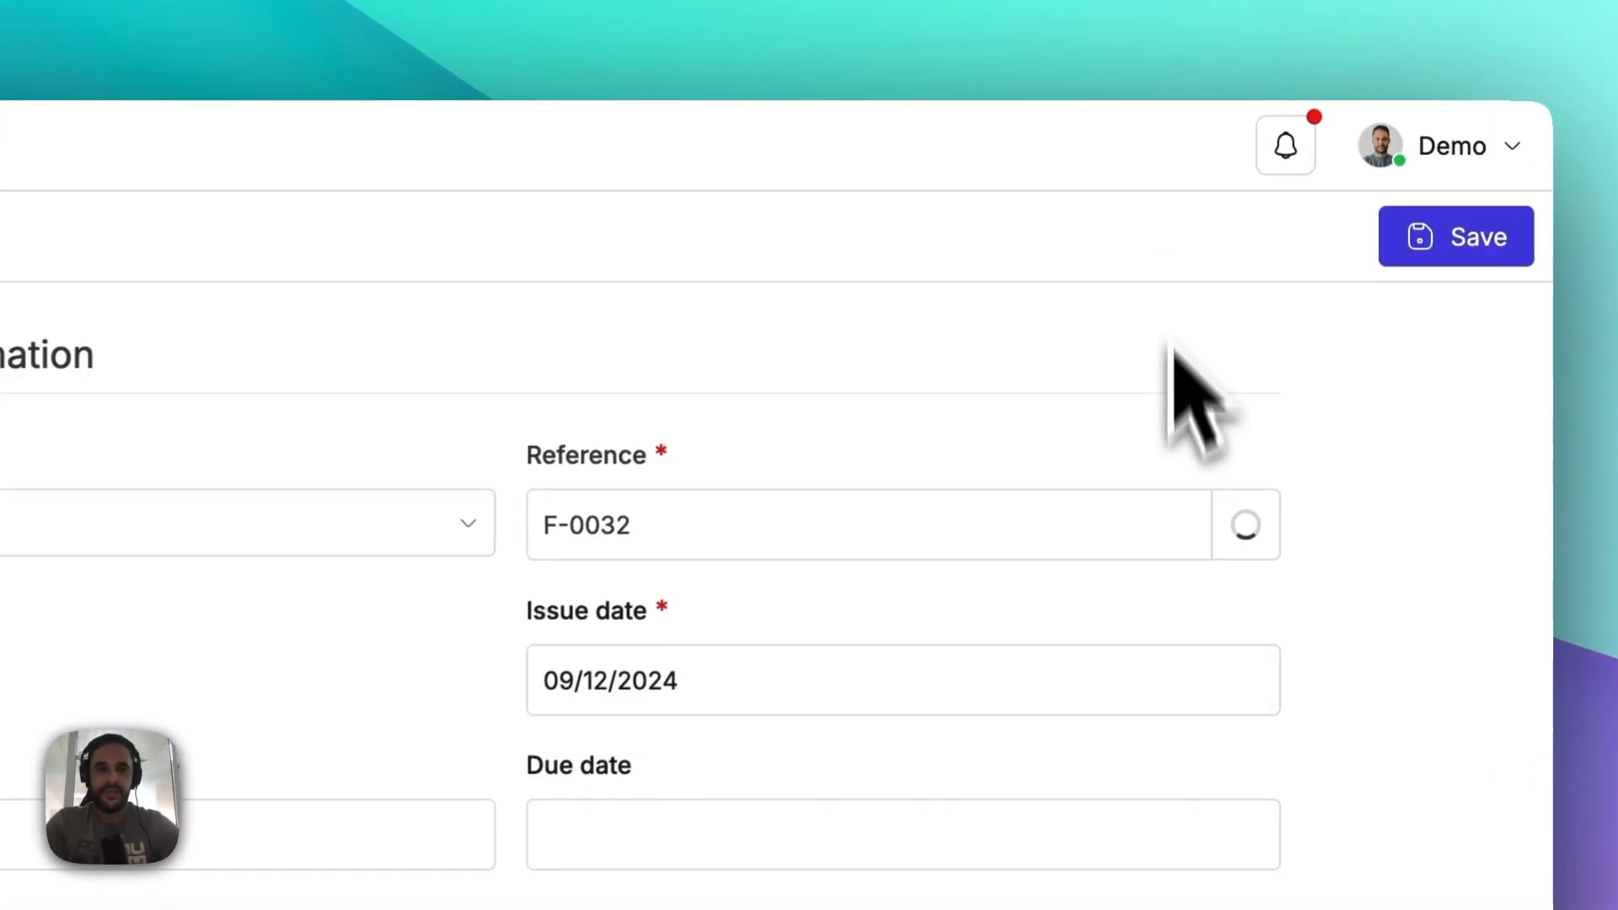
pyautogui.click(560, 524)
pyautogui.press('BackSpace')
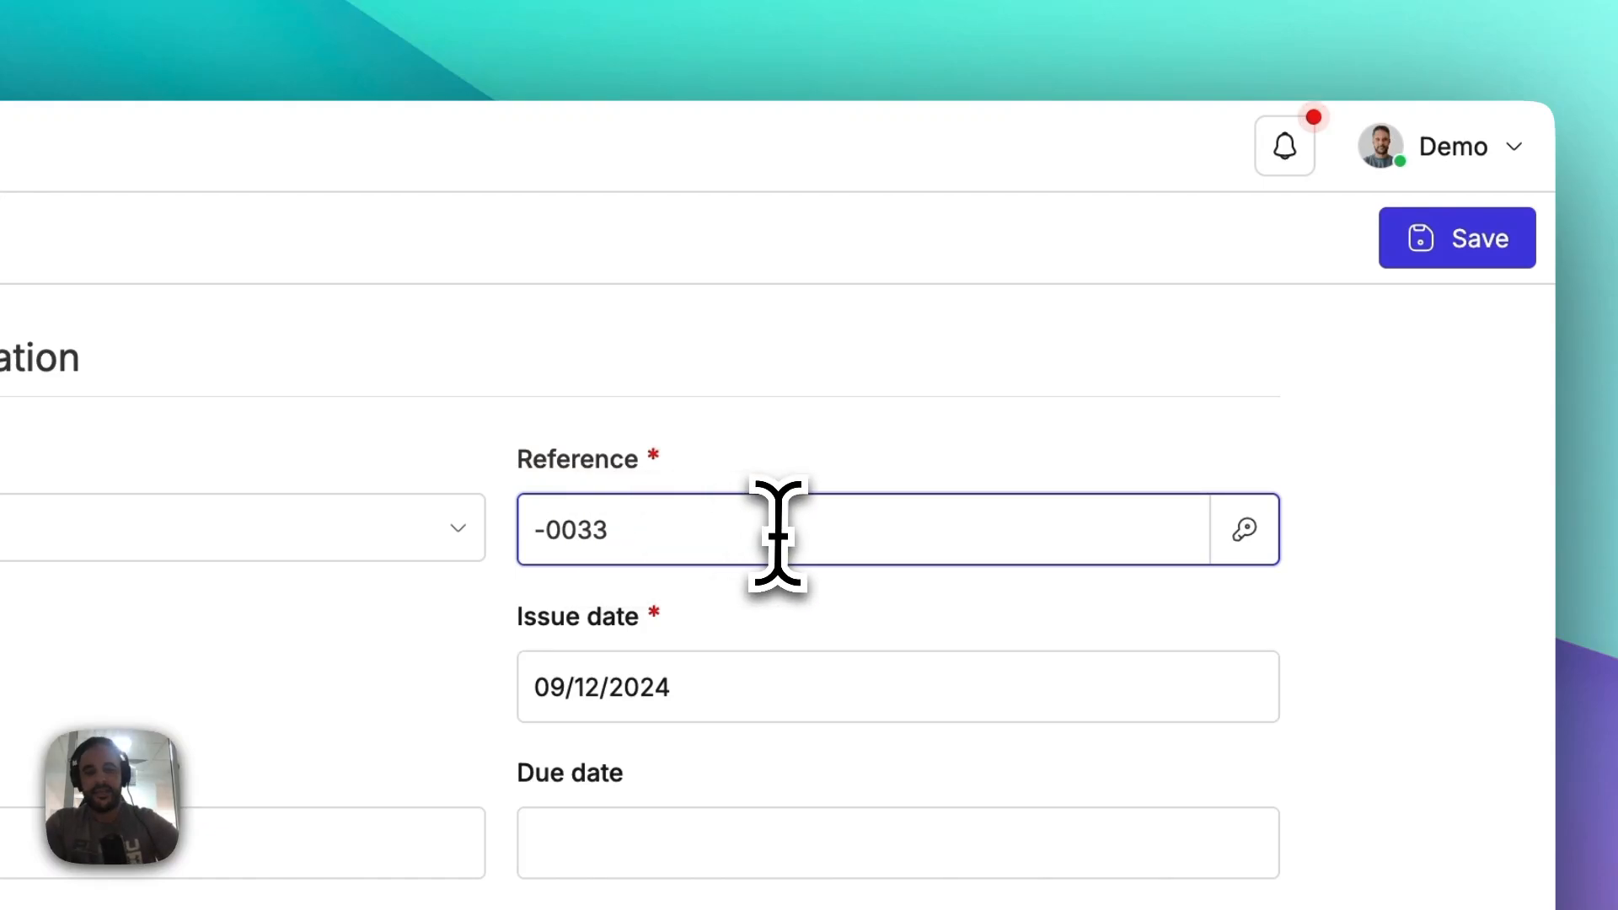
pyautogui.write('INV')
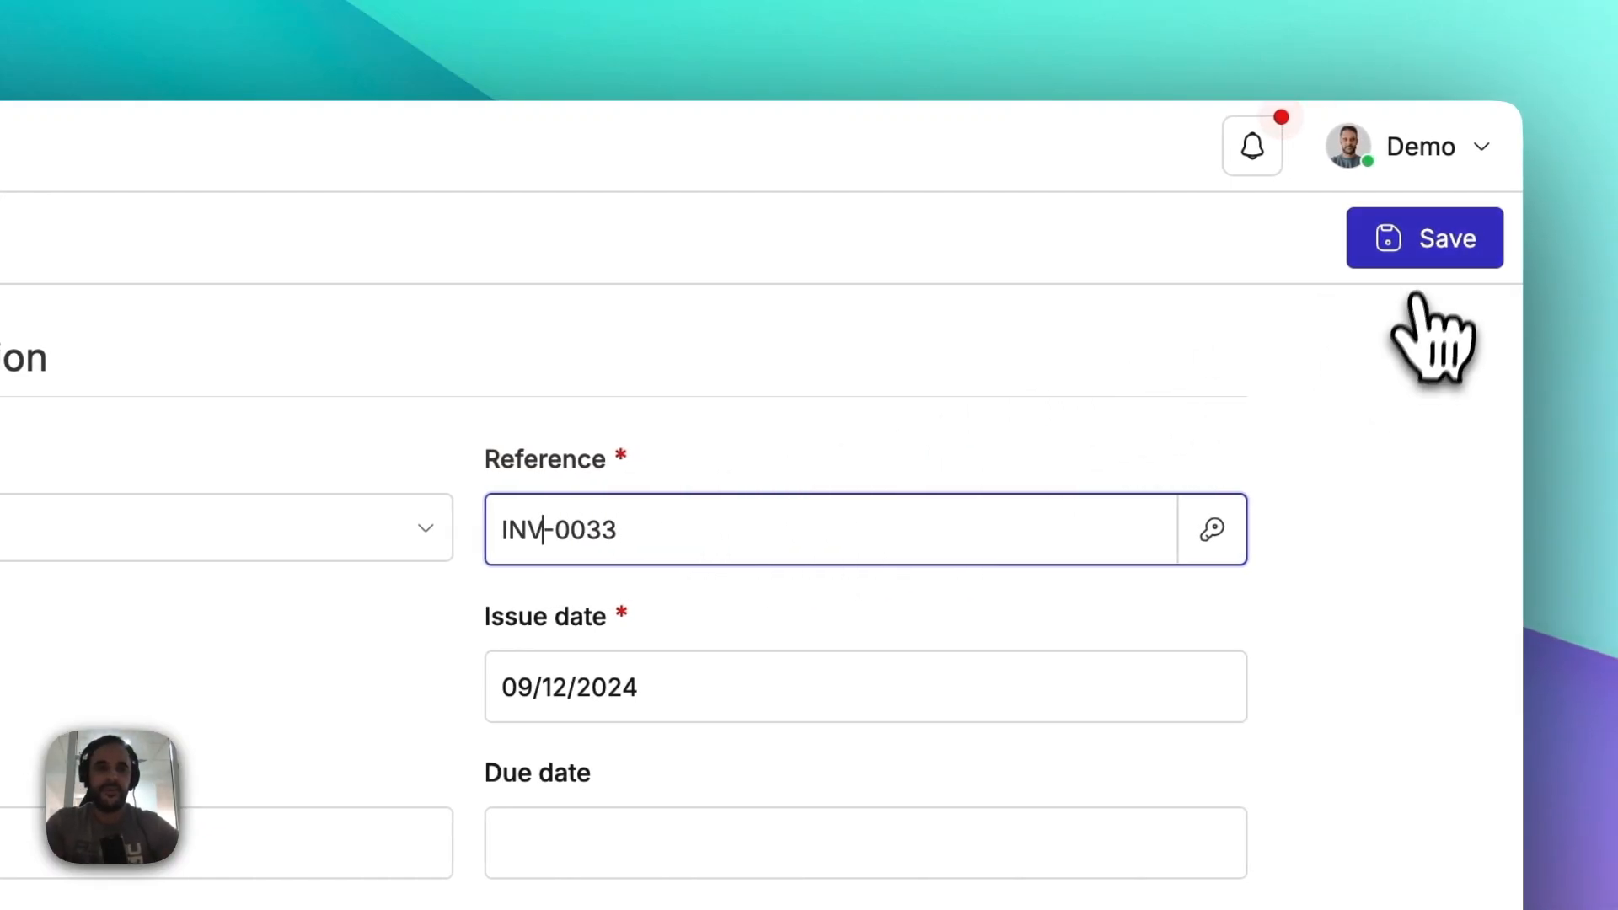
pyautogui.click(1457, 240)
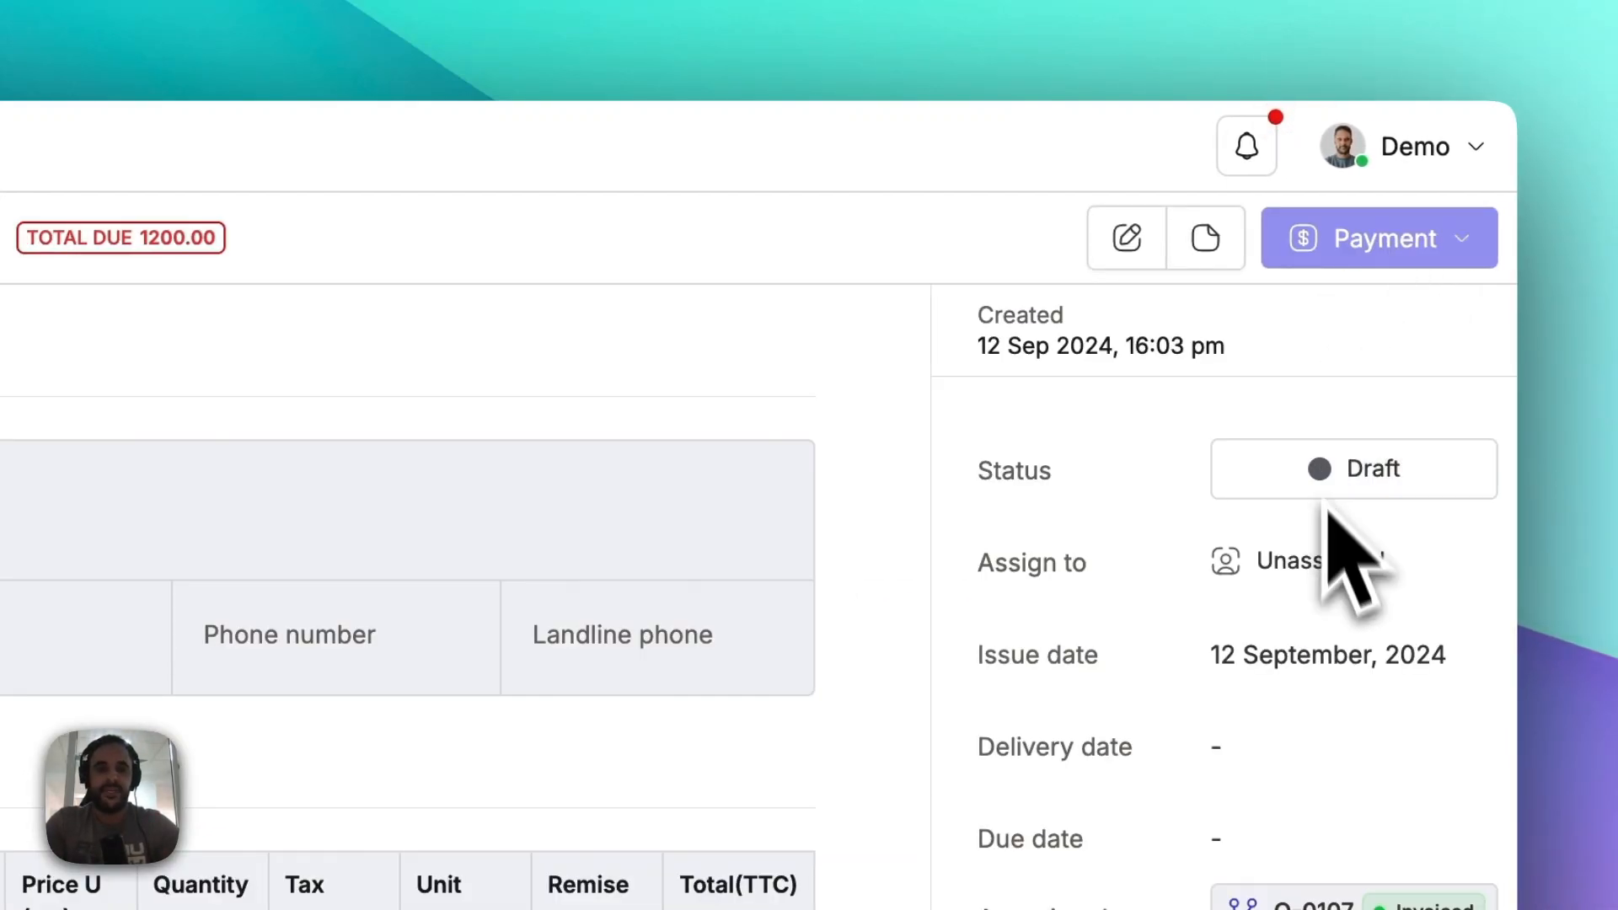
# Step: Set the invoice's status to Approved and start a new payment regulation for it
pyautogui.click(1356, 489)
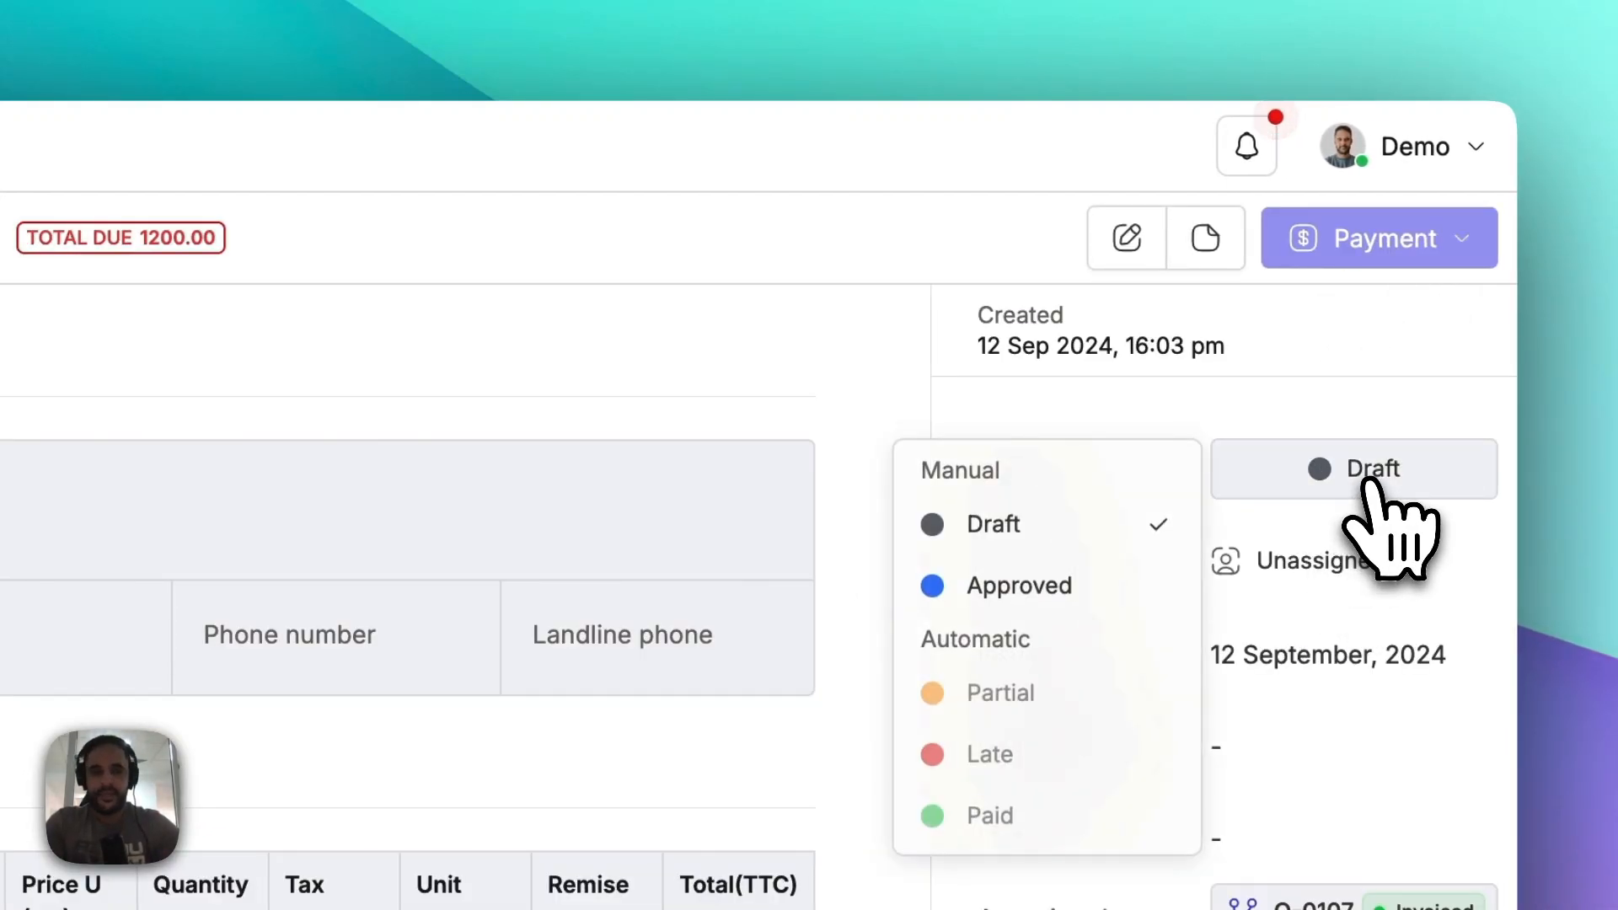
pyautogui.click(1049, 590)
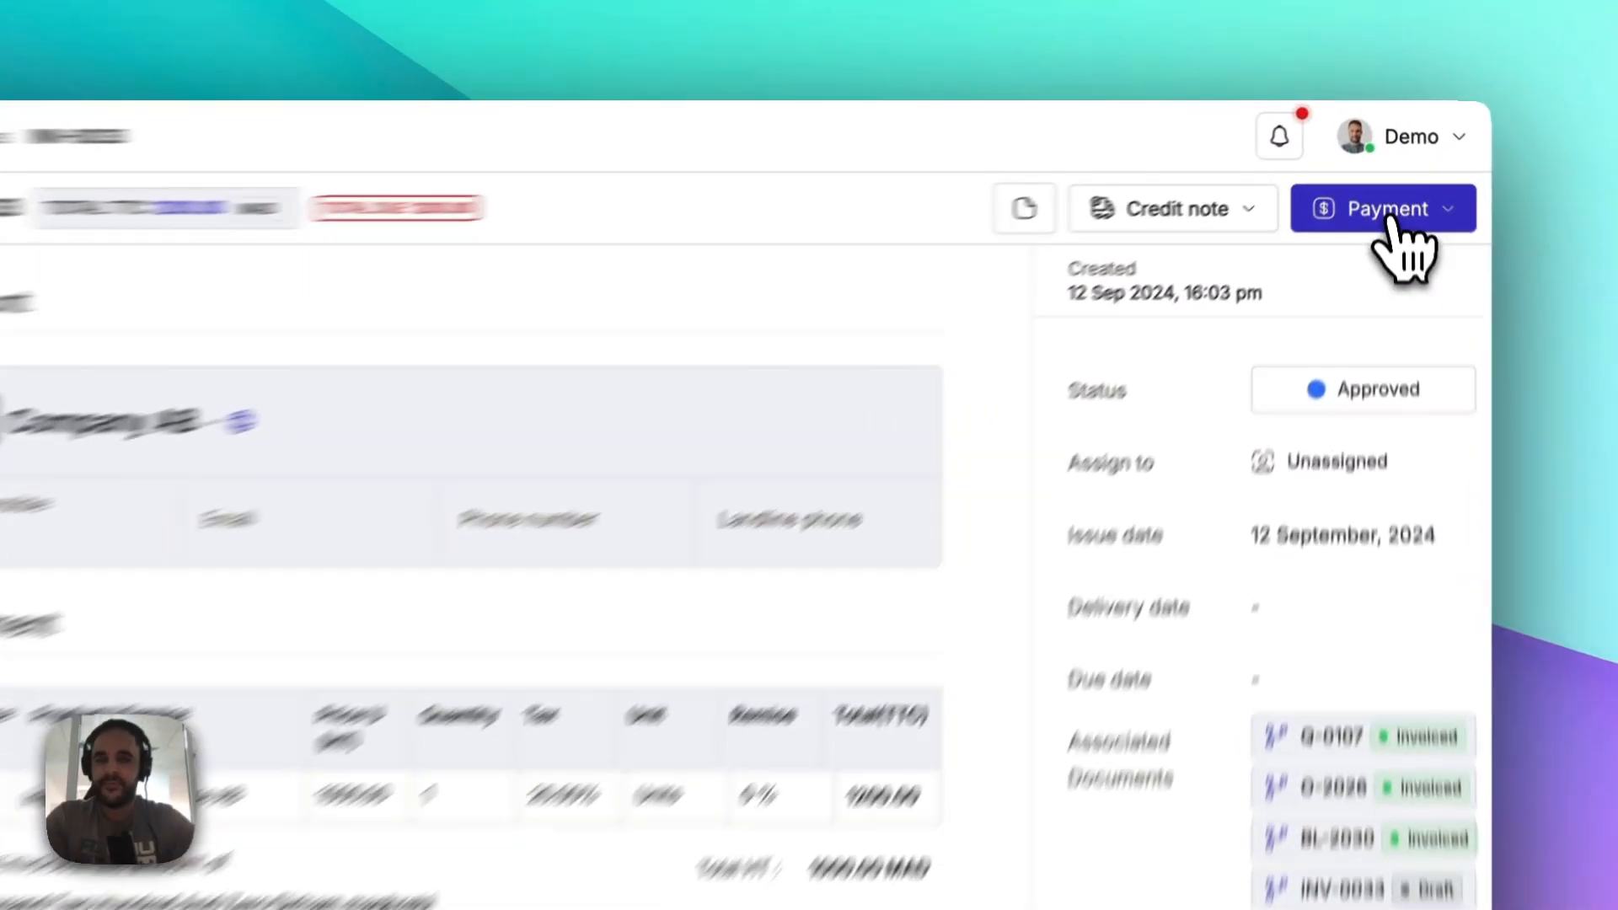
pyautogui.click(1391, 171)
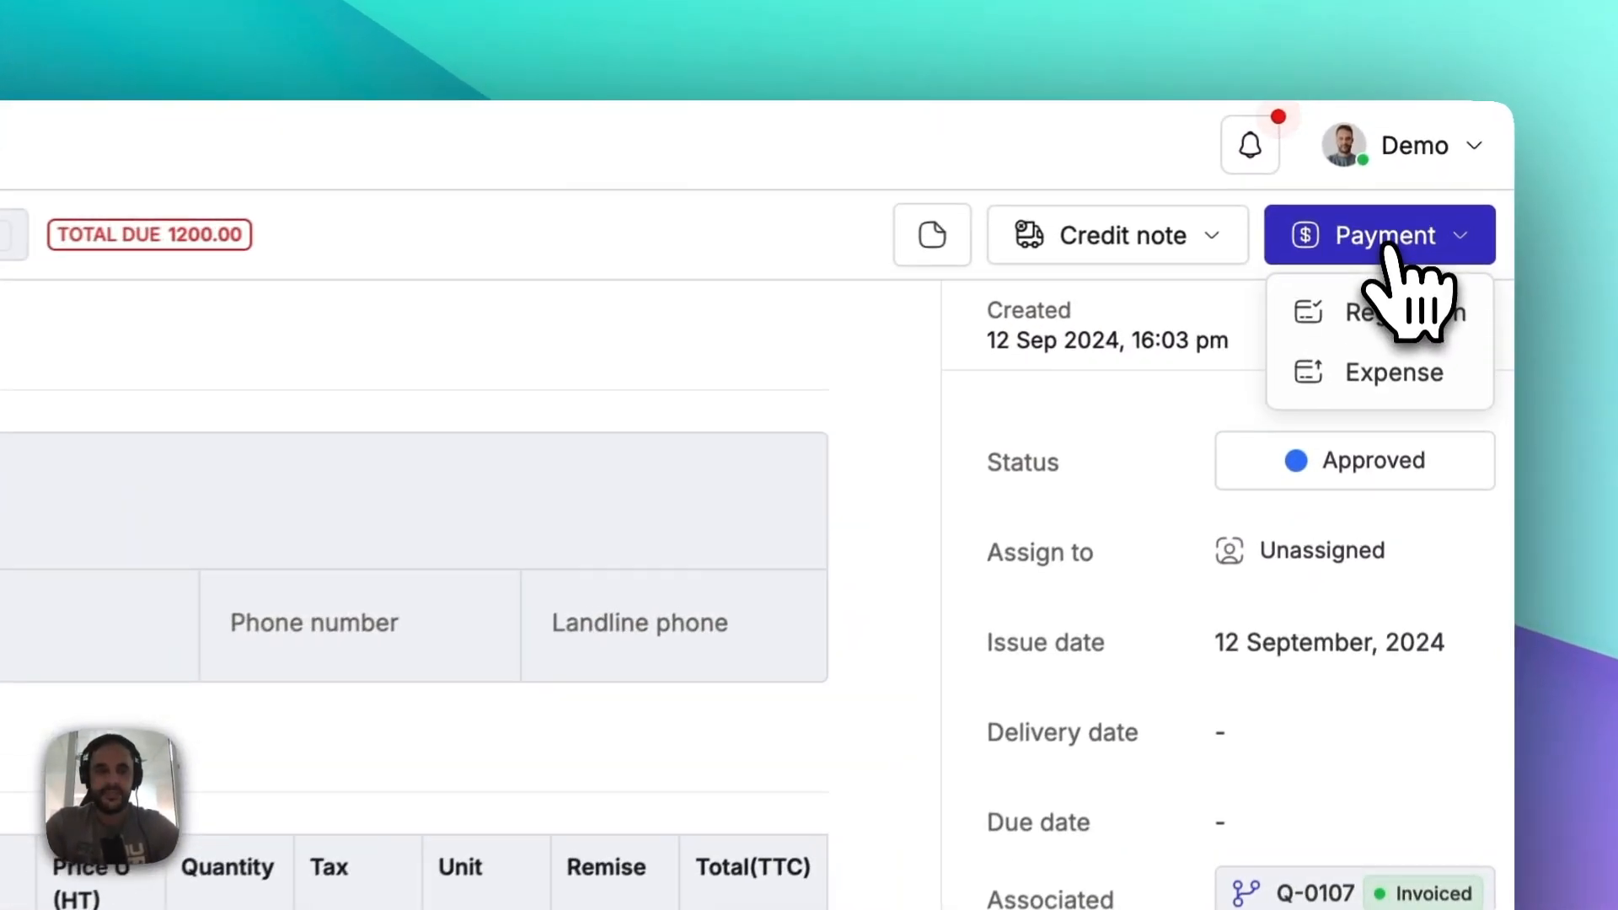
pyautogui.click(1391, 331)
# Step: Set the regulation's category to Payment and copy the invoice's total due amount
pyautogui.click(690, 425)
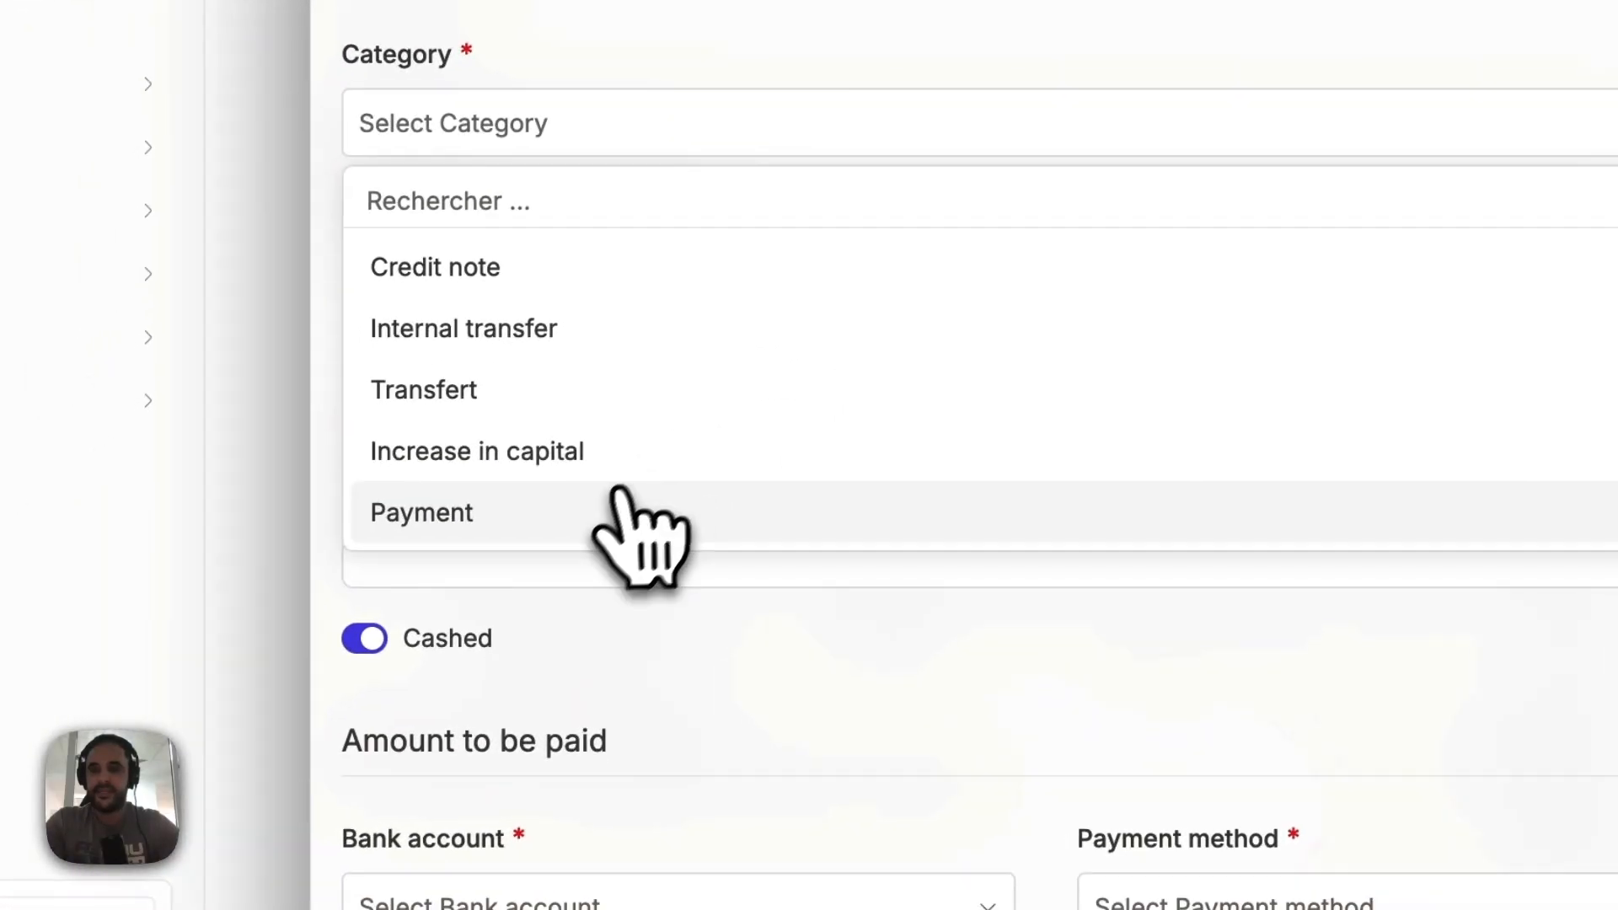
pyautogui.click(235, 793)
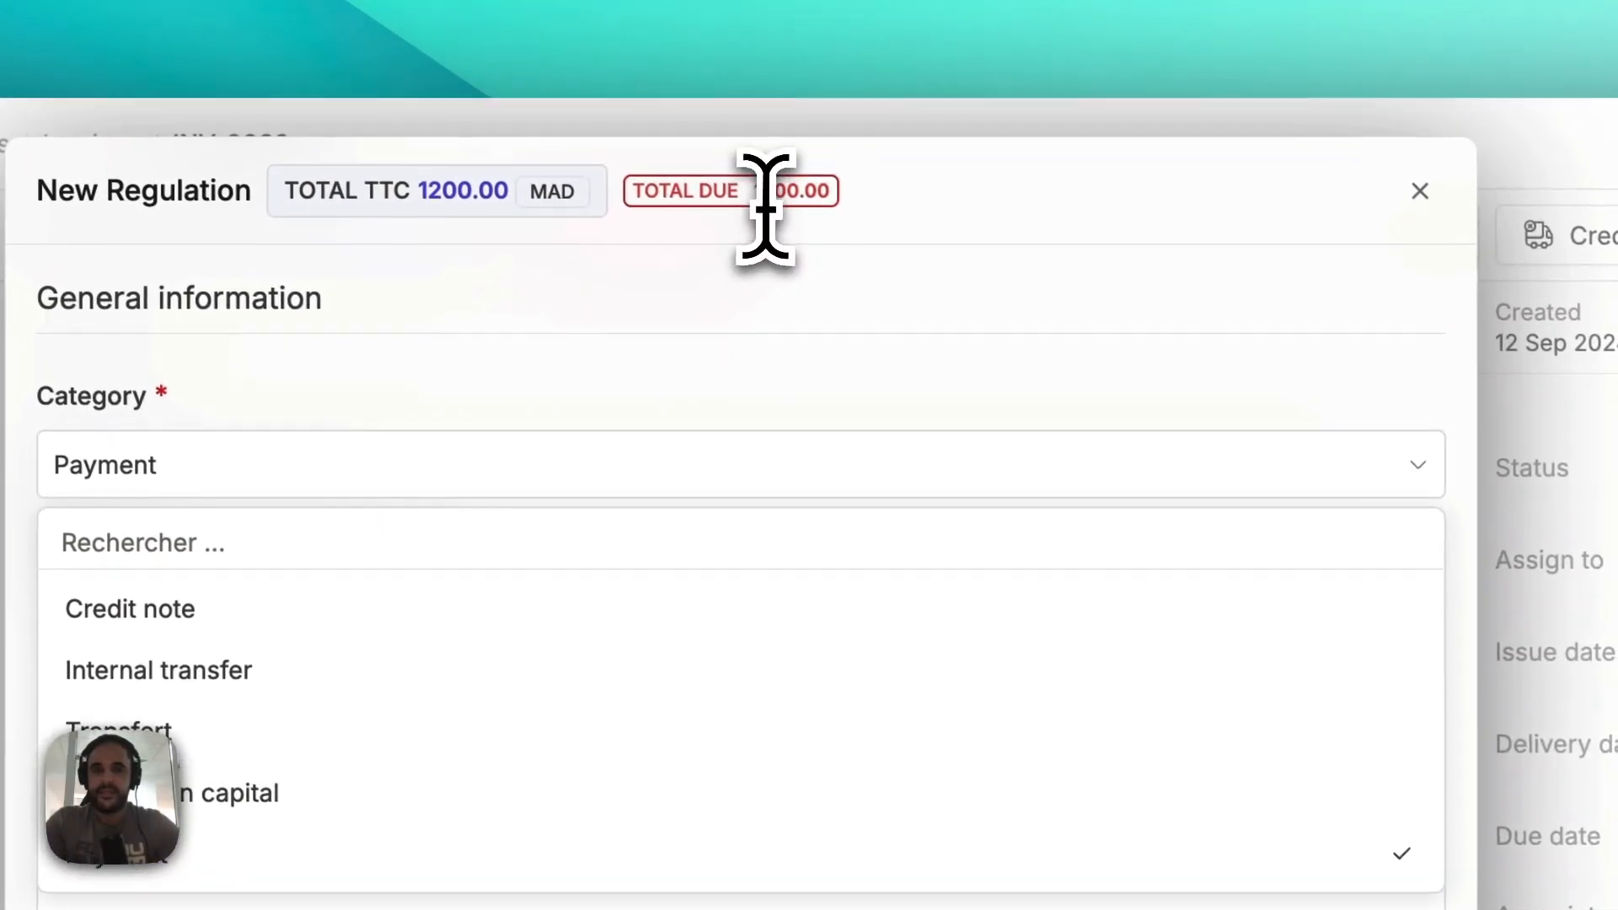
pyautogui.moveTo(765, 206); pyautogui.dragTo(768, 203)
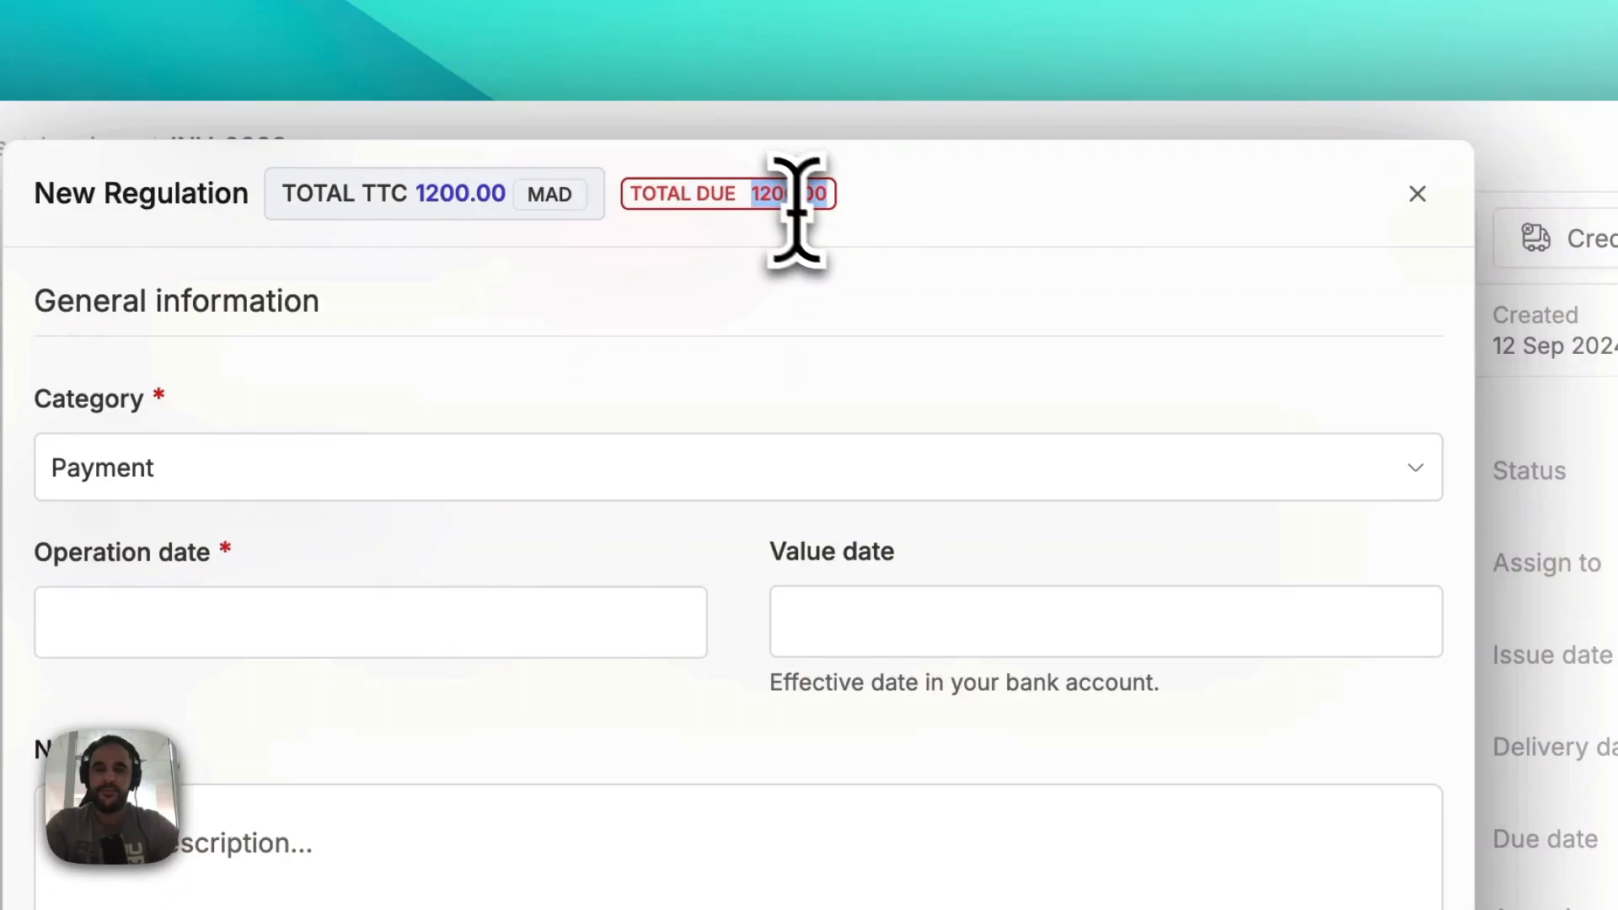
pyautogui.scroll(-2, 927, 413)
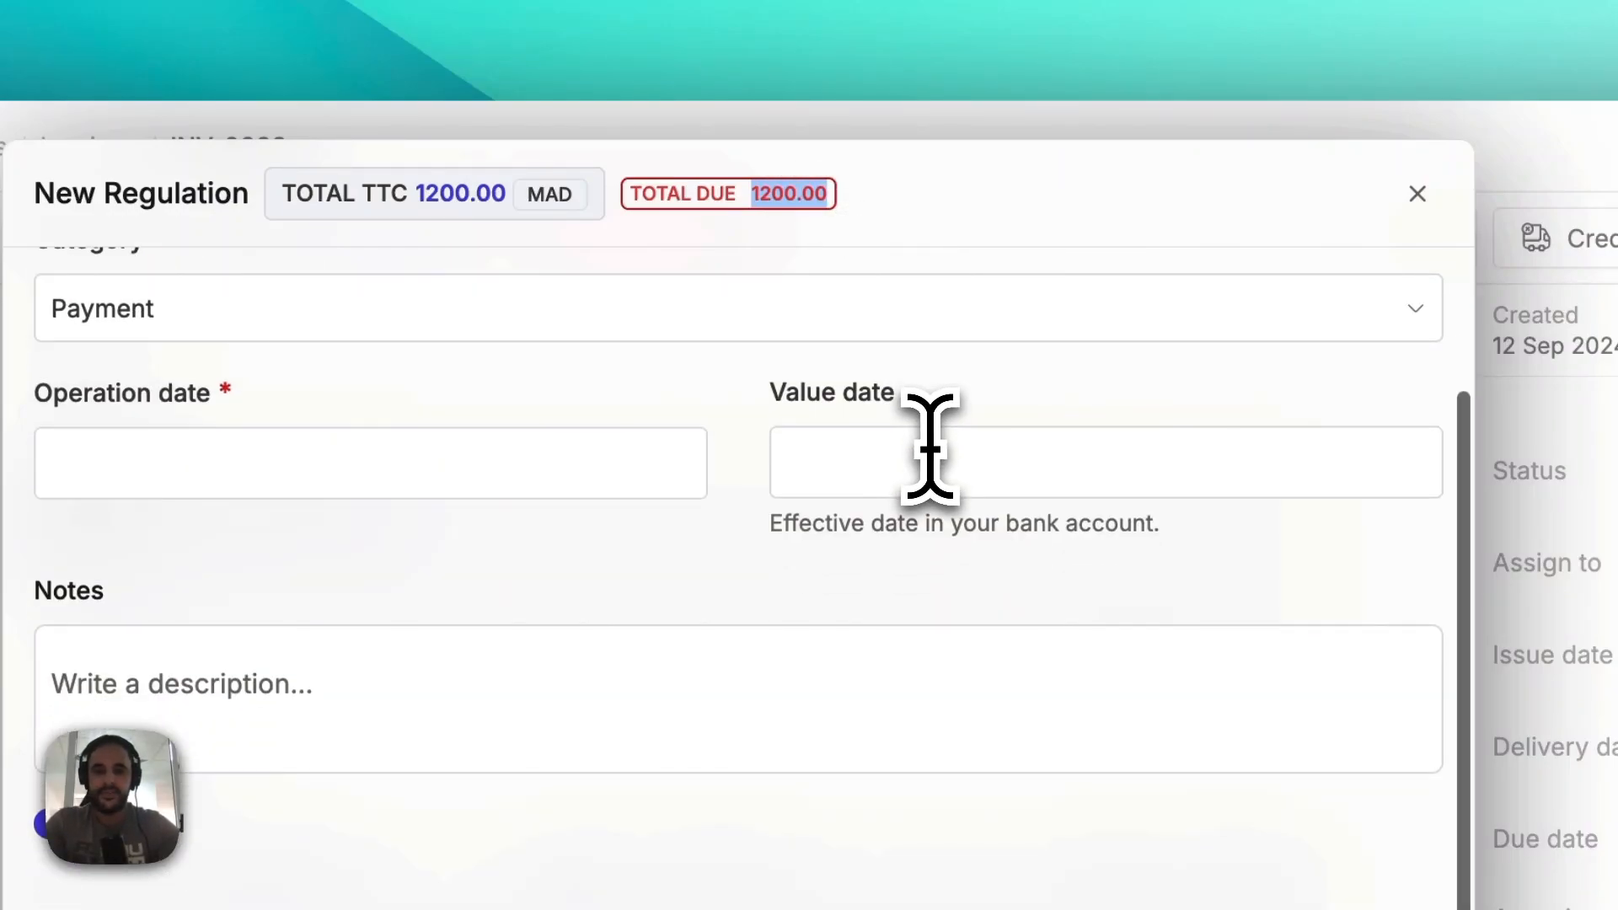
# Step: Set the regulation's bank account to Bank account, the payment method to Credit card and the amount to be paid to 1200.00 MAD
pyautogui.click(578, 482)
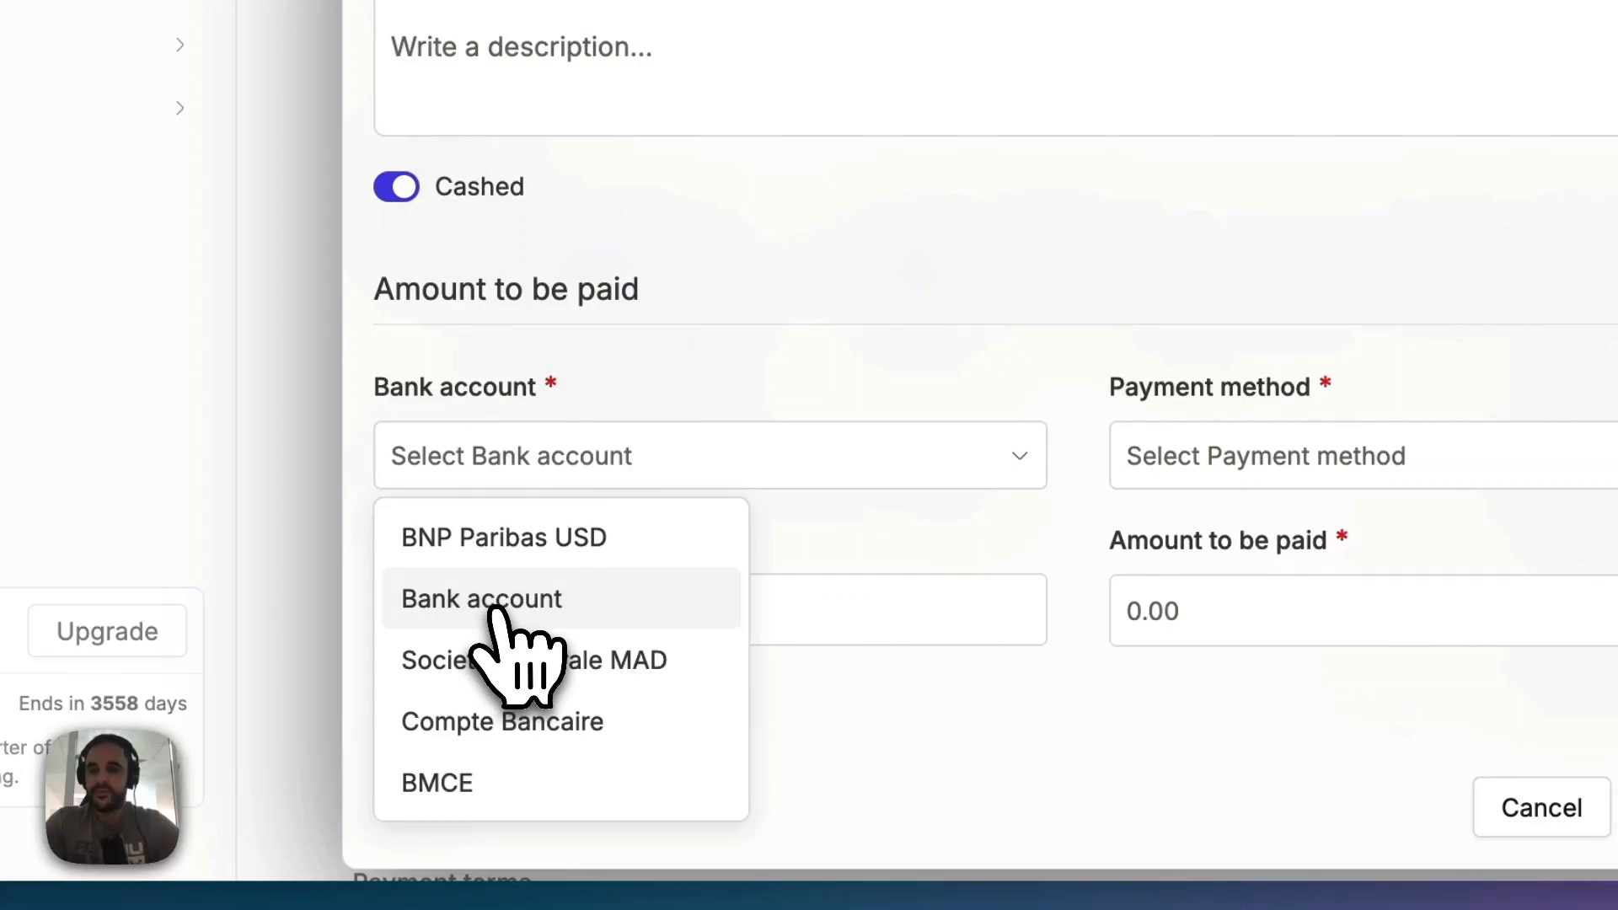
pyautogui.click(497, 600)
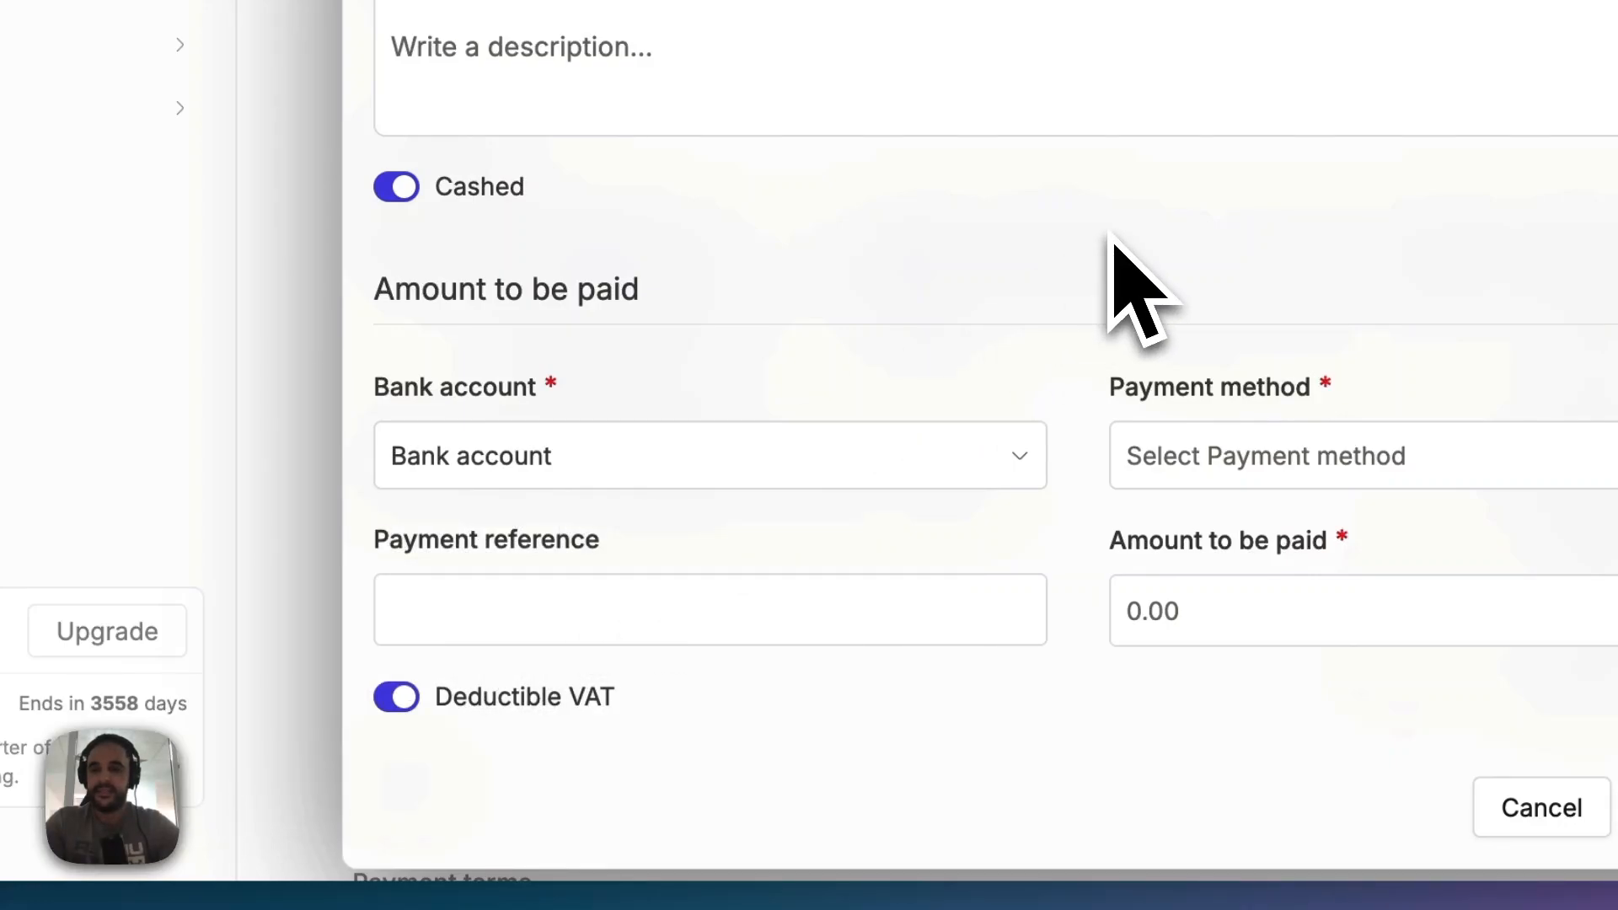
pyautogui.click(1205, 462)
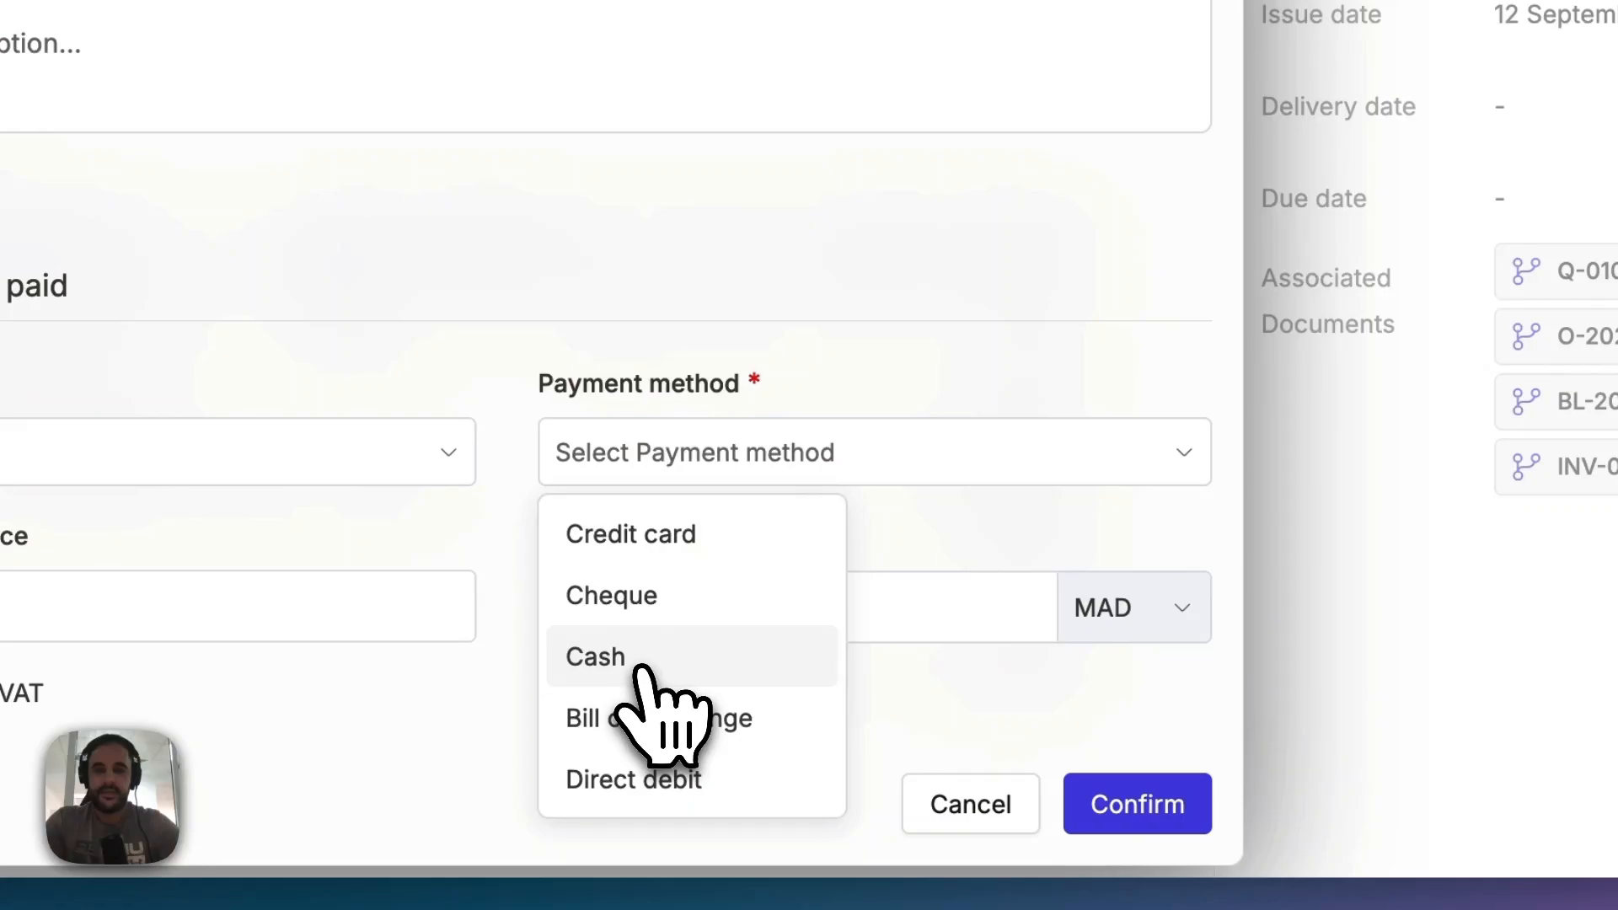
pyautogui.click(665, 533)
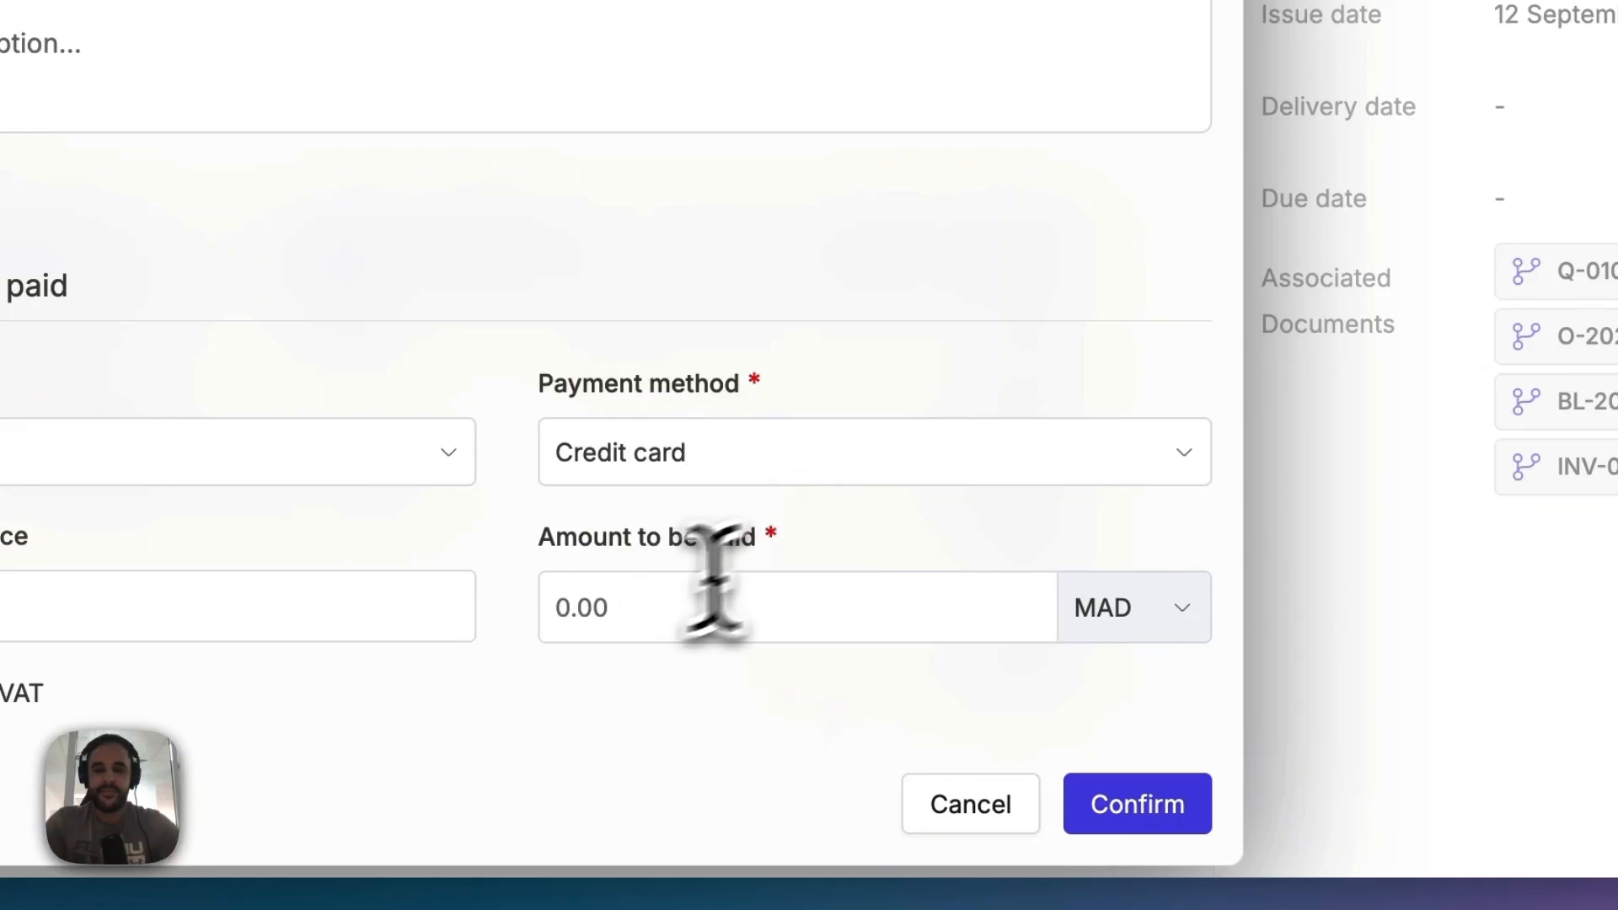
pyautogui.click(565, 619)
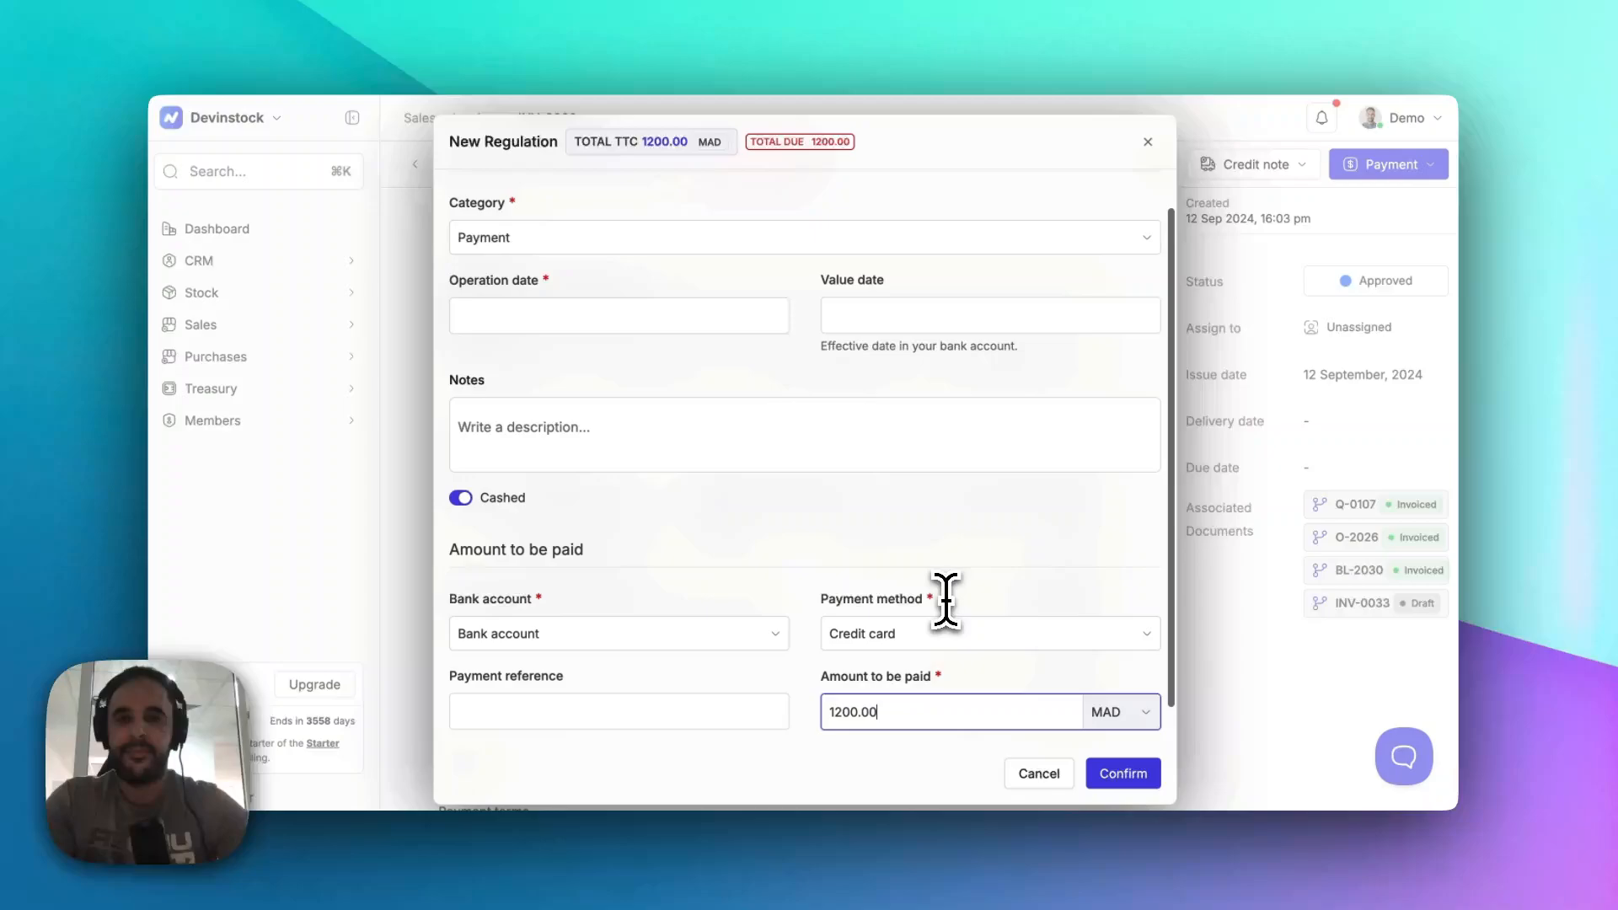
# Step: Set the regulation's operation date to 12 September 2024, confirm the payment and check the invoice's status
pyautogui.scroll(1, 948, 600)
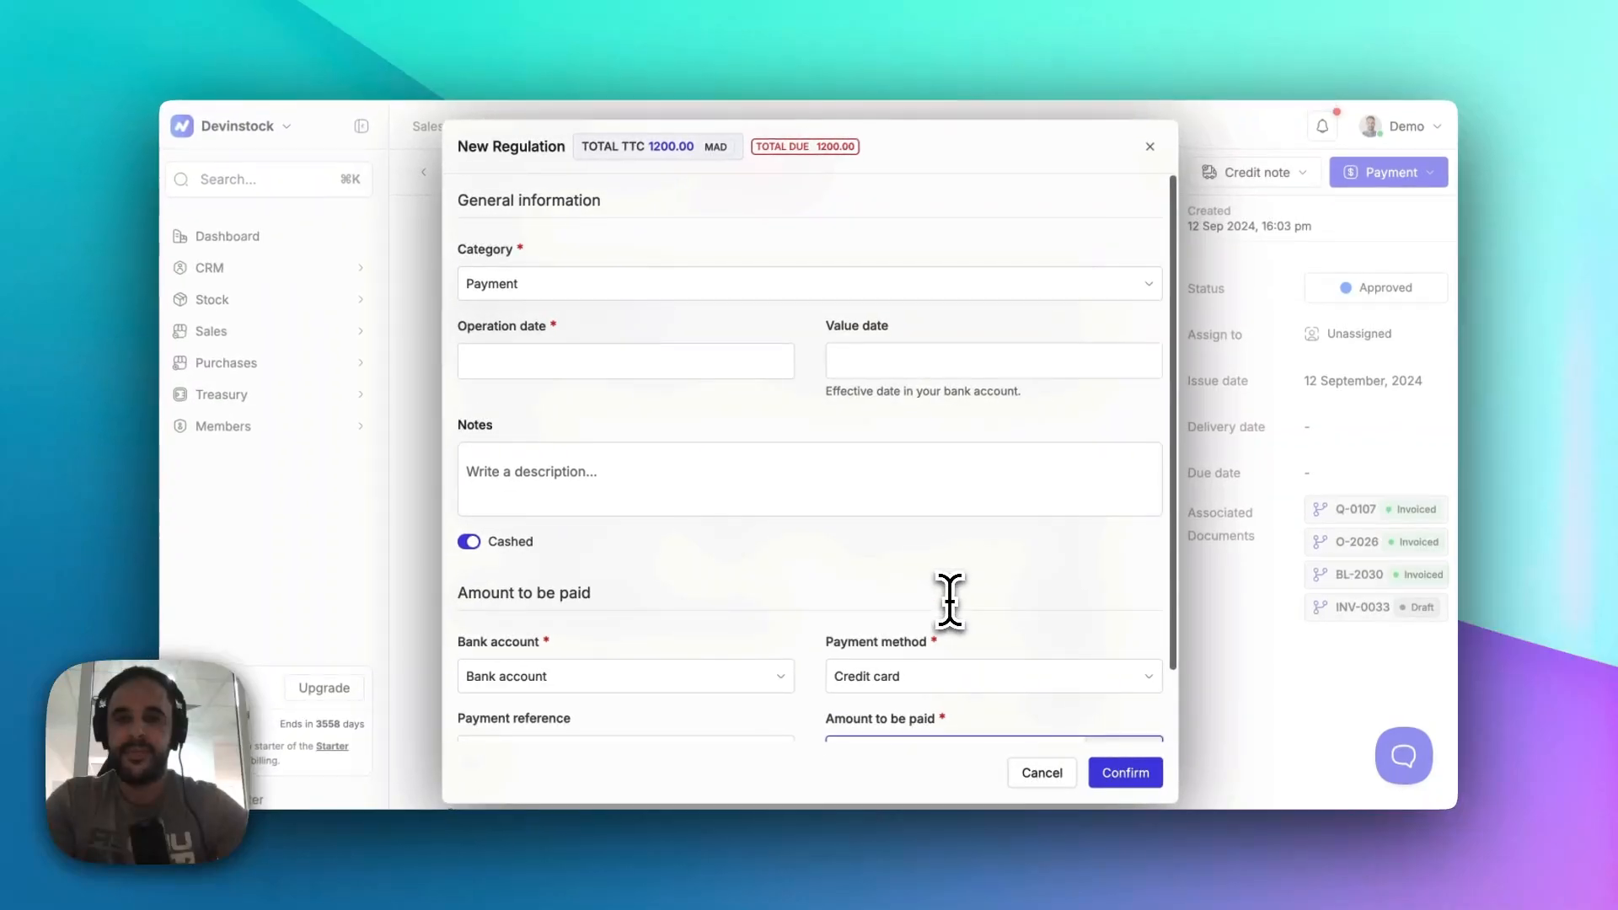
pyautogui.click(613, 362)
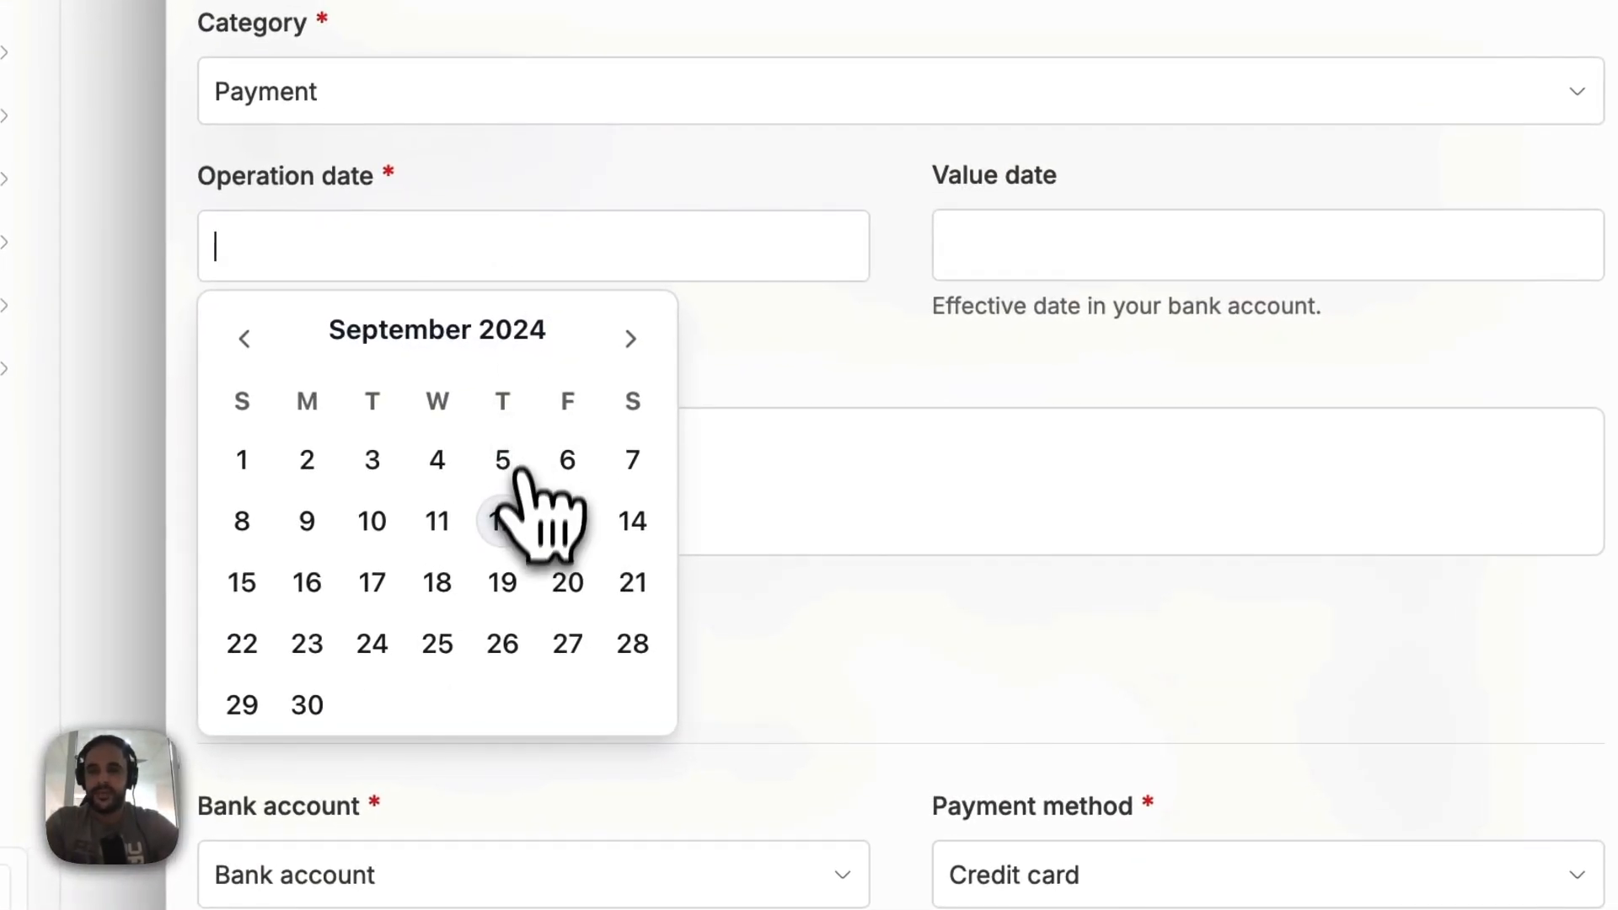
pyautogui.click(504, 520)
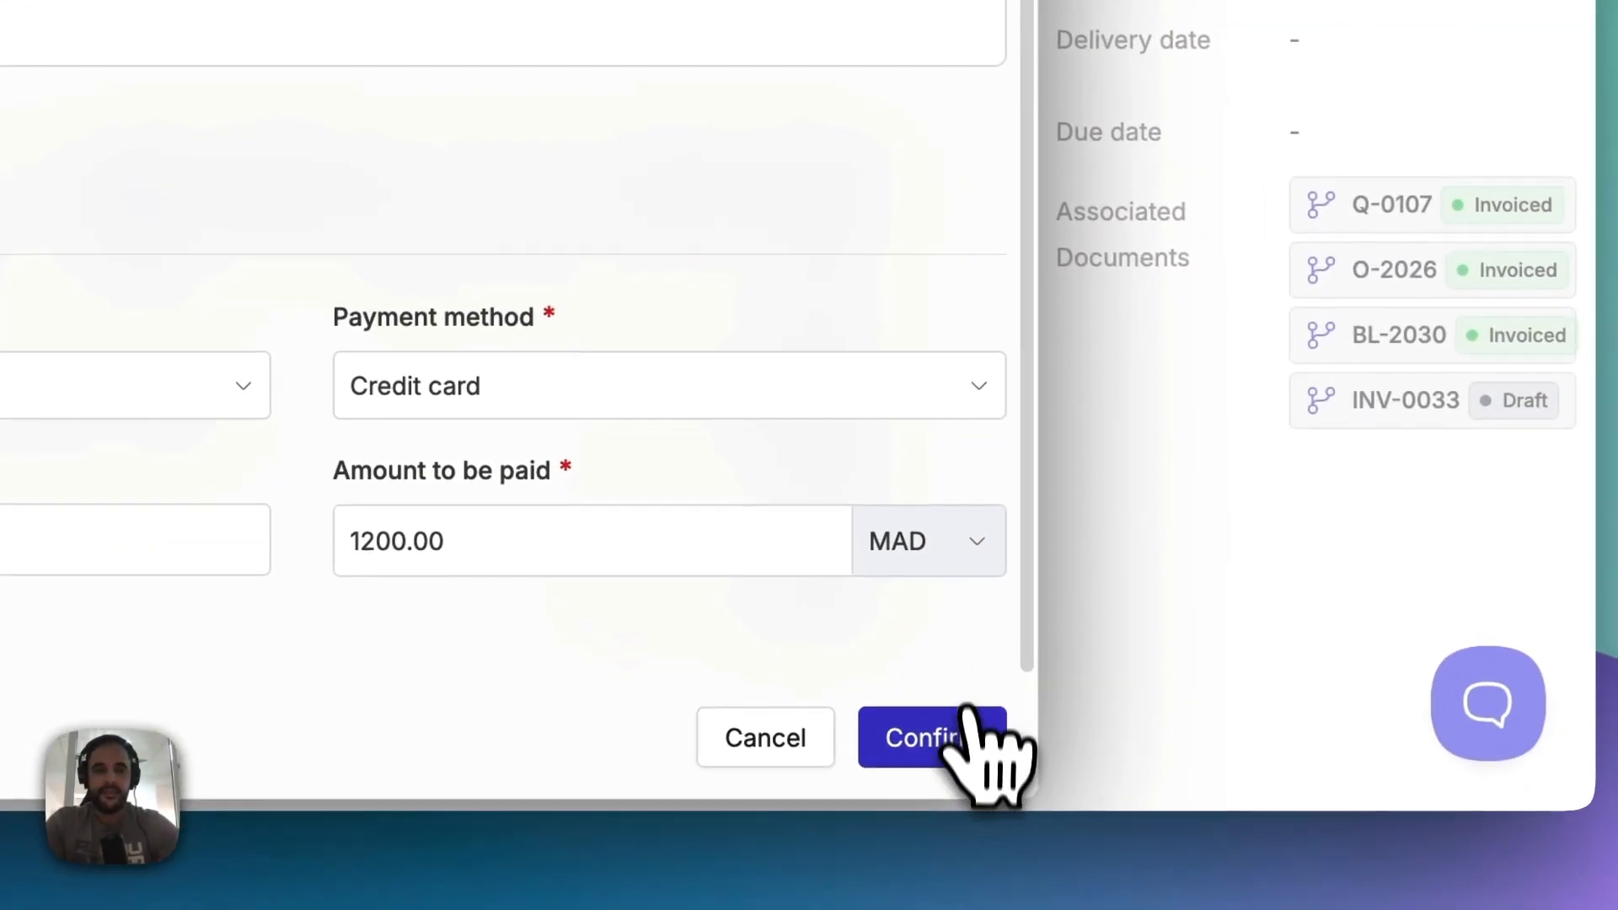
pyautogui.click(990, 752)
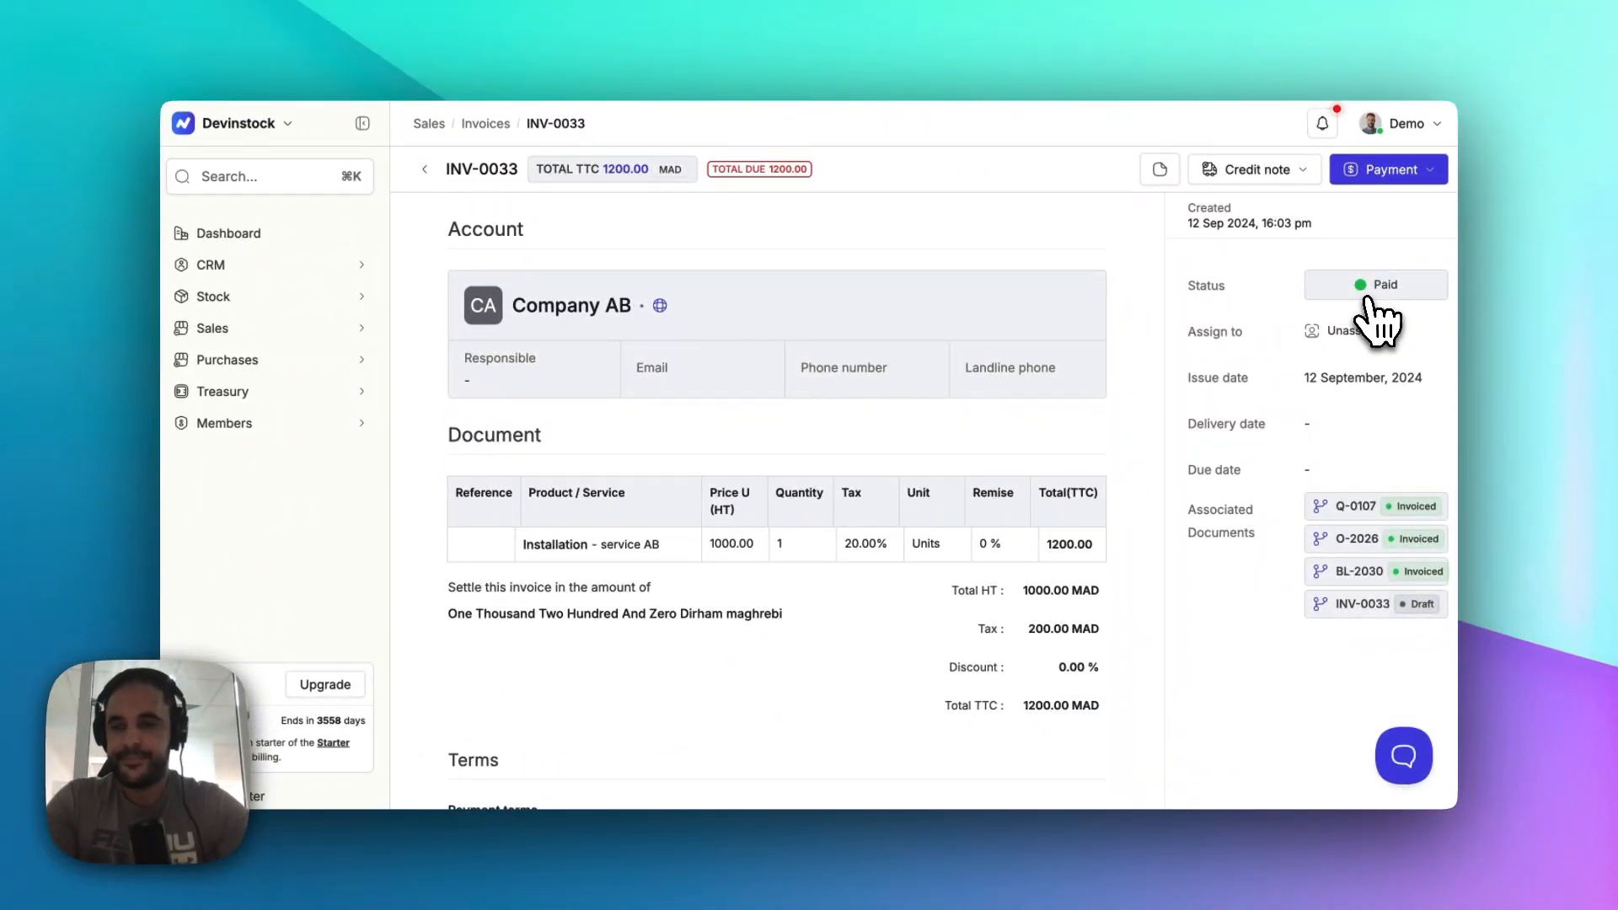
pyautogui.scroll(-1, 1121, 320)
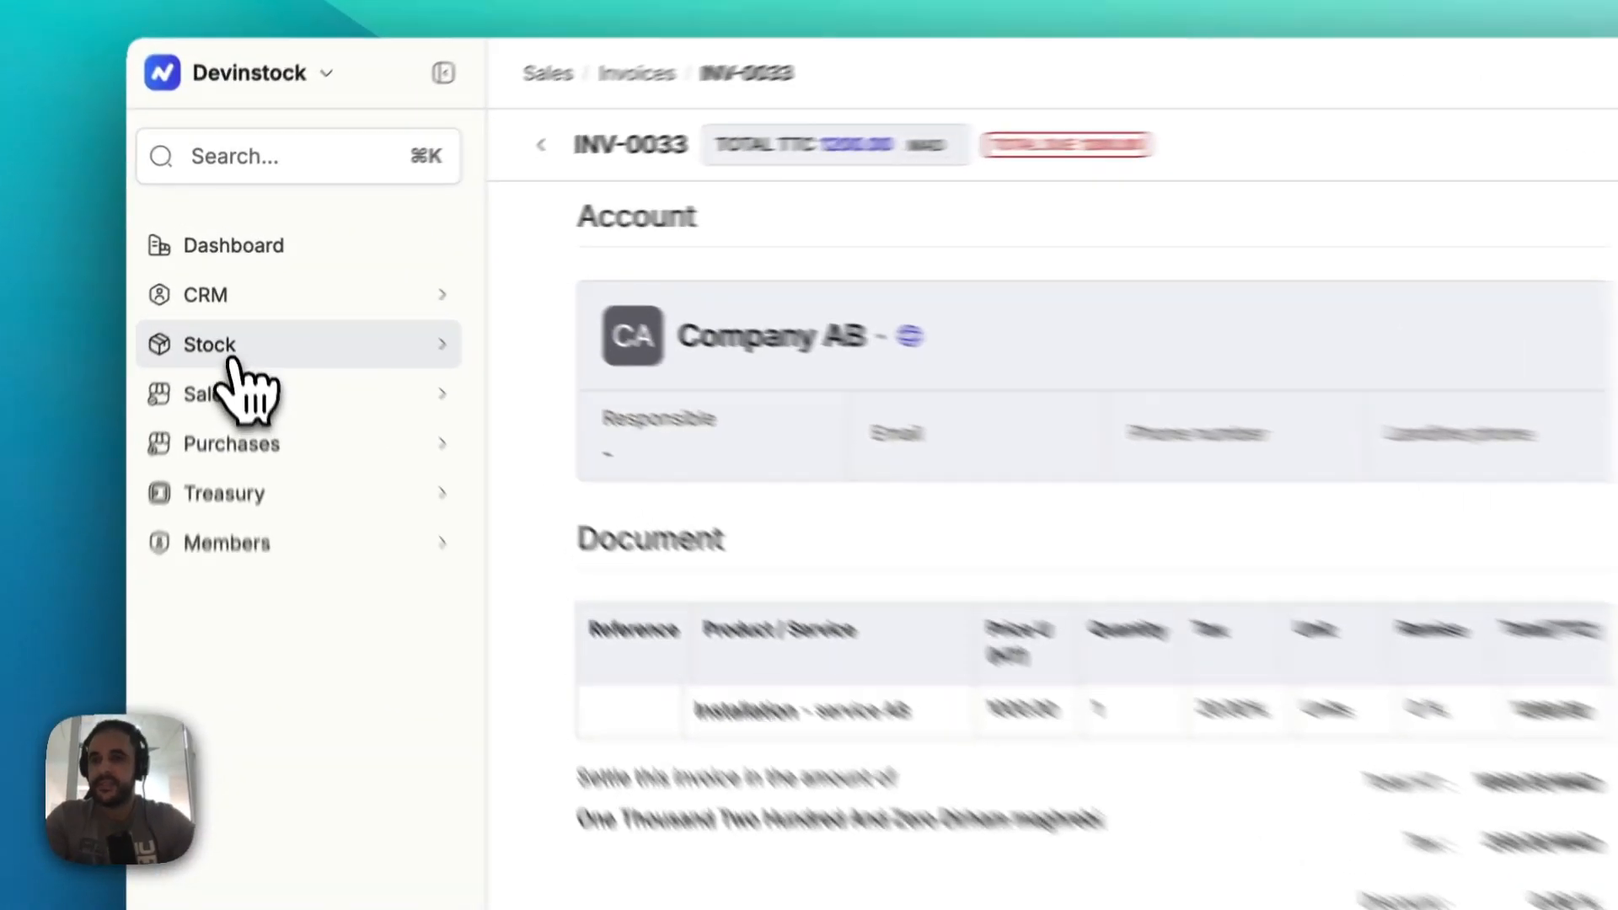
# Step: Open the stock products list and examine the fields required for importing products, leaving the import without choosing a file
pyautogui.click(238, 307)
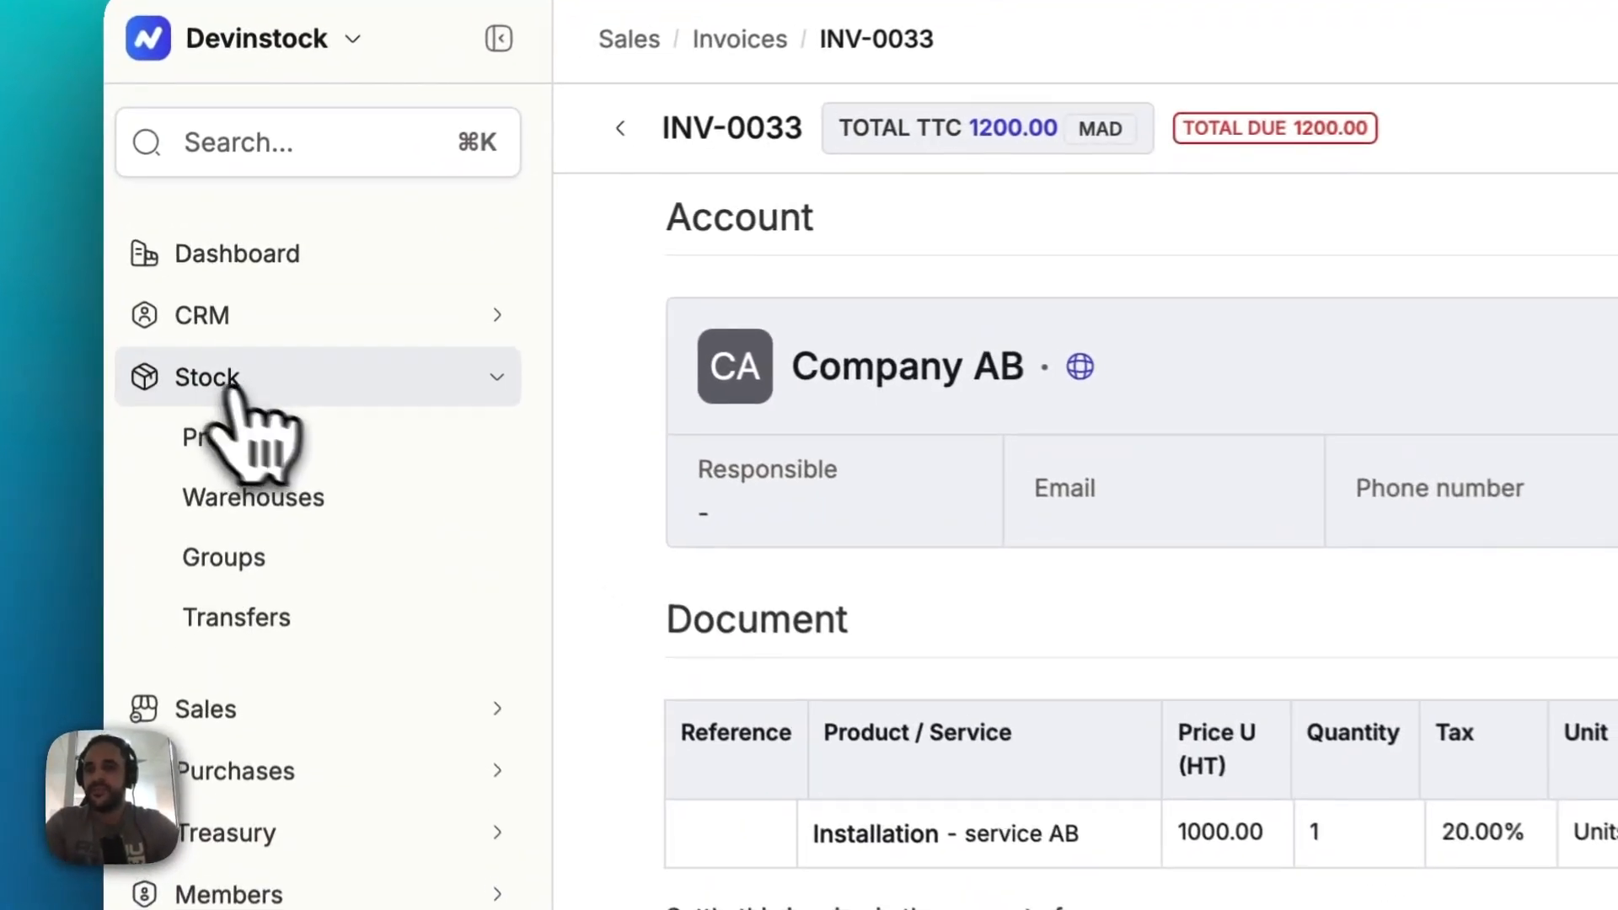
pyautogui.click(318, 436)
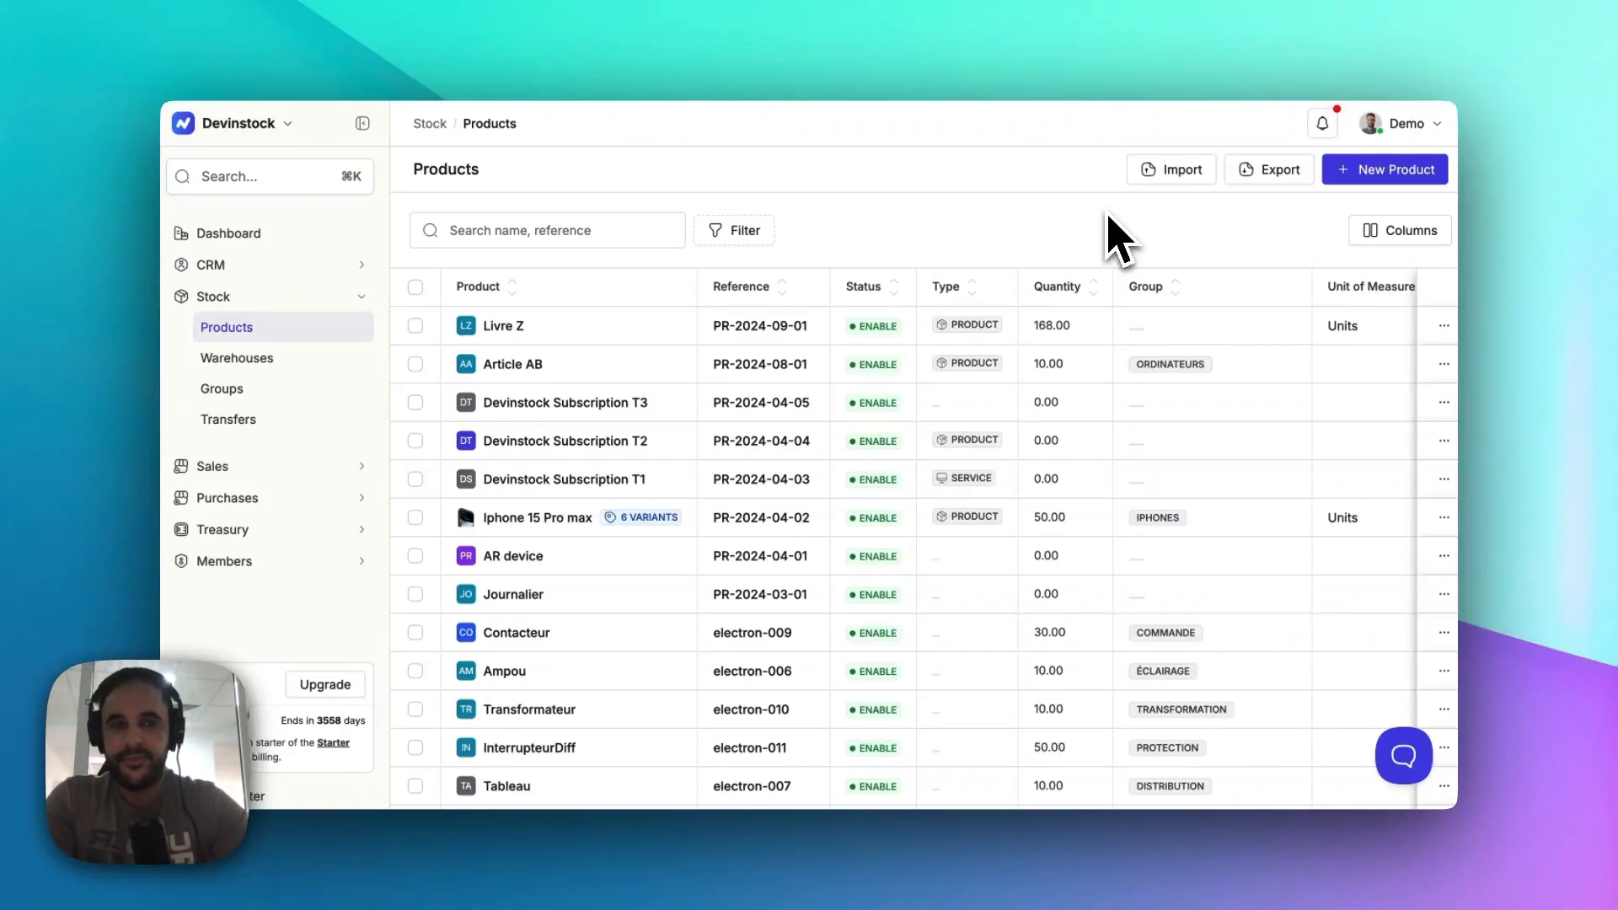
pyautogui.click(1172, 169)
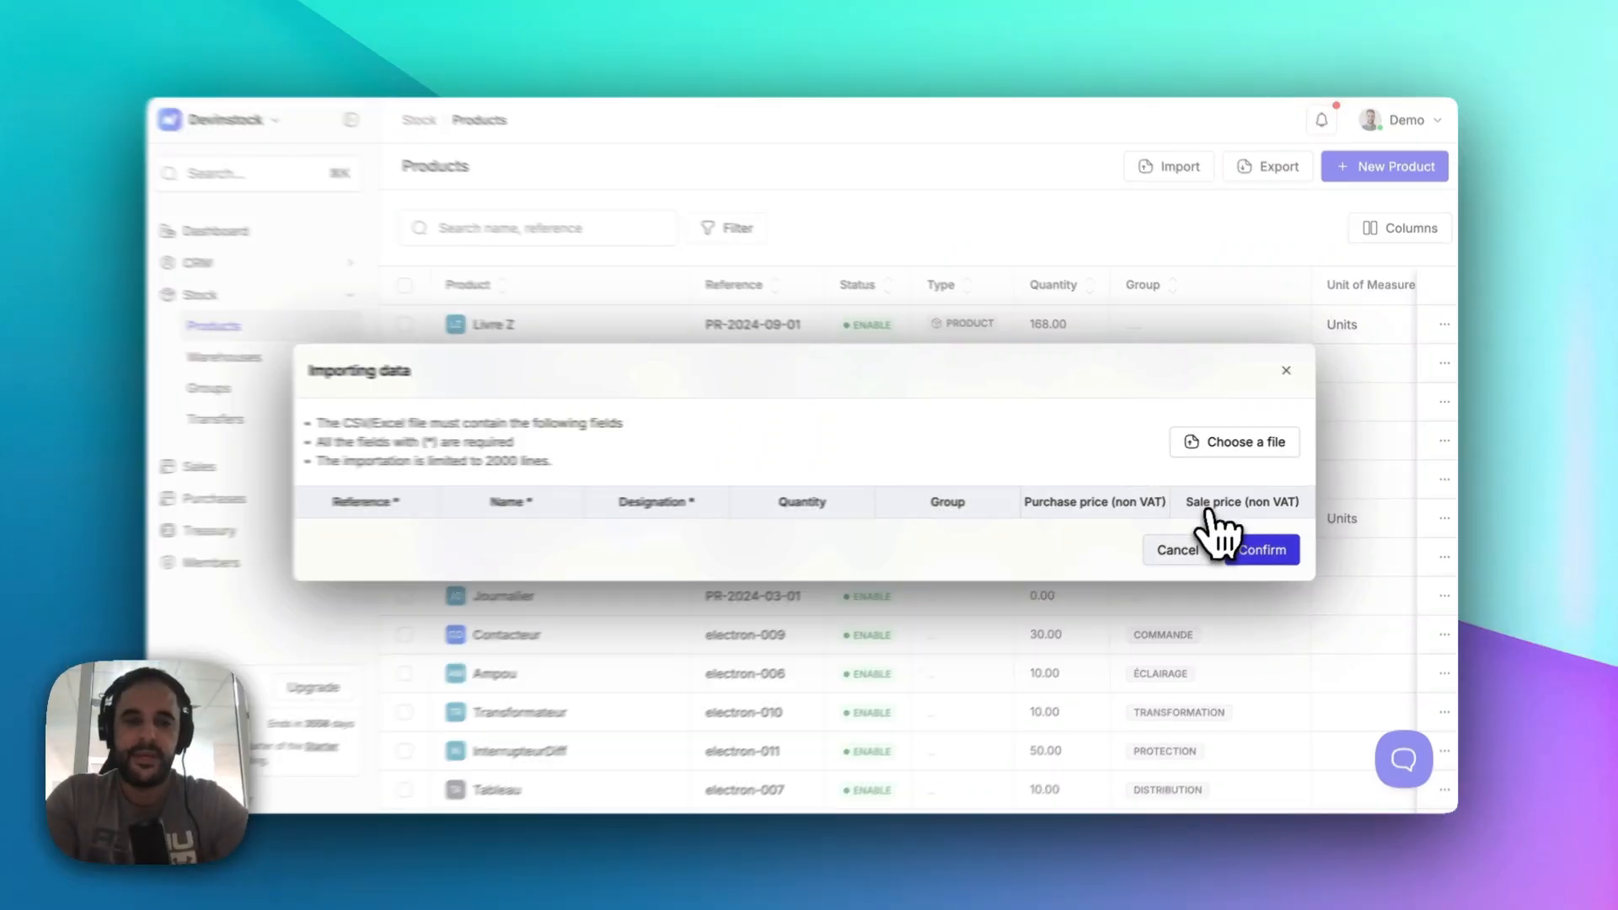
pyautogui.click(1179, 548)
# Step: Create a new product with a generated reference and enter Product XY as both its name and designation
pyautogui.click(1297, 229)
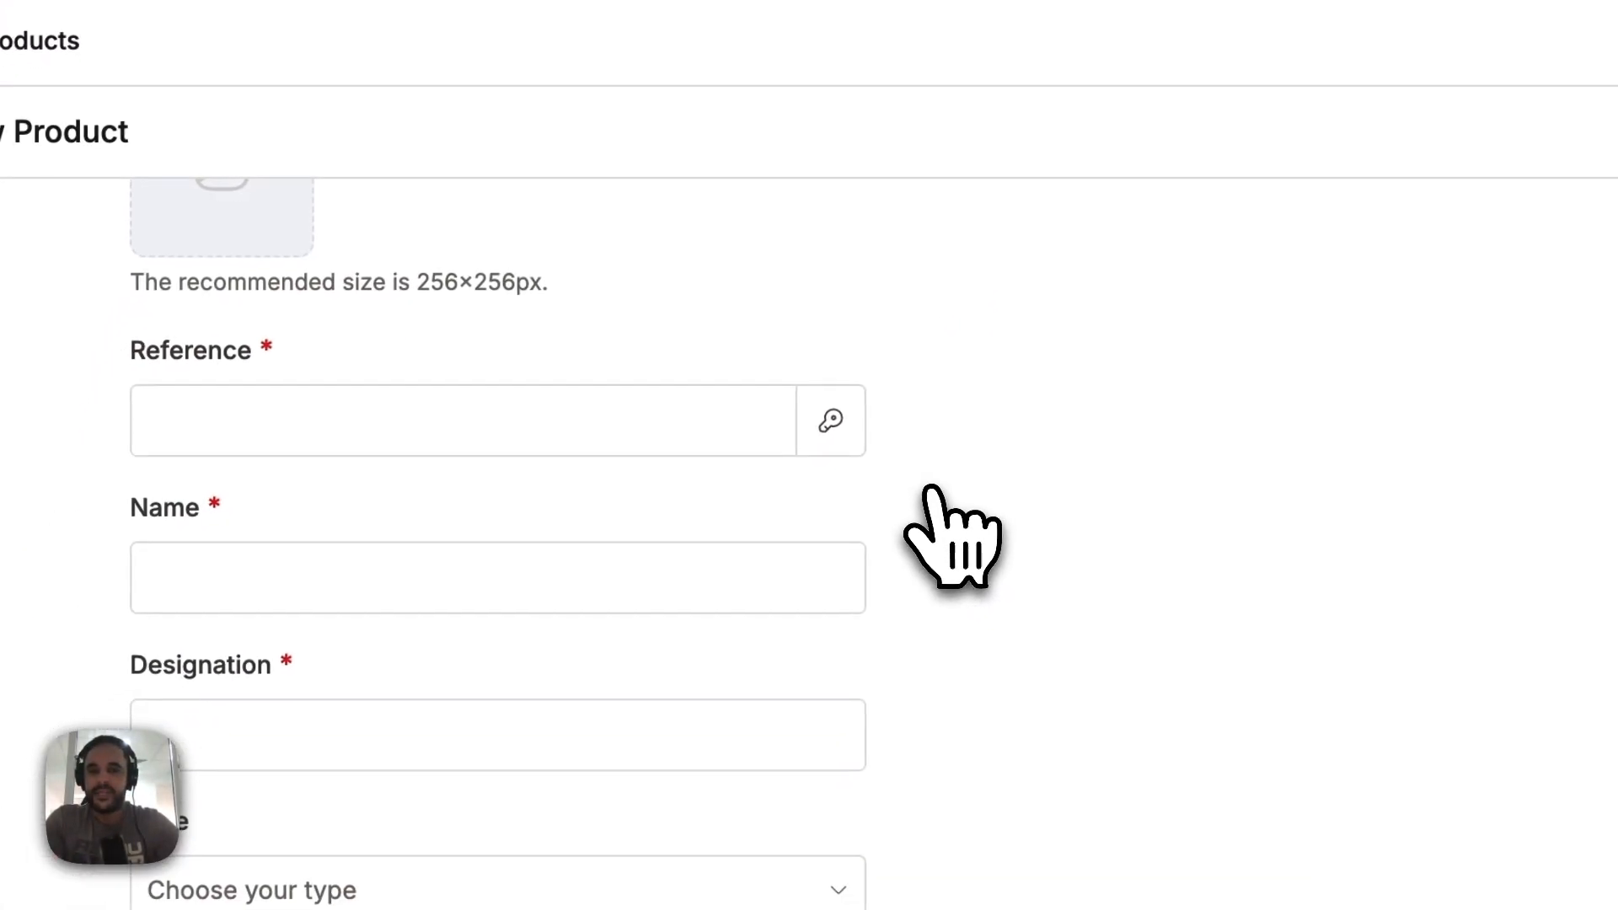
pyautogui.scroll(-1, 931, 506)
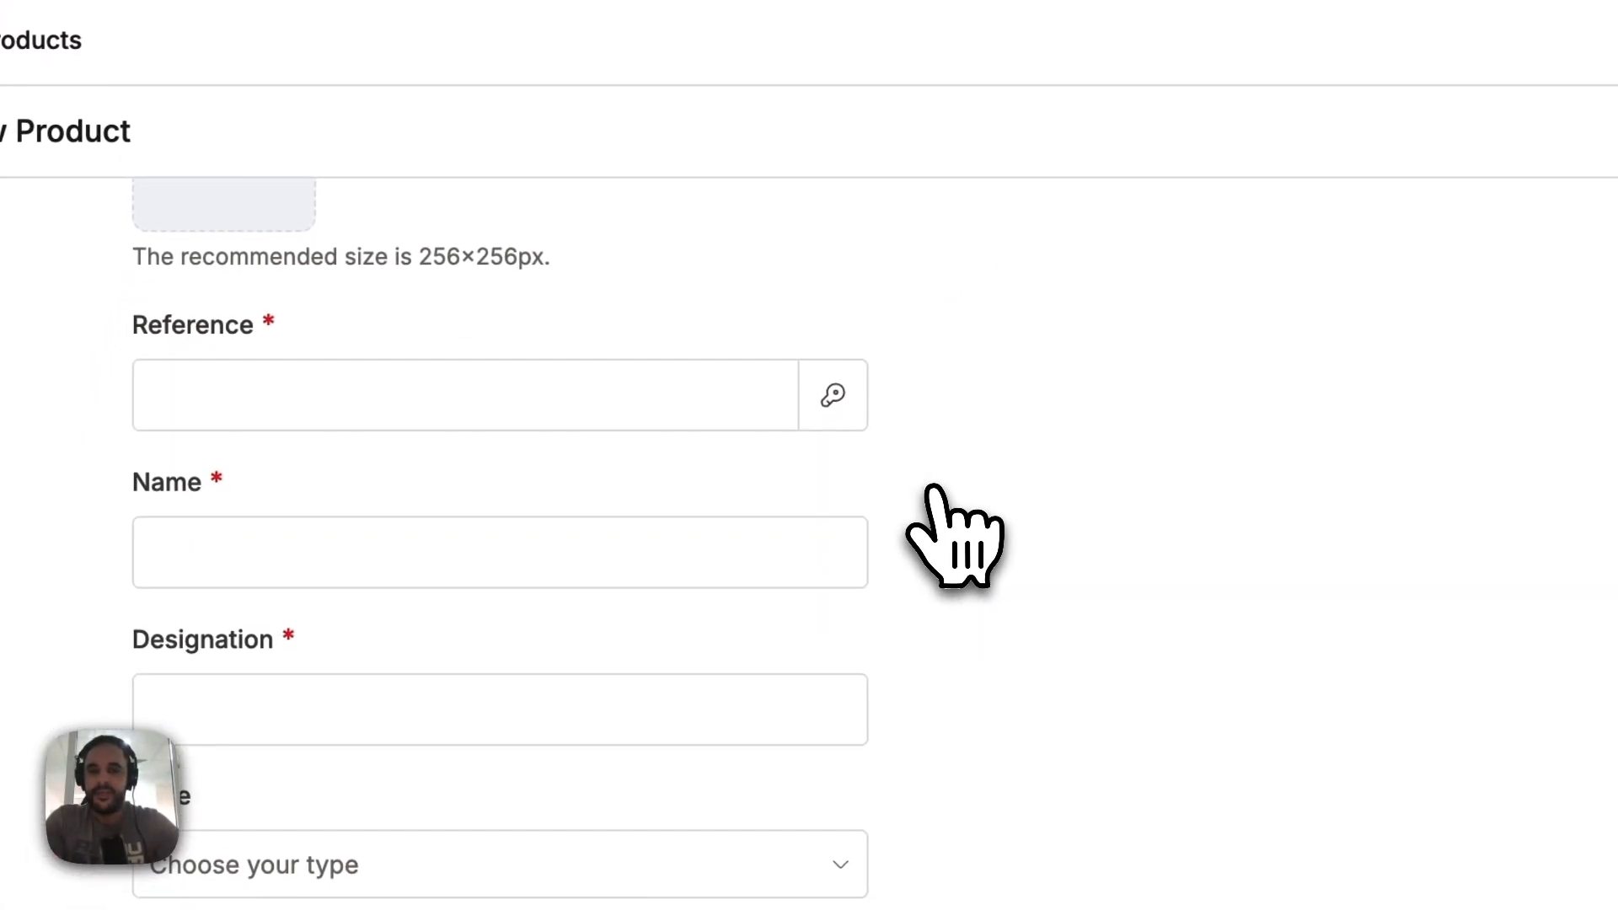
pyautogui.click(833, 396)
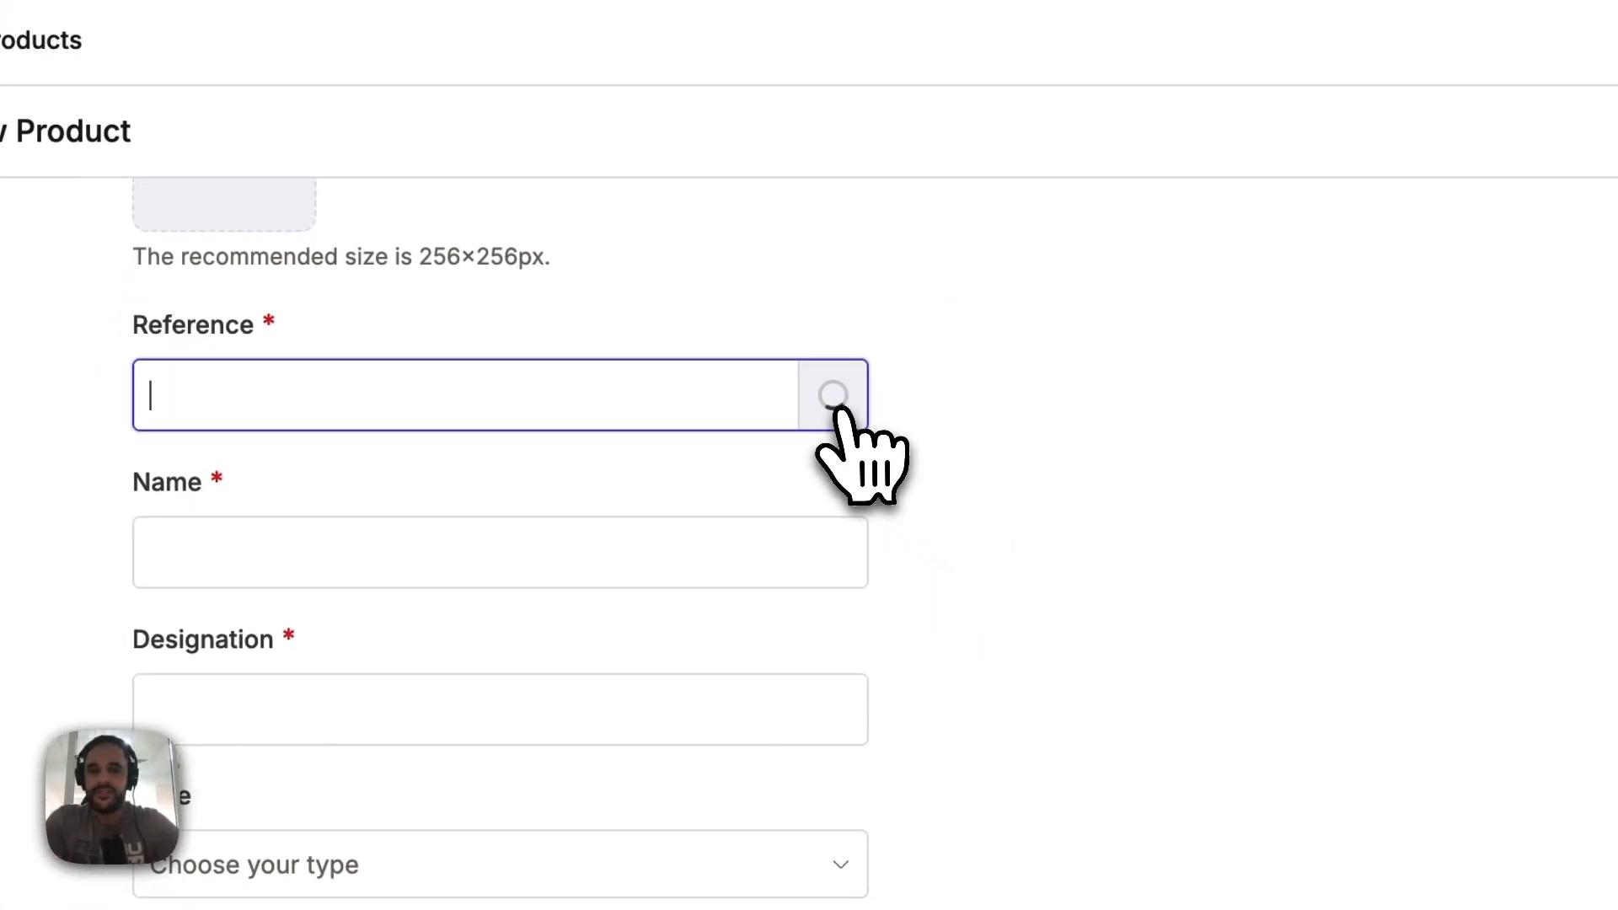
pyautogui.click(574, 557)
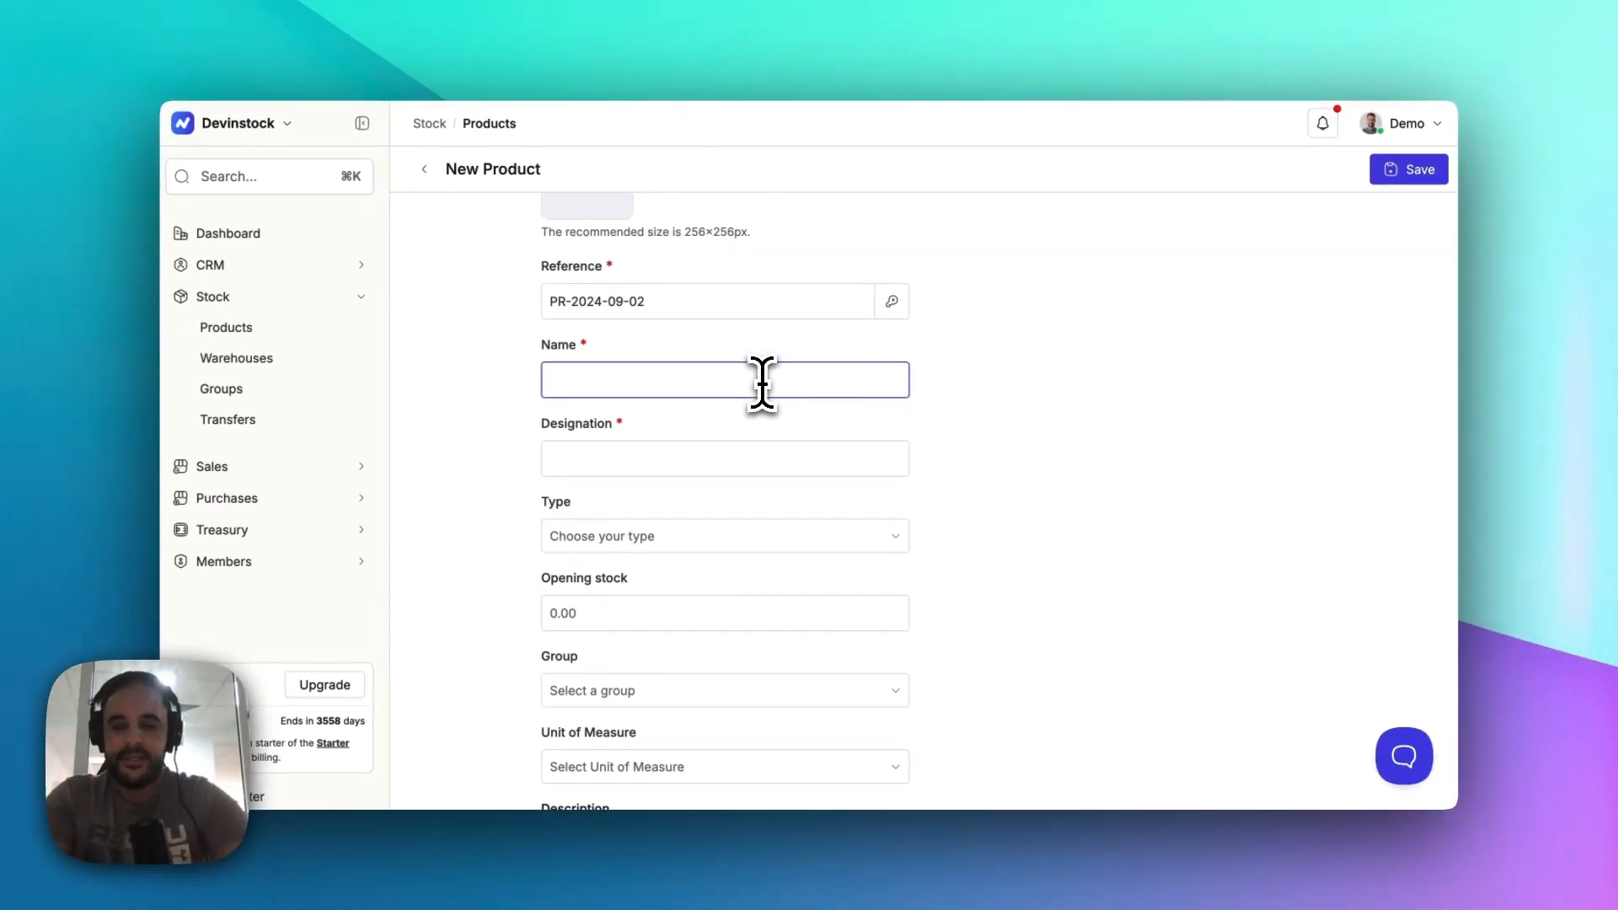
pyautogui.write('Product XY')
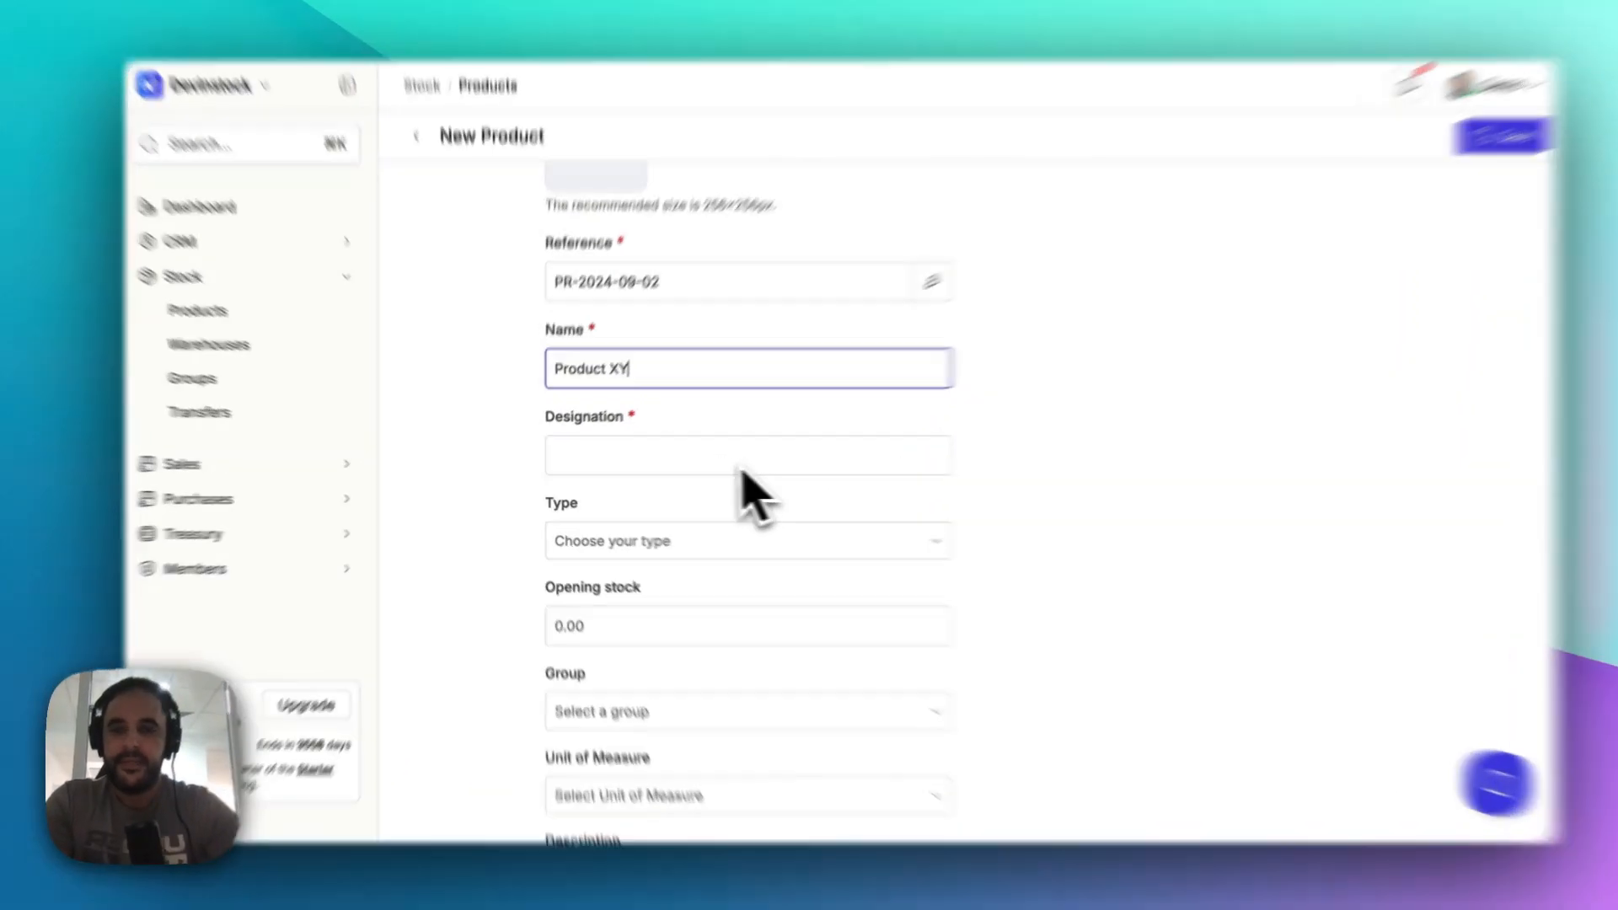
pyautogui.click(623, 464)
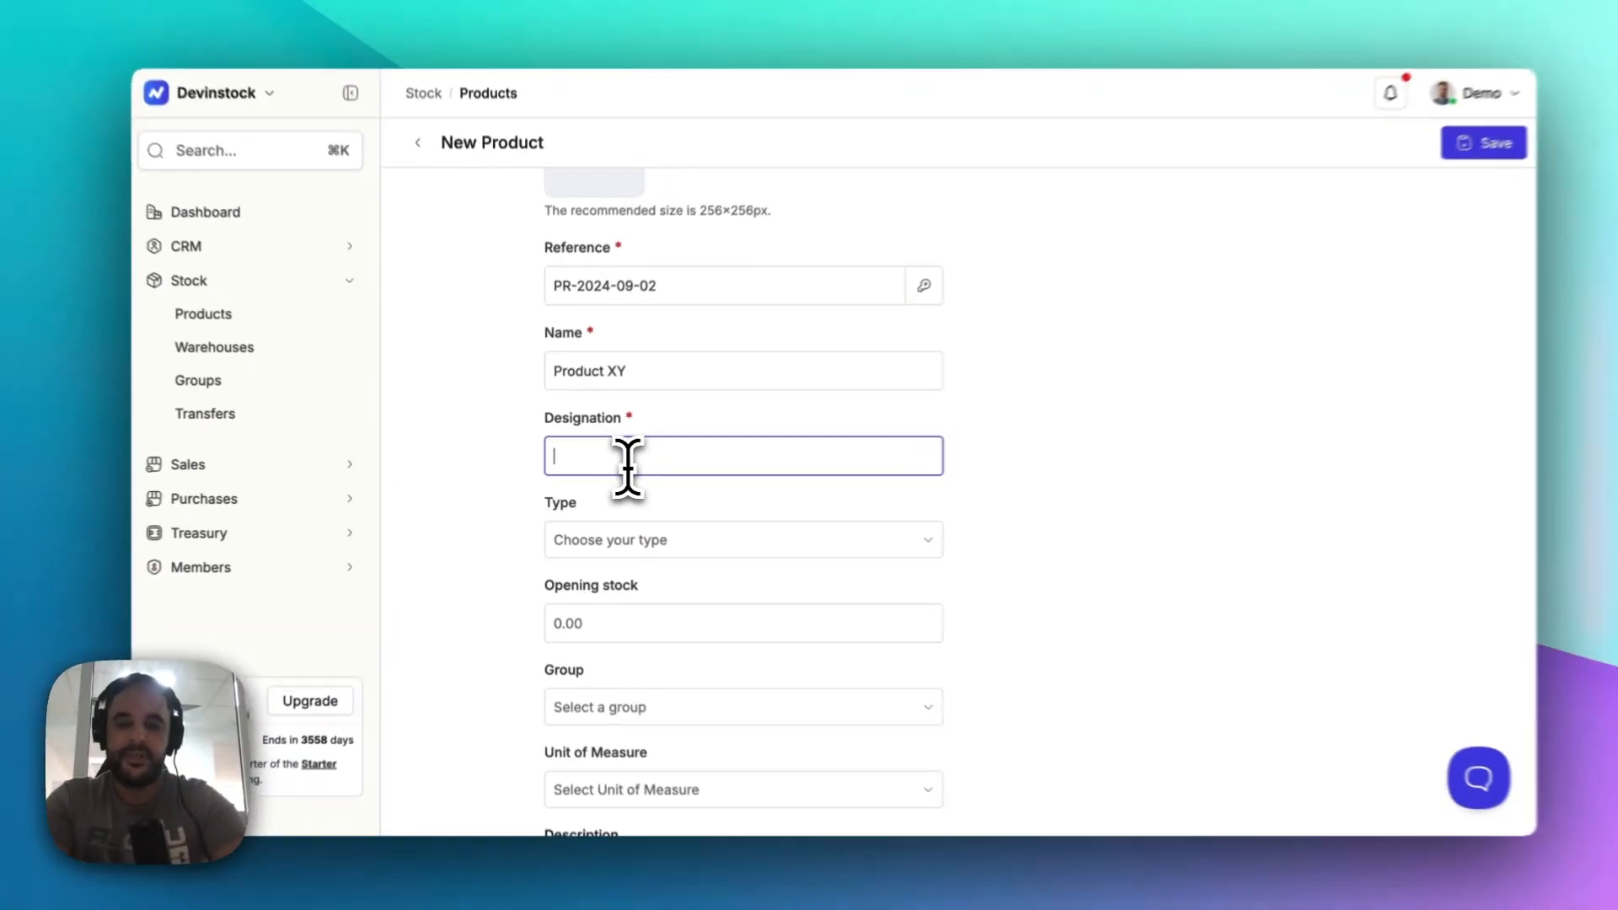
pyautogui.write('Product XY')
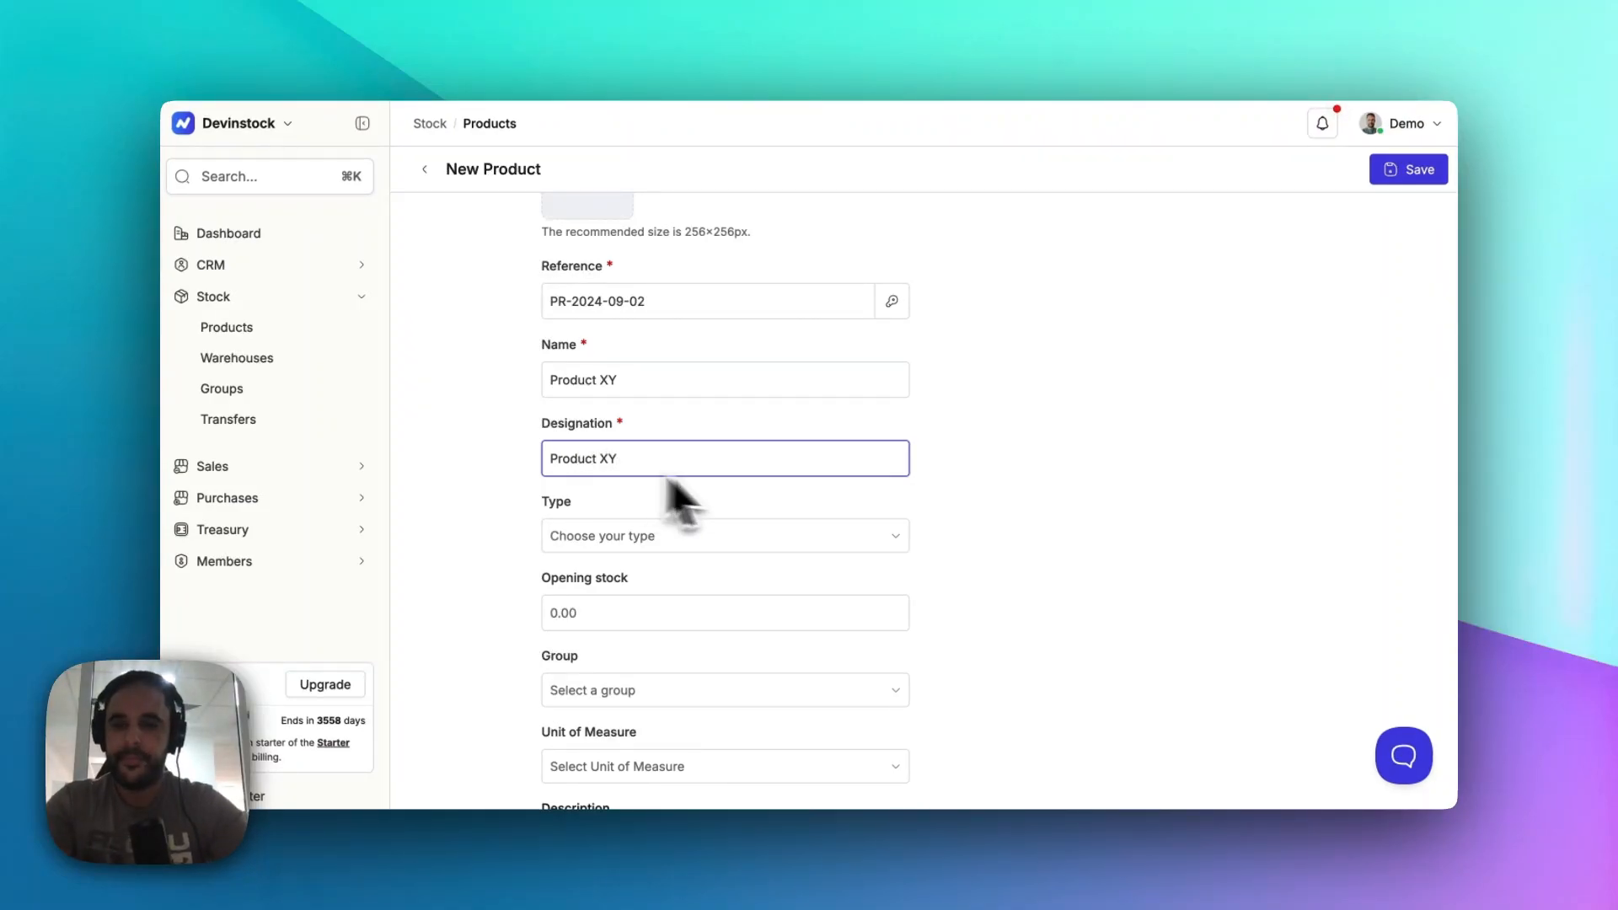
# Step: Set the new product's opening stock to 100 and its type to Product
pyautogui.scroll(-1, 758, 531)
pyautogui.click(741, 556)
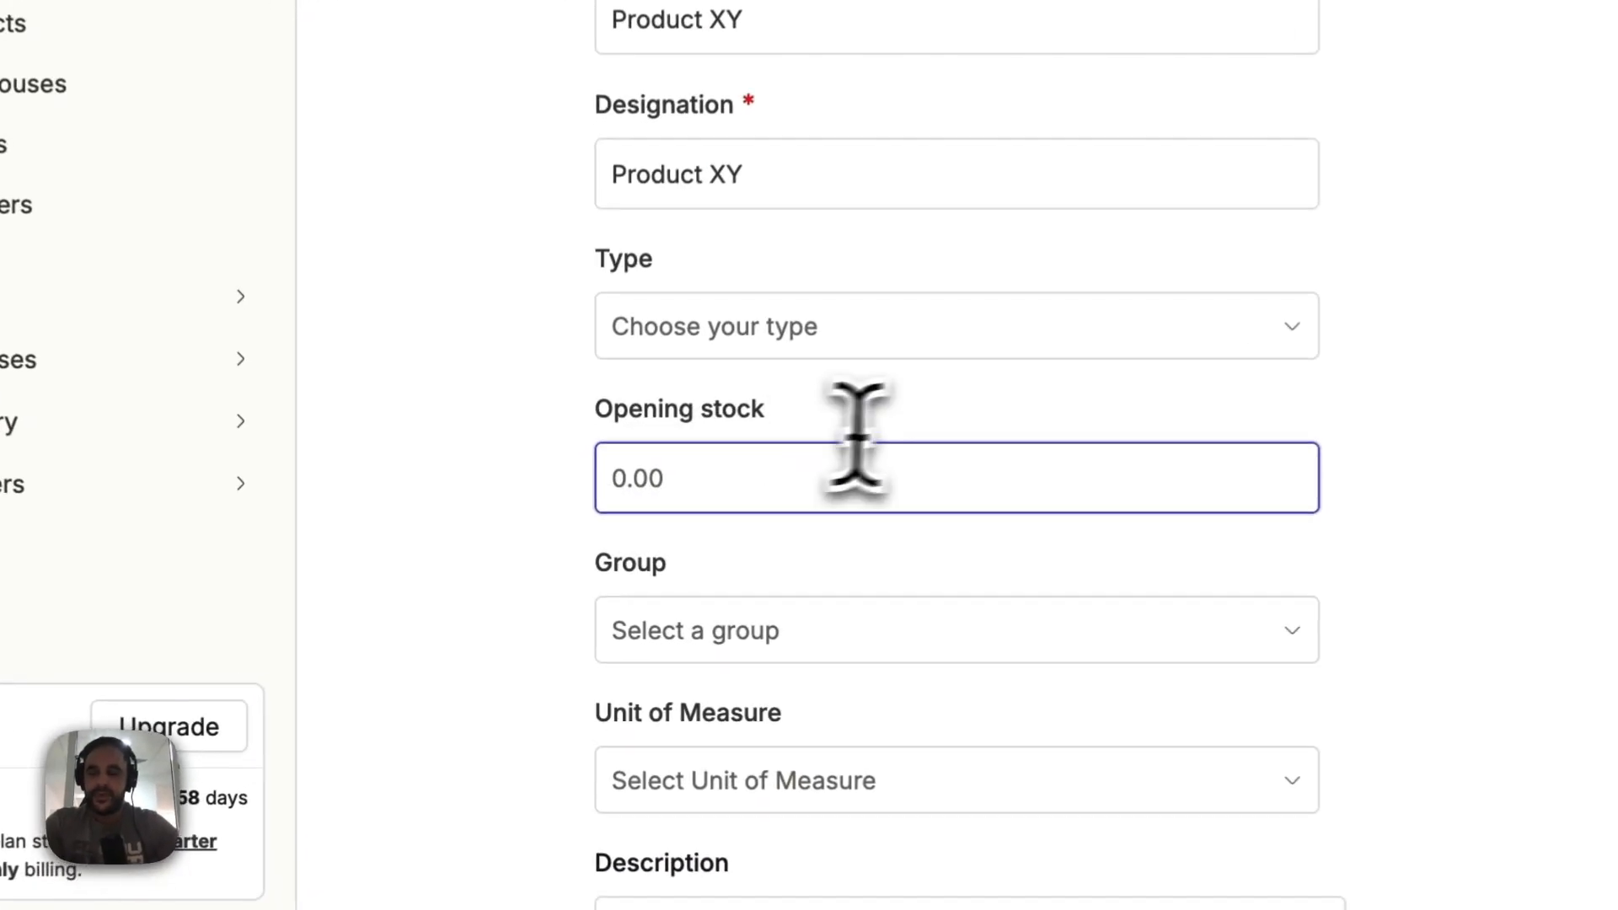
pyautogui.write('100')
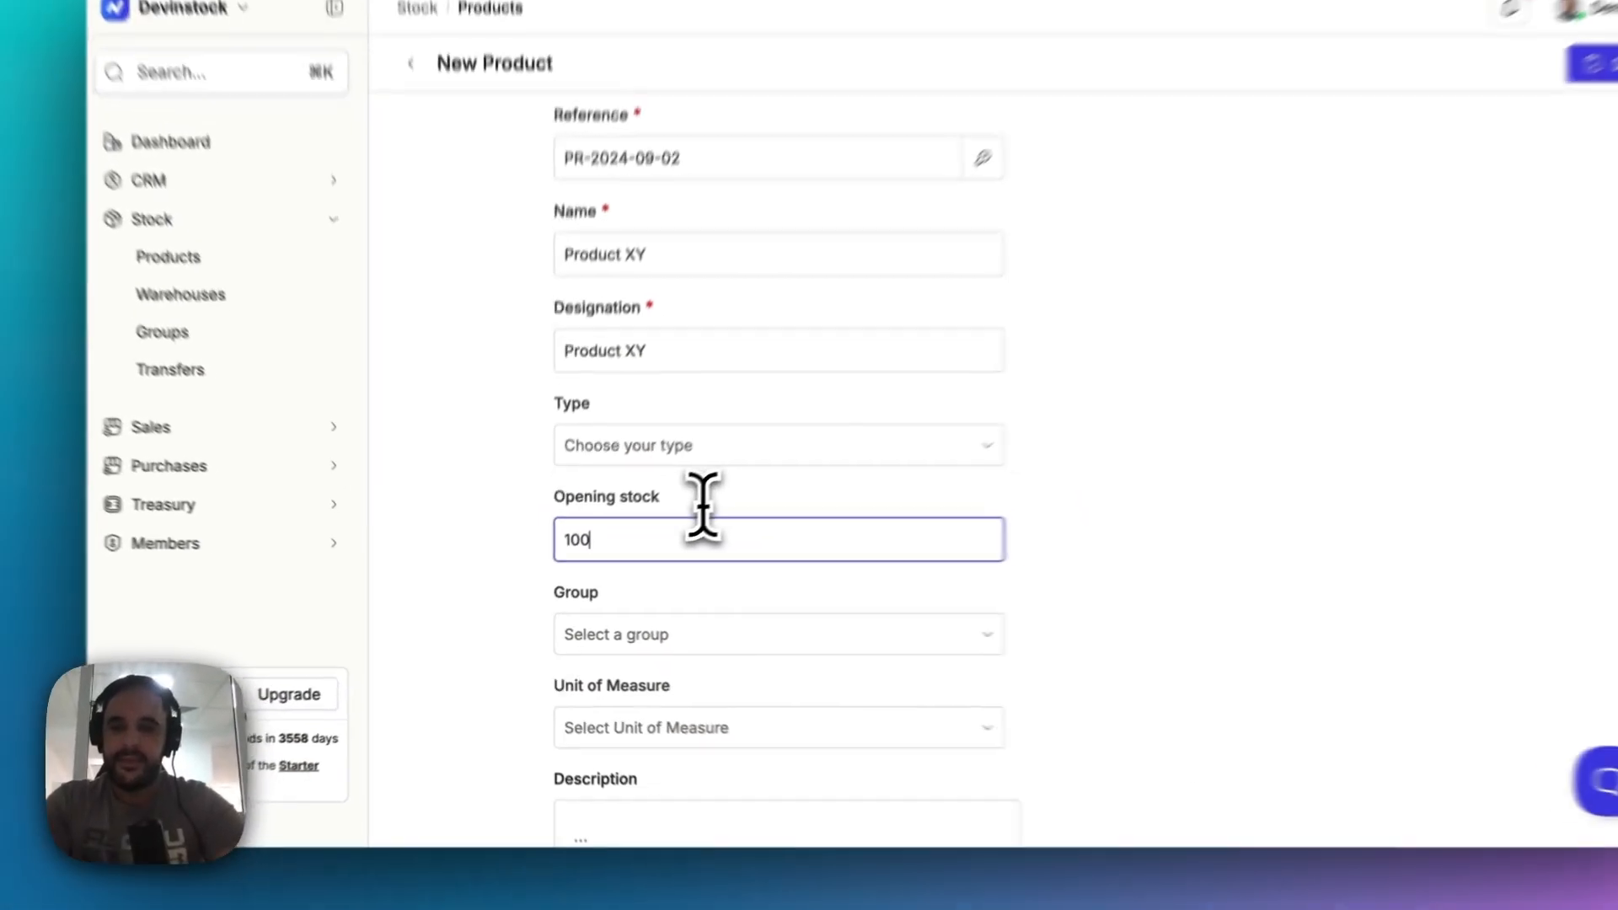
pyautogui.scroll(-3, 1054, 502)
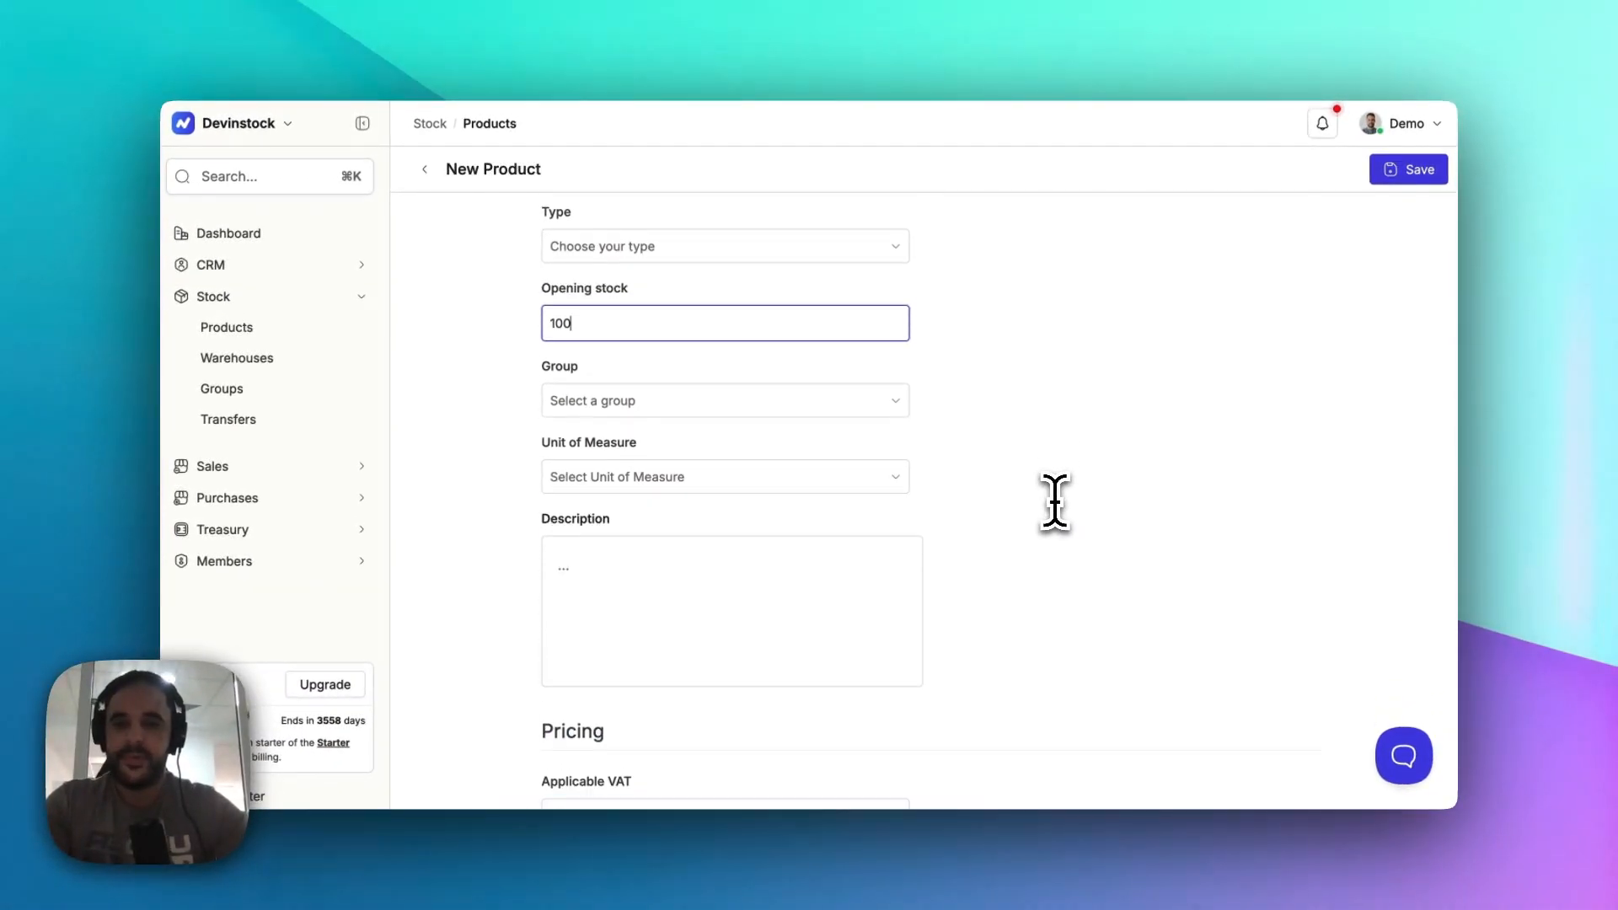
pyautogui.scroll(1, 1053, 502)
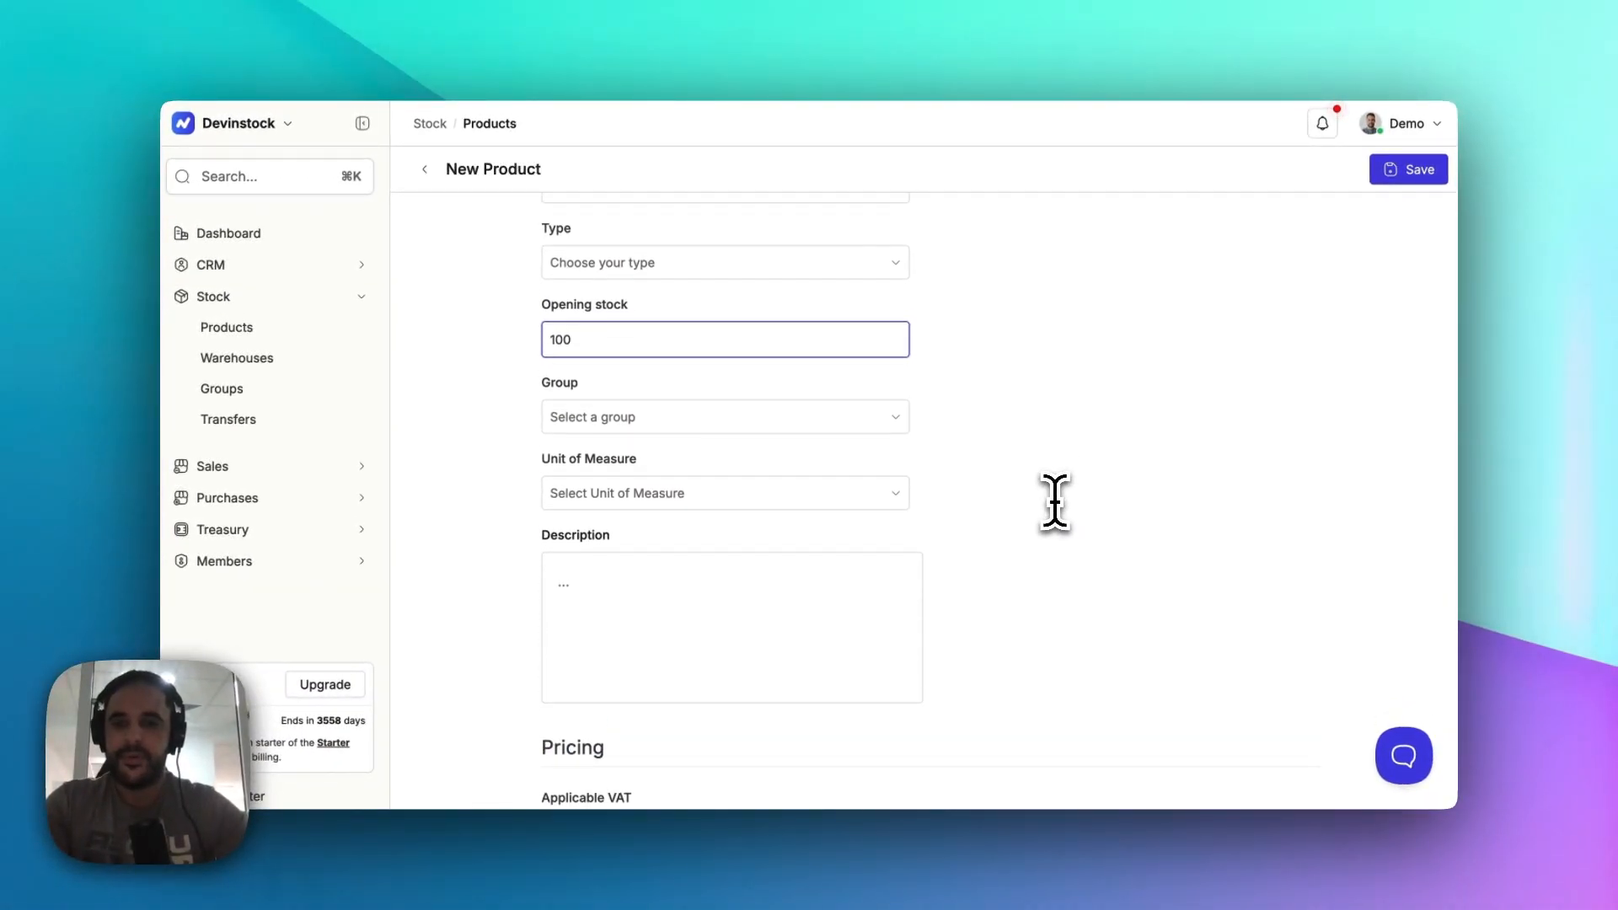
pyautogui.click(859, 282)
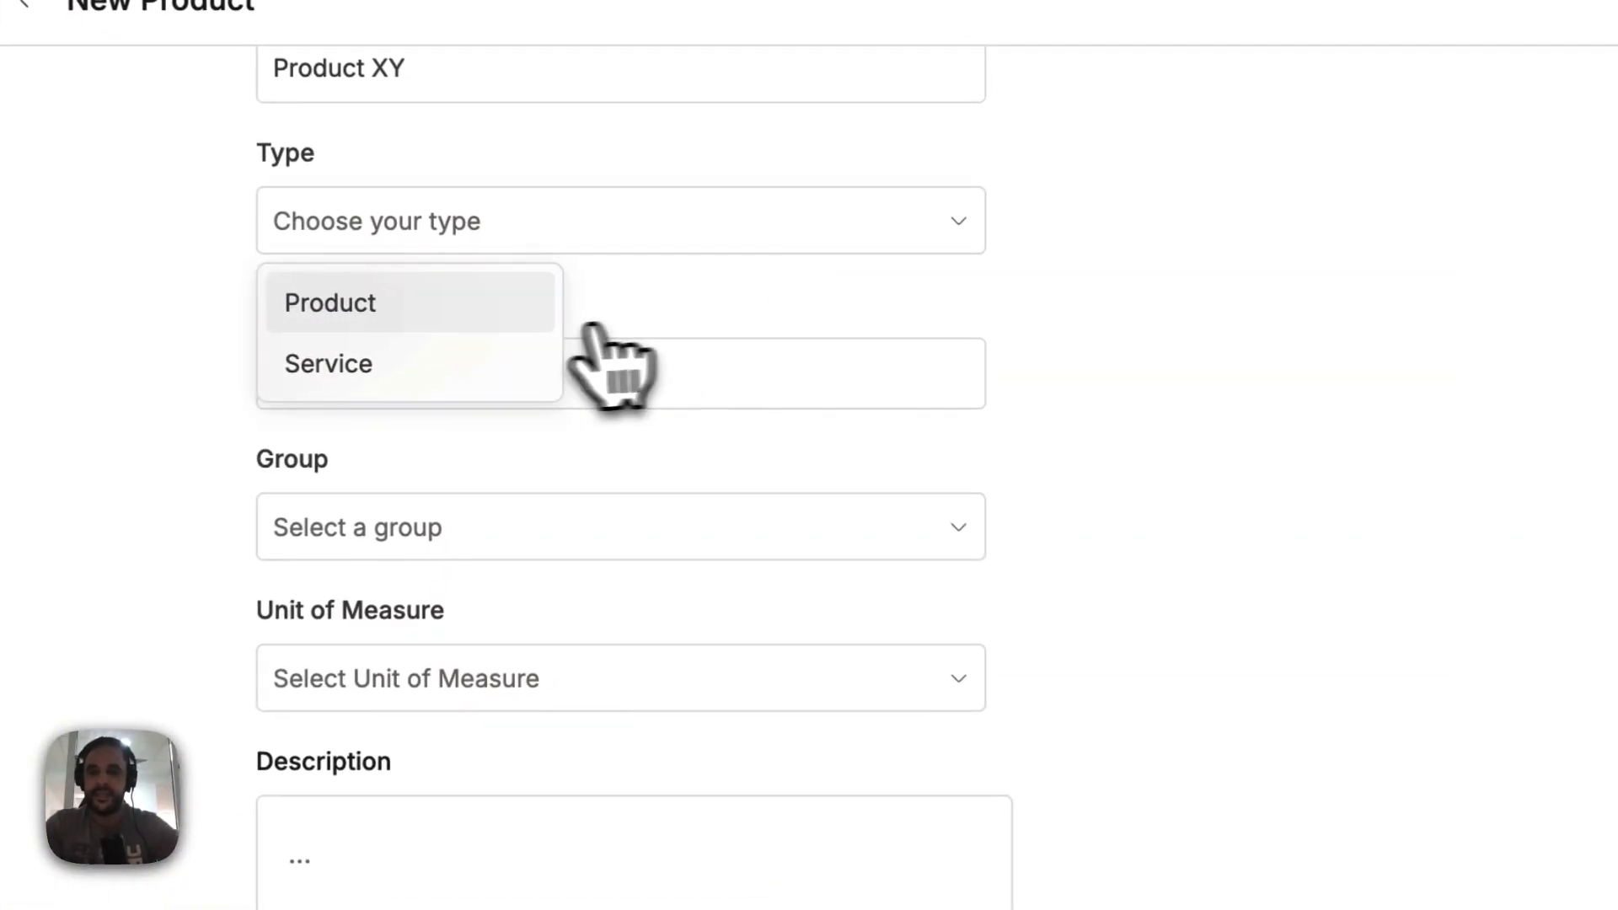
pyautogui.click(472, 303)
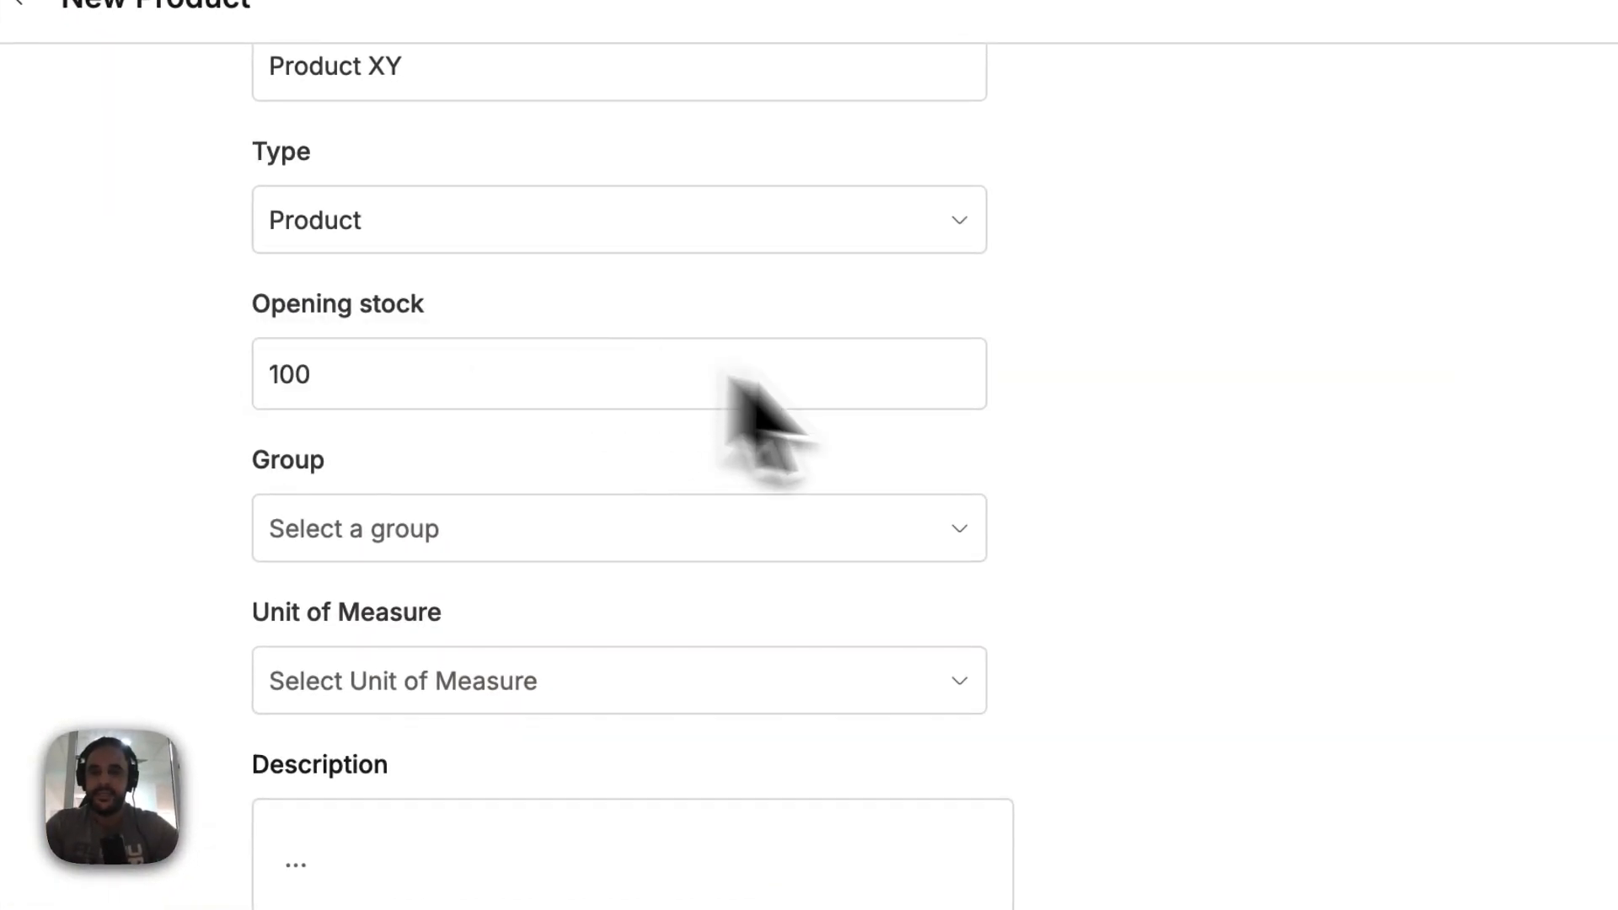
# Step: Assign the product to the Ordinateurs group and set its unit of measure to Units
pyautogui.click(954, 524)
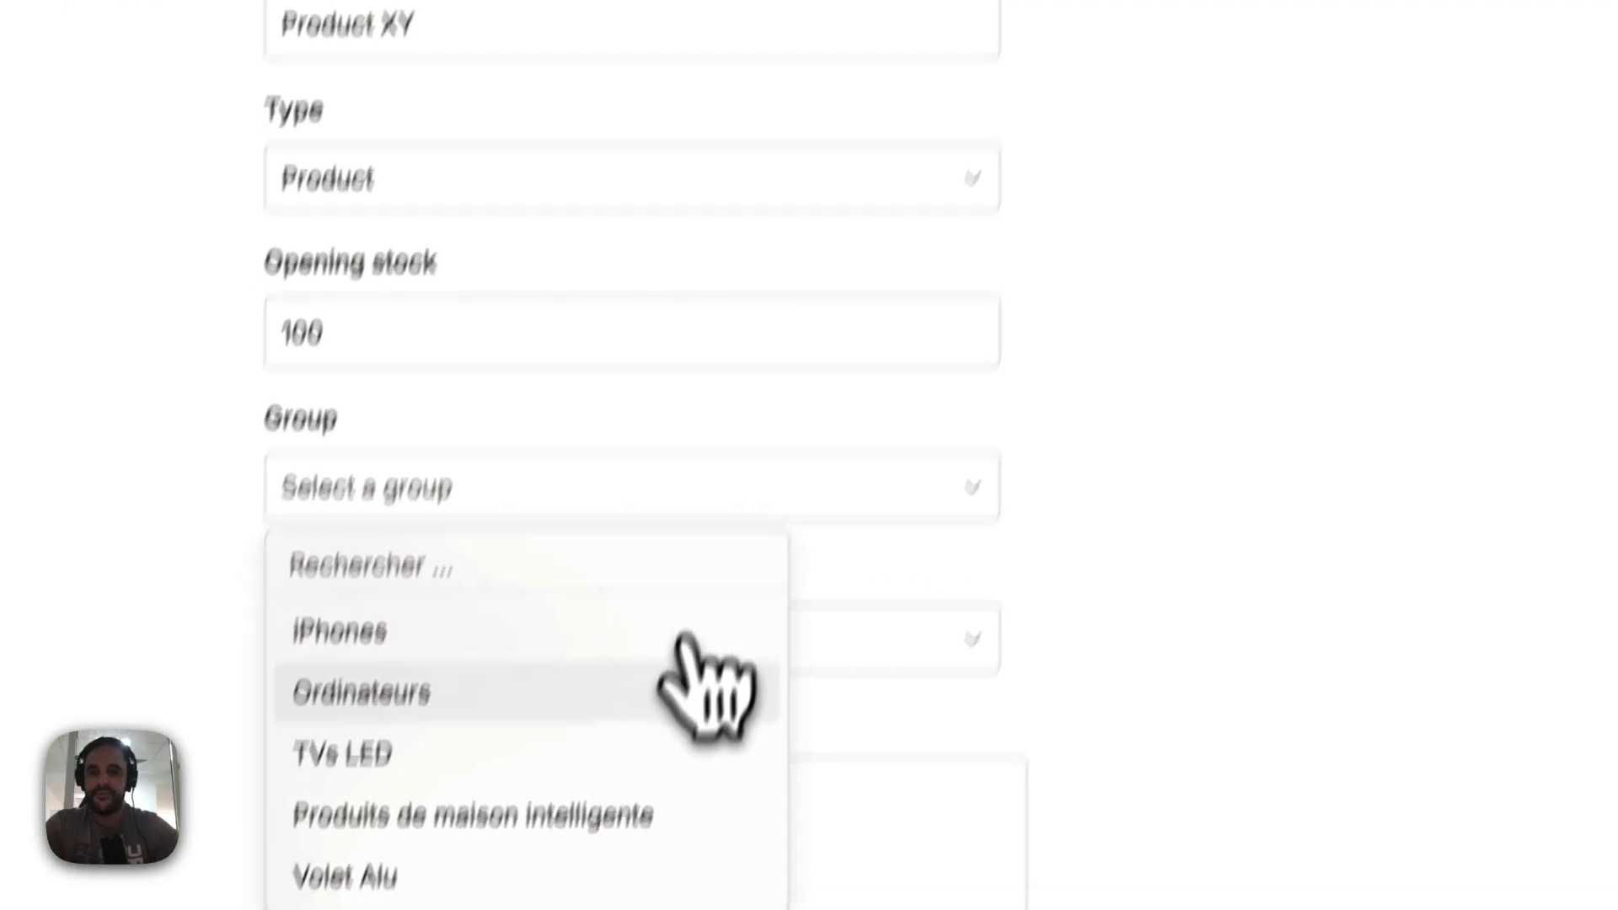
pyautogui.click(459, 744)
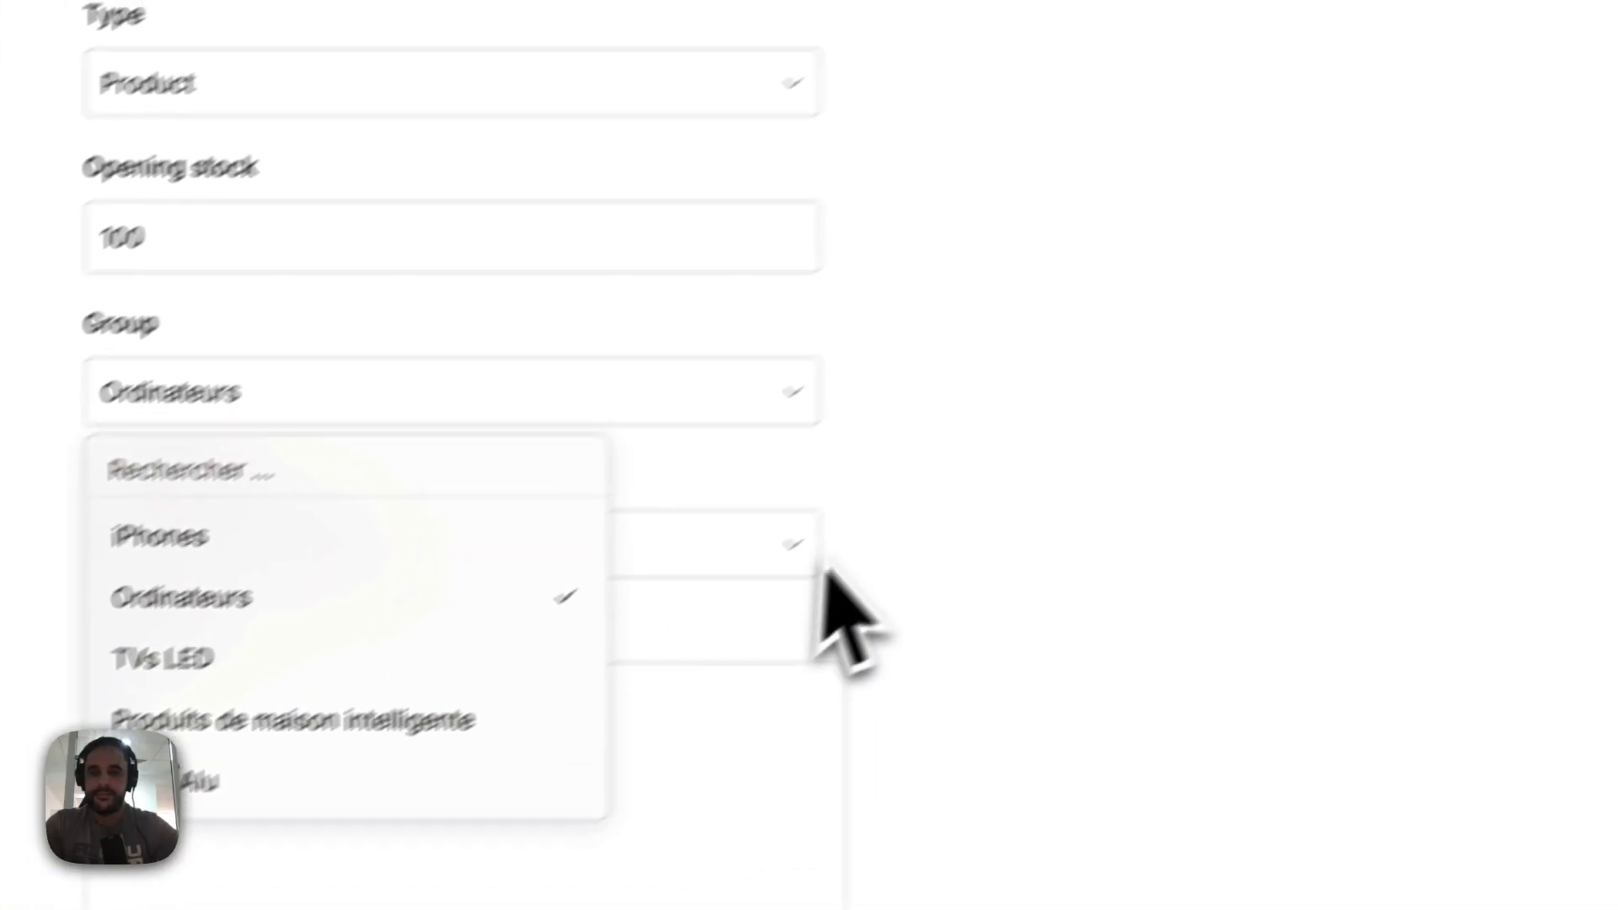
pyautogui.click(1087, 421)
pyautogui.click(649, 294)
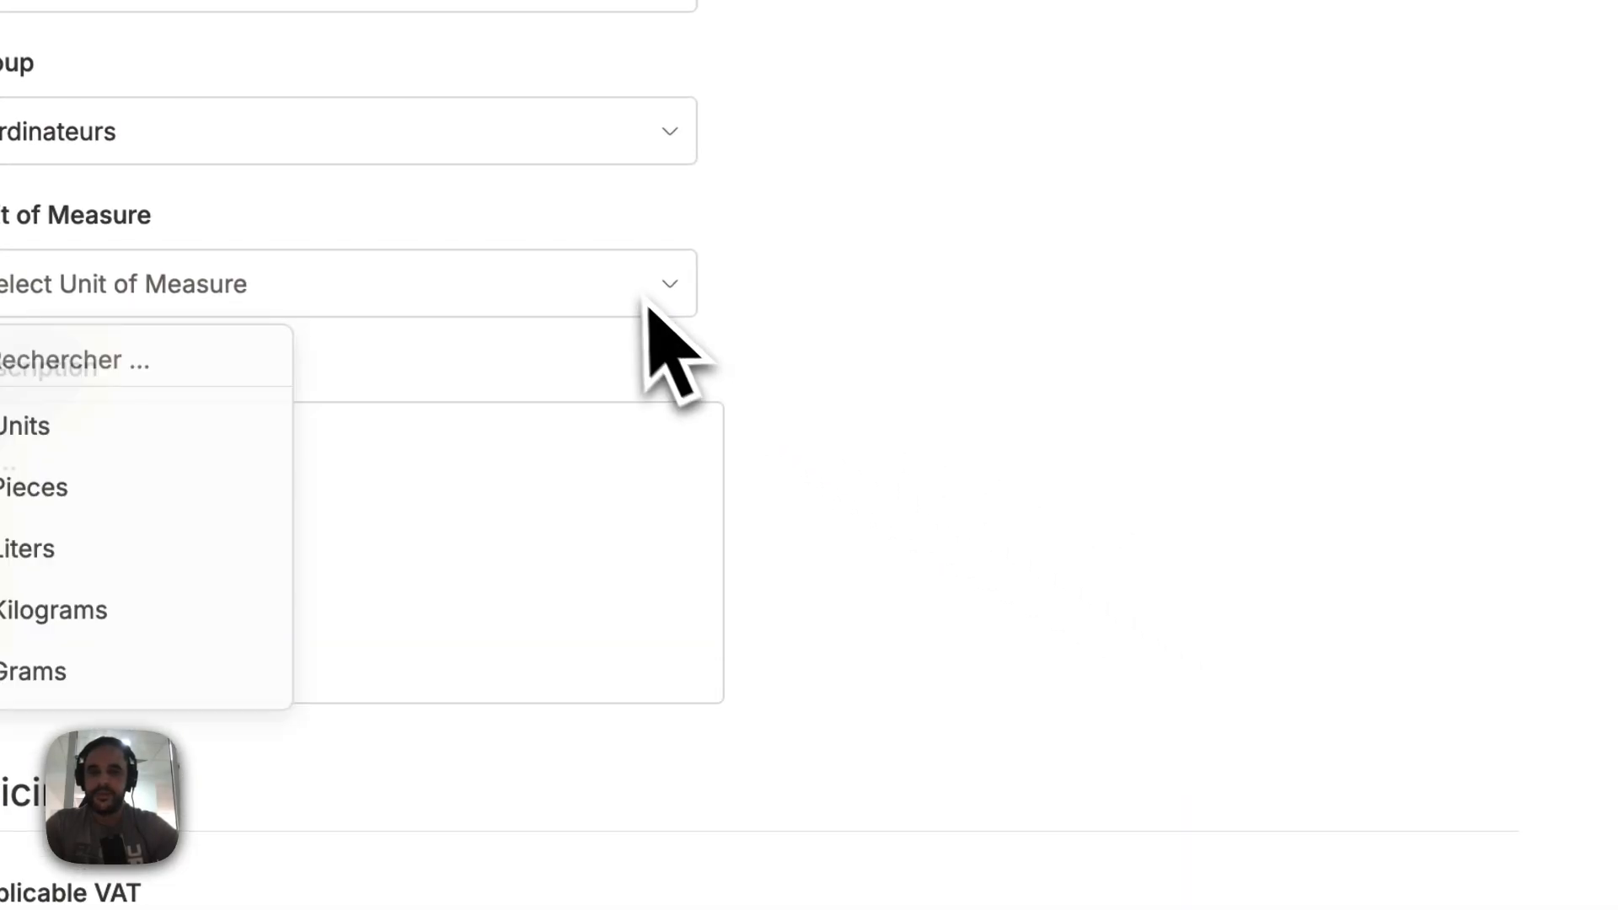
pyautogui.scroll(-3, 269, 497)
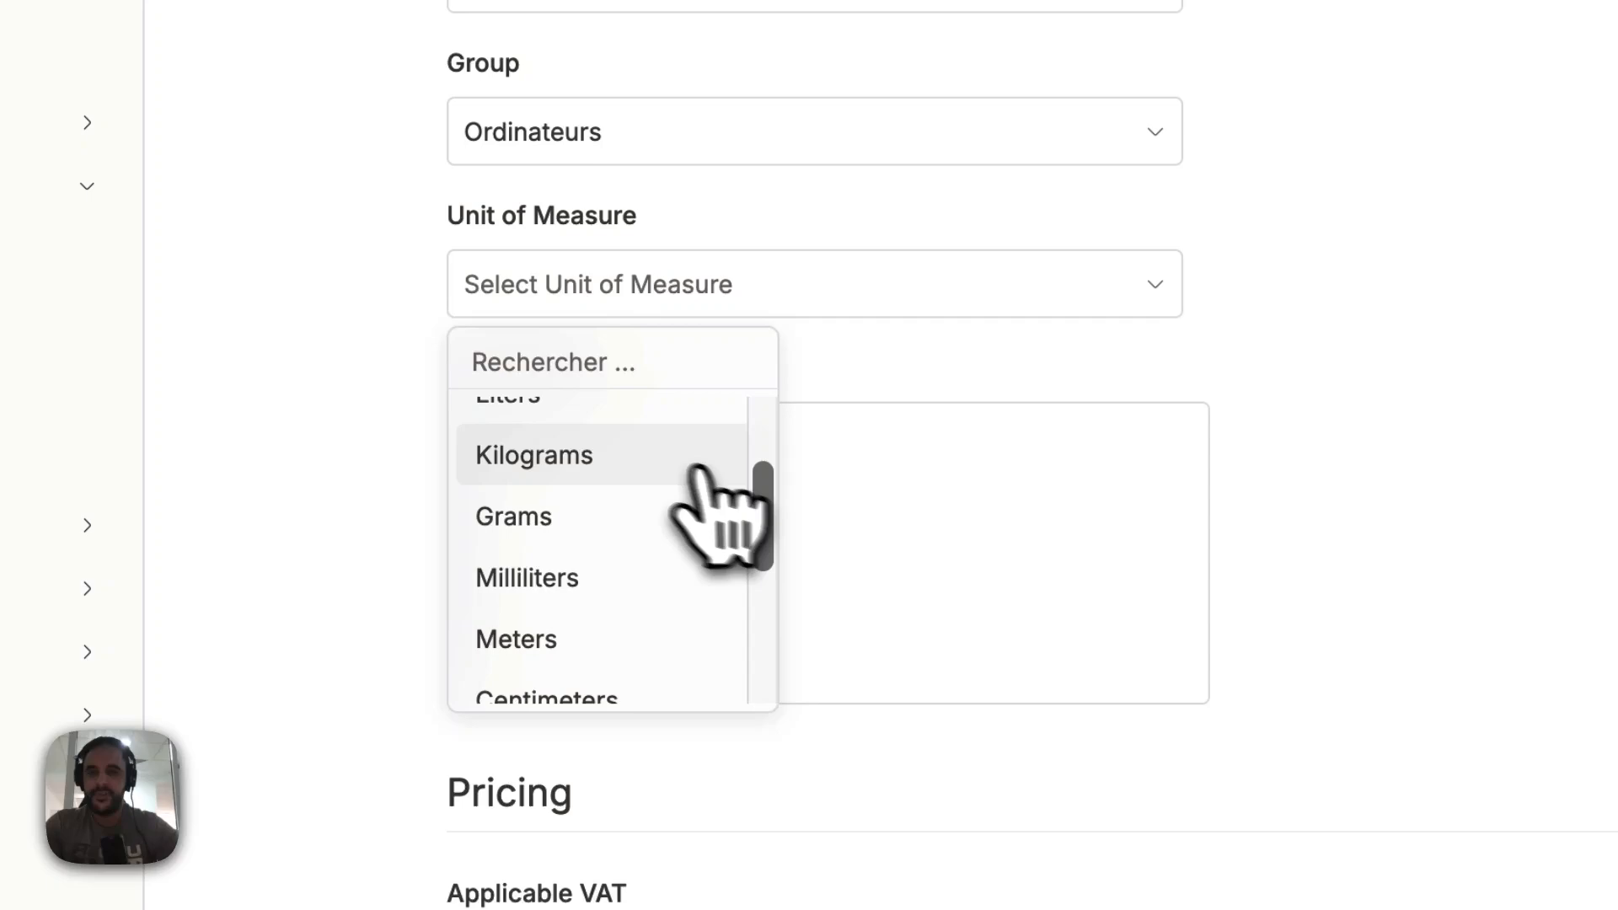
pyautogui.scroll(2, 657, 471)
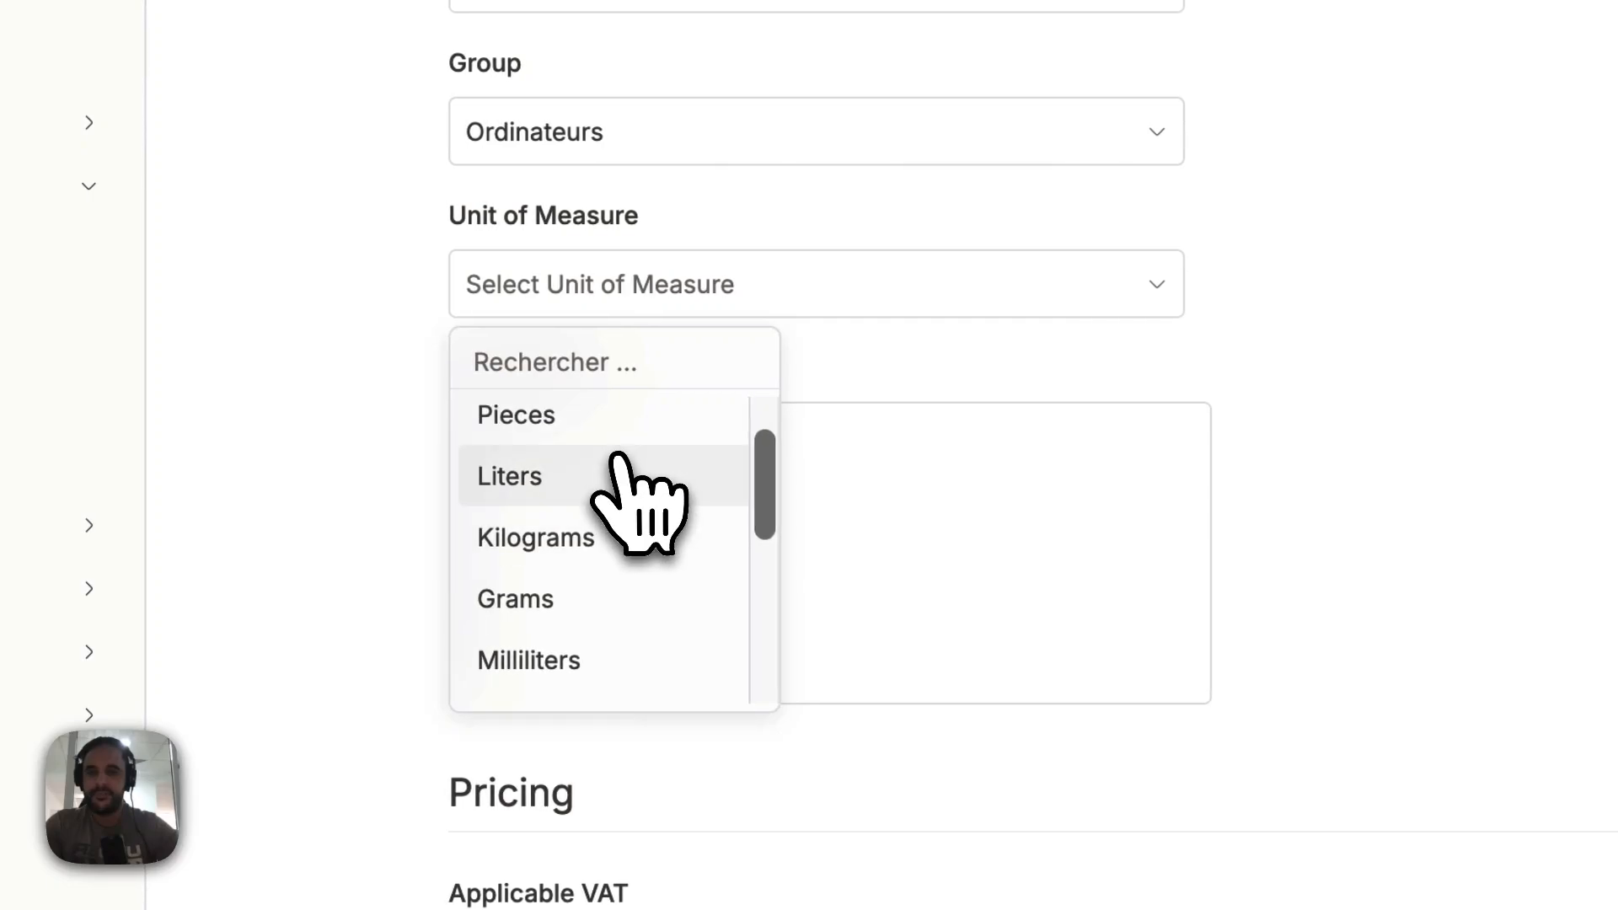
pyautogui.click(573, 433)
# Step: Price the product with a purchase price of 900, a cost of 1000 and a margin of 30 percent, leaving the VAT unset
pyautogui.scroll(-6, 1230, 581)
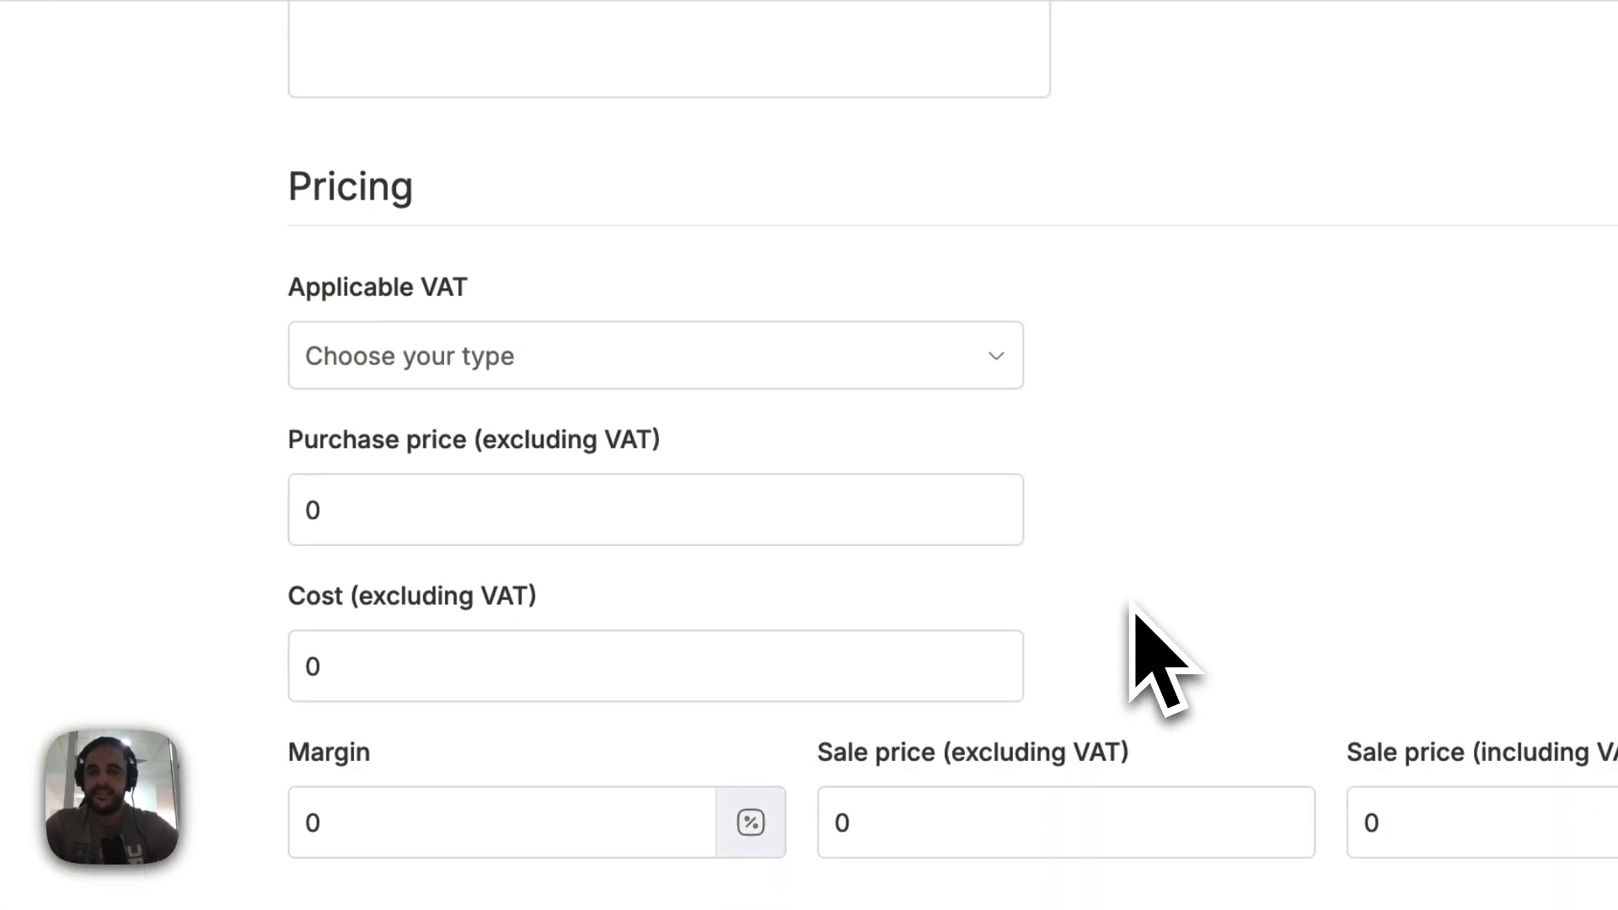
pyautogui.click(443, 348)
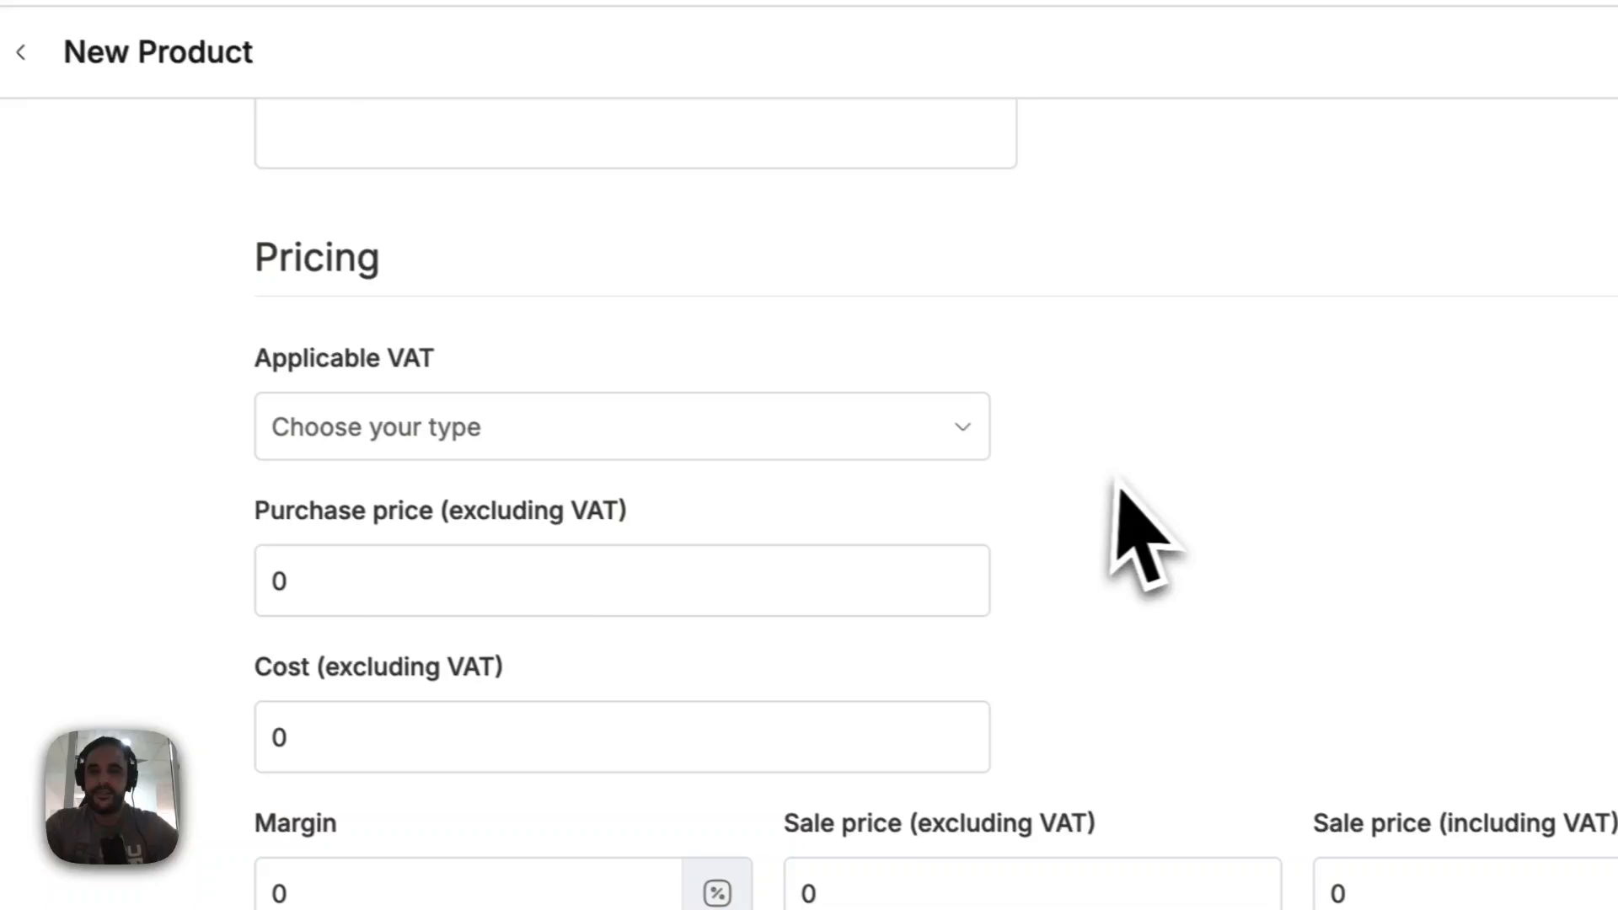
pyautogui.scroll(-3, 1144, 535)
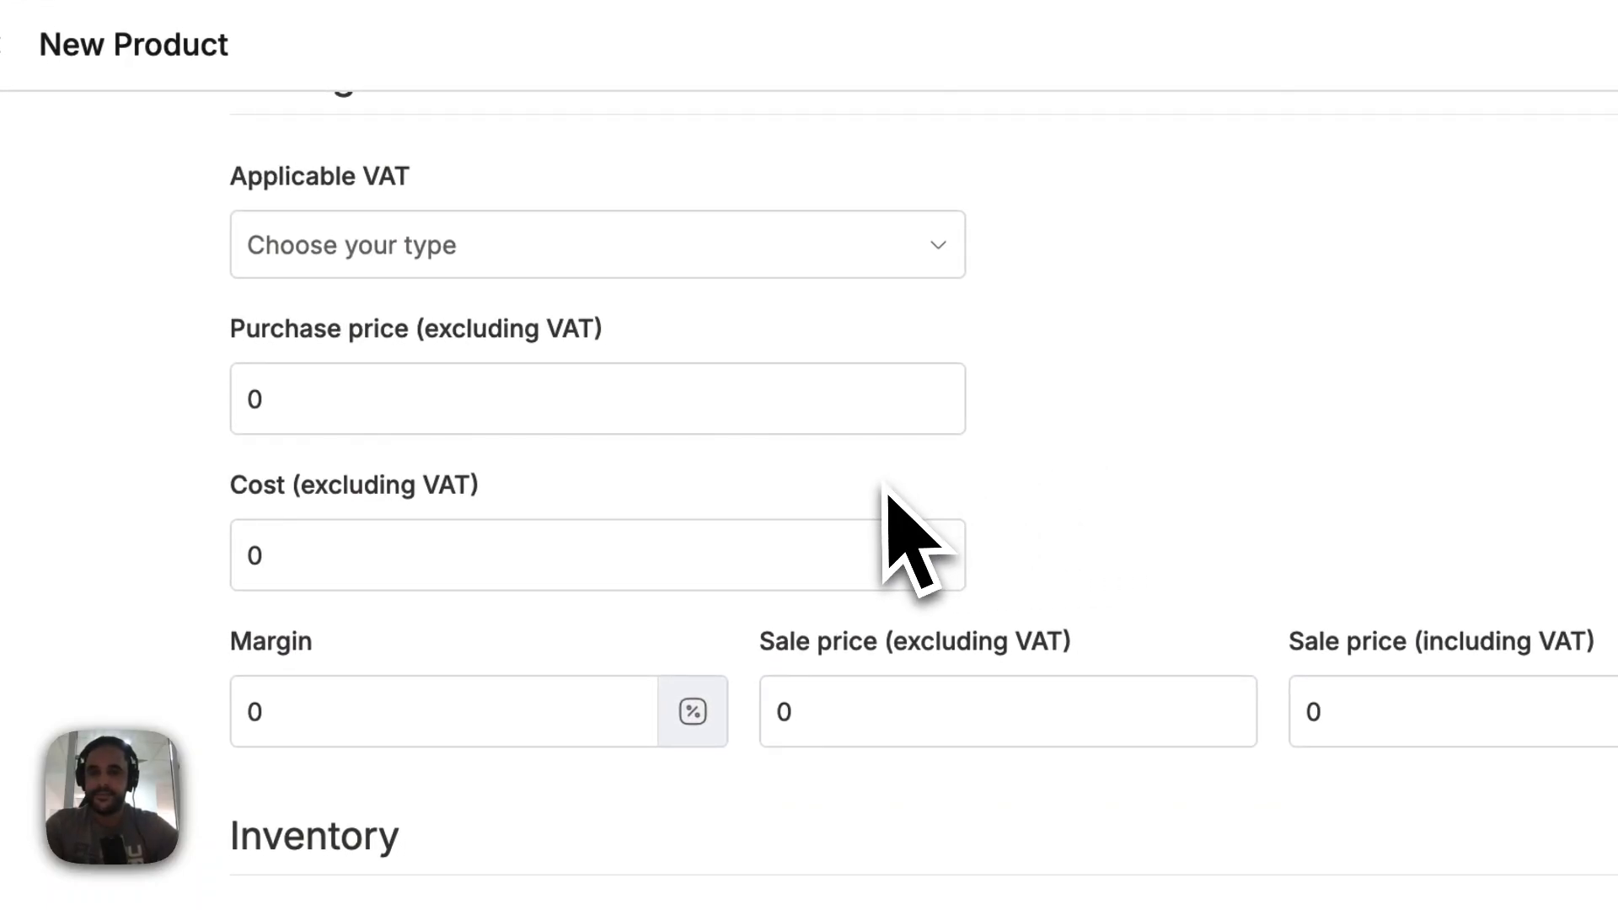
pyautogui.click(413, 400)
pyautogui.press('BackSpace')
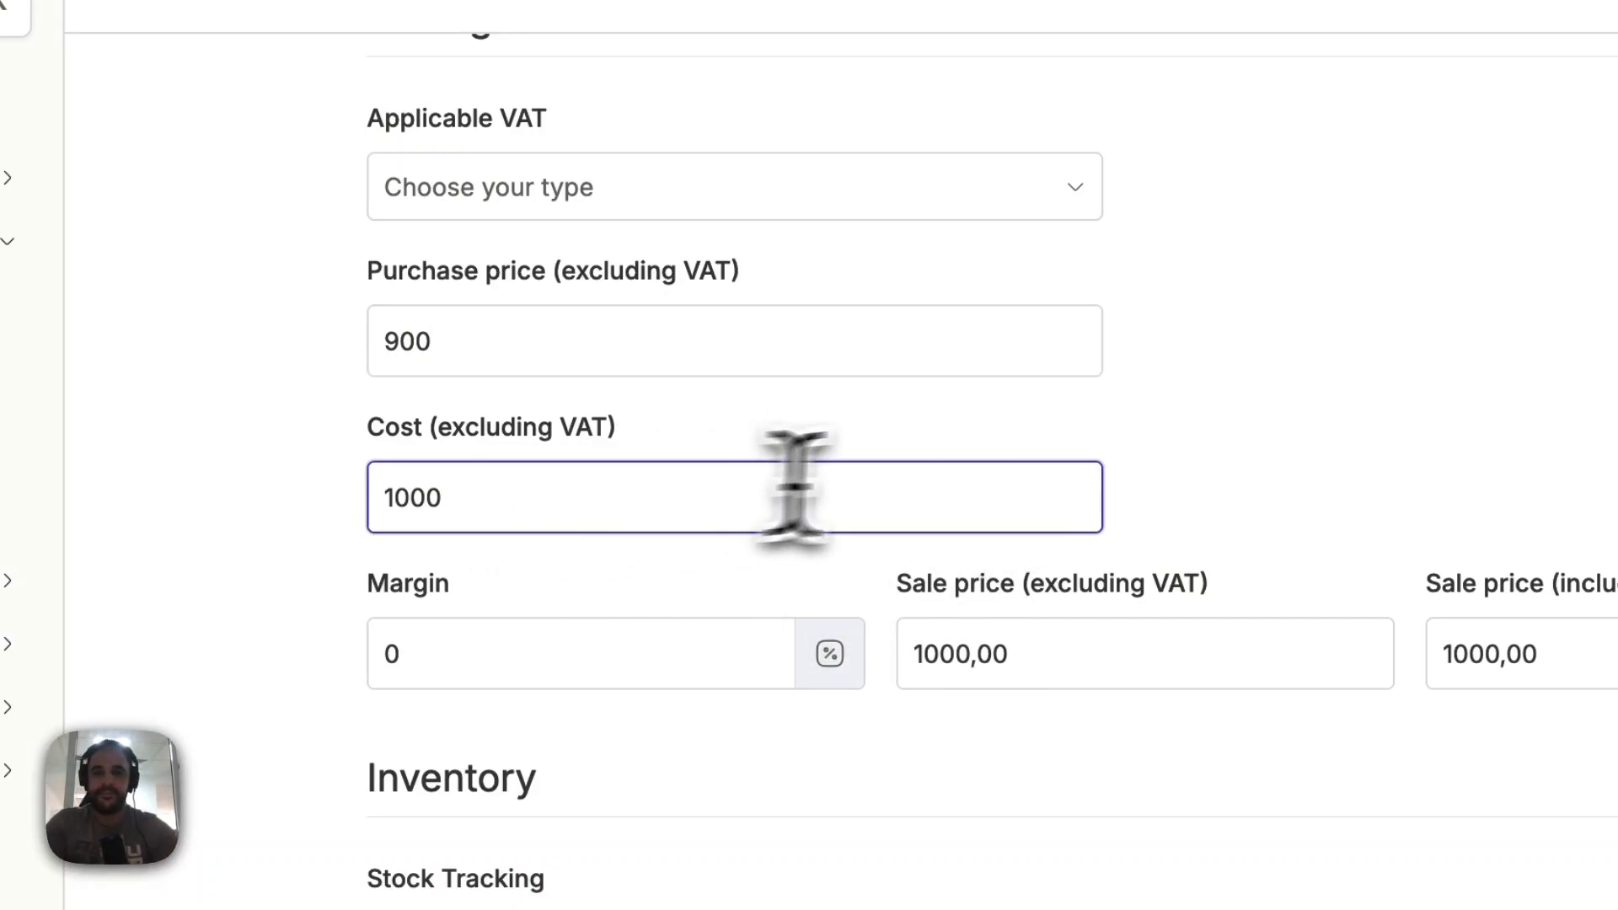
pyautogui.click(583, 645)
pyautogui.press('BackSpace')
pyautogui.write('3')
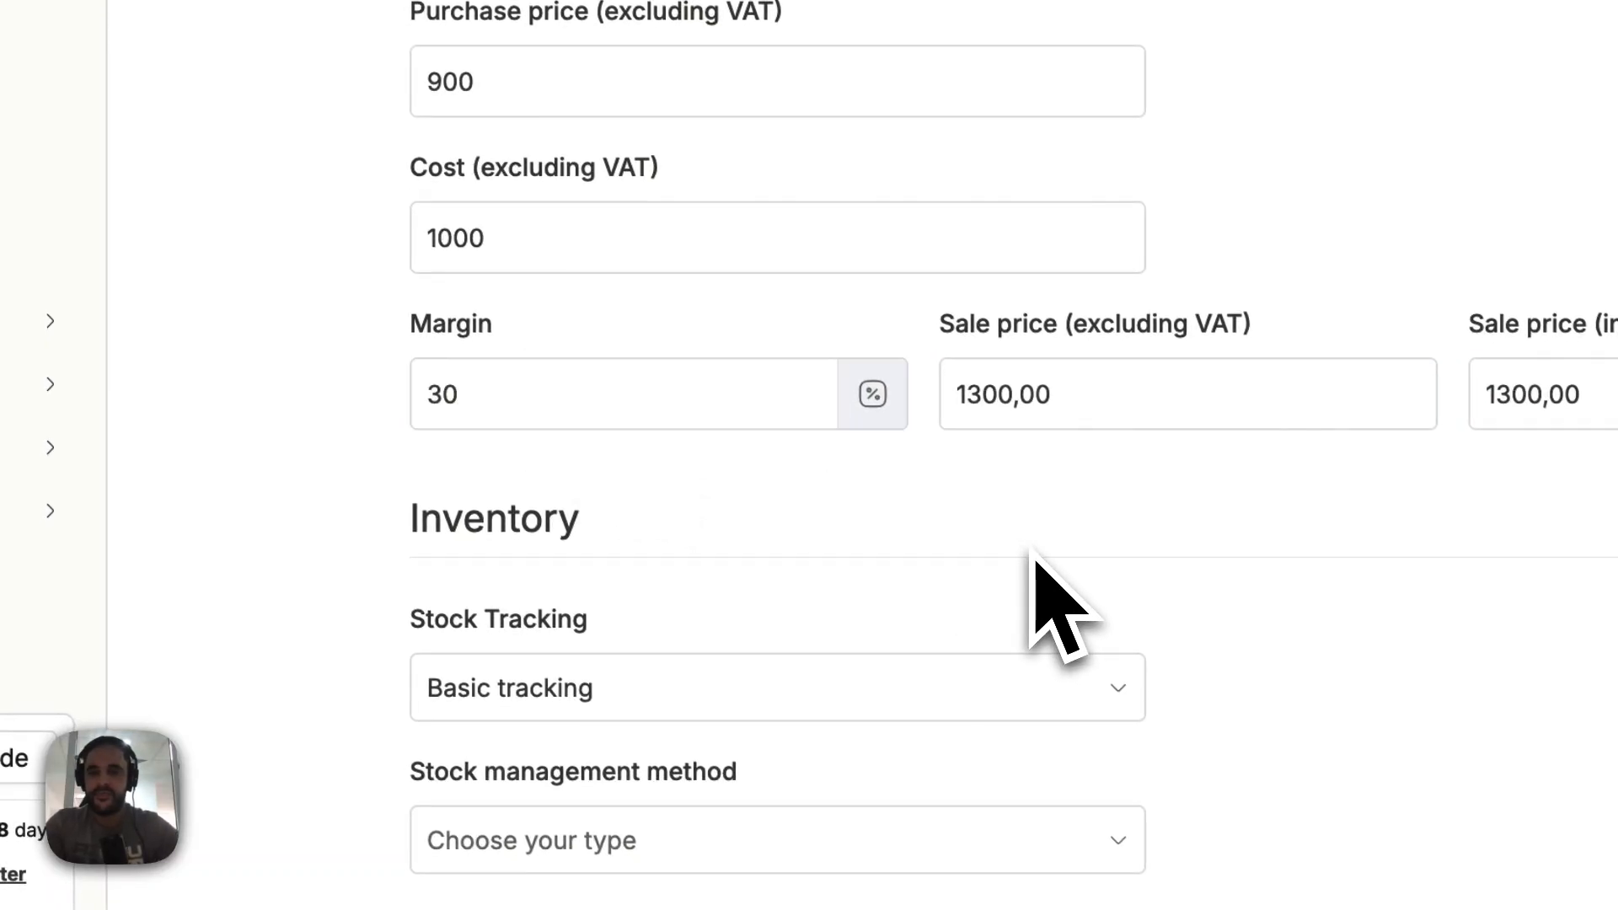
# Step: Examine the available stock tracking and stock management method options without changing either
pyautogui.scroll(-4, 1032, 551)
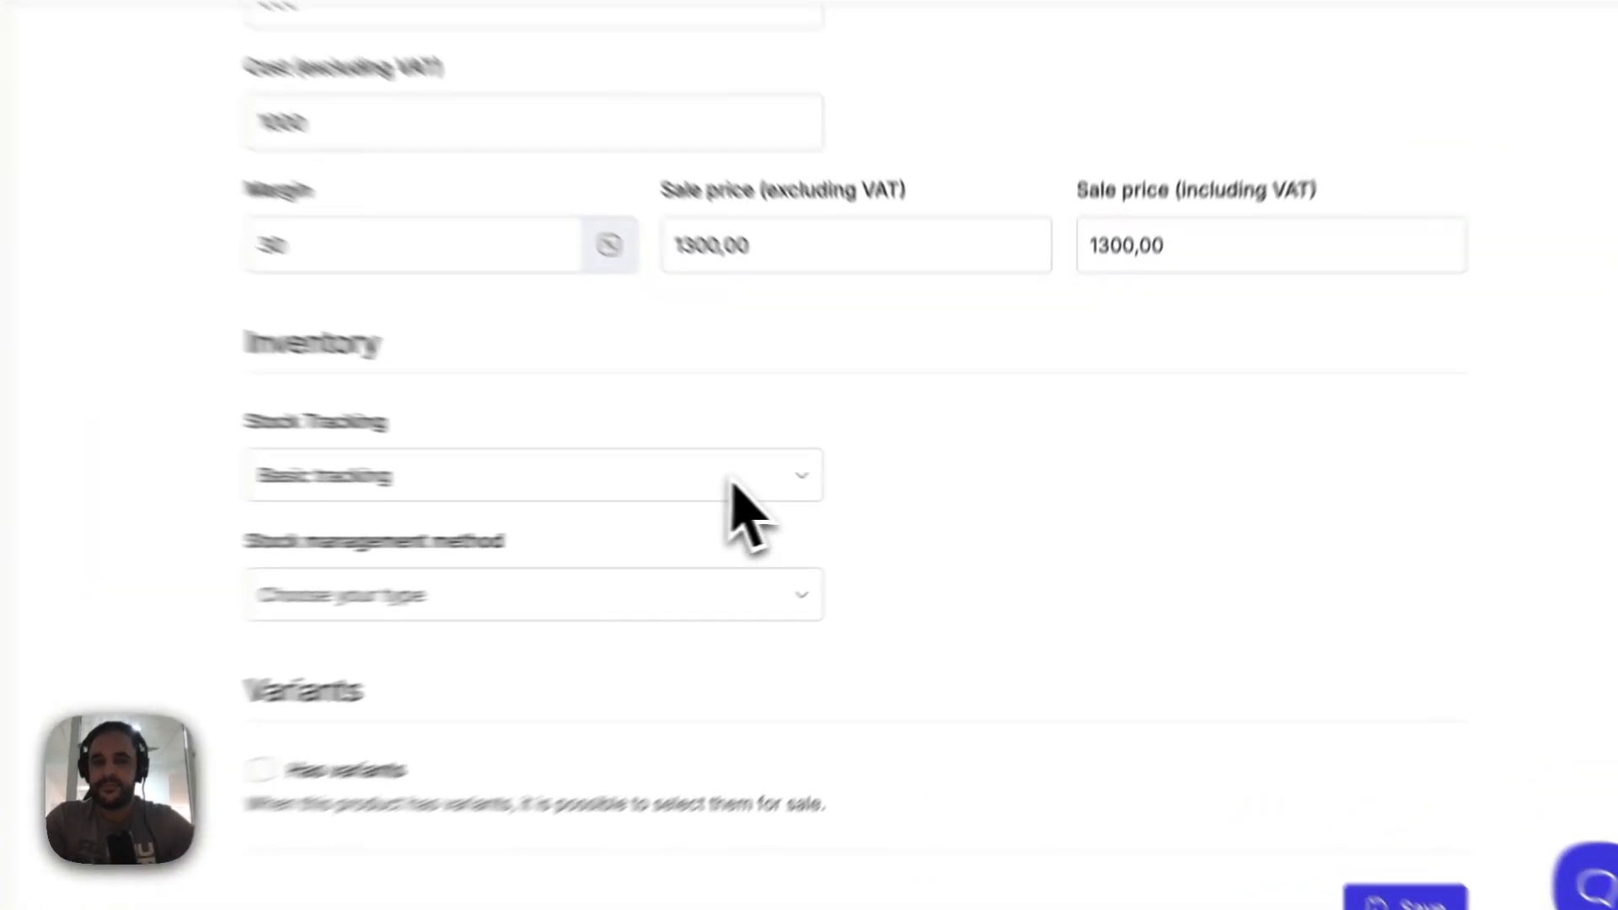
pyautogui.click(871, 496)
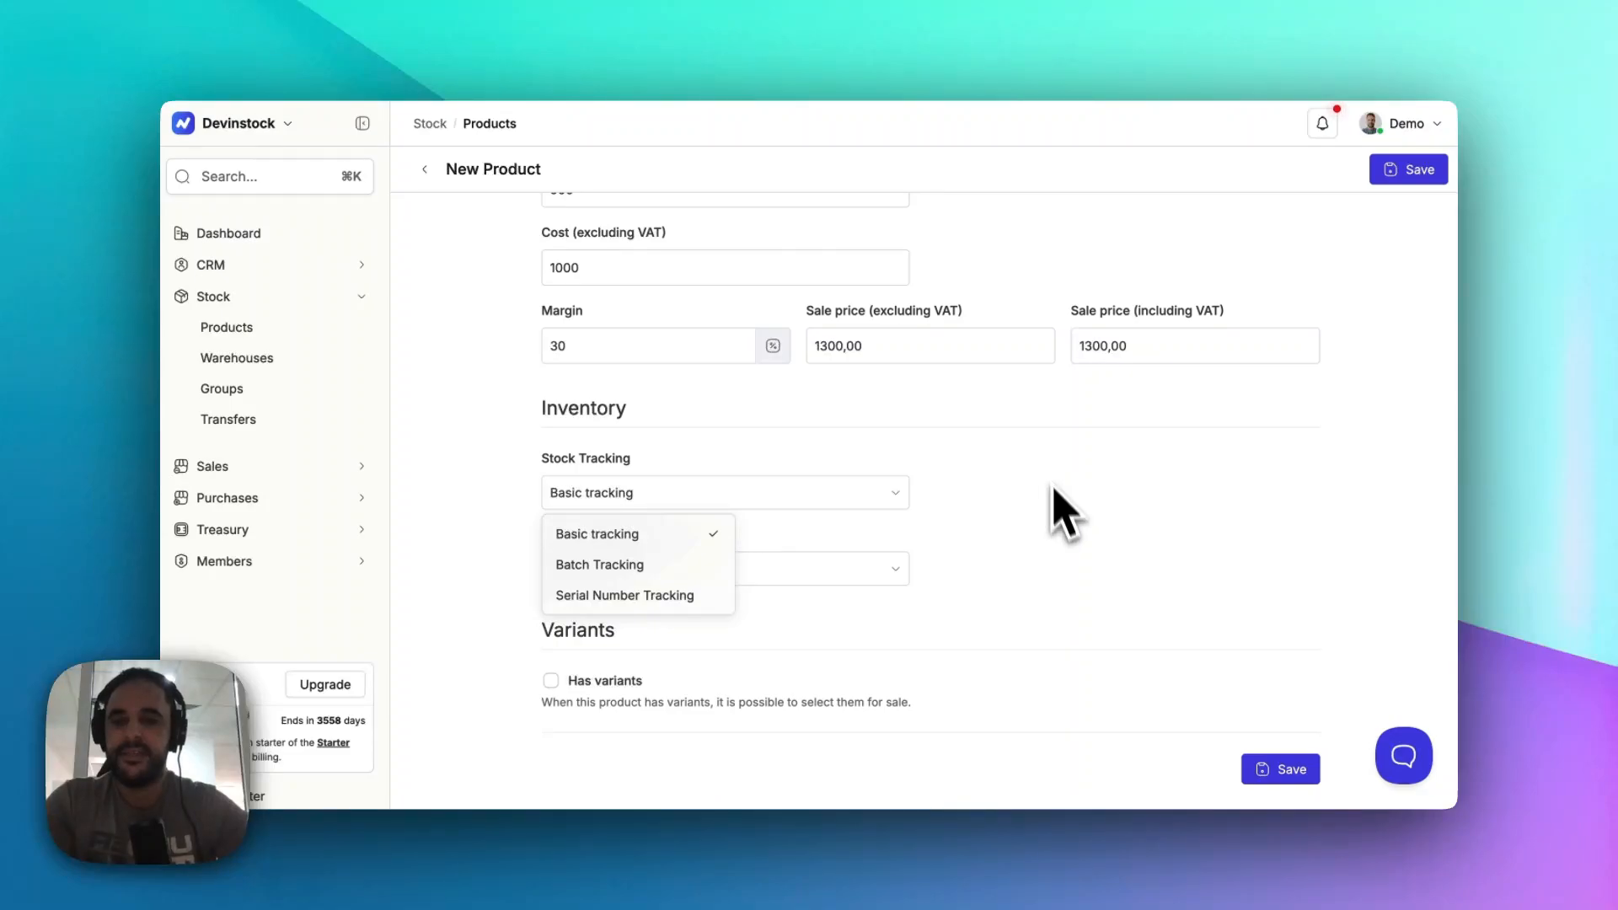
pyautogui.click(1068, 539)
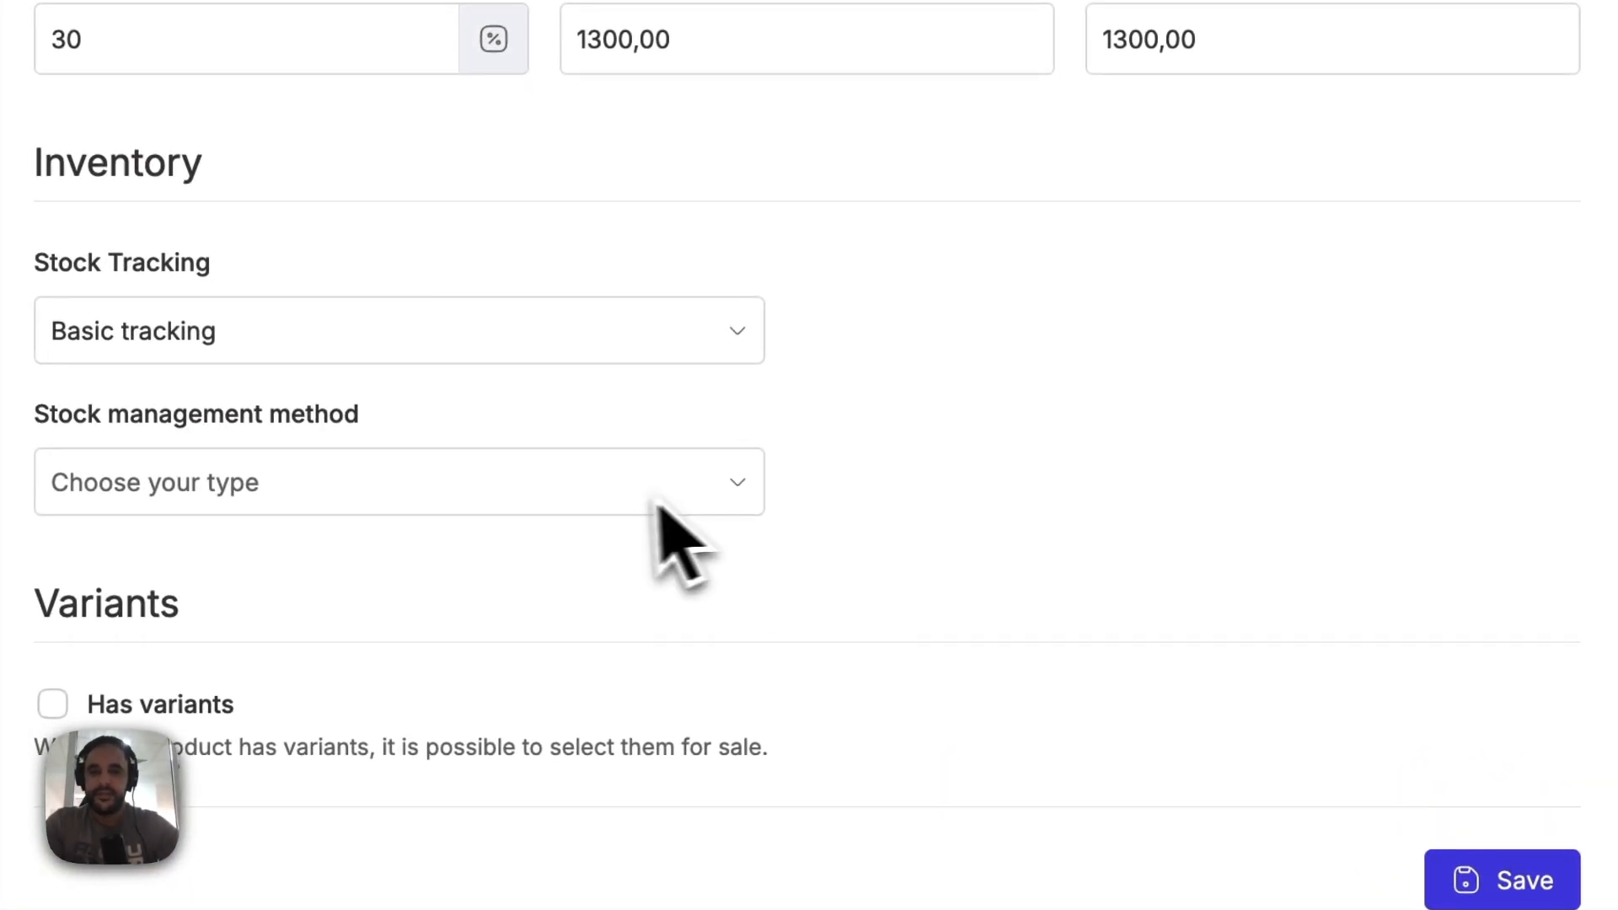
pyautogui.click(873, 573)
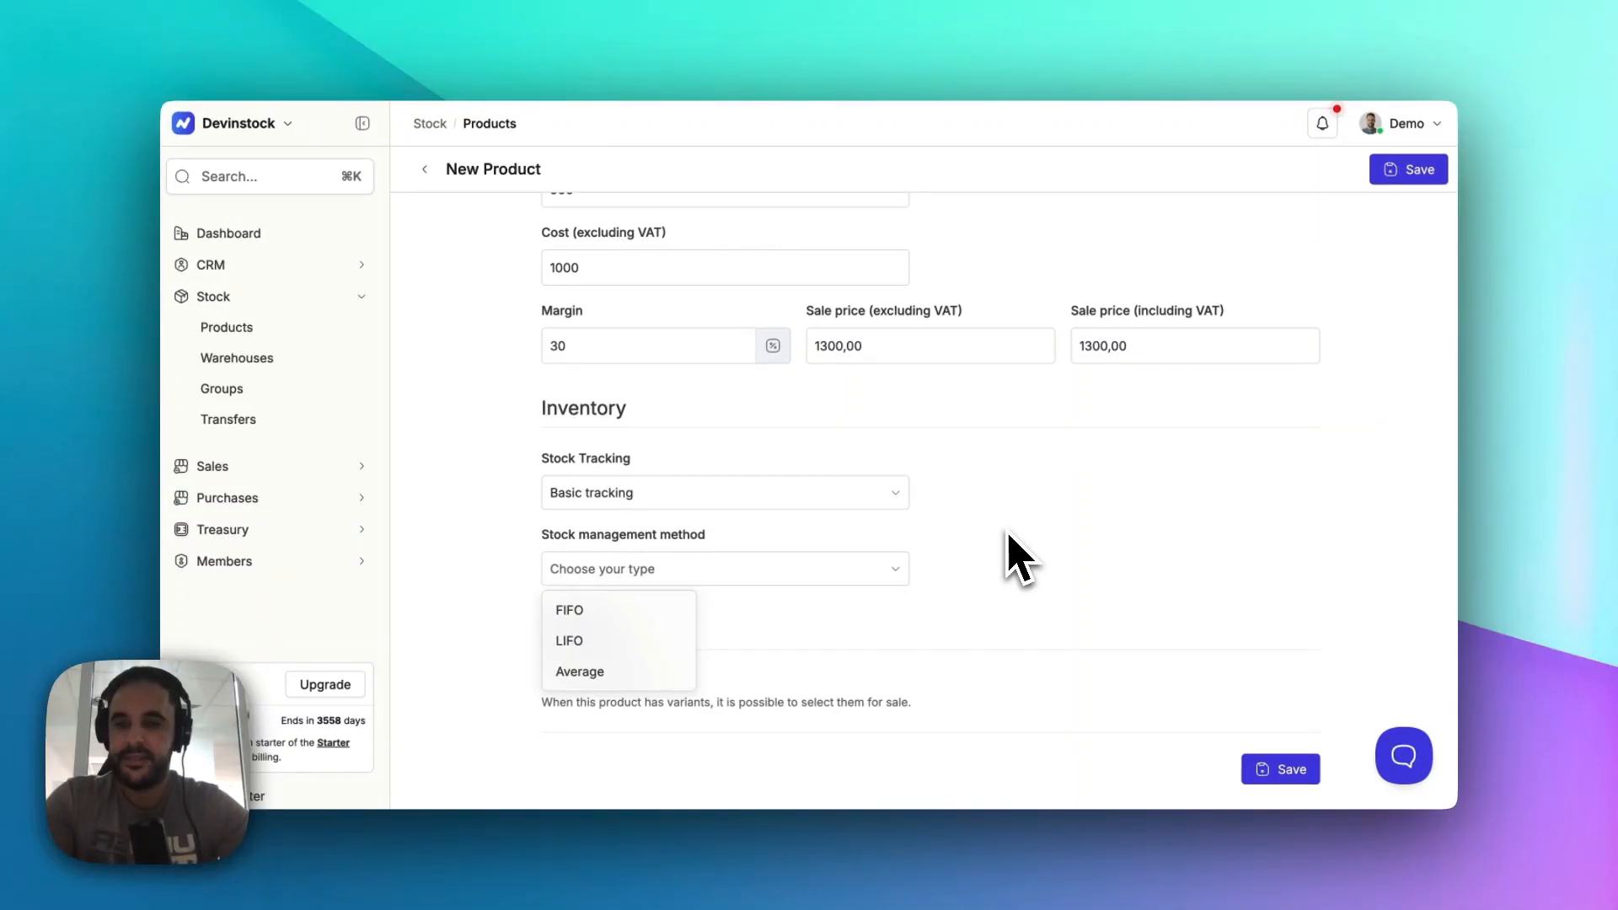
pyautogui.click(977, 552)
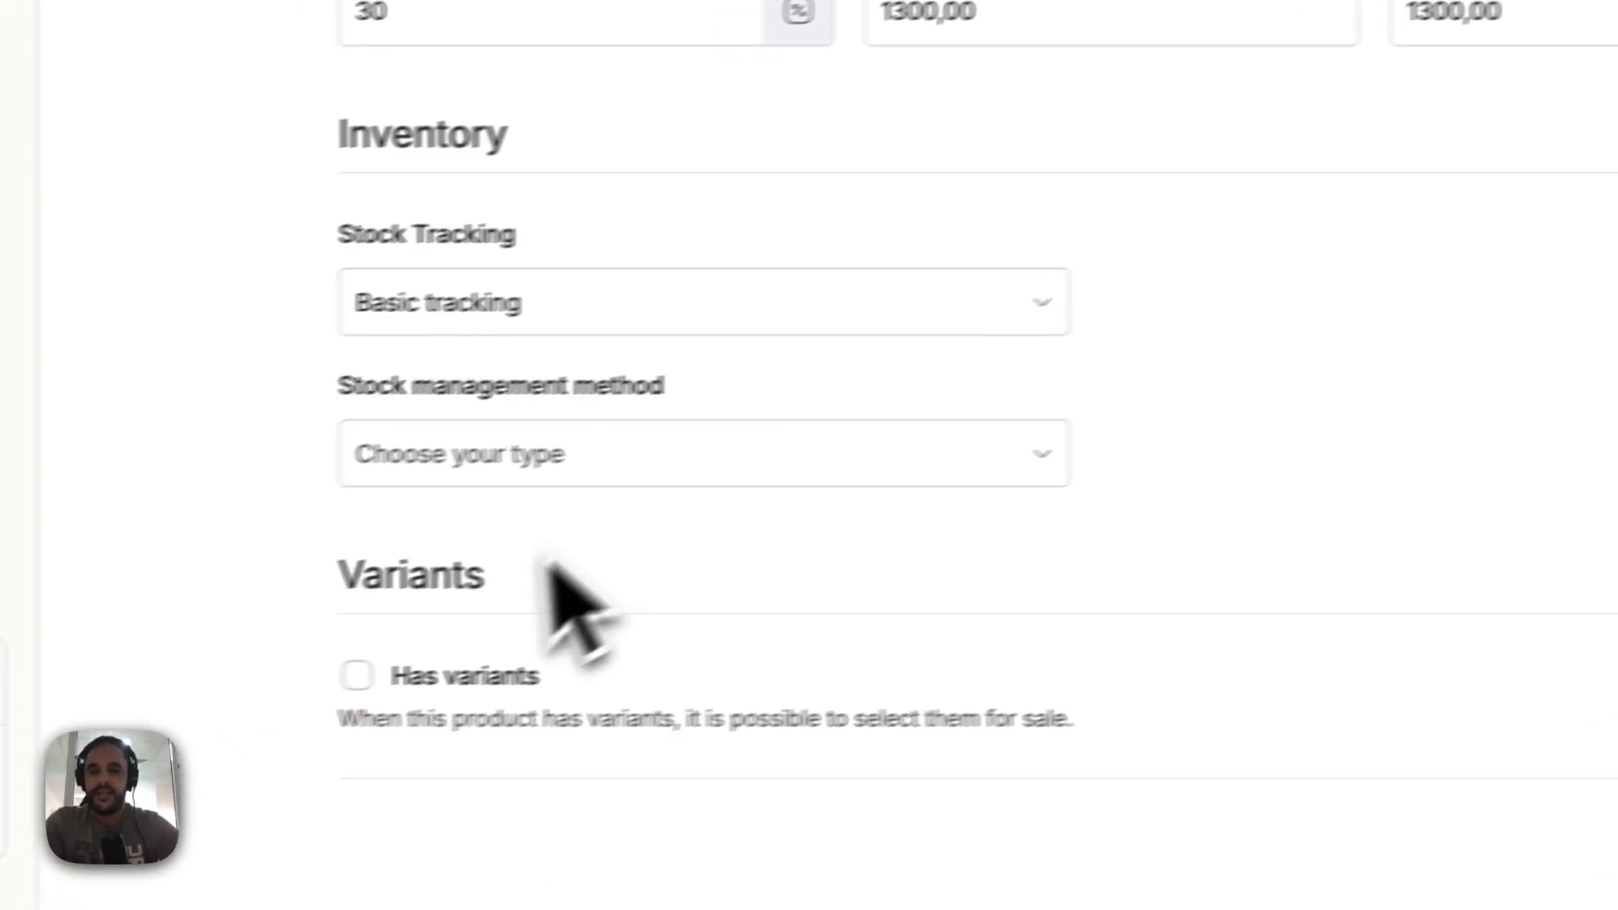
# Step: Examine the option names offered for product variants, leaving the product without variants
pyautogui.click(469, 665)
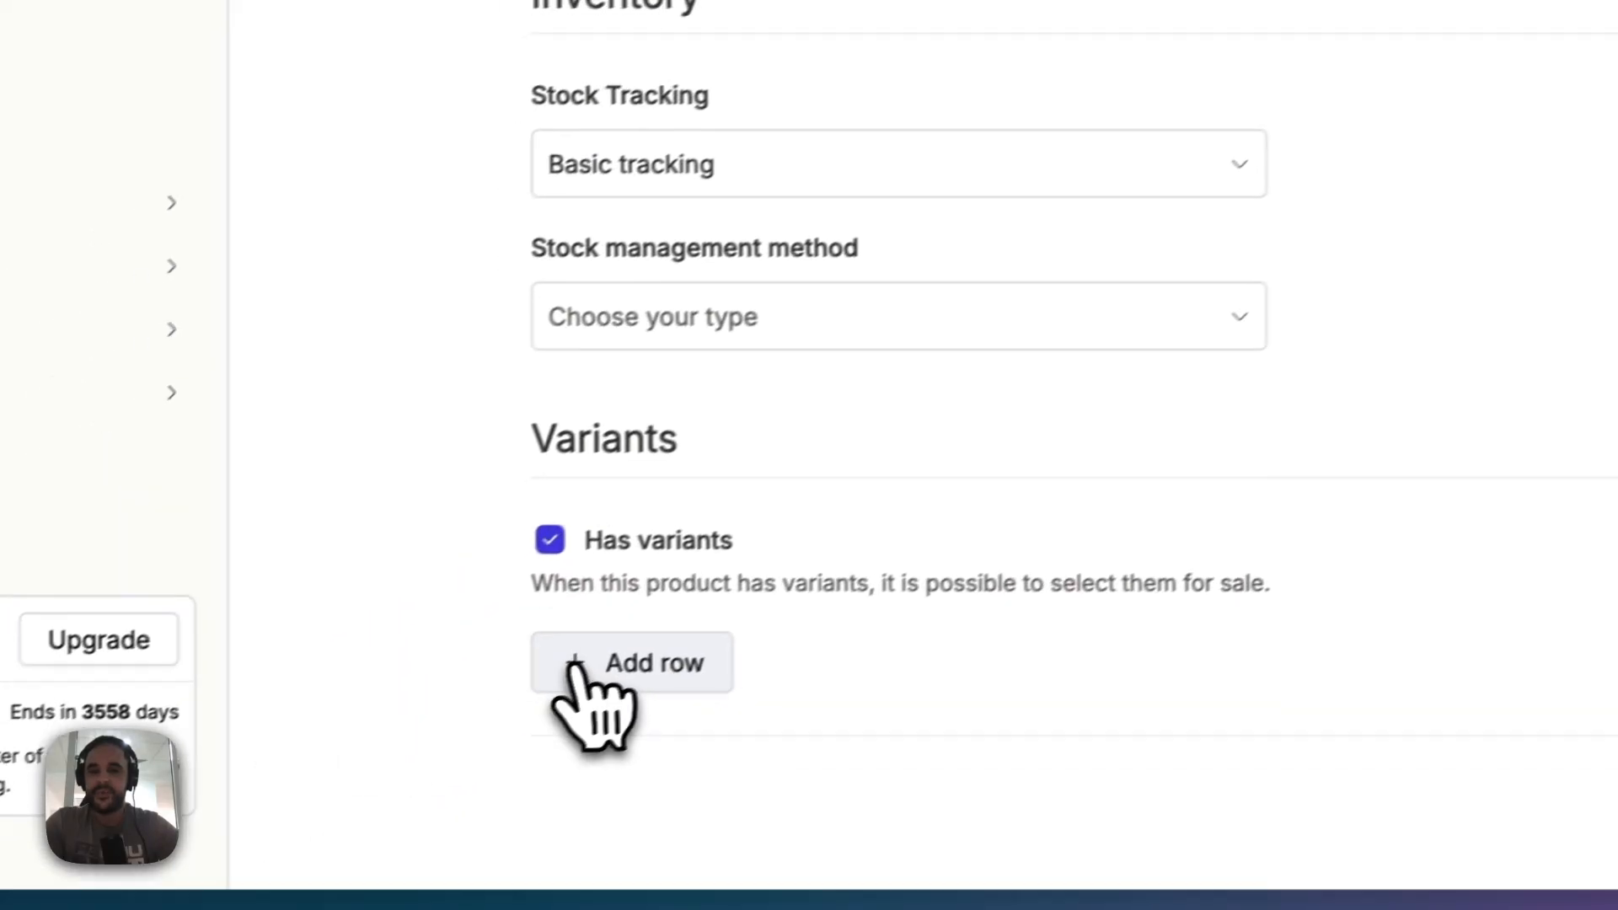
pyautogui.click(576, 663)
pyautogui.click(868, 333)
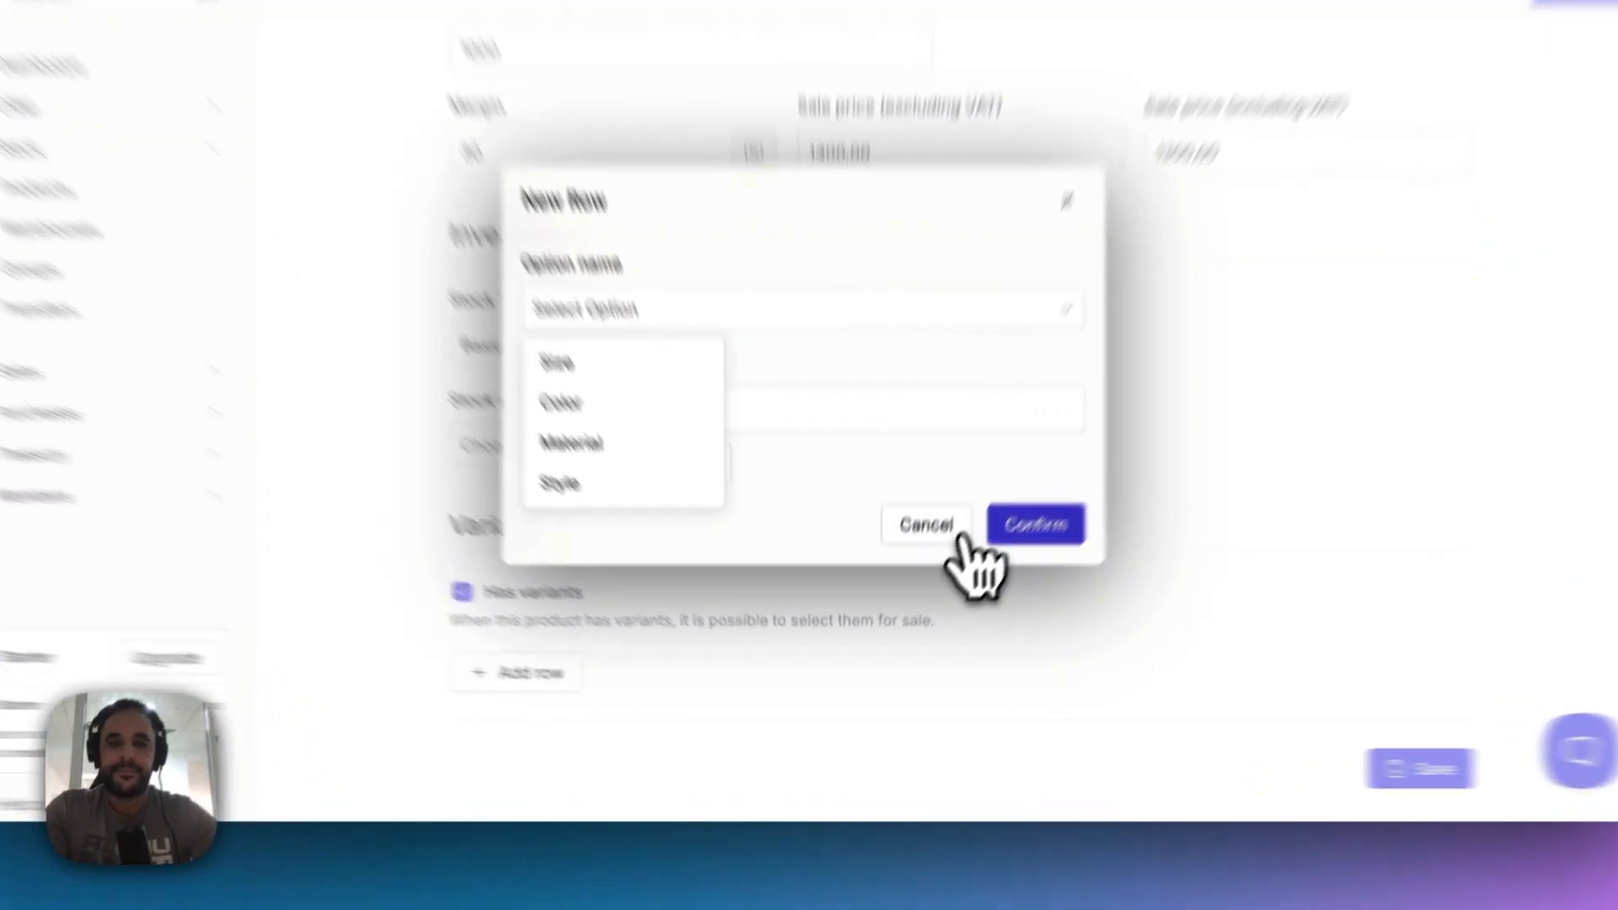
pyautogui.click(994, 584)
pyautogui.click(1011, 336)
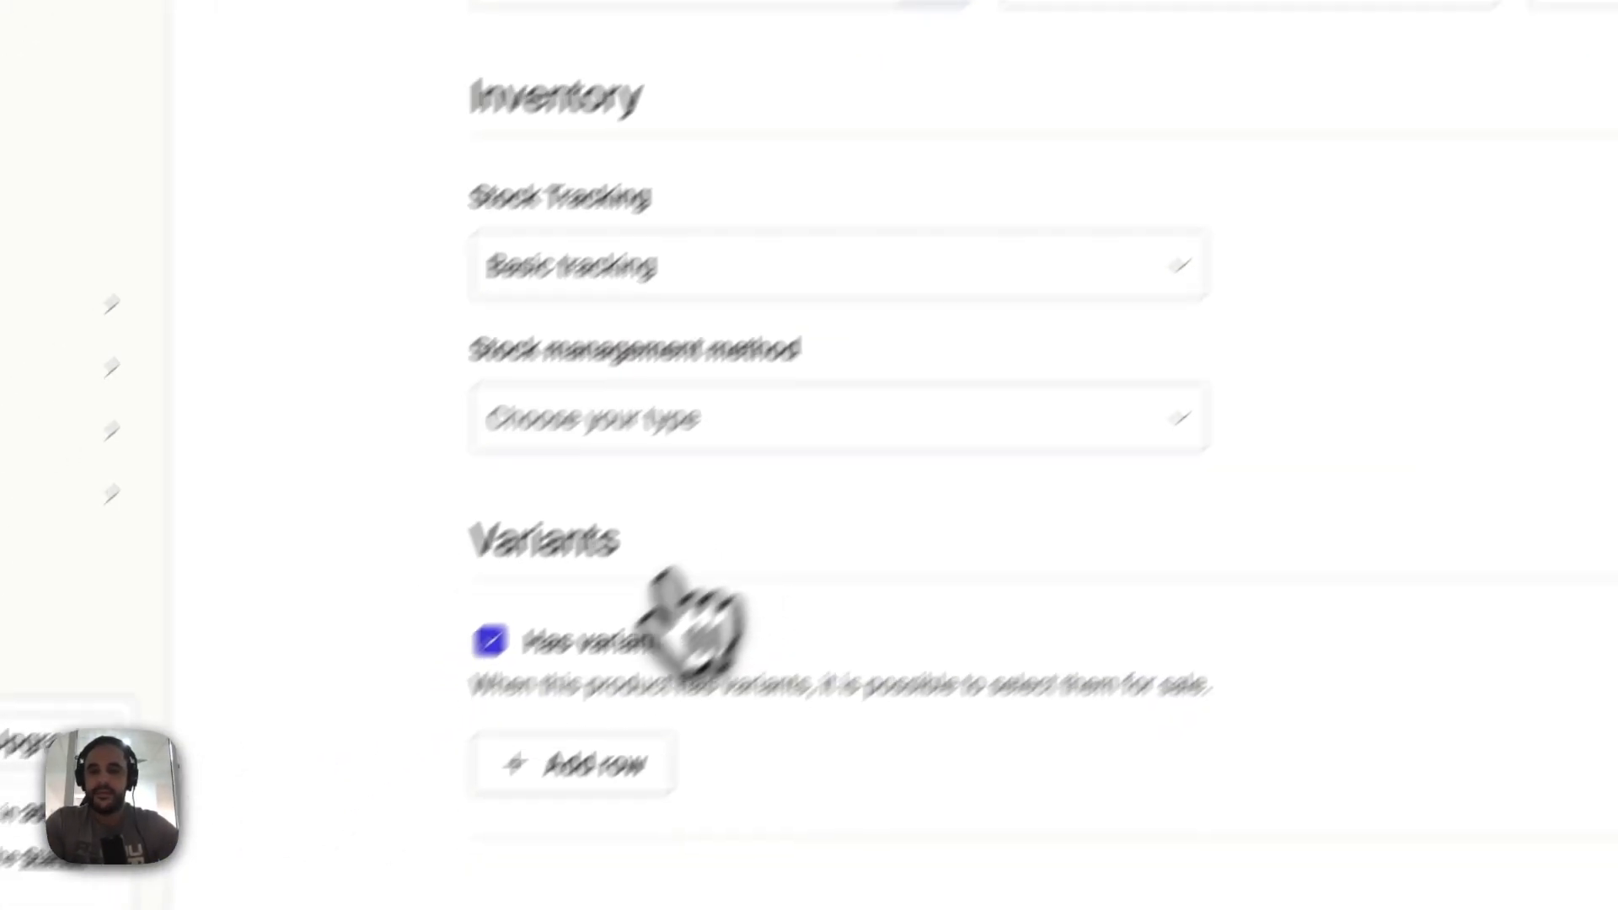
pyautogui.click(157, 904)
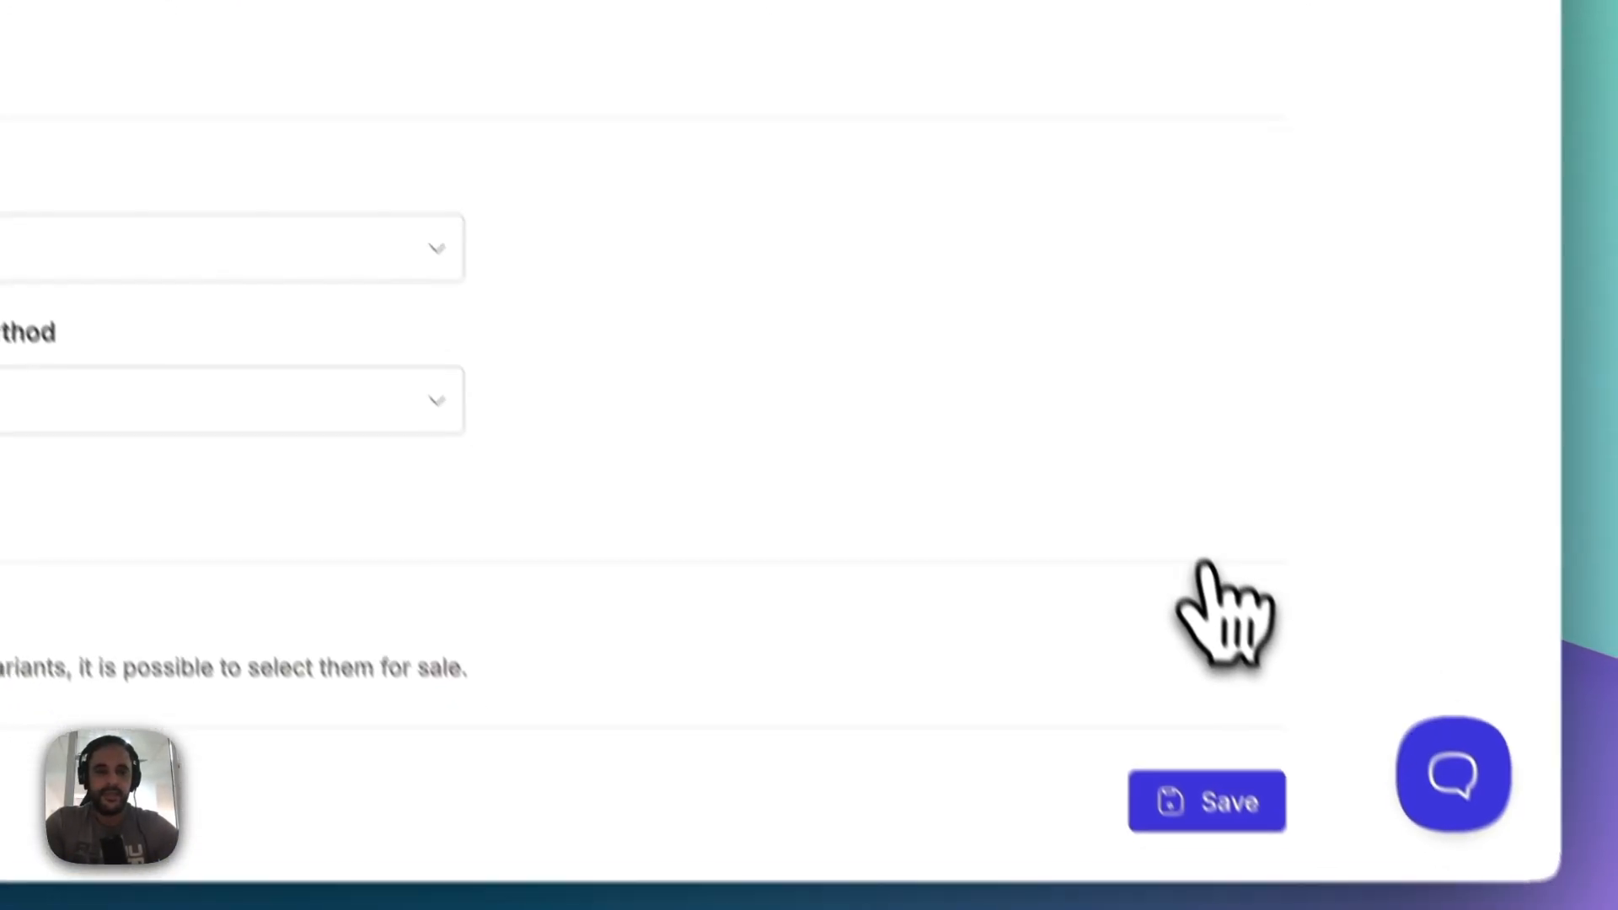
# Step: Save the new product, then open Product XY from the list and review its details, purchasing, sales and warehouse records
pyautogui.click(1319, 906)
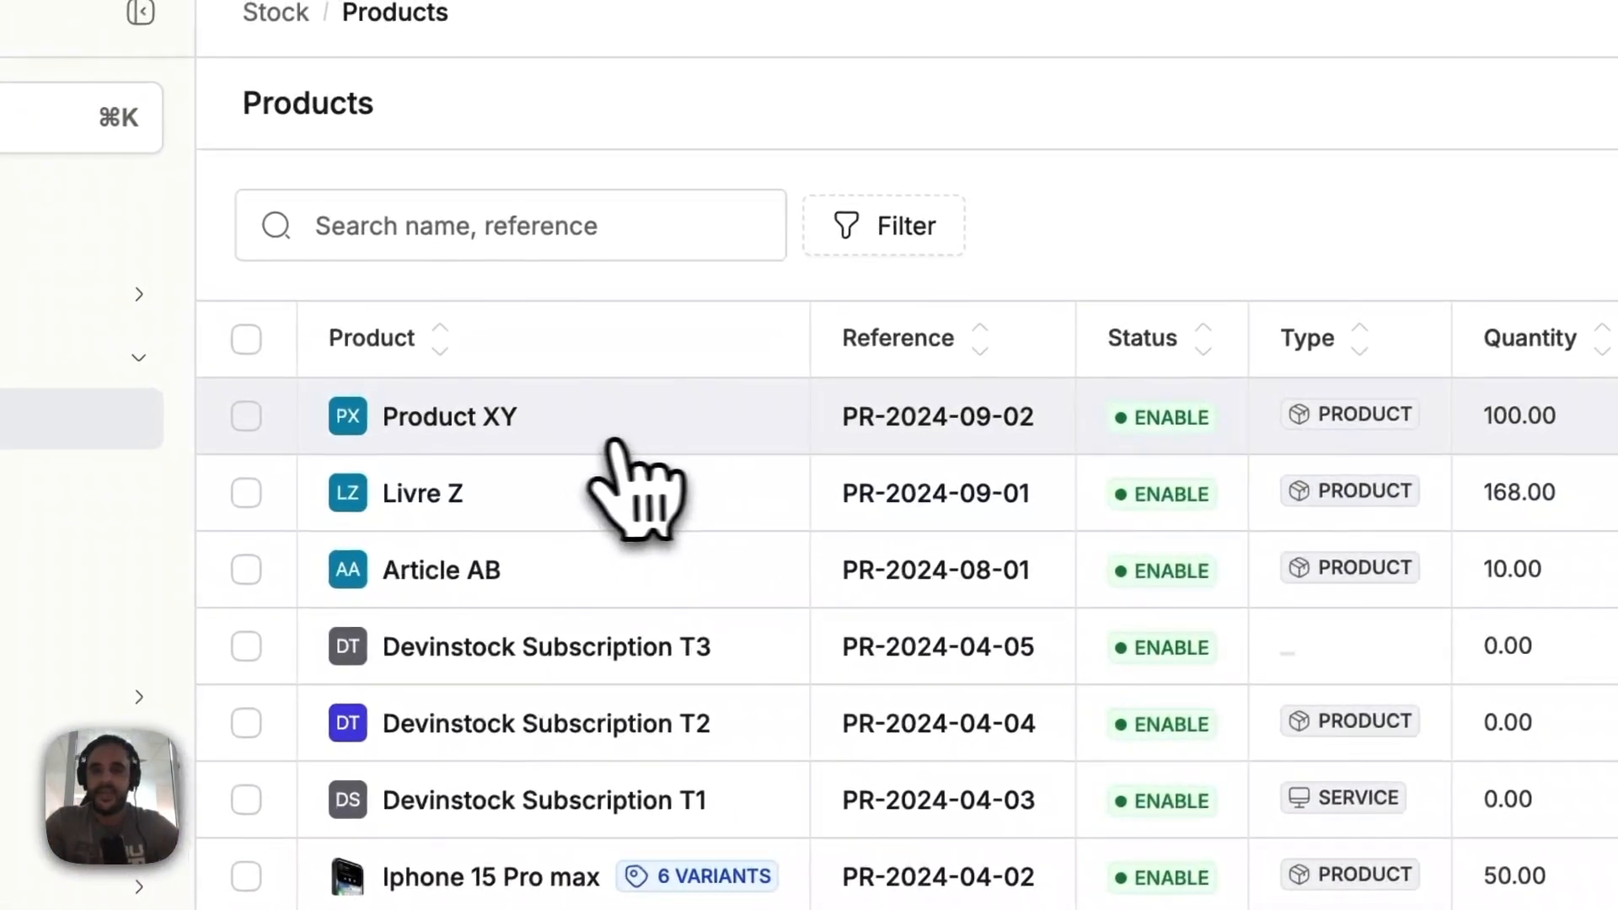
pyautogui.click(529, 434)
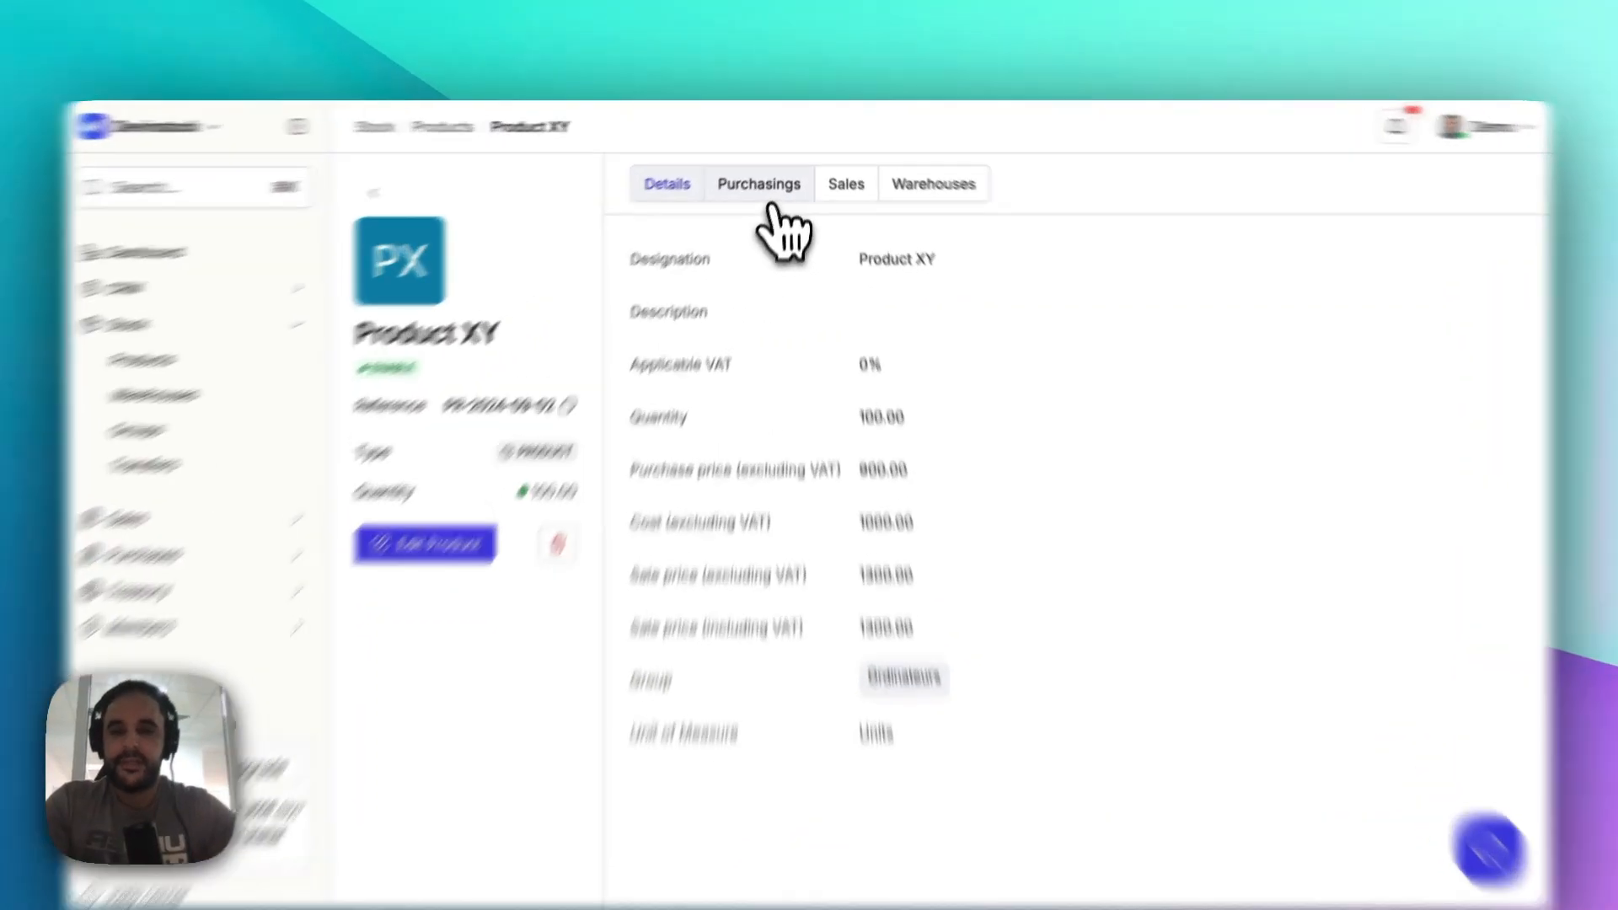
pyautogui.click(765, 174)
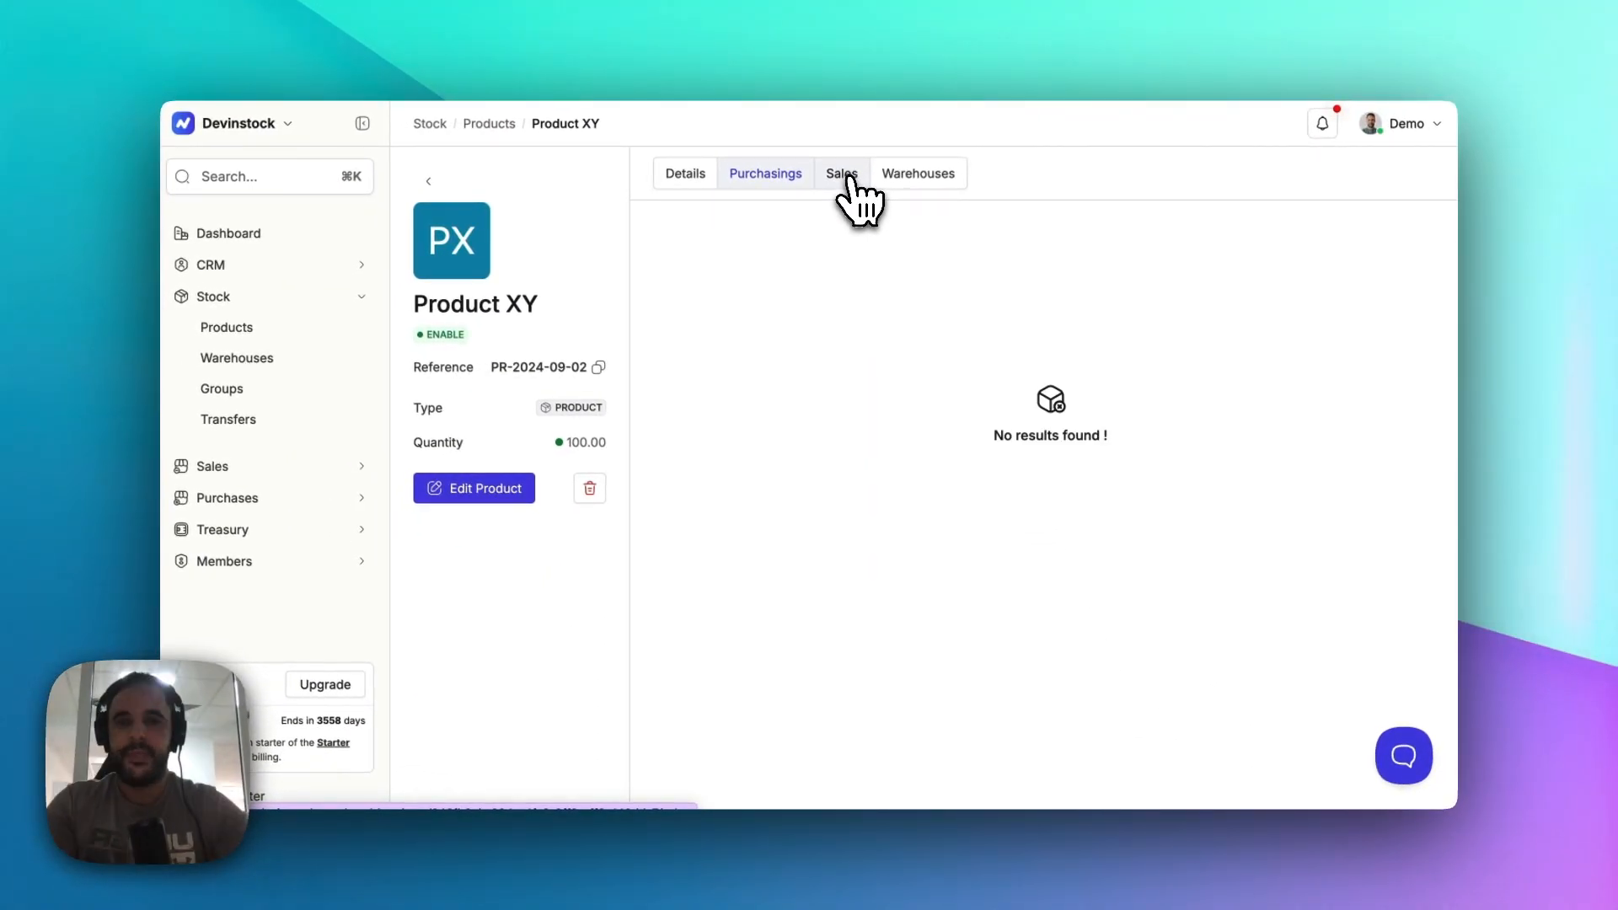
pyautogui.click(843, 173)
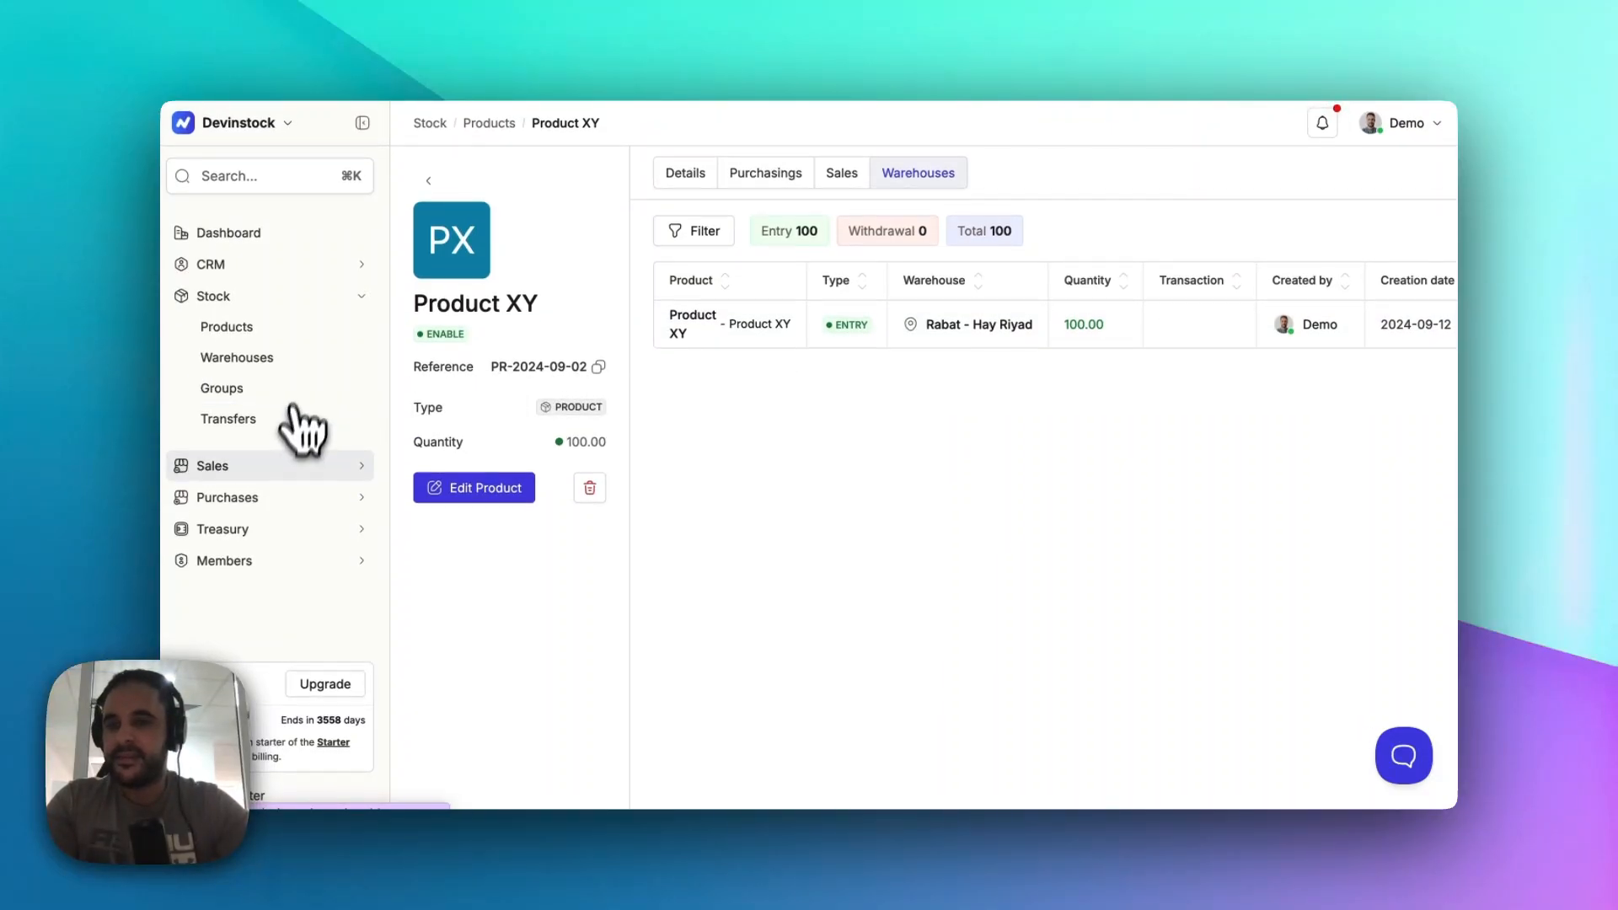
# Step: Start a new purchase order and select Zee Supply as its supplier
pyautogui.click(271, 499)
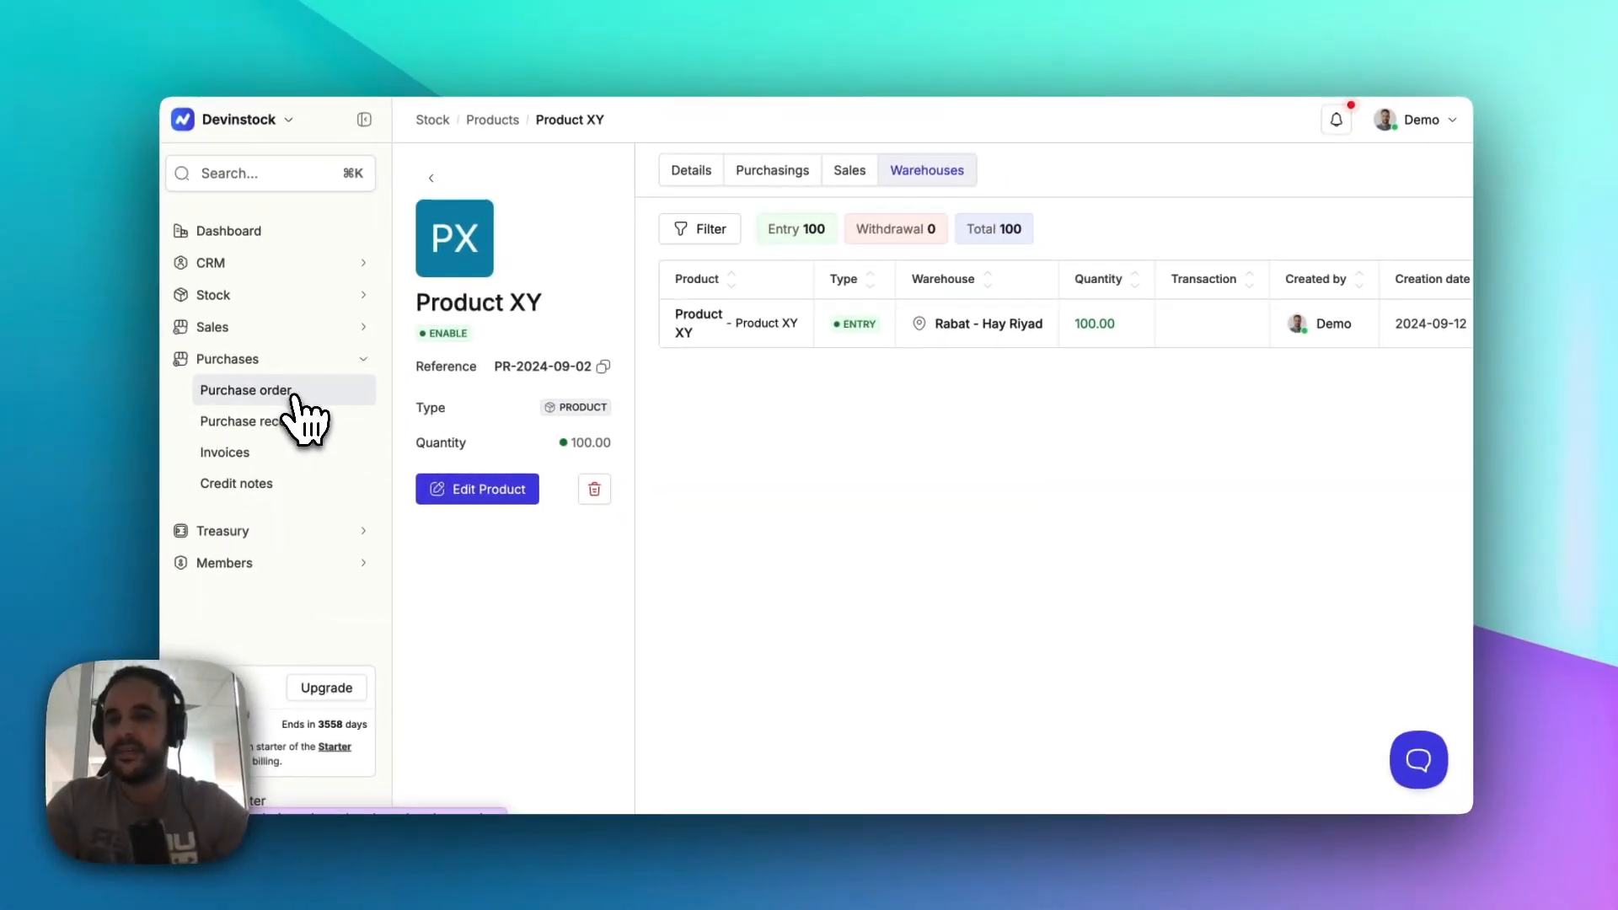
pyautogui.click(286, 394)
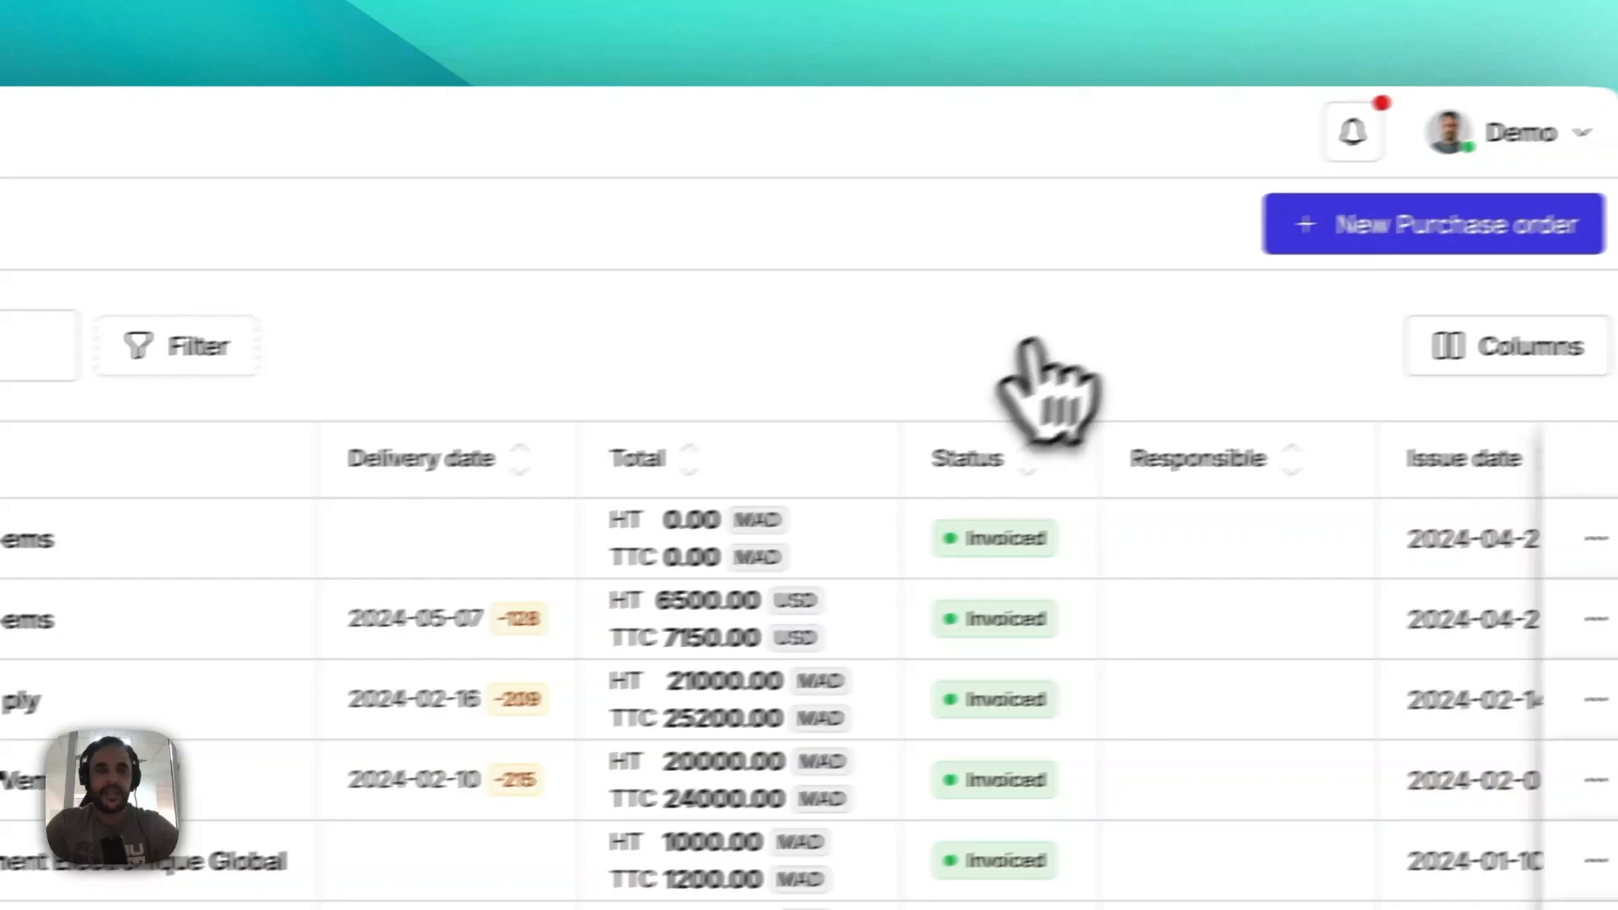
pyautogui.click(1427, 224)
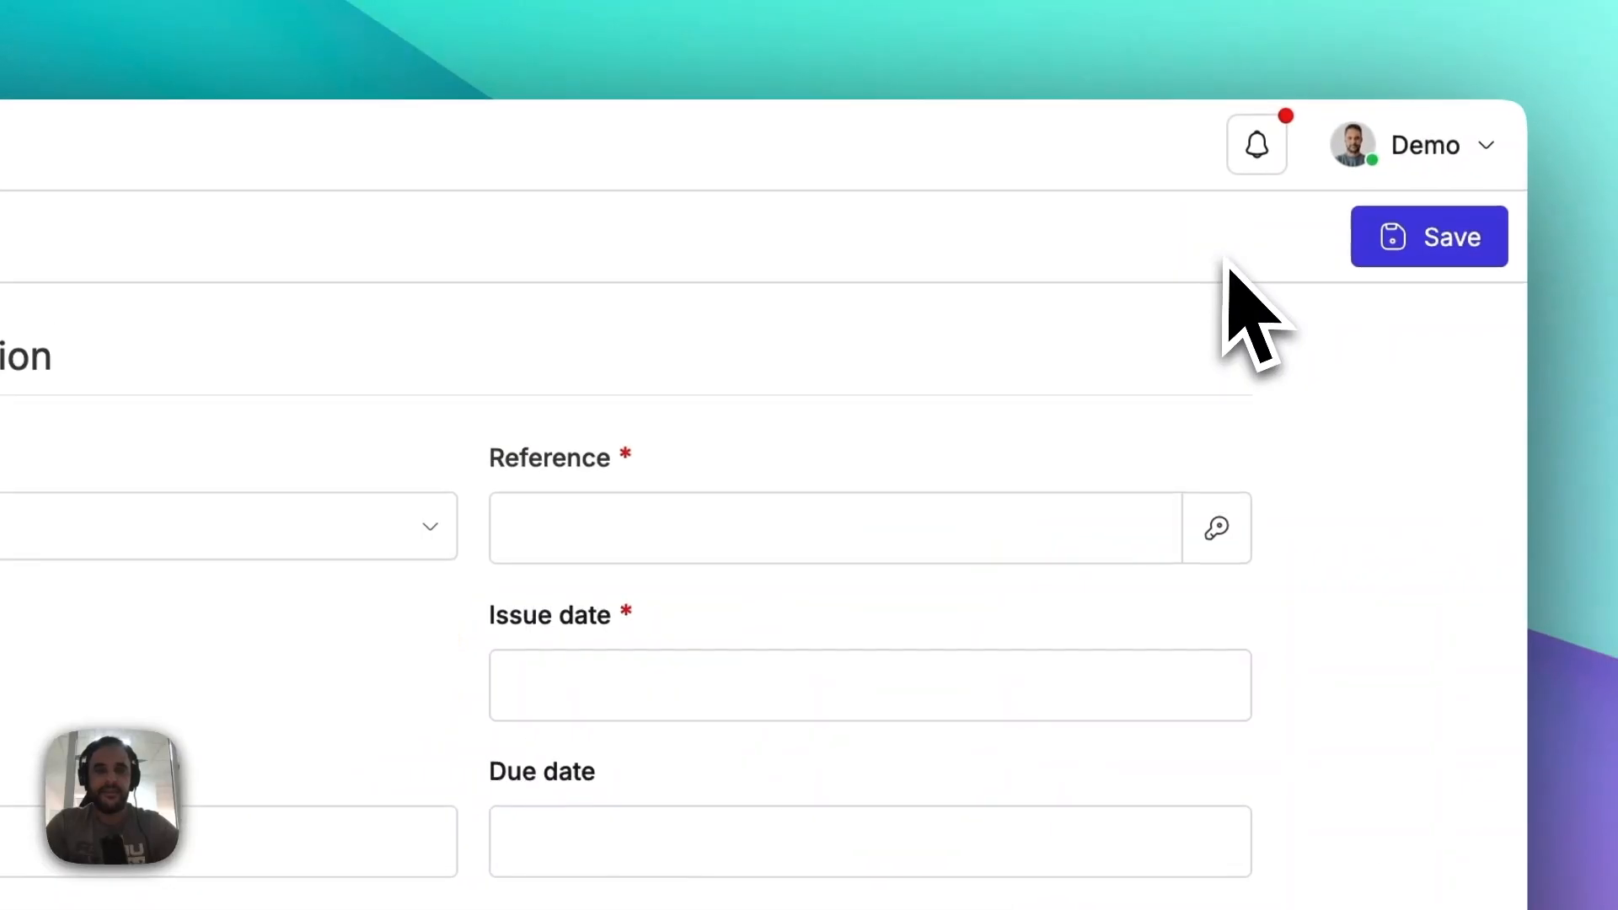
pyautogui.click(253, 527)
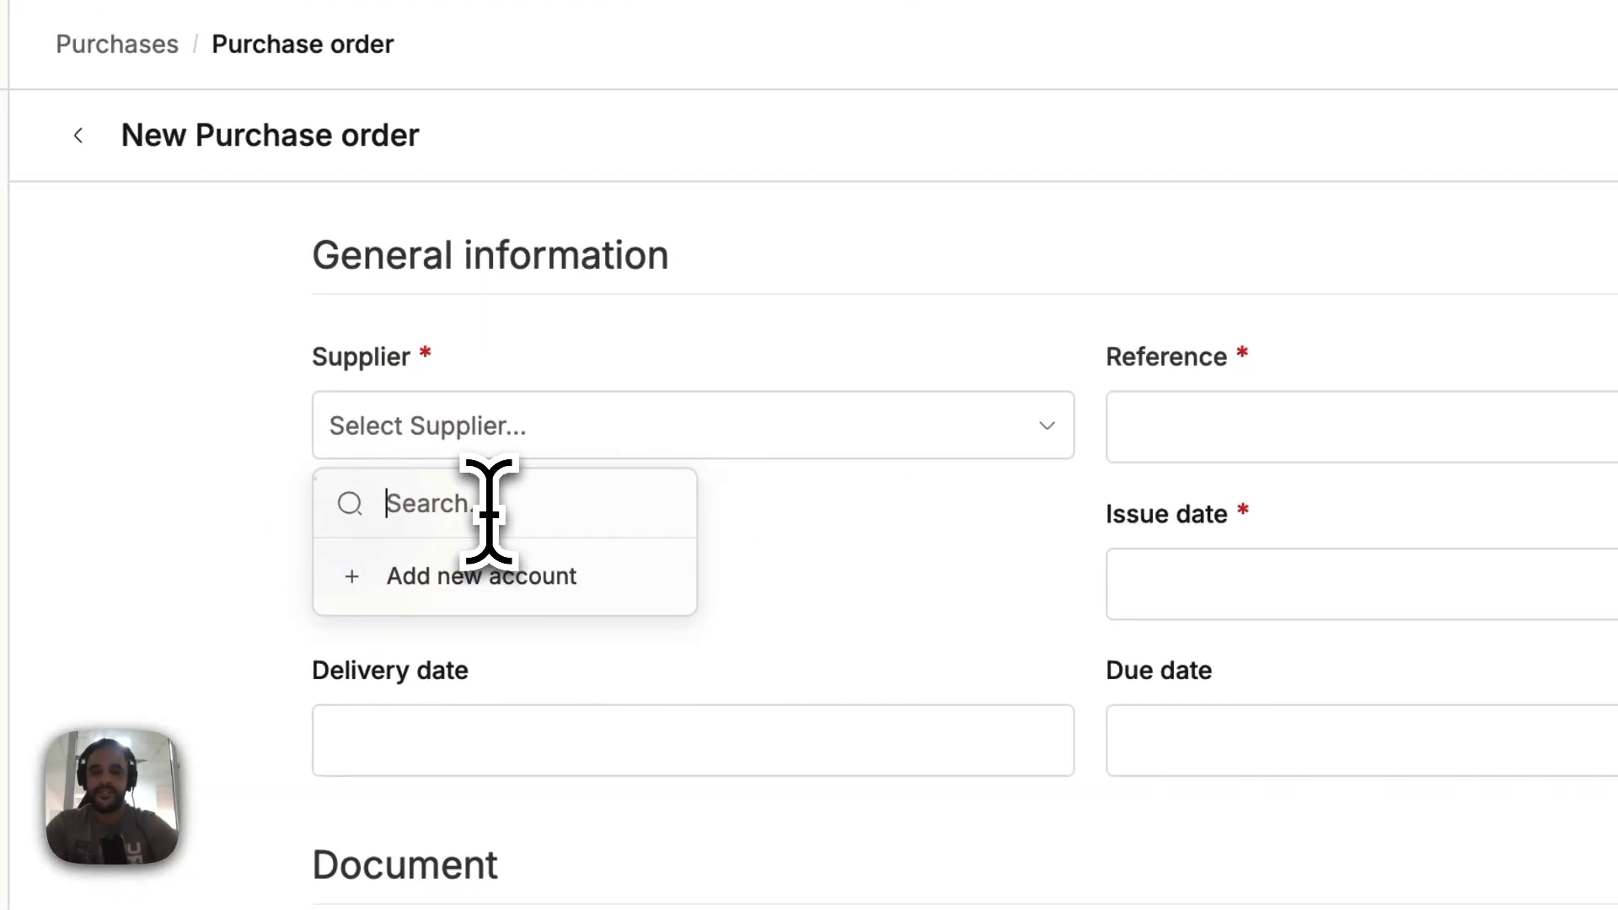
pyautogui.write('Zee Sy')
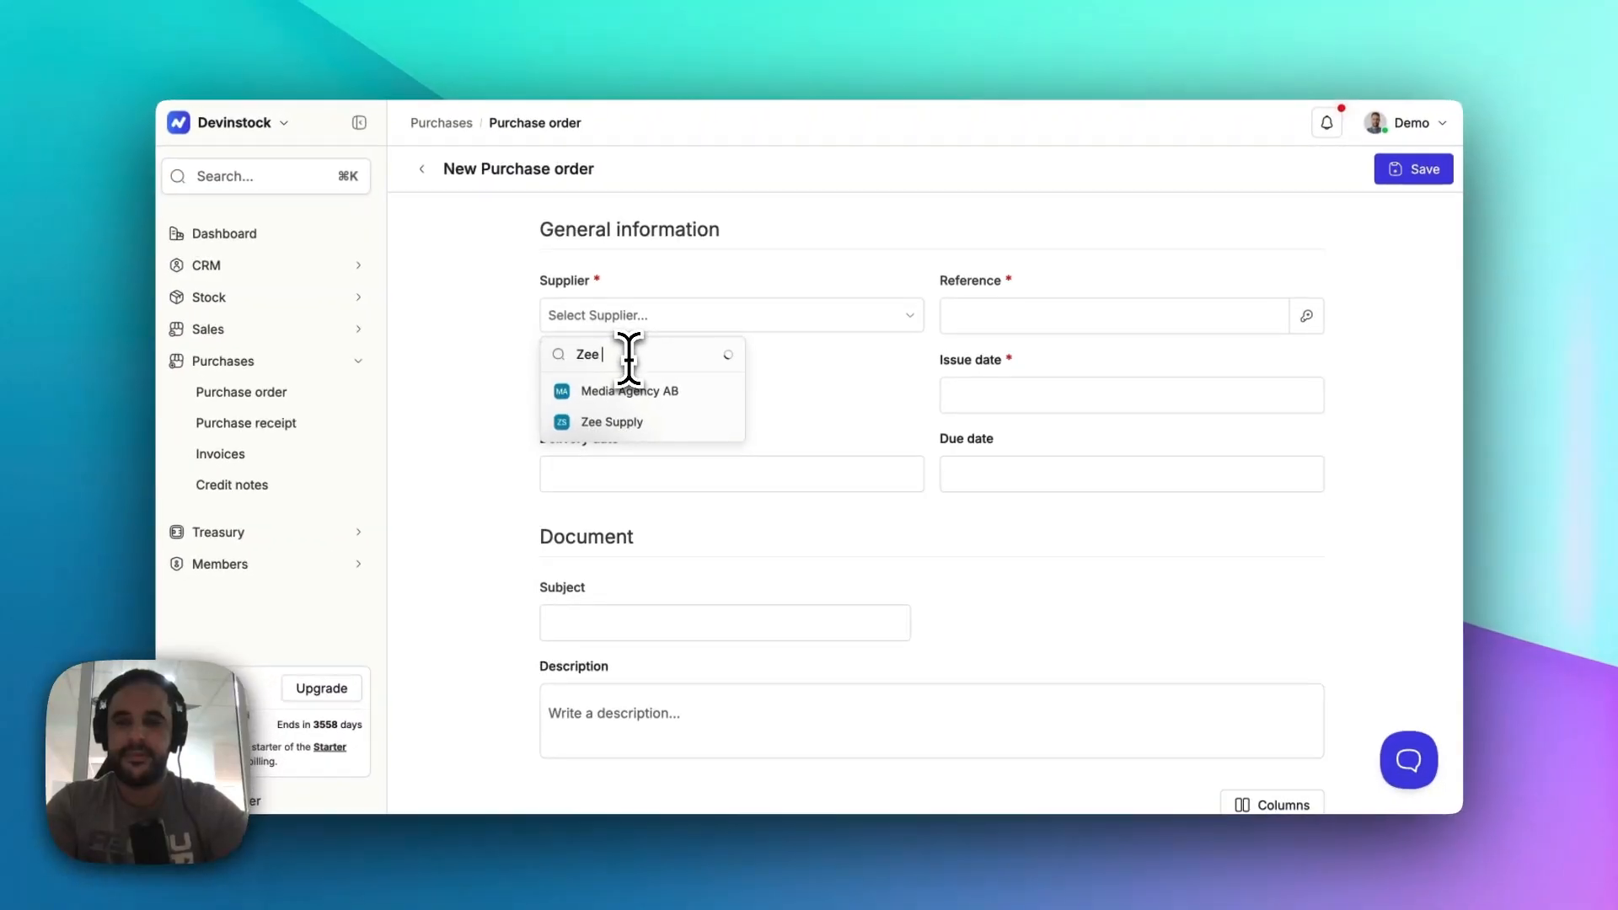
pyautogui.click(638, 387)
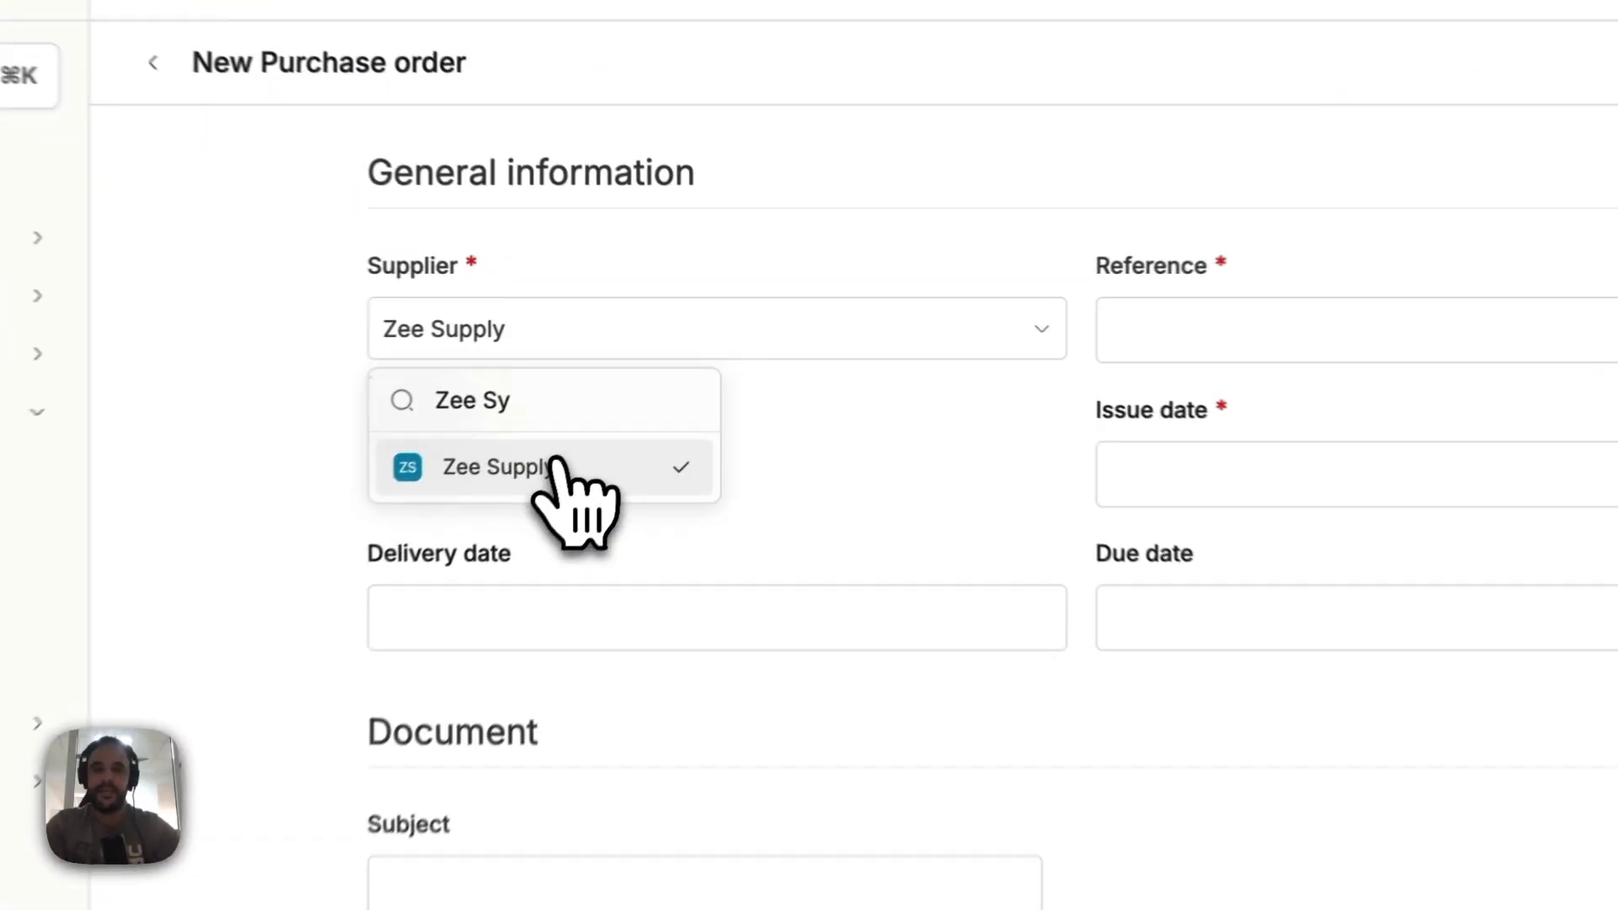
# Step: Enter the purchase order's reference and set its issue date to 09/12/2024
pyautogui.click(1302, 315)
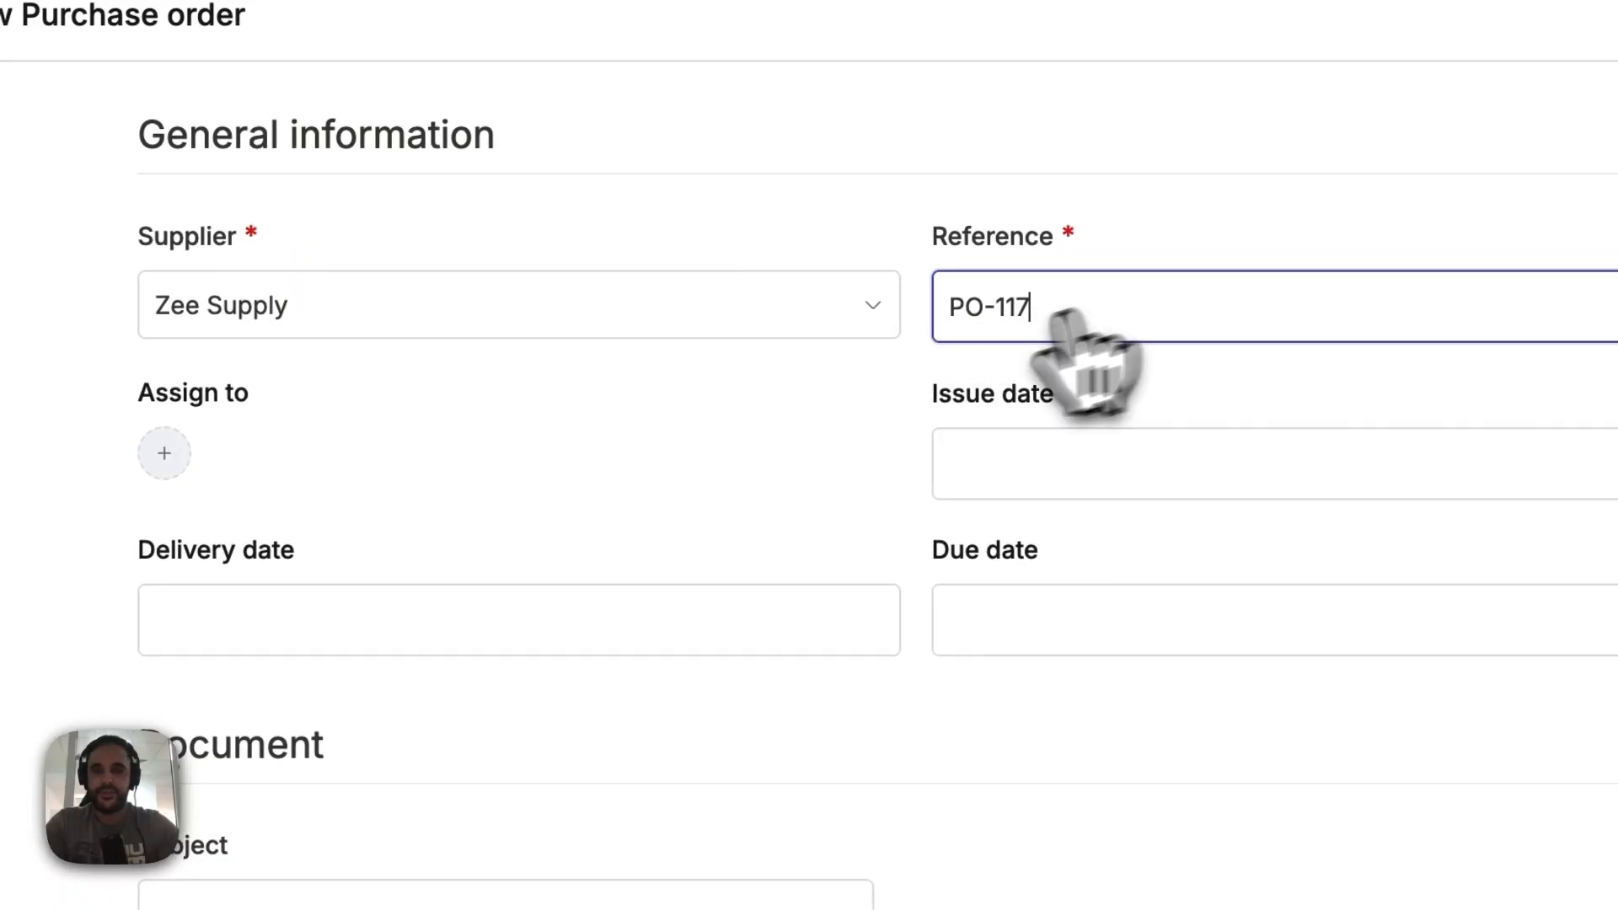
pyautogui.click(408, 615)
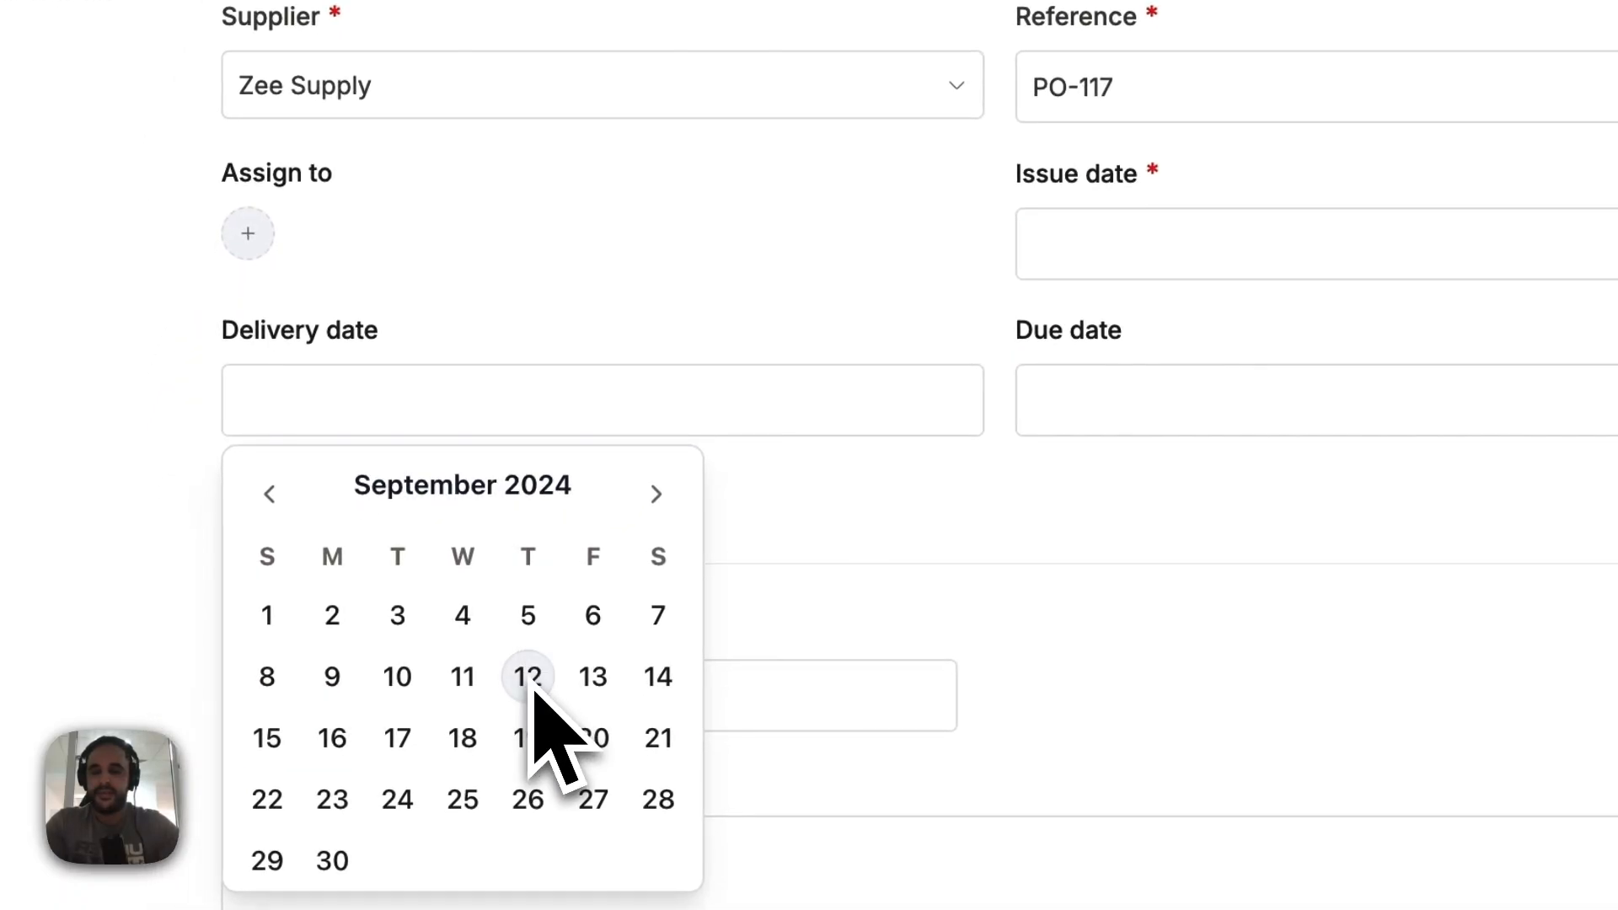
pyautogui.click(1091, 228)
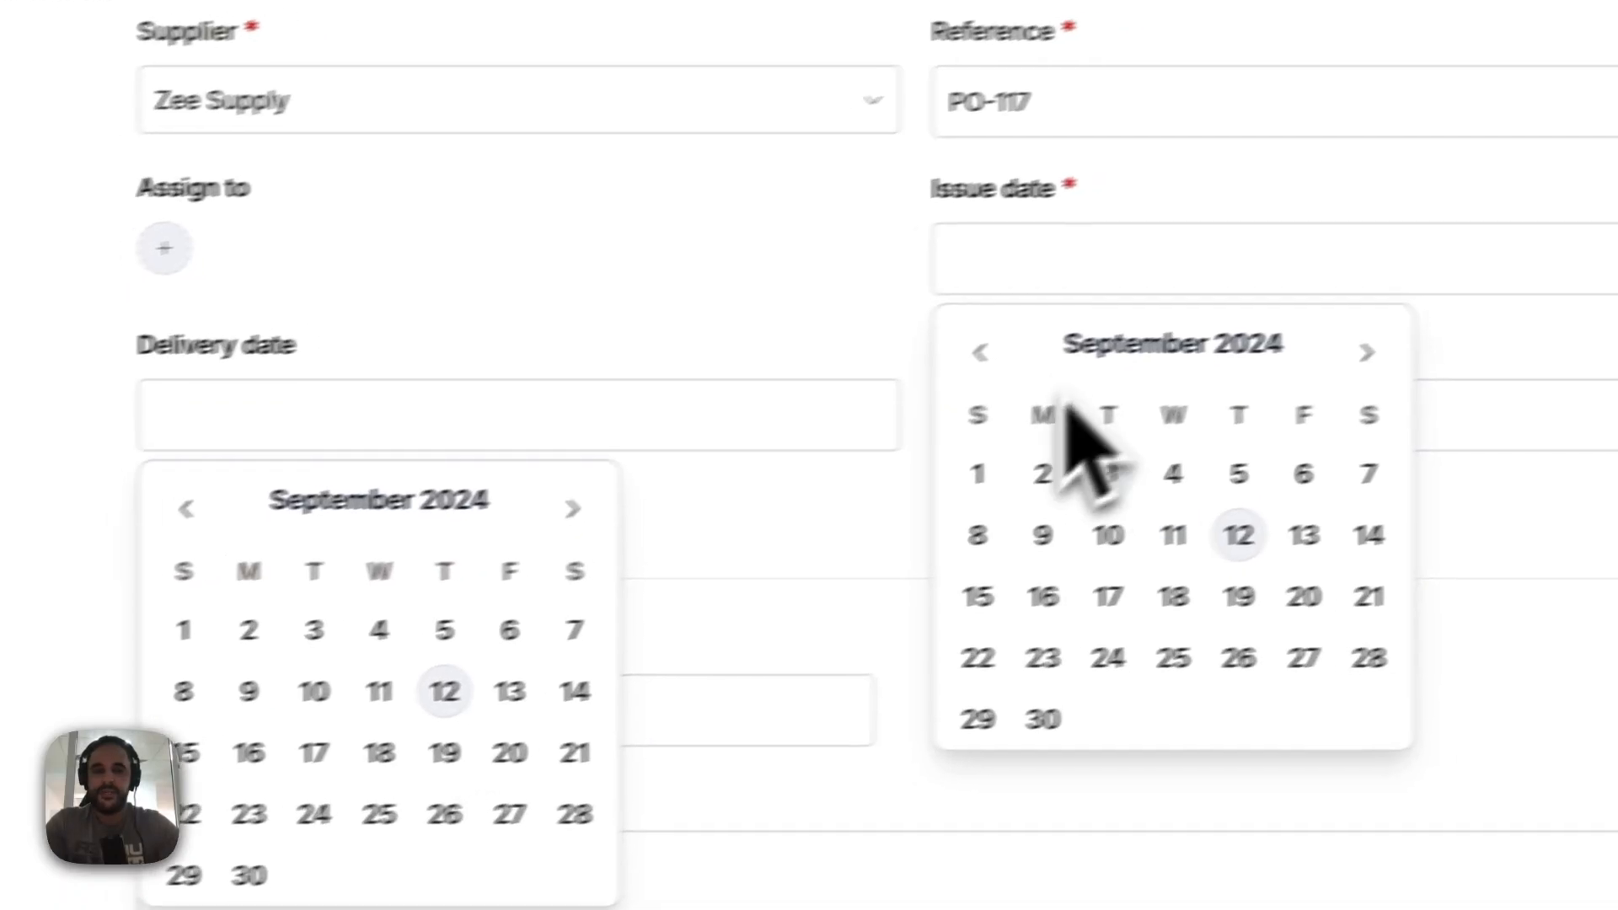
pyautogui.click(1320, 505)
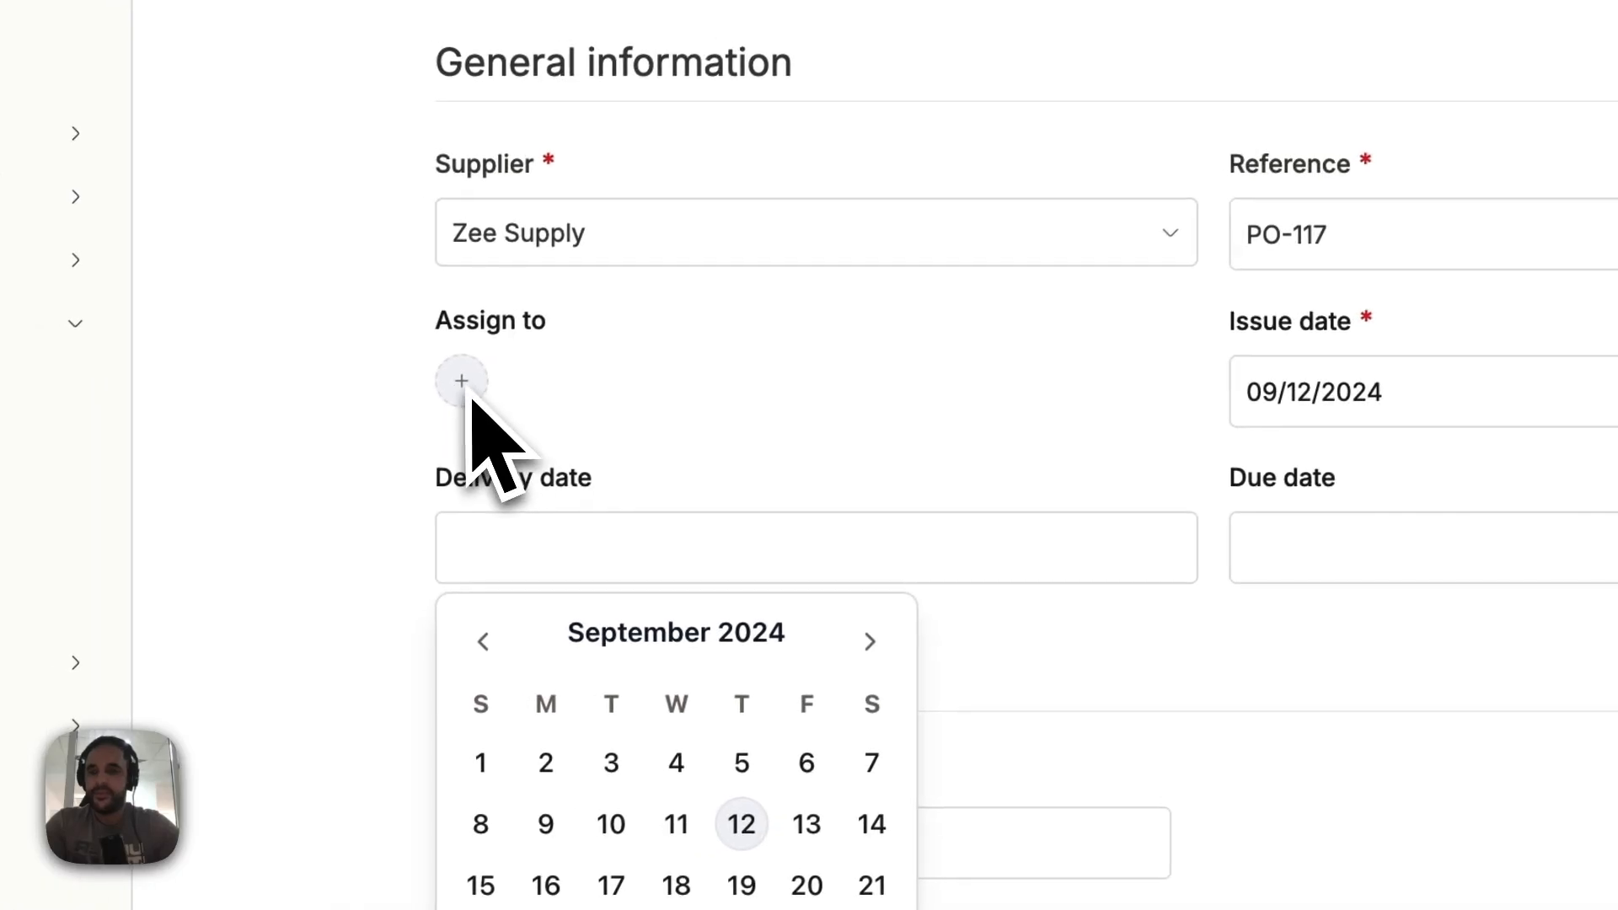
pyautogui.click(239, 304)
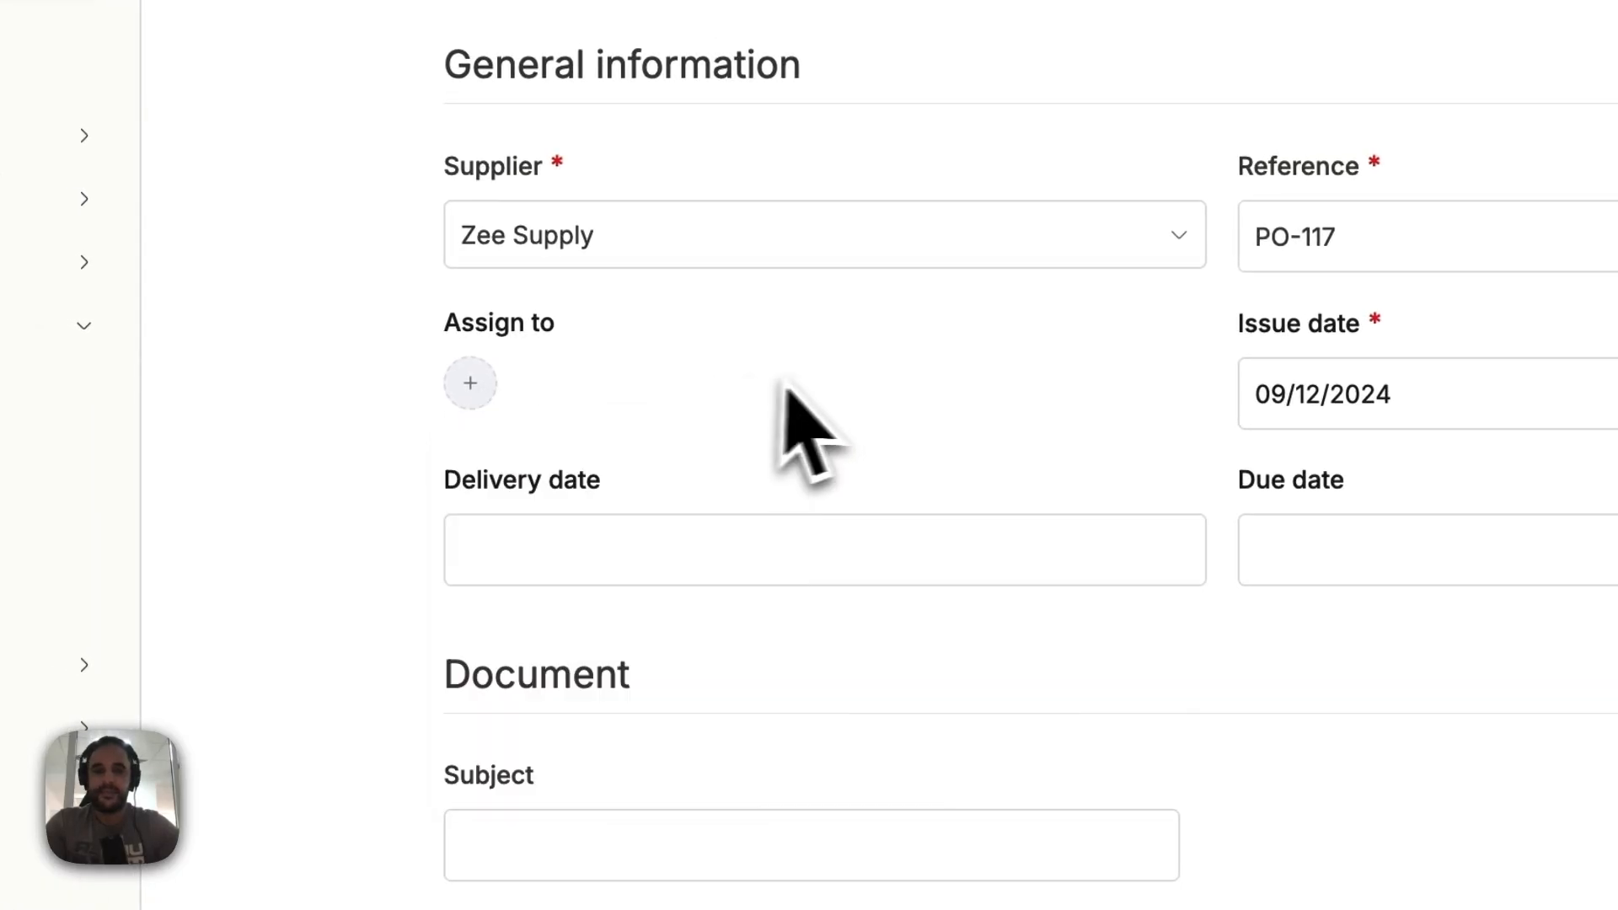
# Step: Examine the due date, subject and description fields of the purchase order without filling them in
pyautogui.scroll(-5, 783, 386)
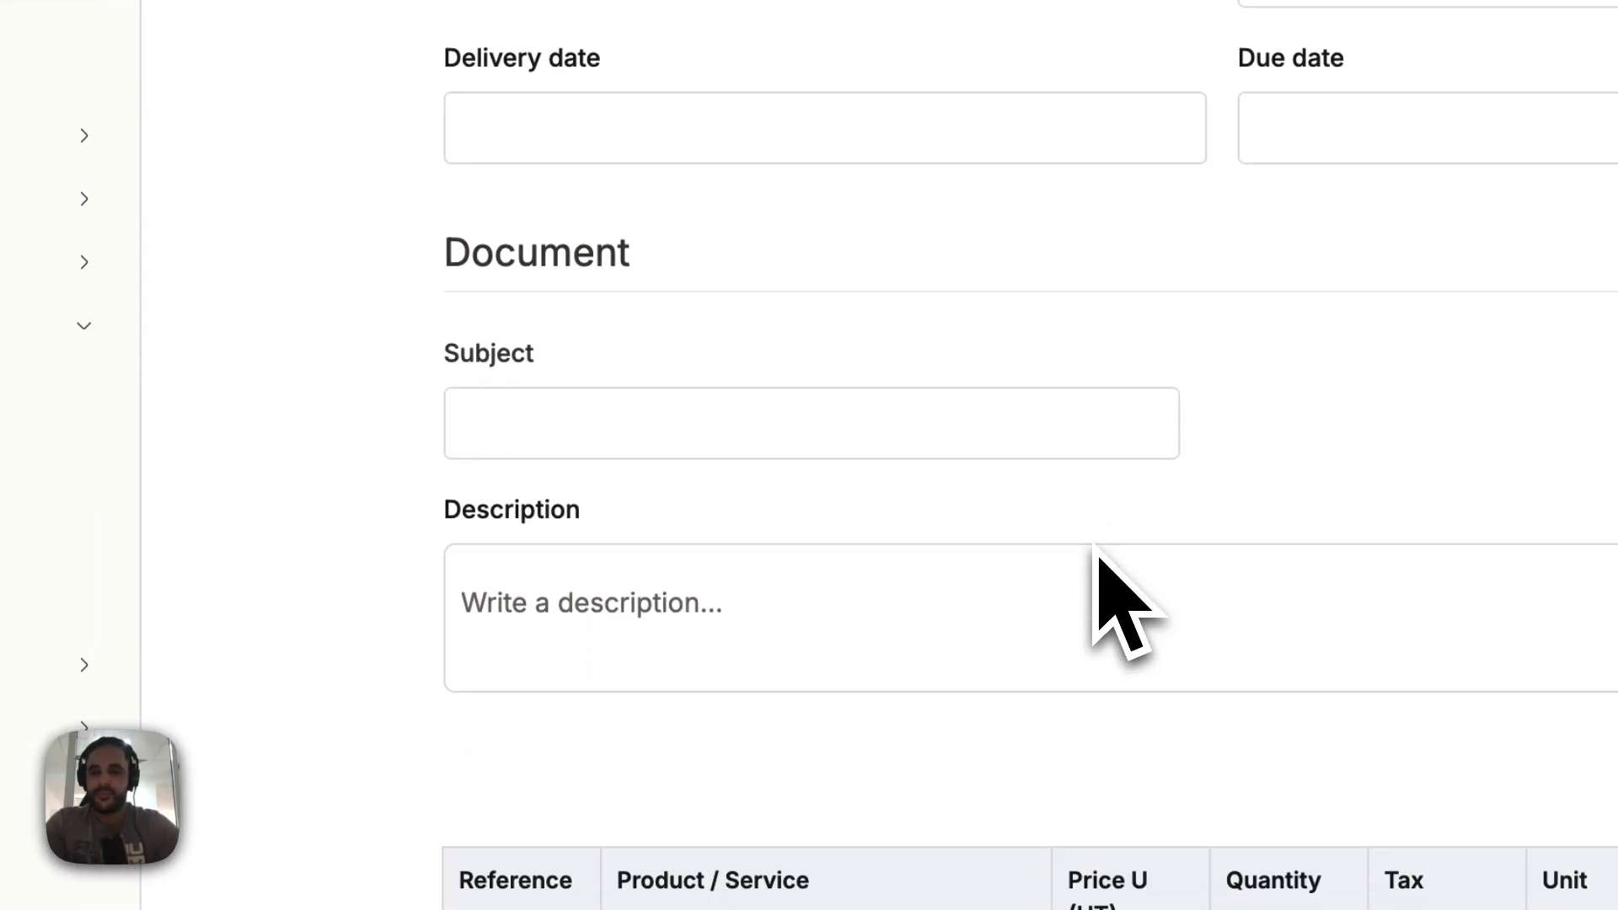
pyautogui.scroll(2, 1095, 547)
pyautogui.click(1264, 150)
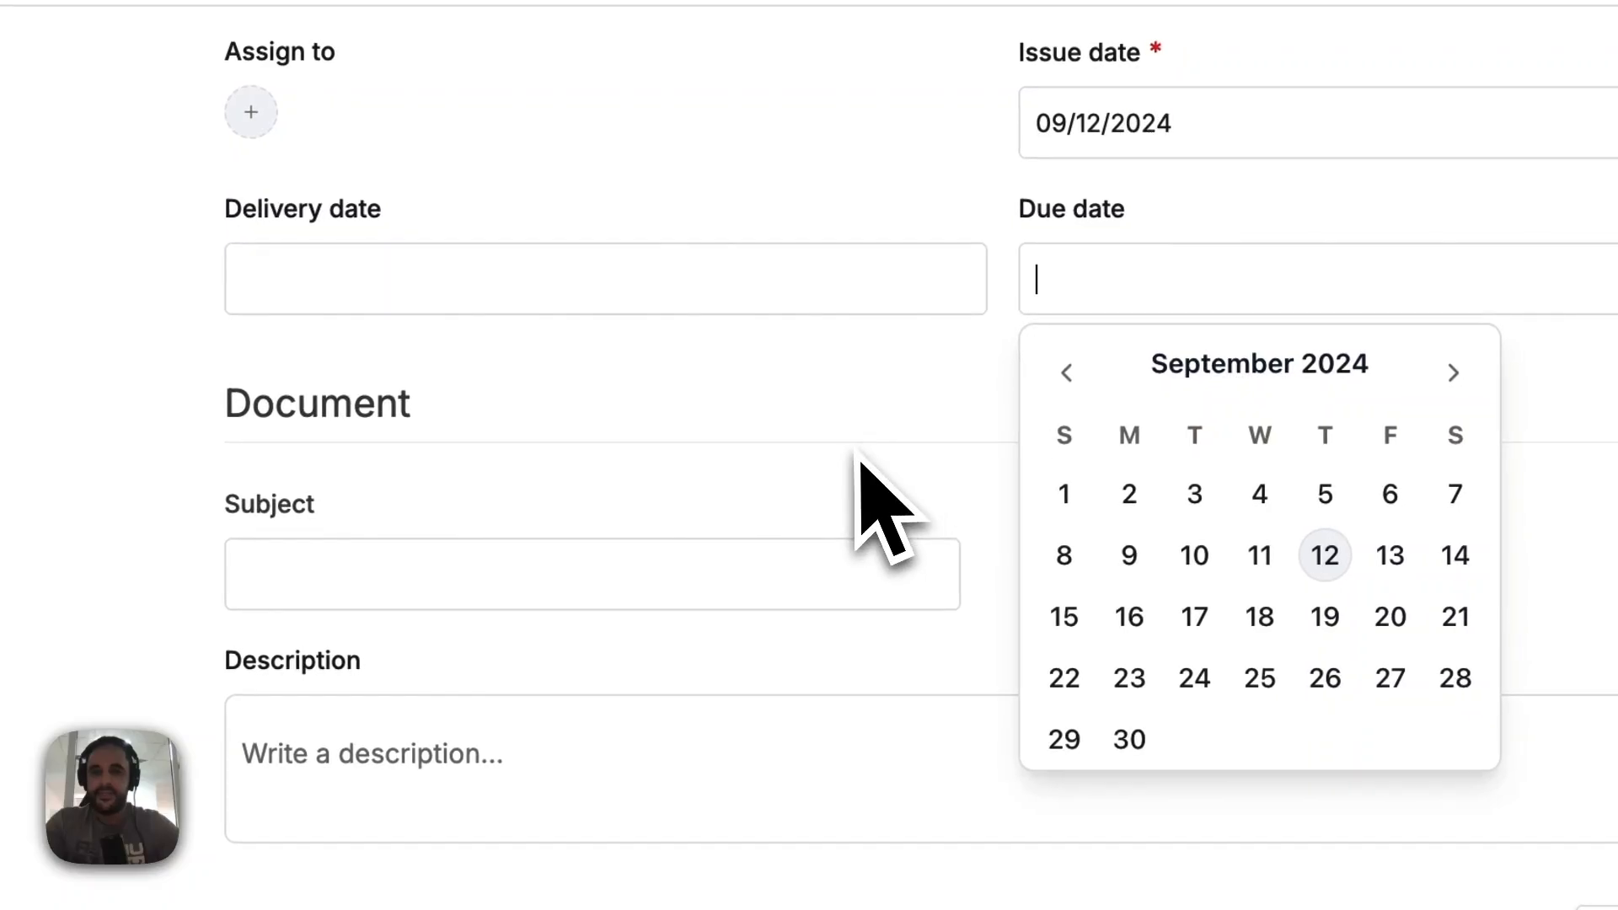
pyautogui.scroll(-2, 858, 463)
pyautogui.click(575, 471)
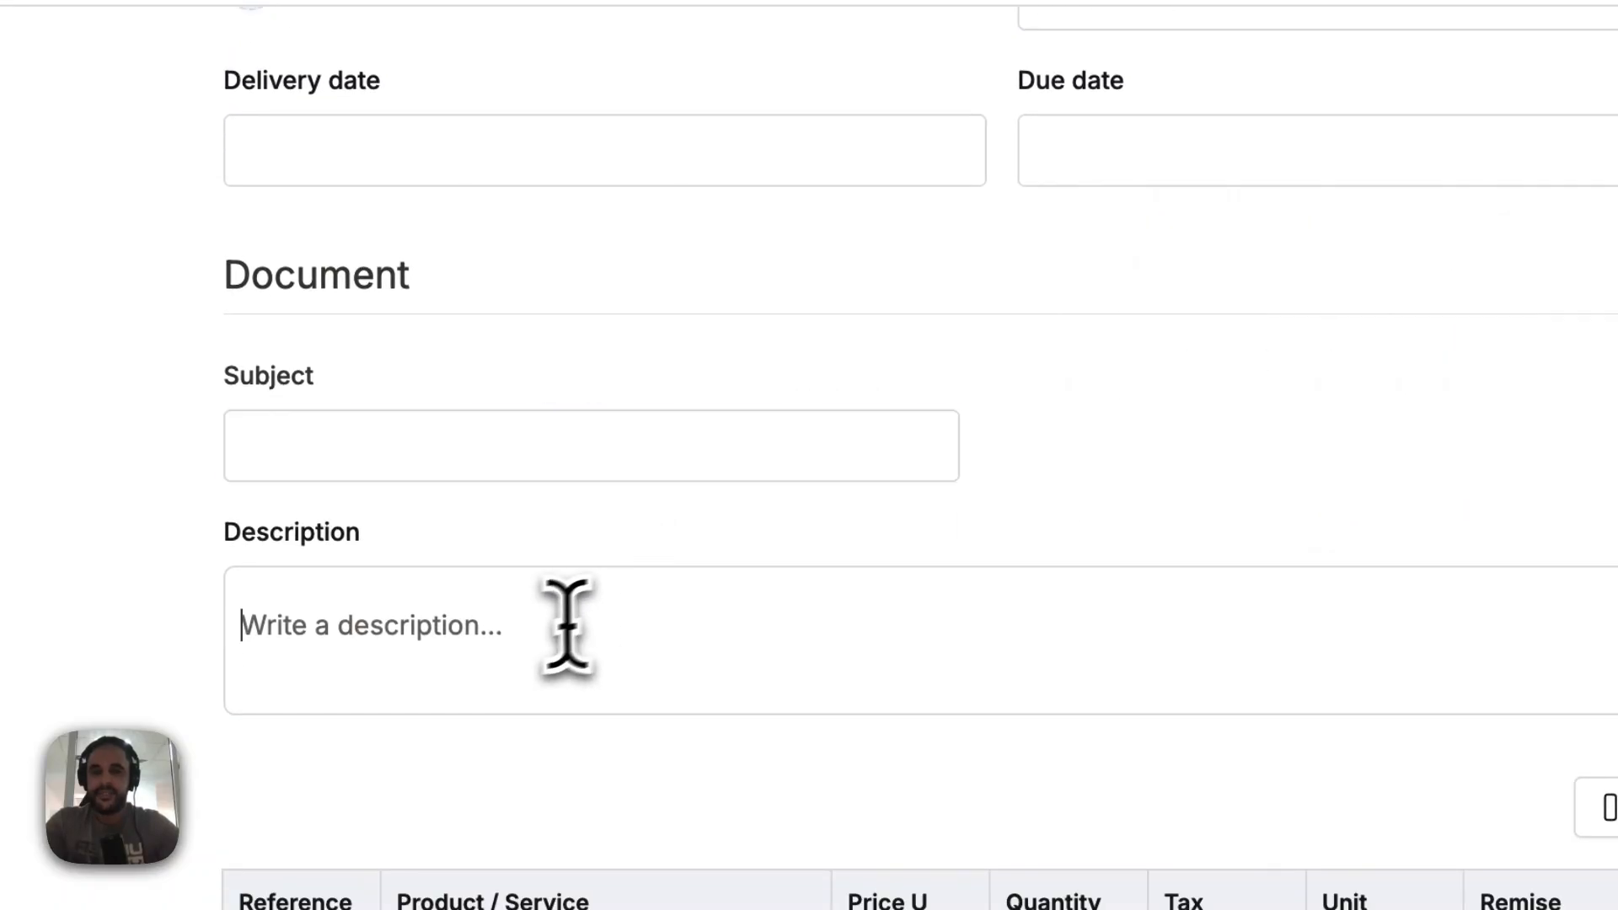
# Step: Search for Product X in the first line of the order and add Product XY as its item
pyautogui.scroll(-5, 741, 578)
pyautogui.click(341, 707)
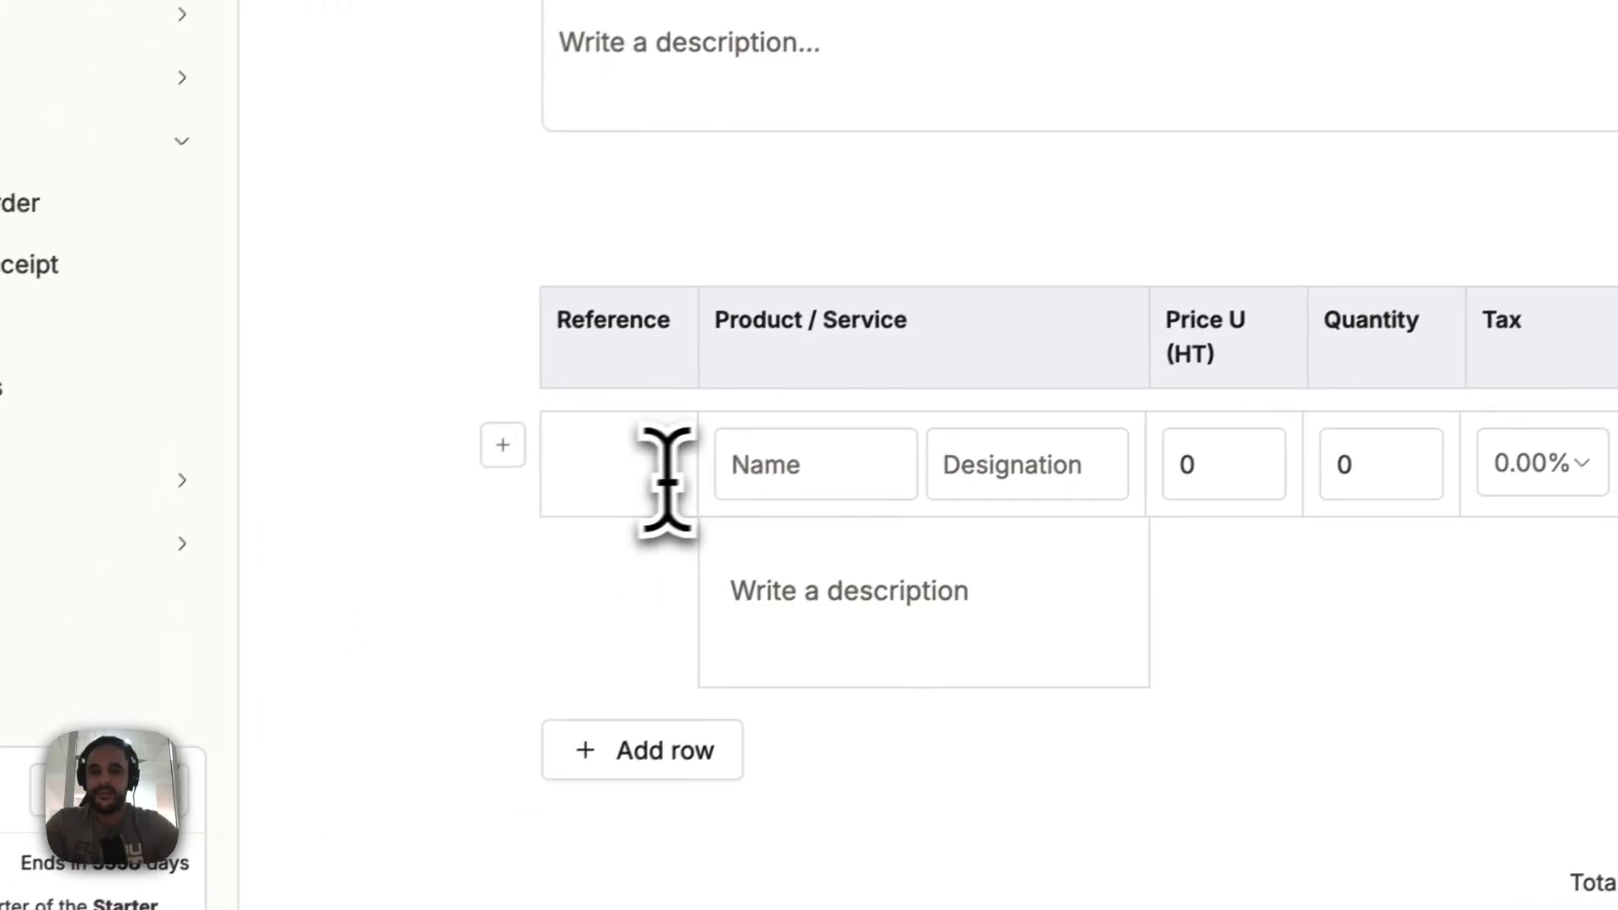
pyautogui.click(834, 484)
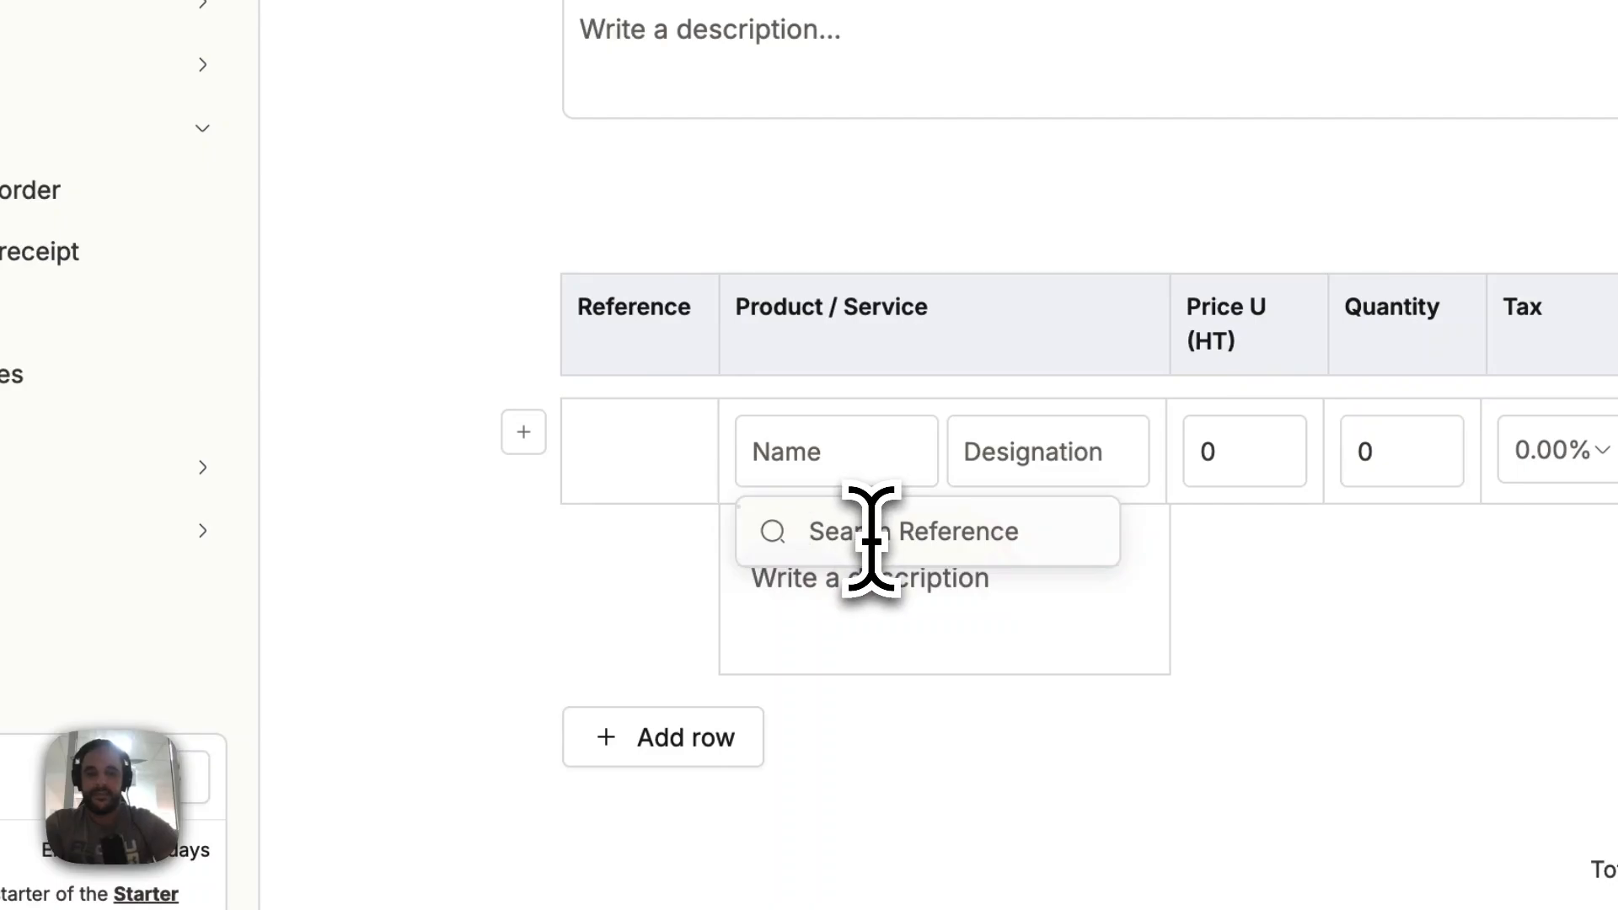
pyautogui.write('Procuct X')
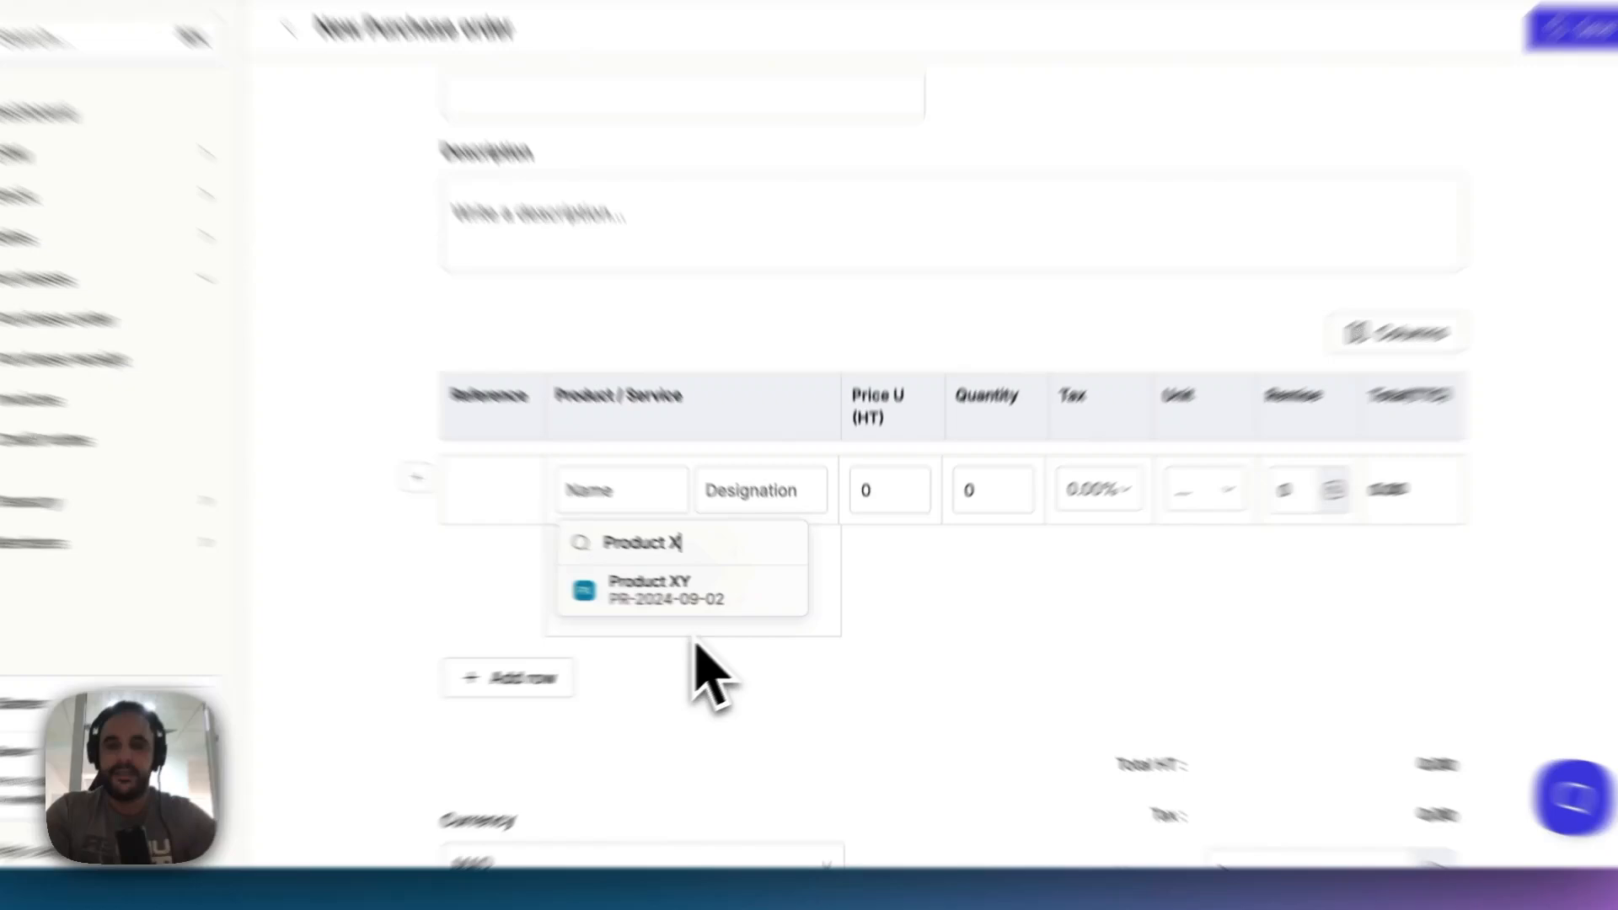
pyautogui.click(726, 600)
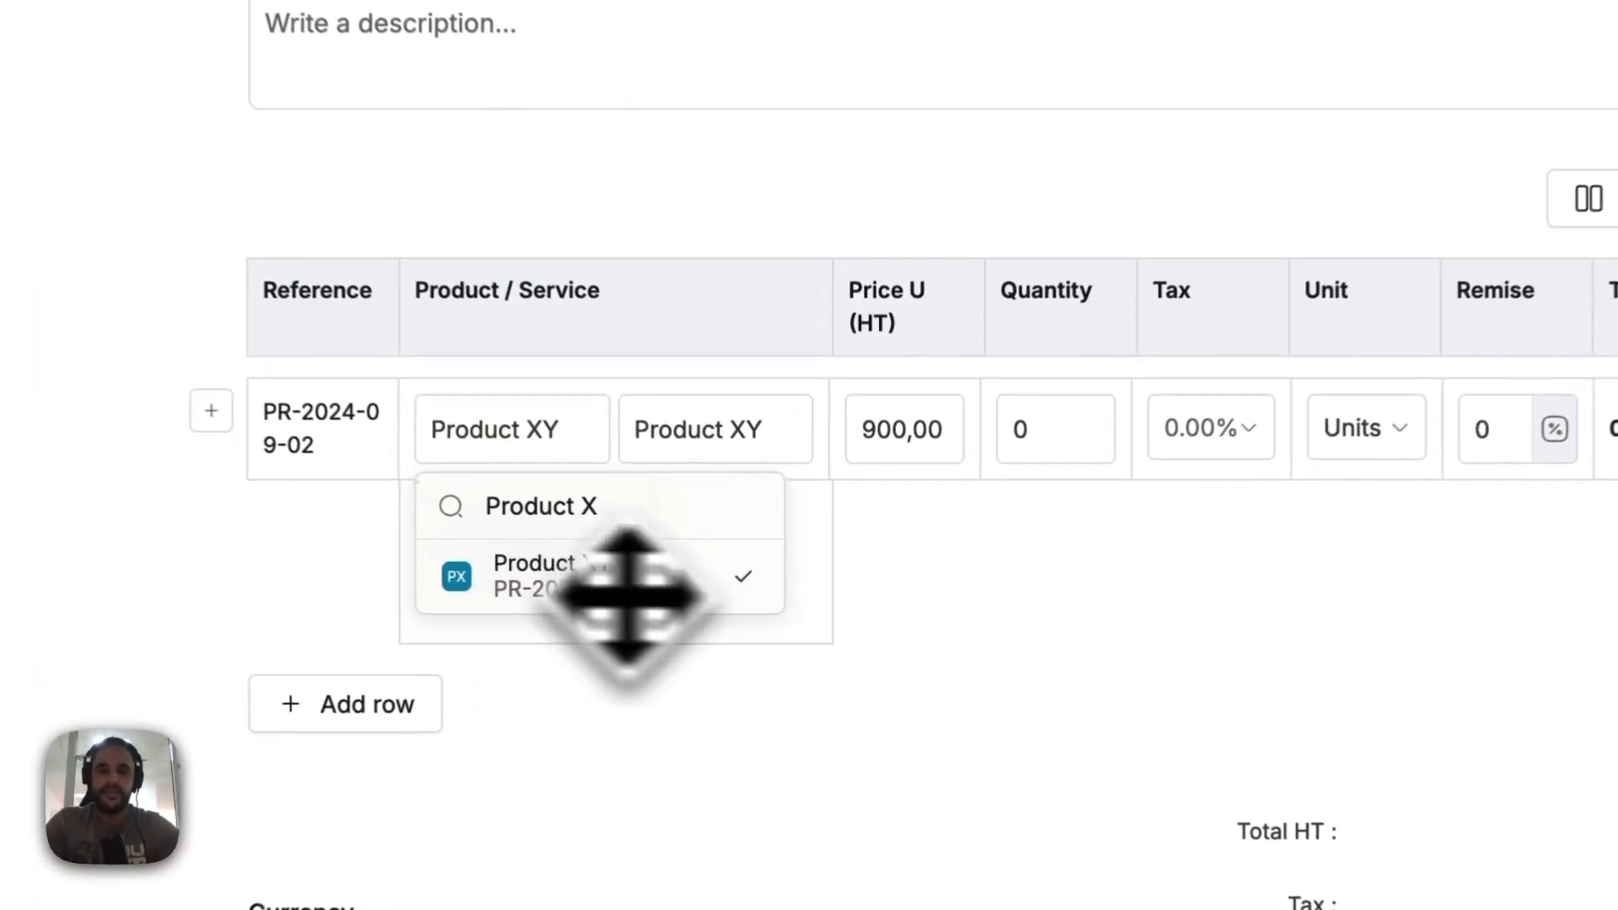
# Step: Set the Product XY line to a unit price of 950,00, a quantity of 50 and a 20% tax
pyautogui.click(917, 578)
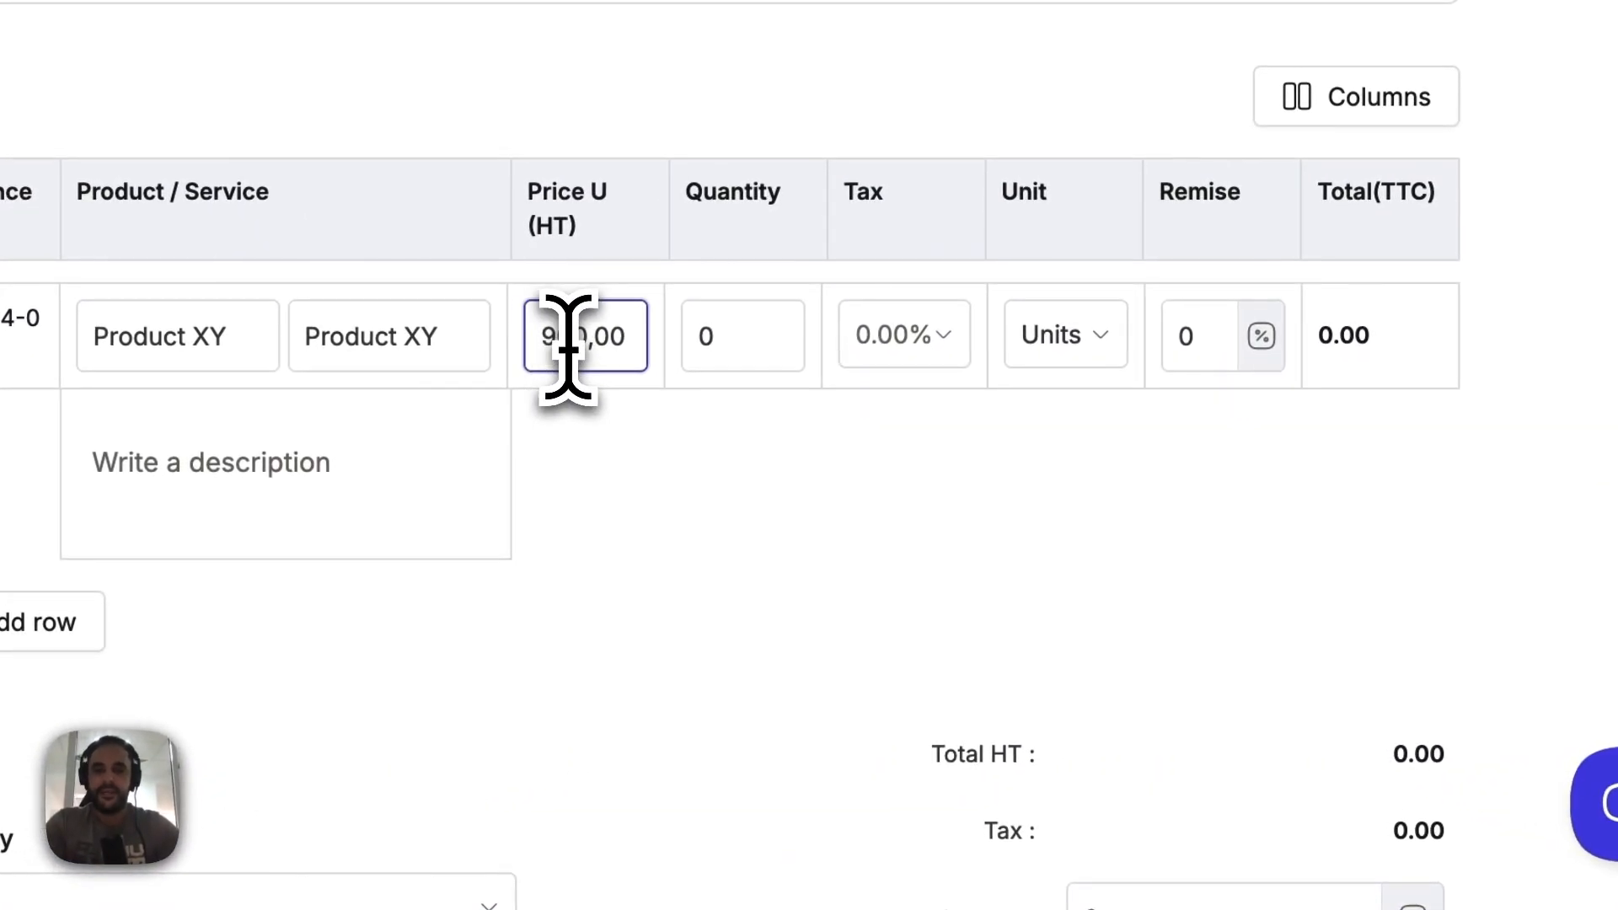
pyautogui.click(765, 479)
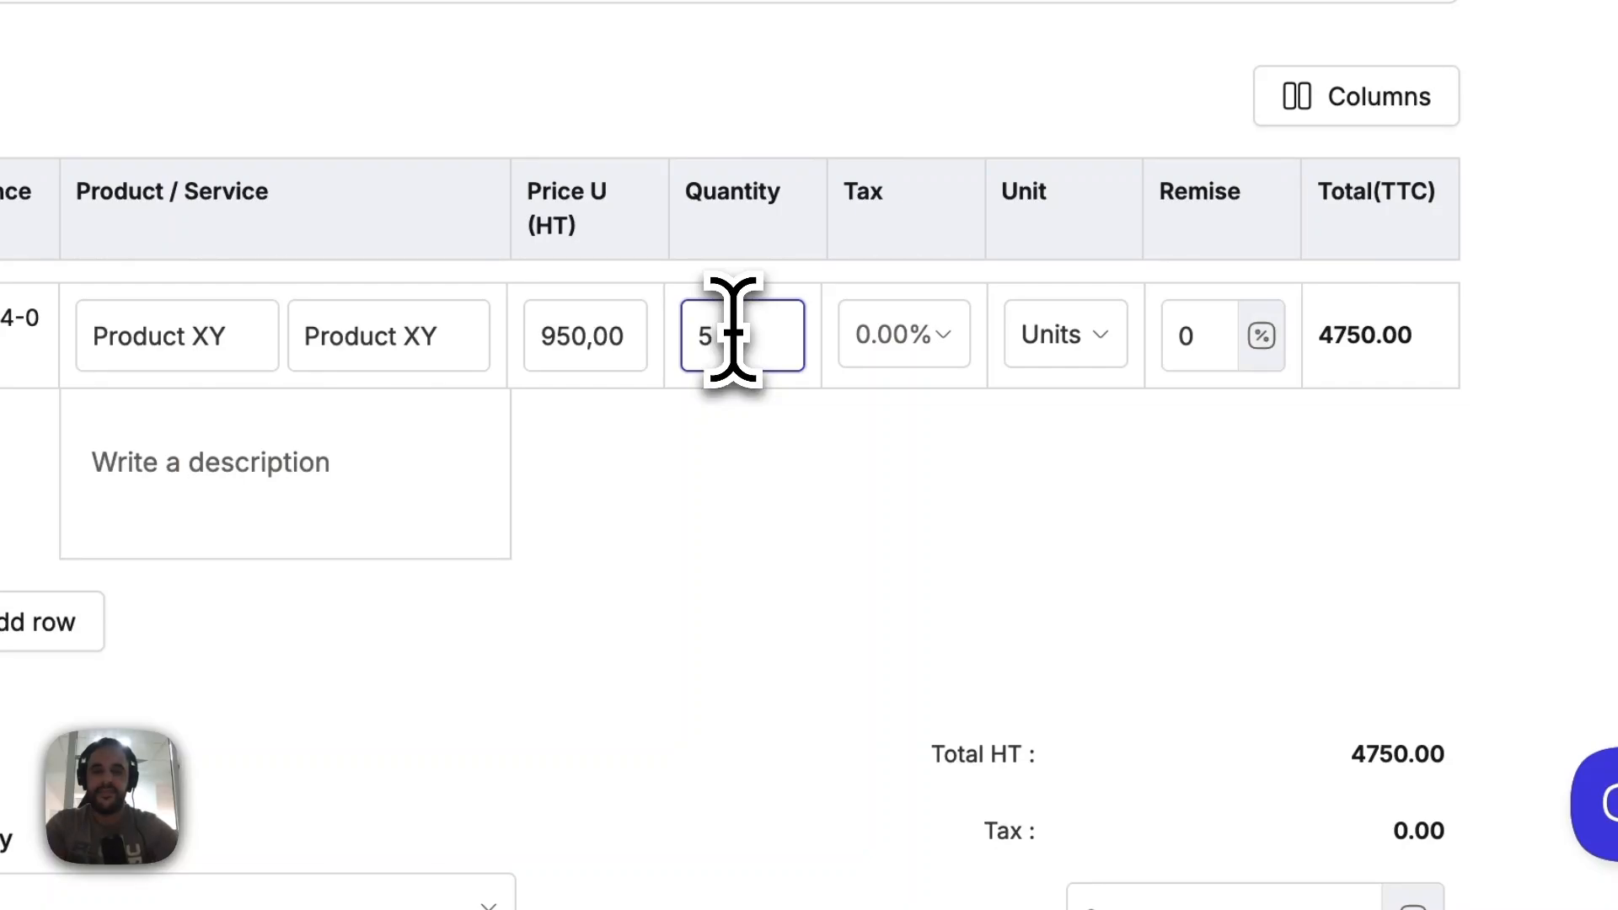
pyautogui.click(993, 459)
pyautogui.click(944, 358)
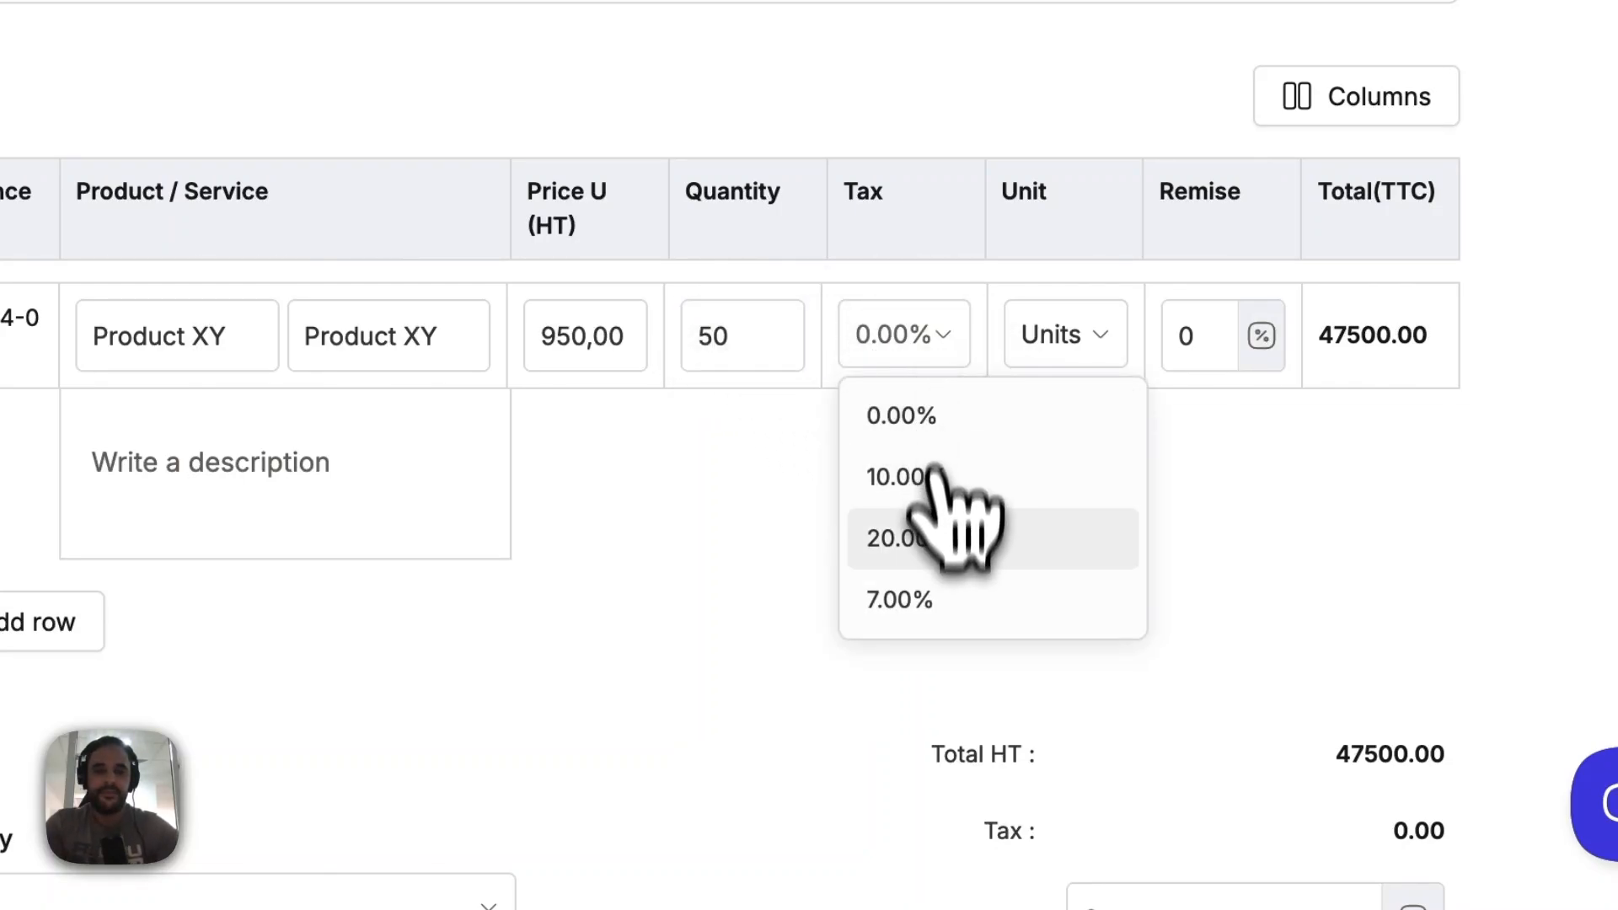
pyautogui.click(927, 563)
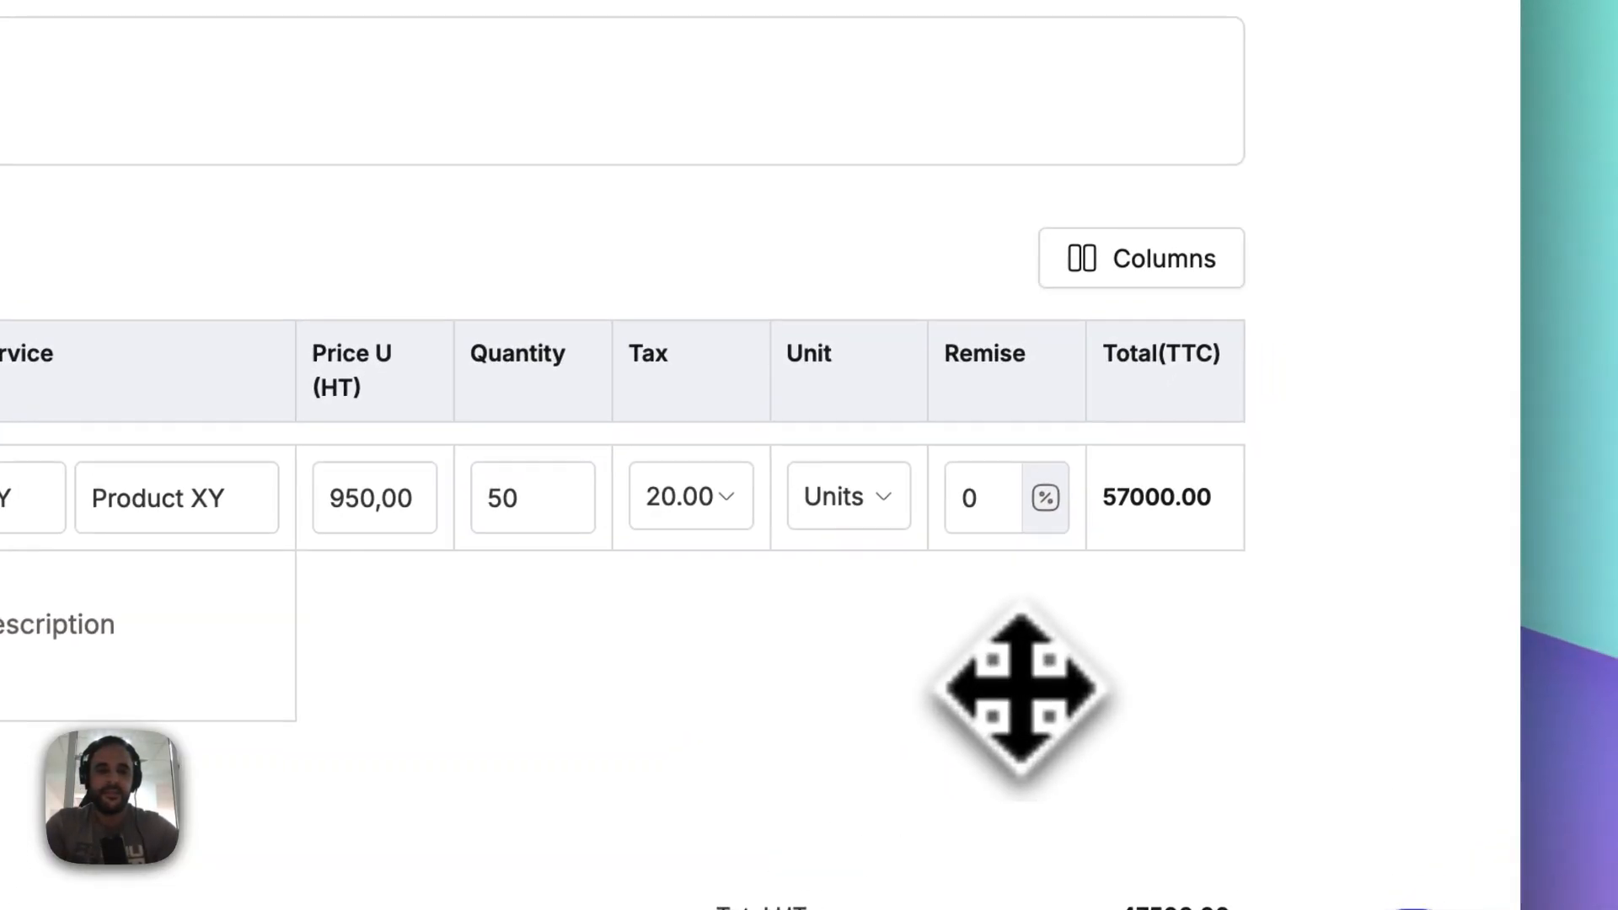
# Step: Examine which columns can be shown in the order's line item table without changing any
pyautogui.scroll(-5, 1015, 692)
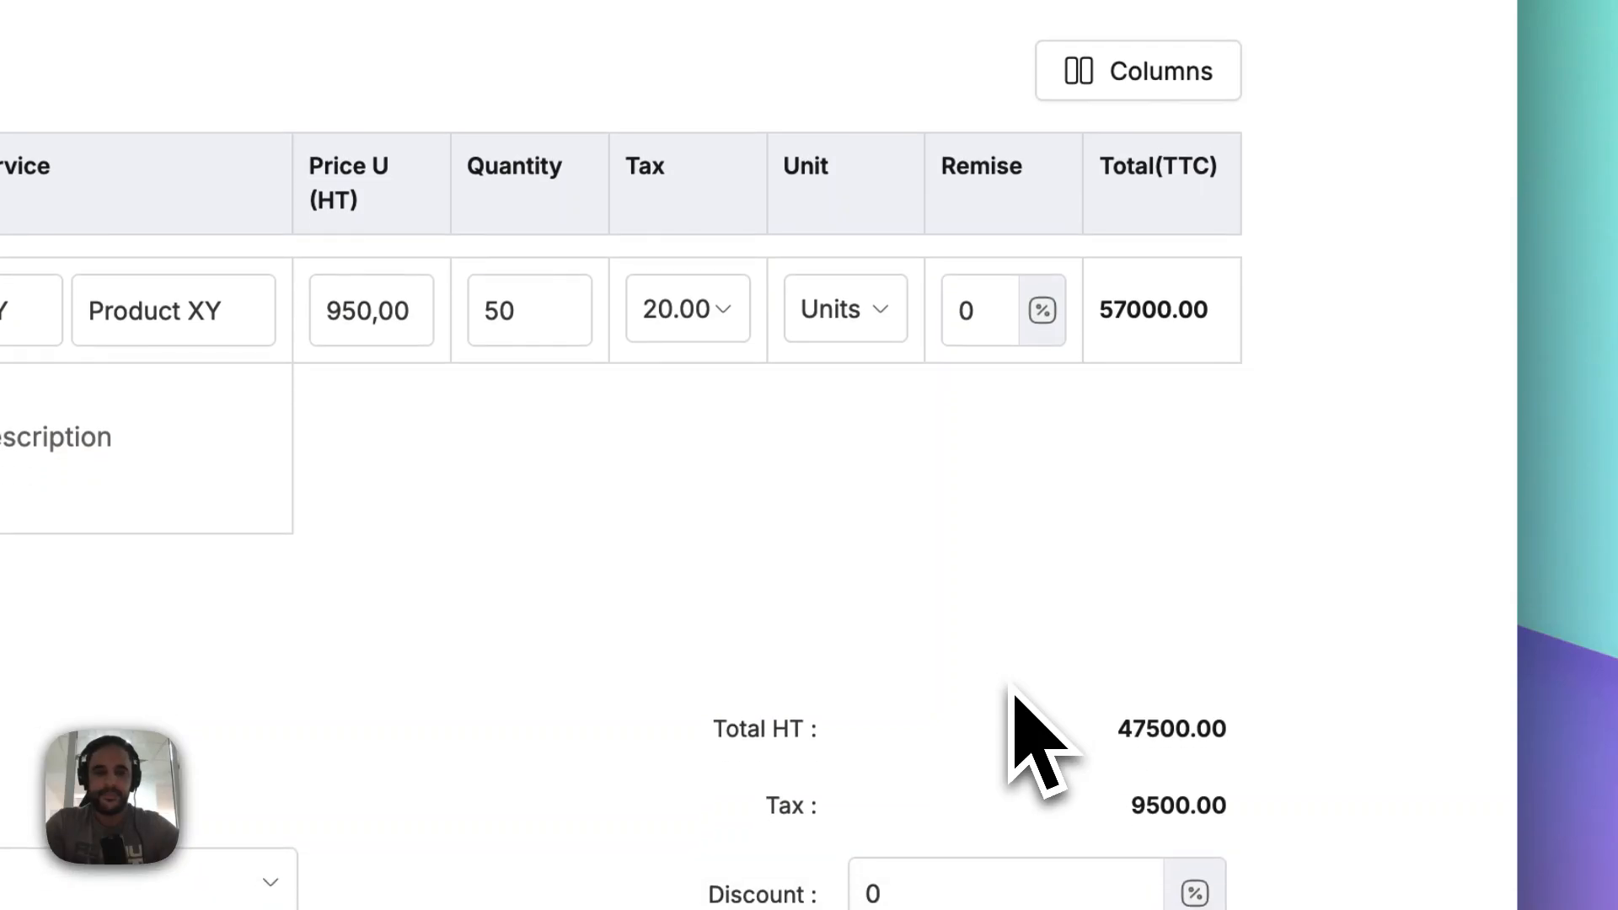
pyautogui.scroll(5, 1014, 689)
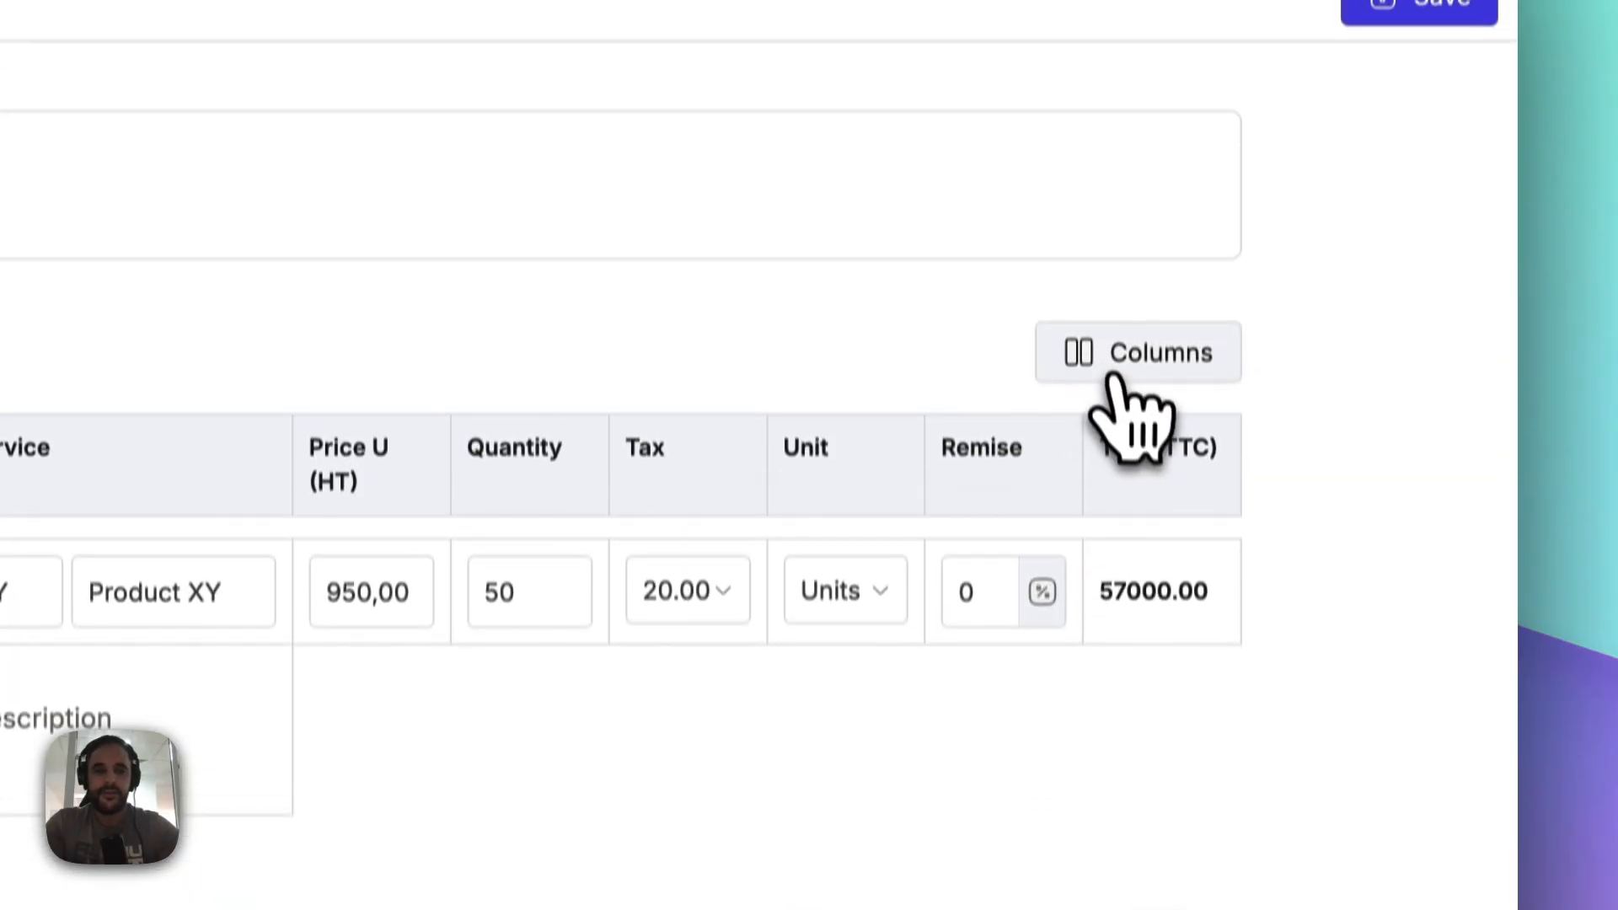
pyautogui.click(1120, 396)
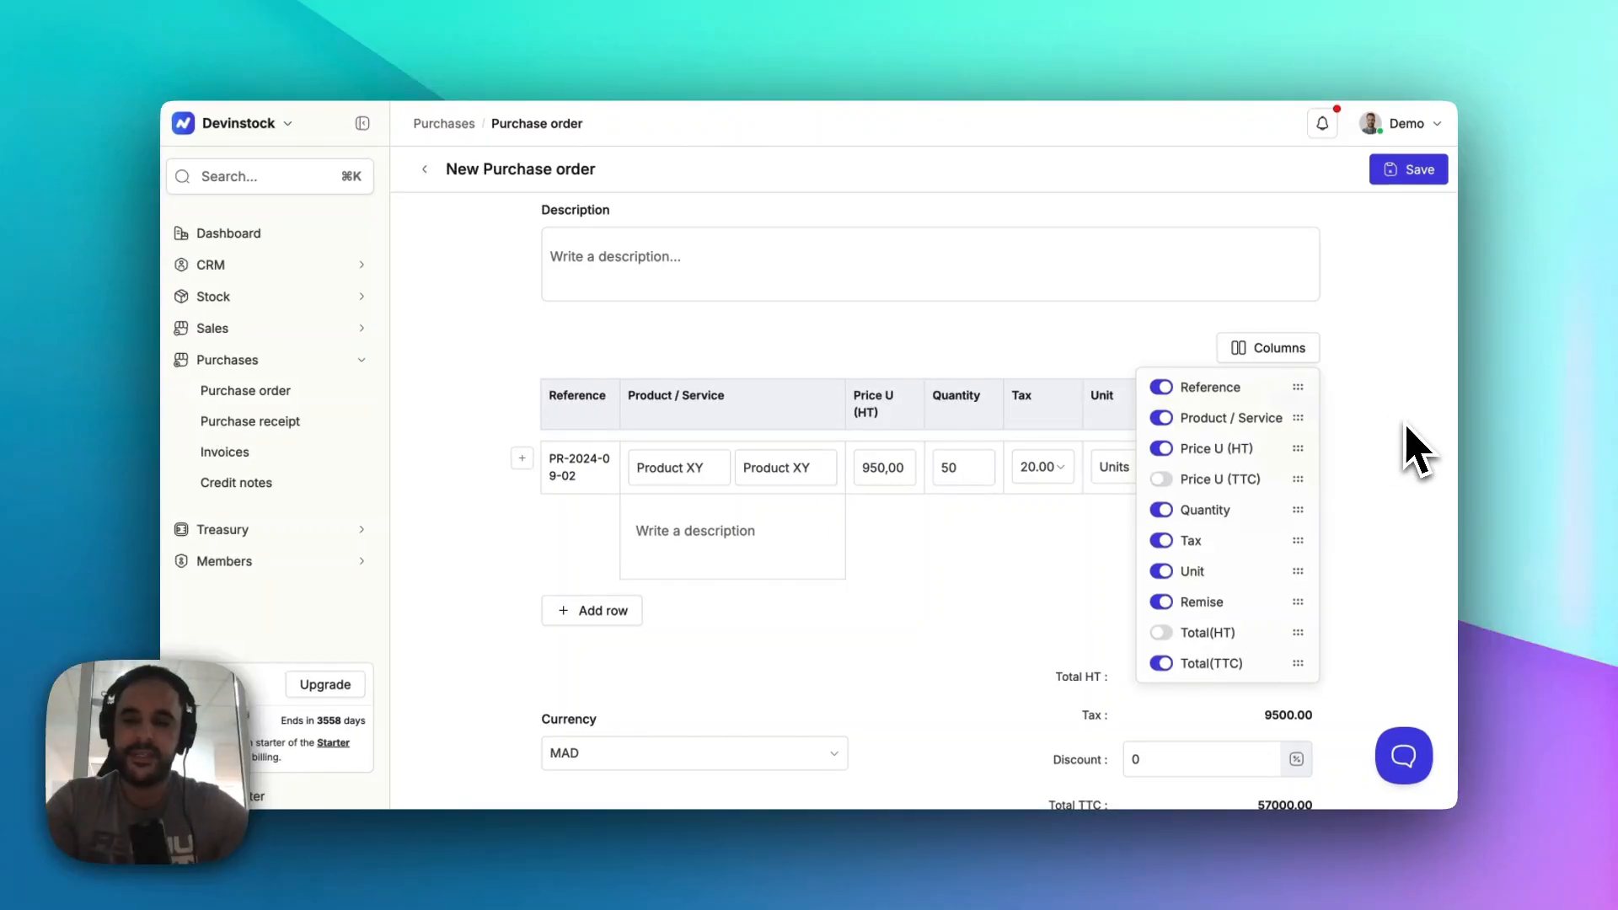
pyautogui.scroll(-2, 1294, 493)
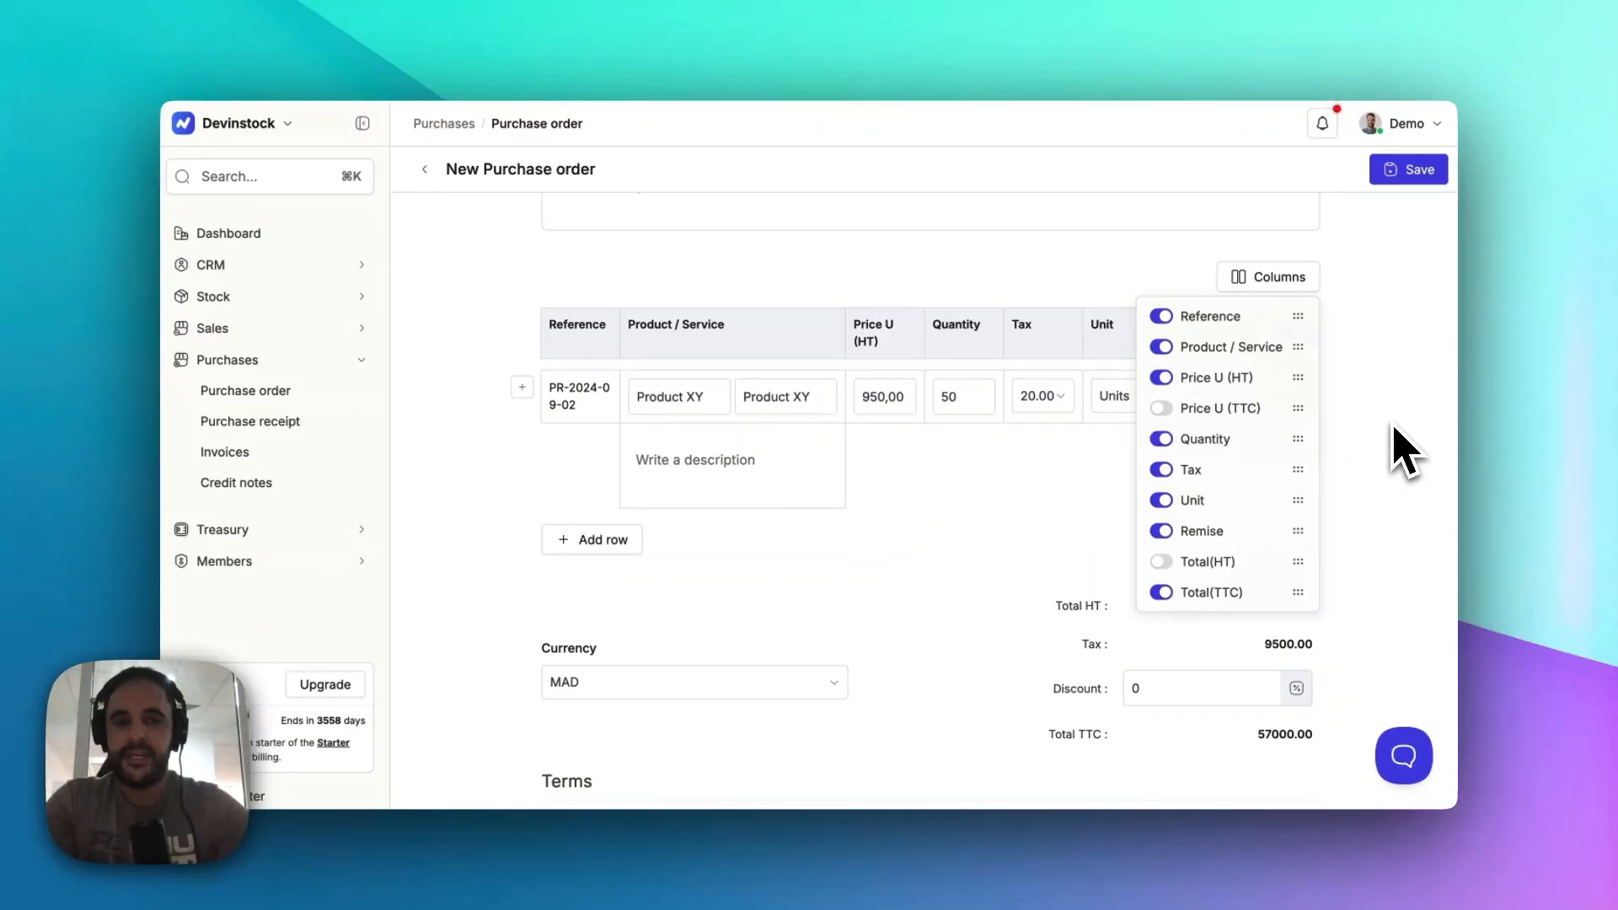
pyautogui.click(1402, 457)
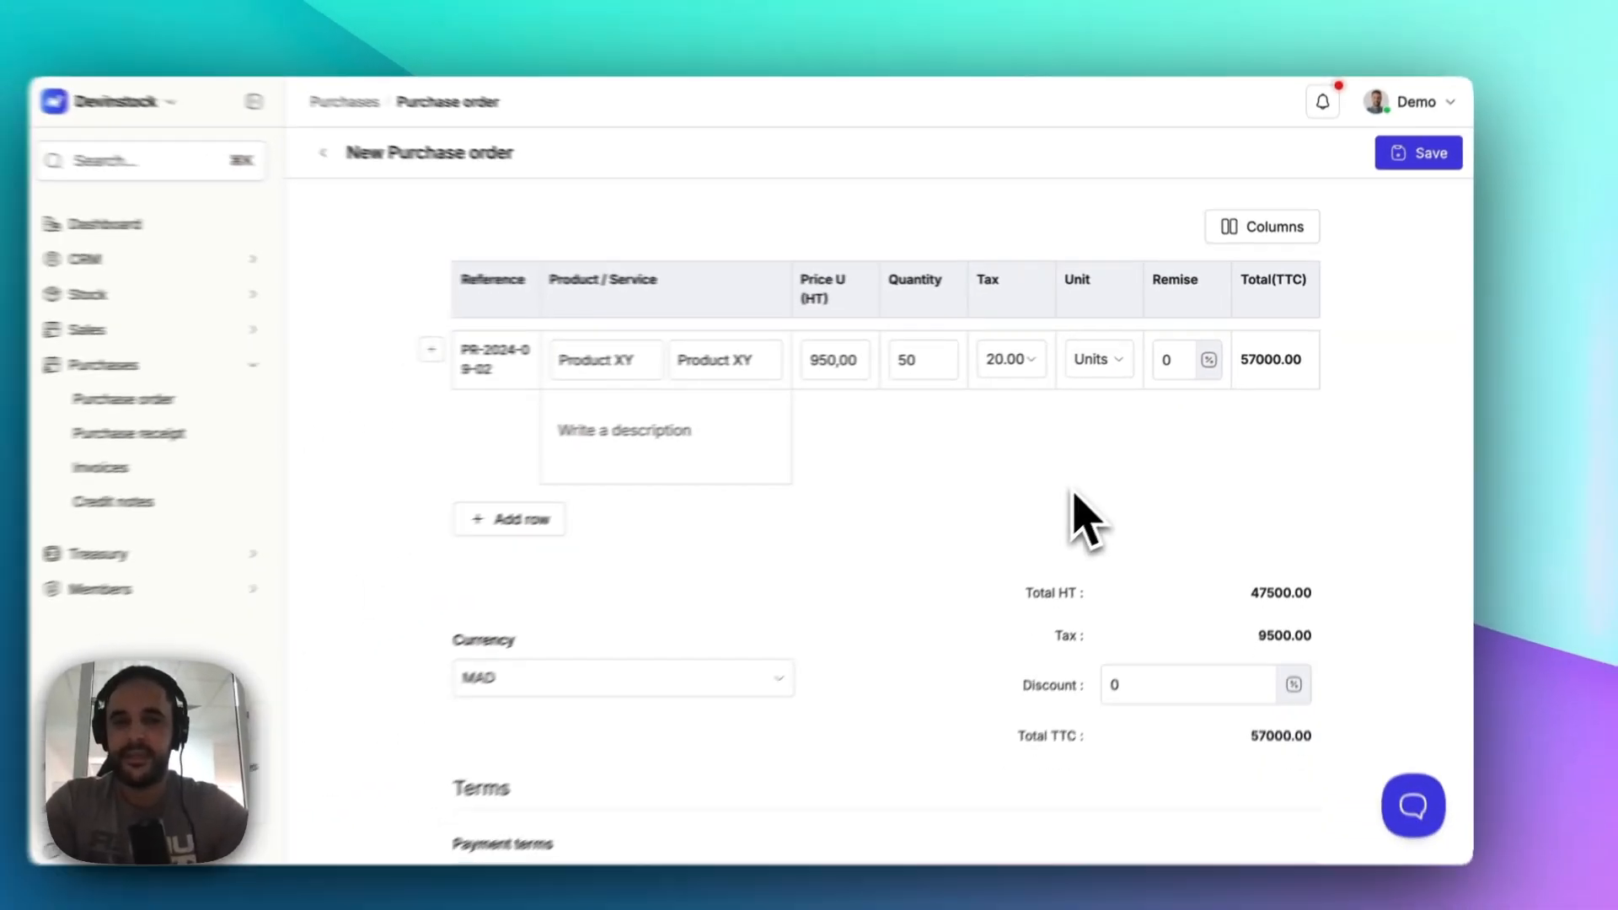
# Step: Review the order's line item, totals and terms, and save the new purchase order
pyautogui.scroll(-3, 1096, 484)
pyautogui.scroll(3, 1096, 485)
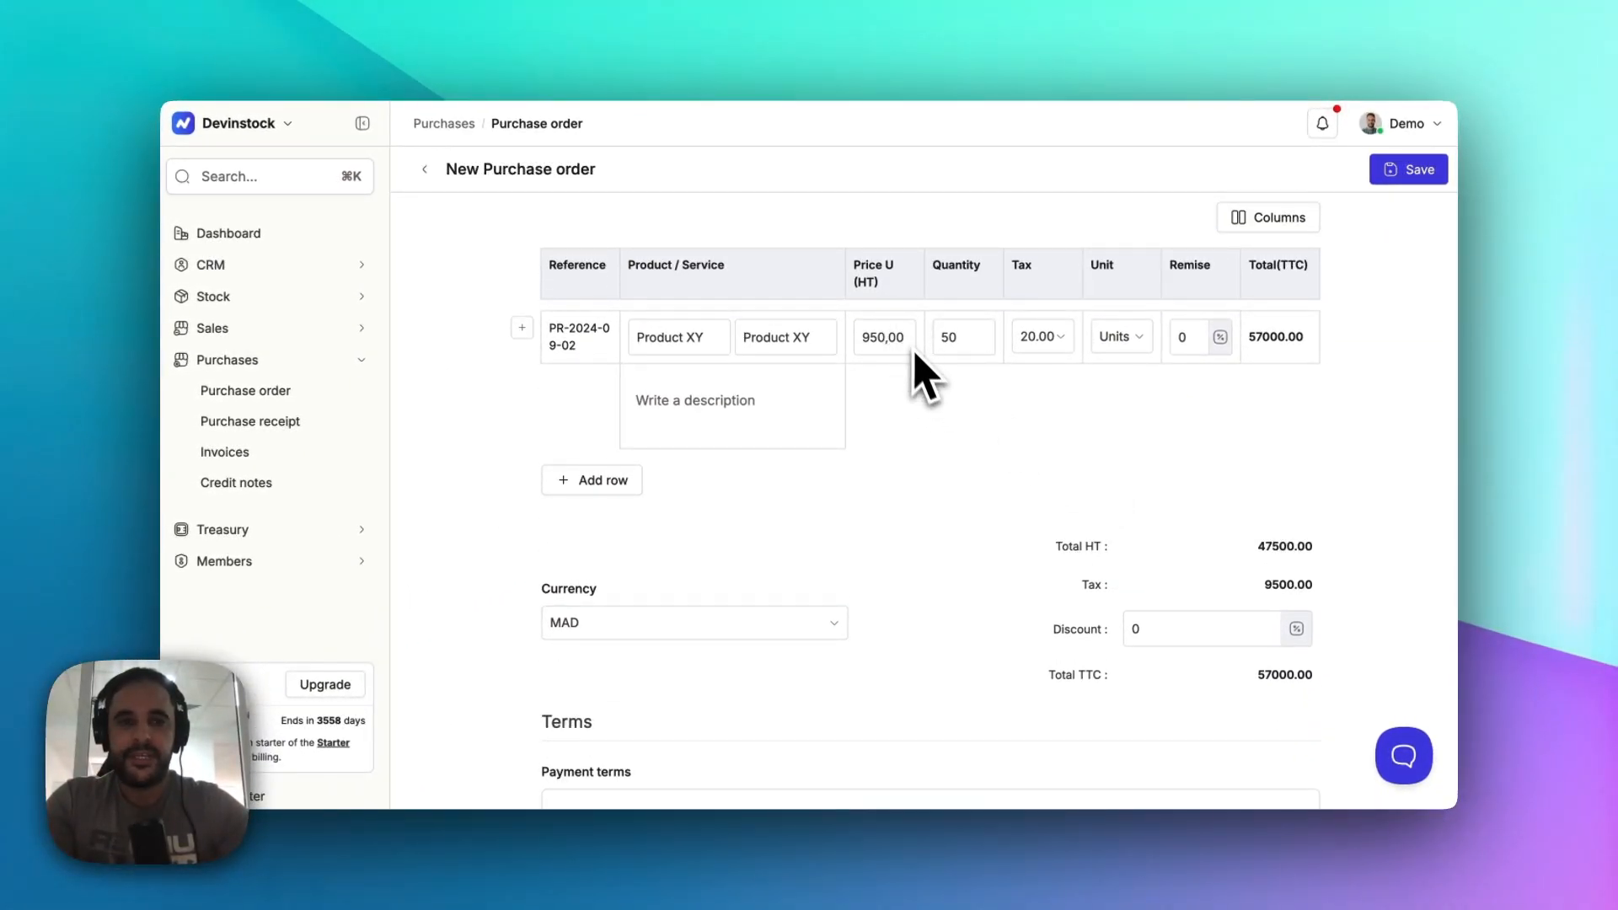
pyautogui.scroll(-3, 993, 469)
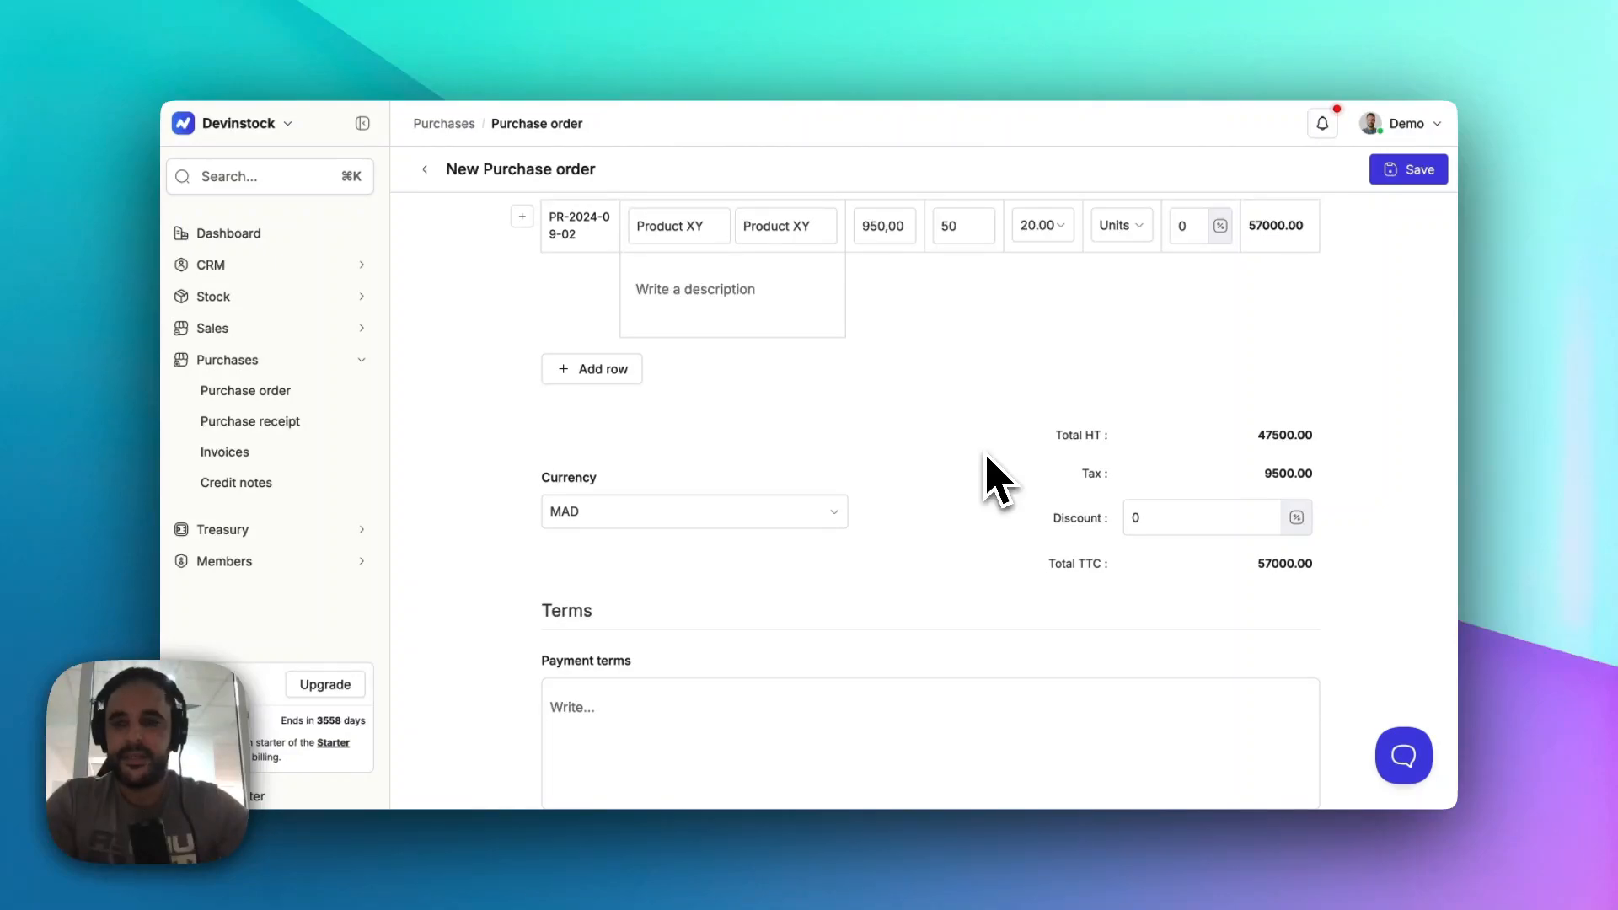
pyautogui.scroll(-3, 989, 472)
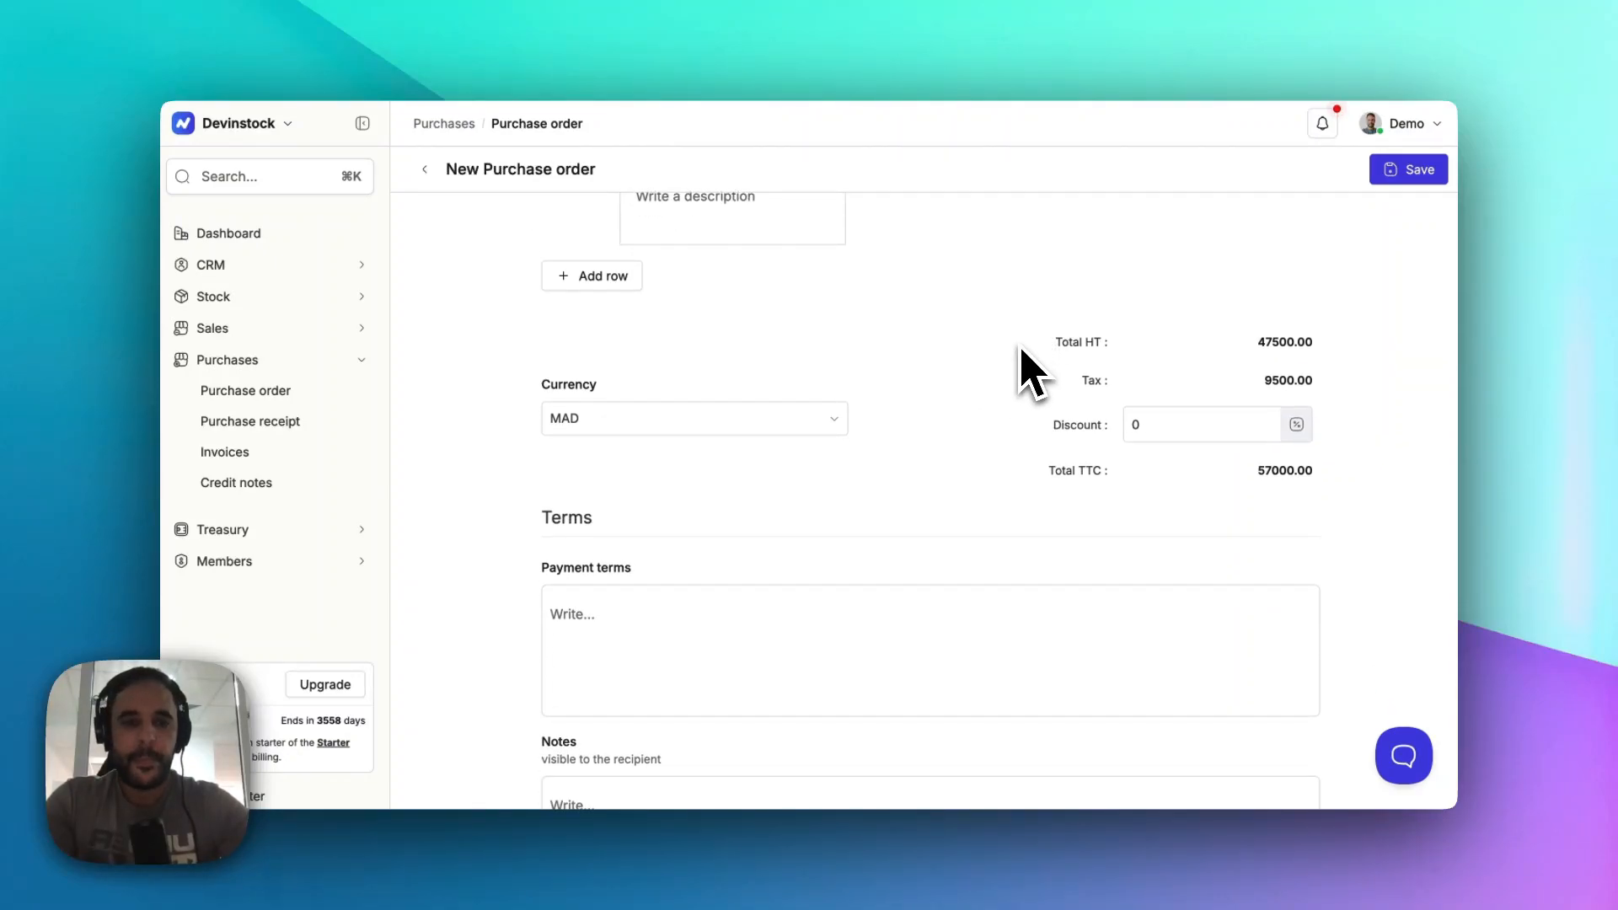
pyautogui.scroll(-1, 1022, 352)
pyautogui.scroll(4, 1028, 354)
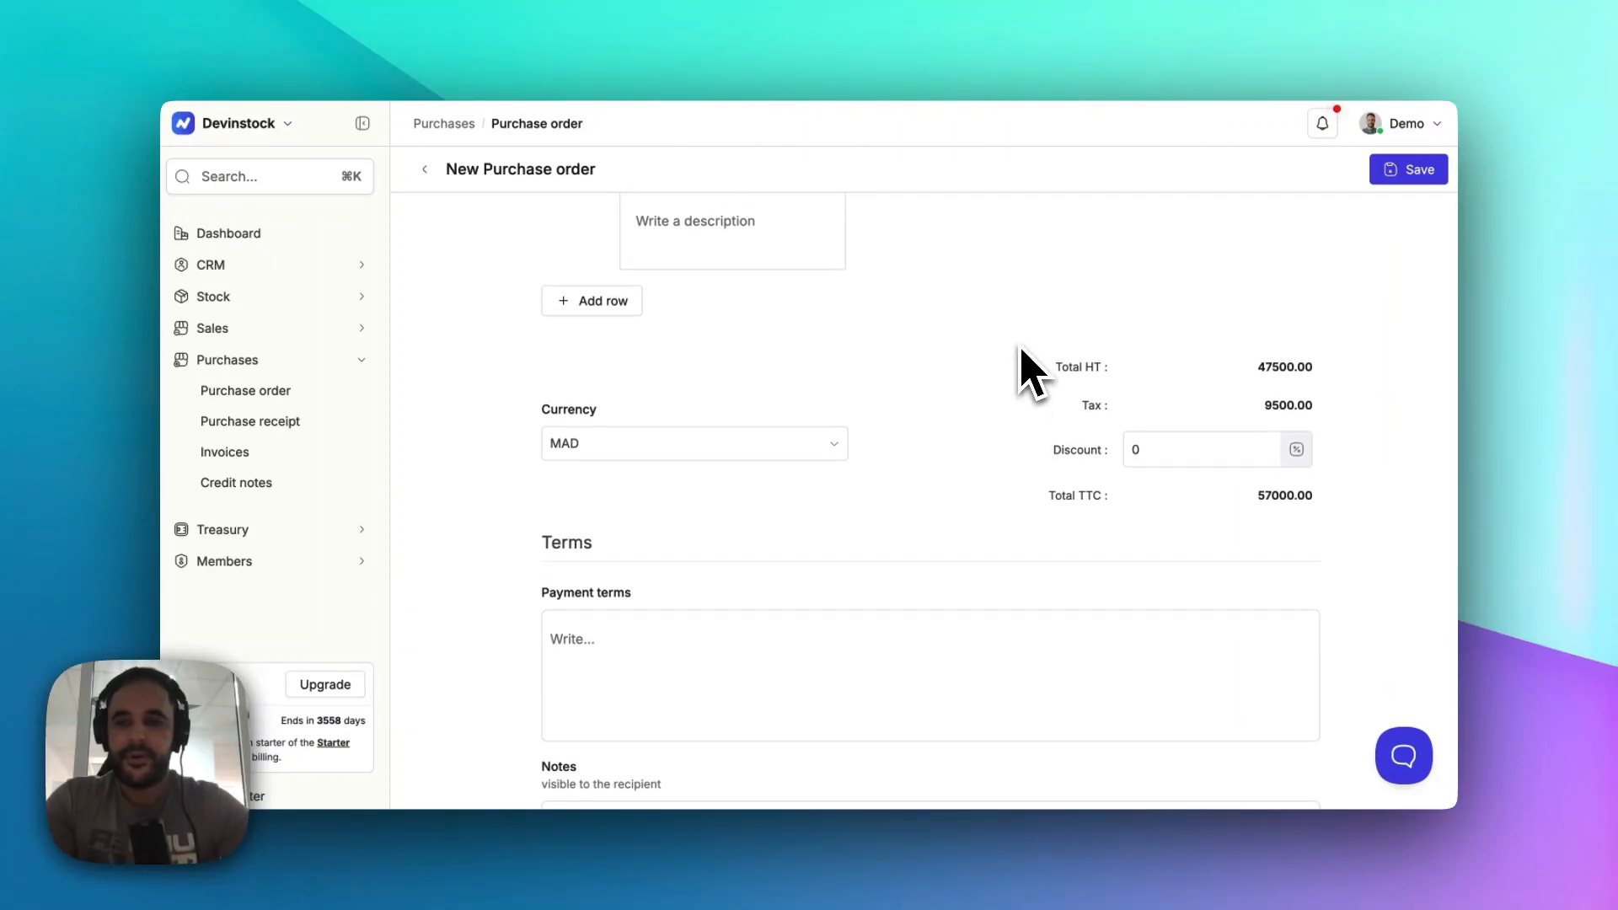
pyautogui.scroll(1, 1015, 349)
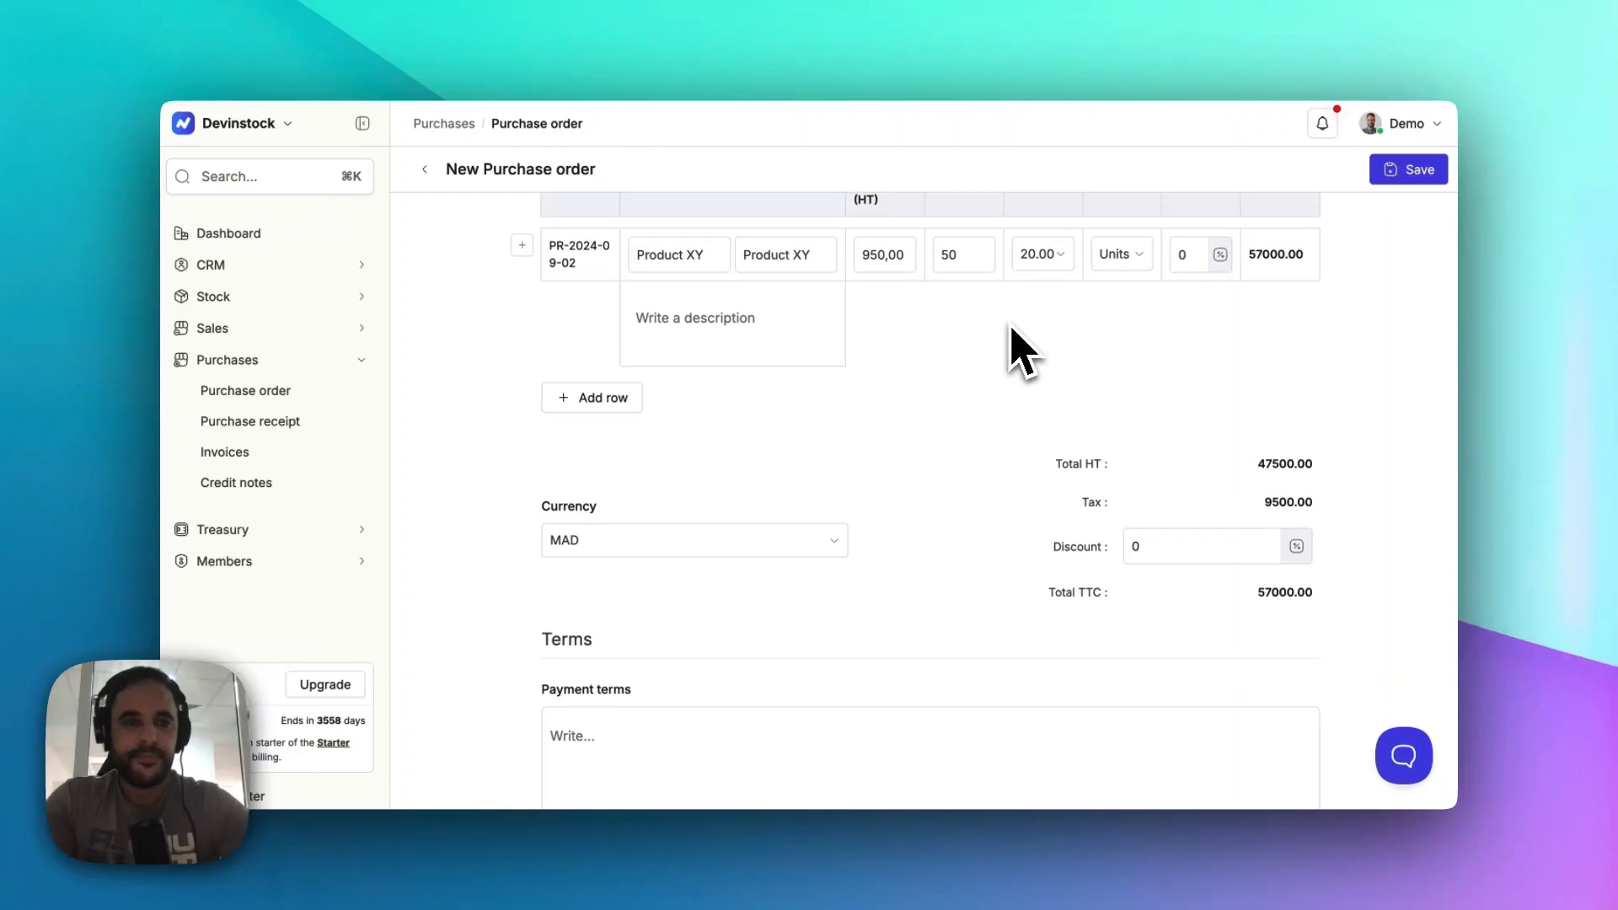
pyautogui.click(1408, 170)
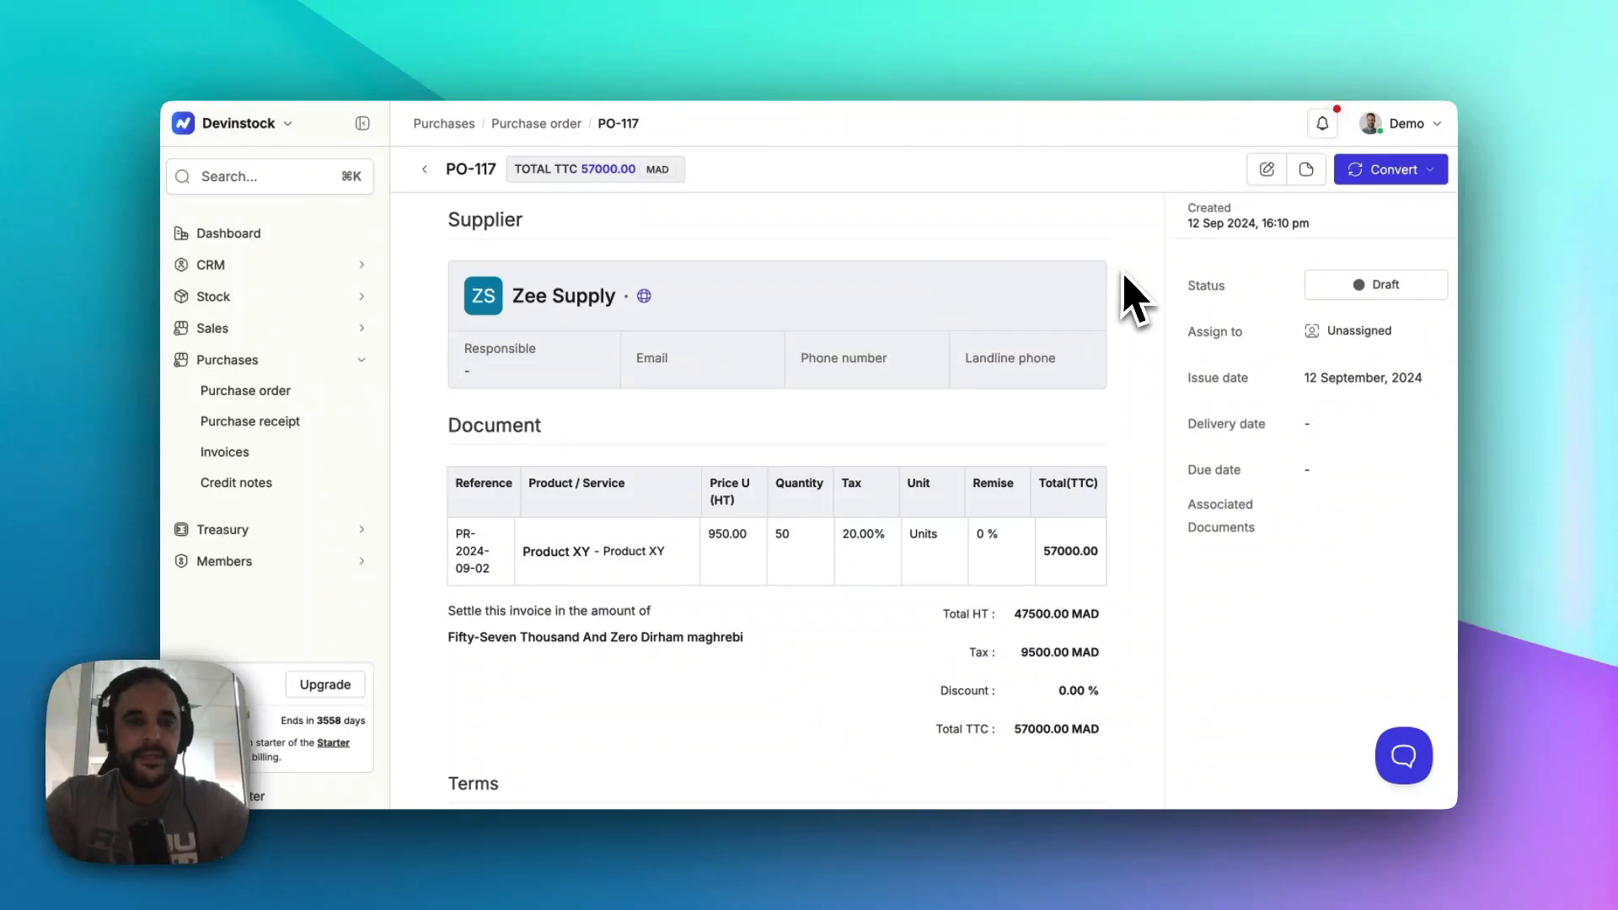
# Step: Look over the saved purchase order and change its status to Approved
pyautogui.scroll(-3, 1134, 278)
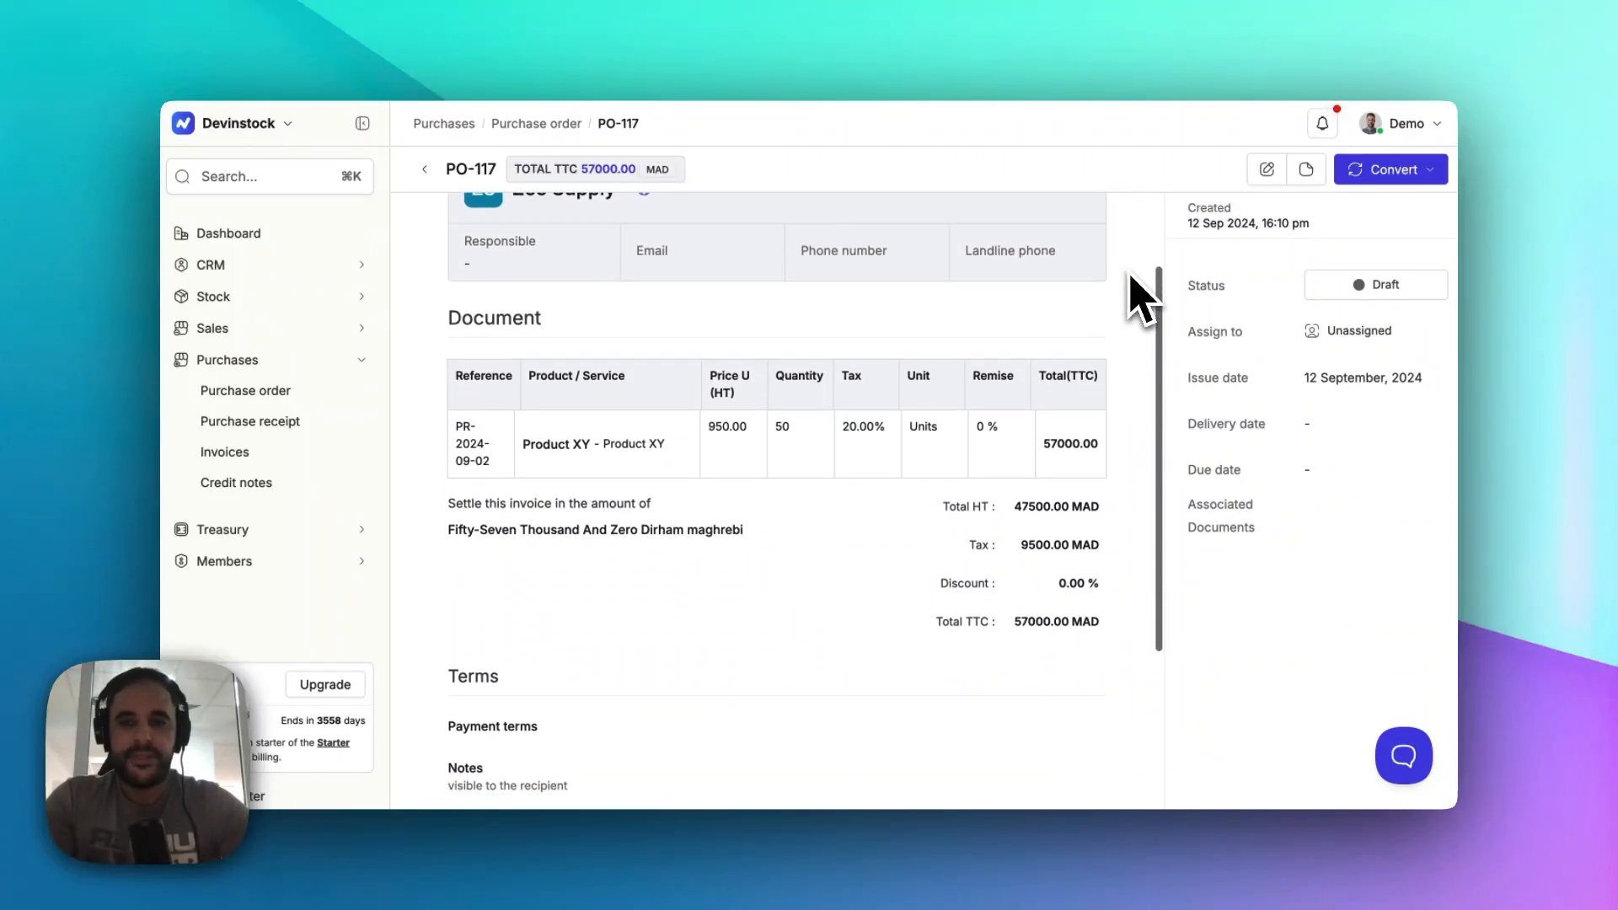
pyautogui.scroll(-1, 1132, 277)
pyautogui.scroll(3, 1139, 299)
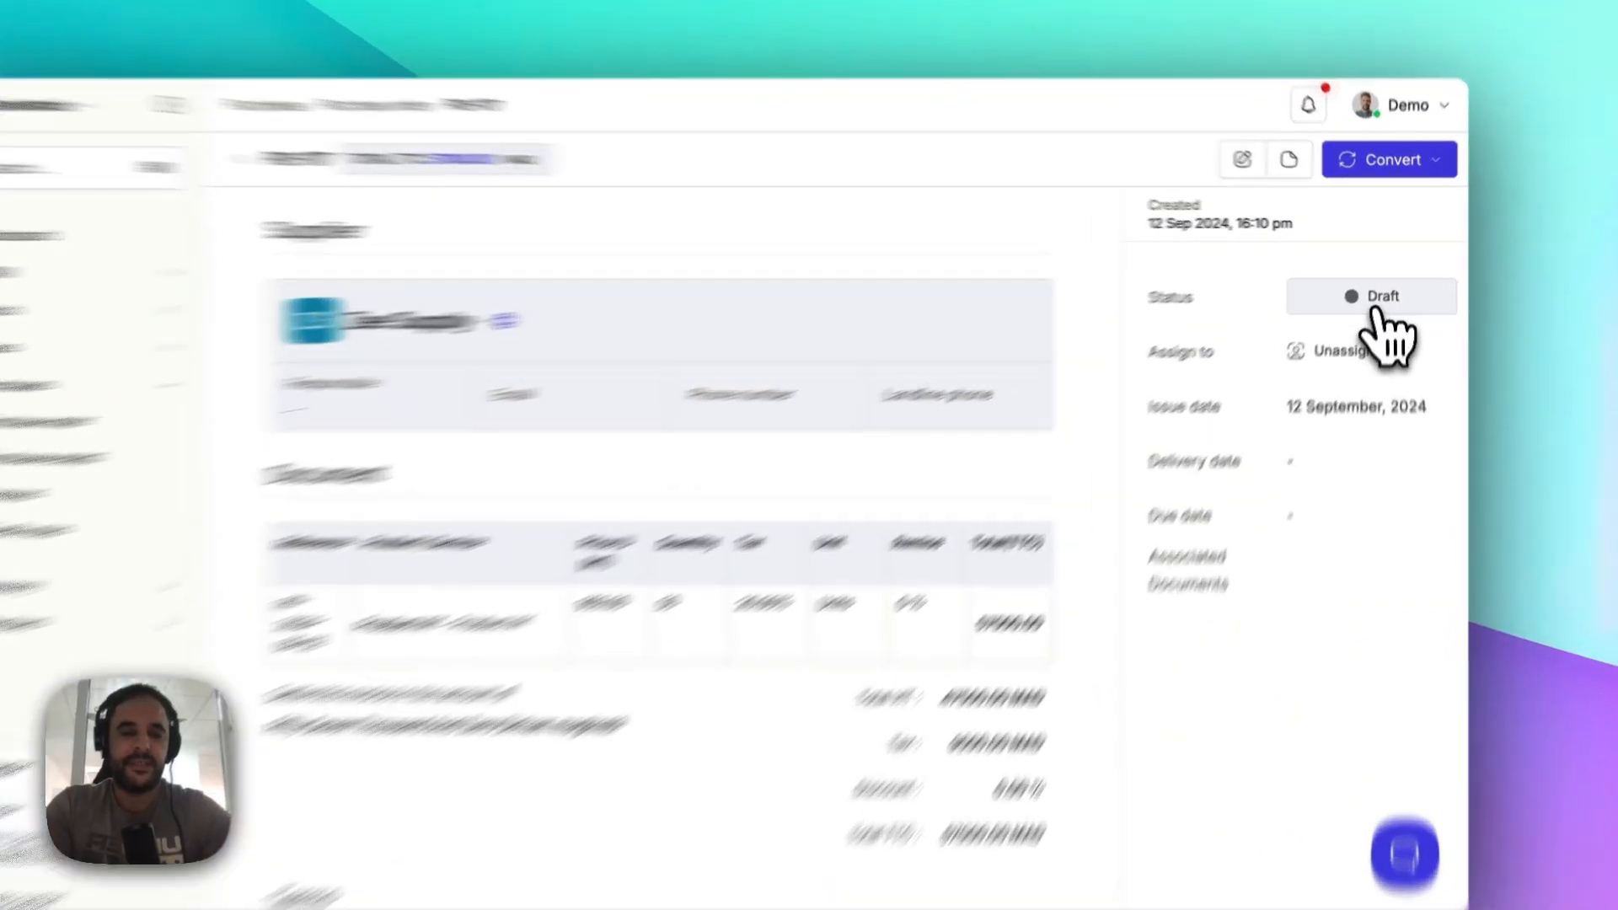
pyautogui.click(1371, 291)
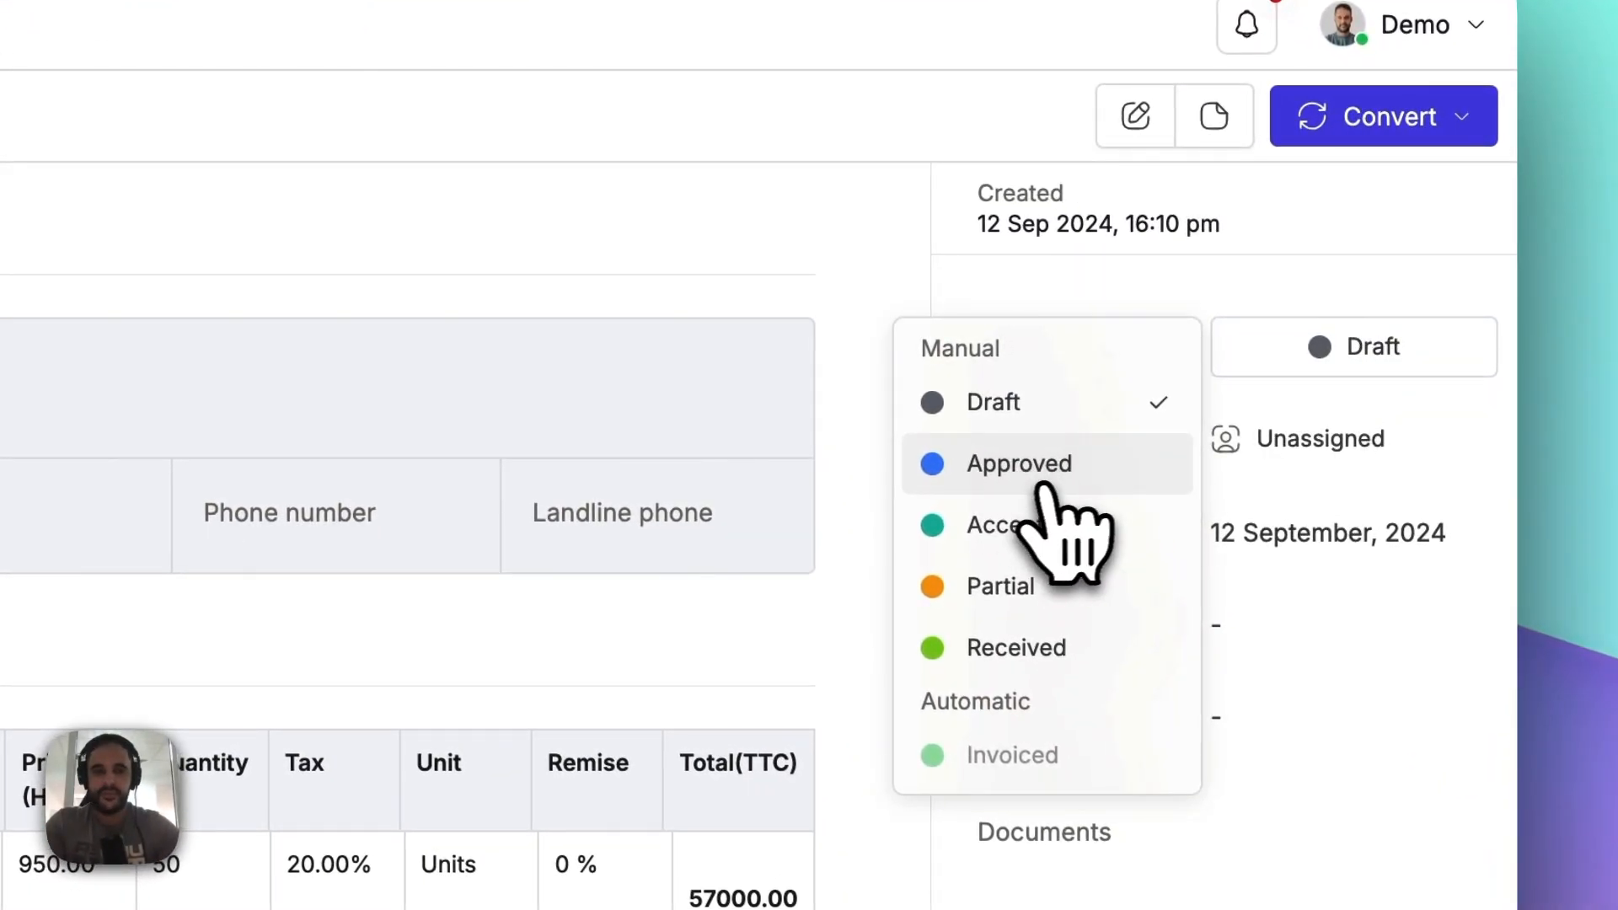
pyautogui.click(1053, 476)
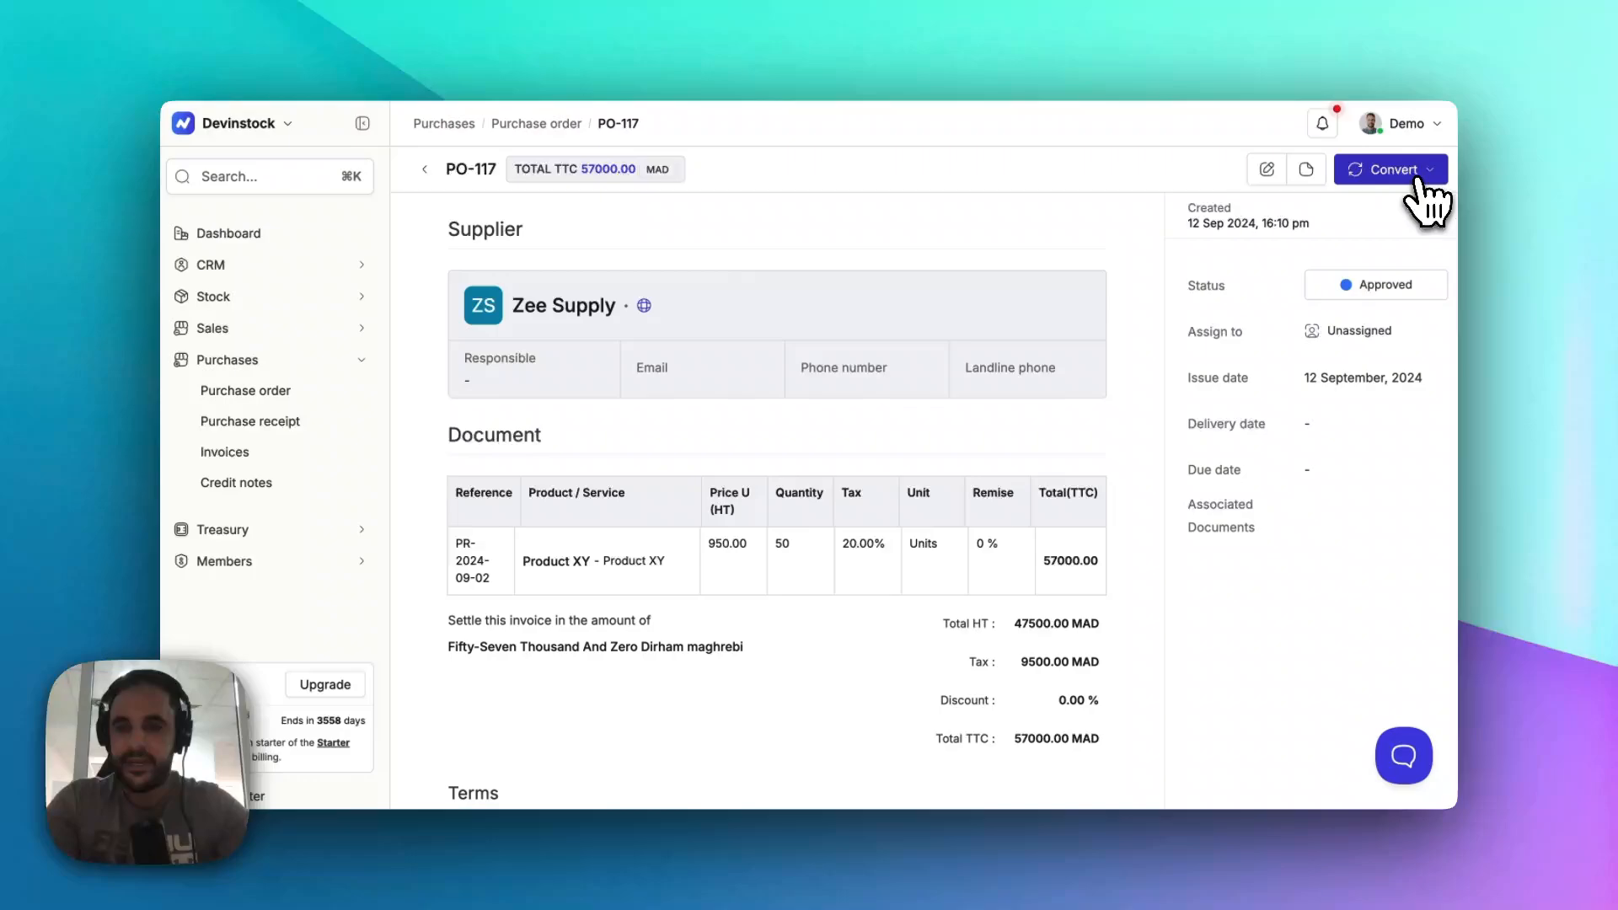
# Step: Convert the approved purchase order into a receipt and review the resulting document's lines, totals and terms
pyautogui.click(1424, 178)
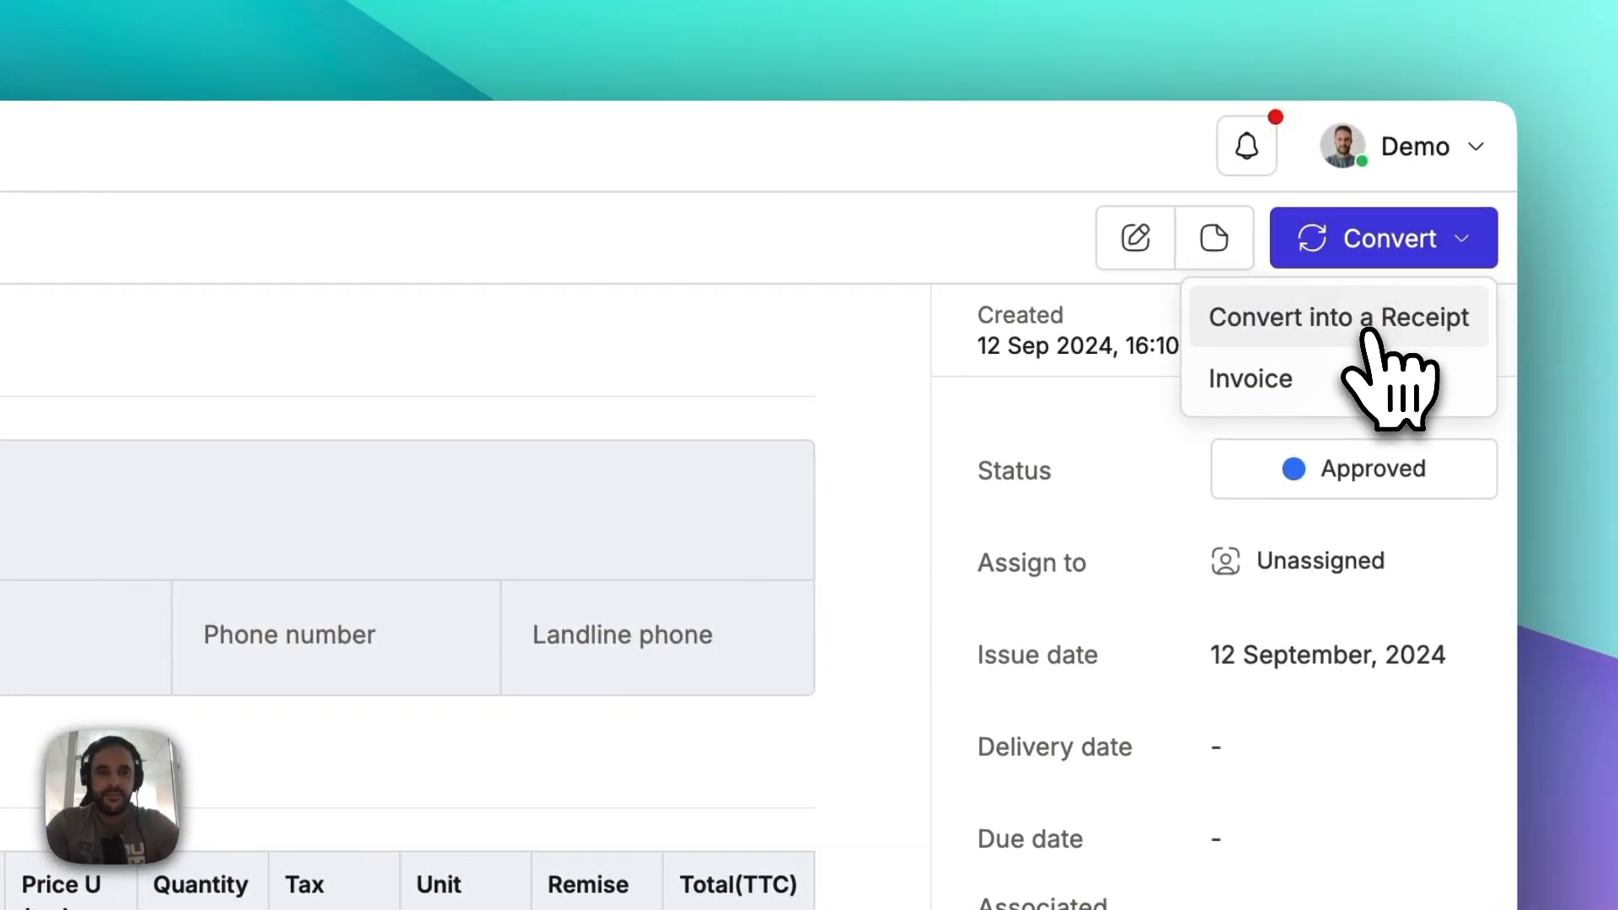
pyautogui.click(1380, 333)
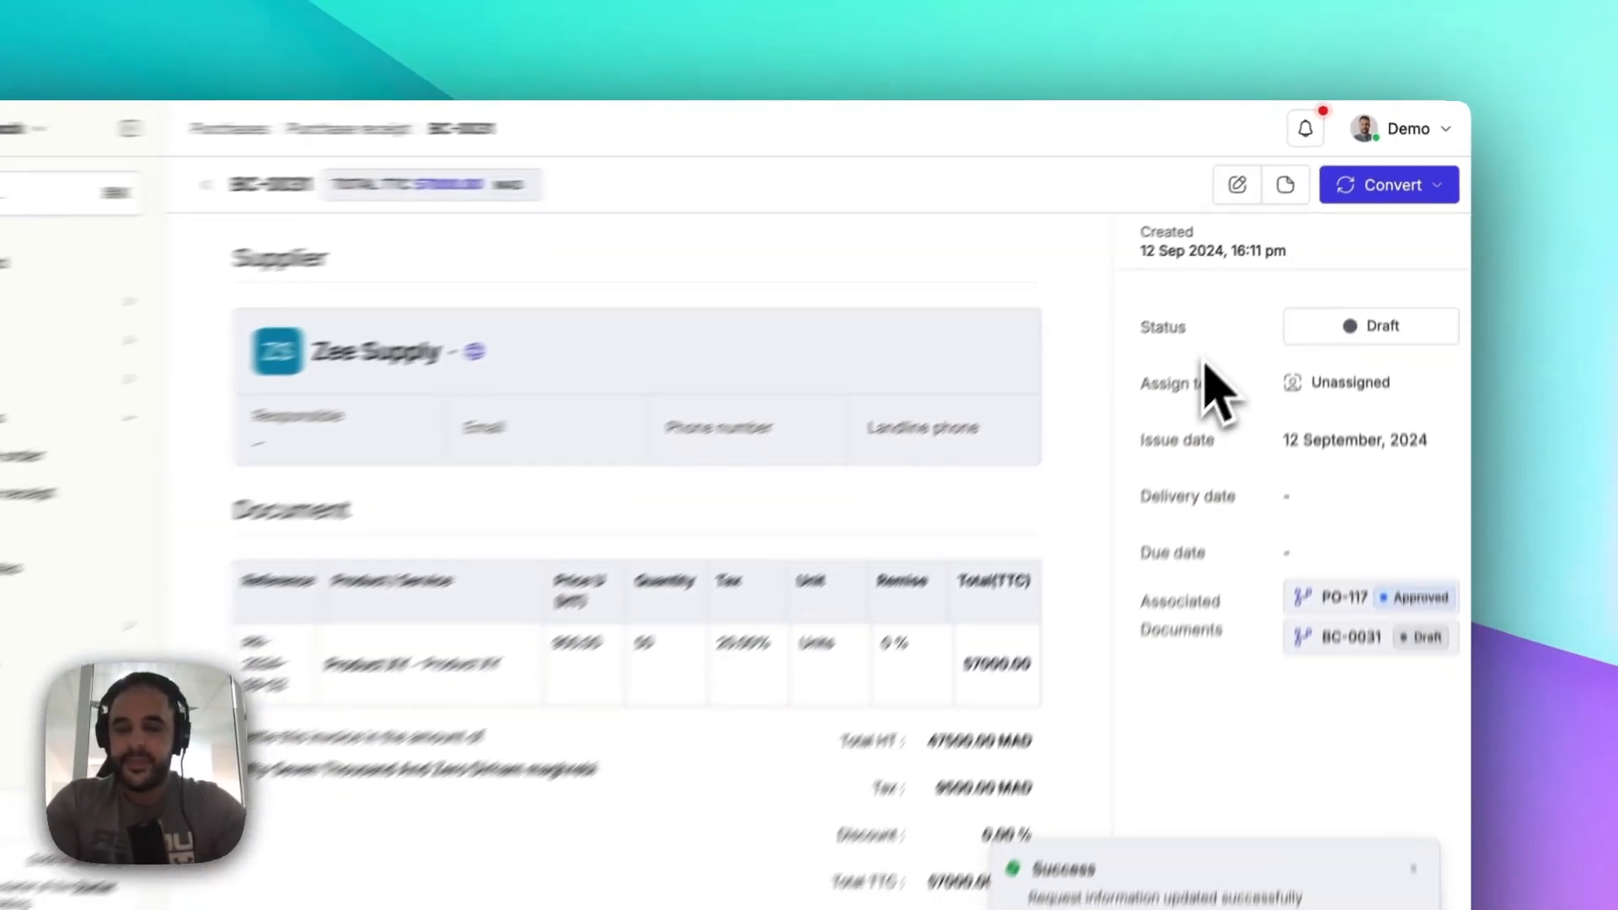
pyautogui.scroll(-2, 828, 573)
pyautogui.scroll(-3, 1124, 362)
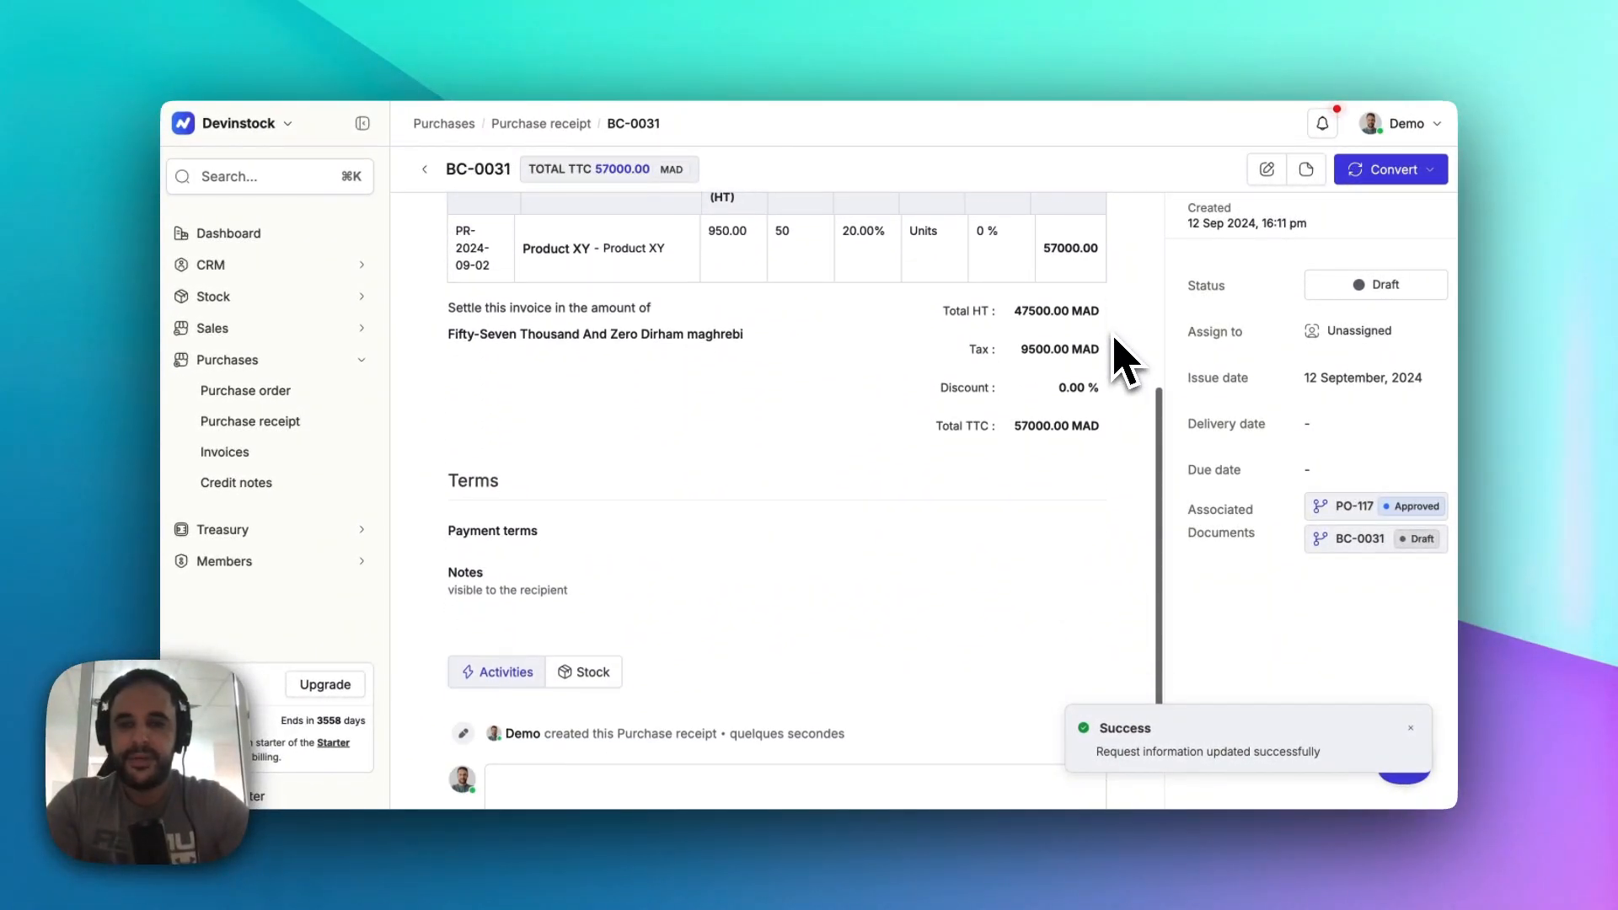
pyautogui.scroll(1, 1125, 362)
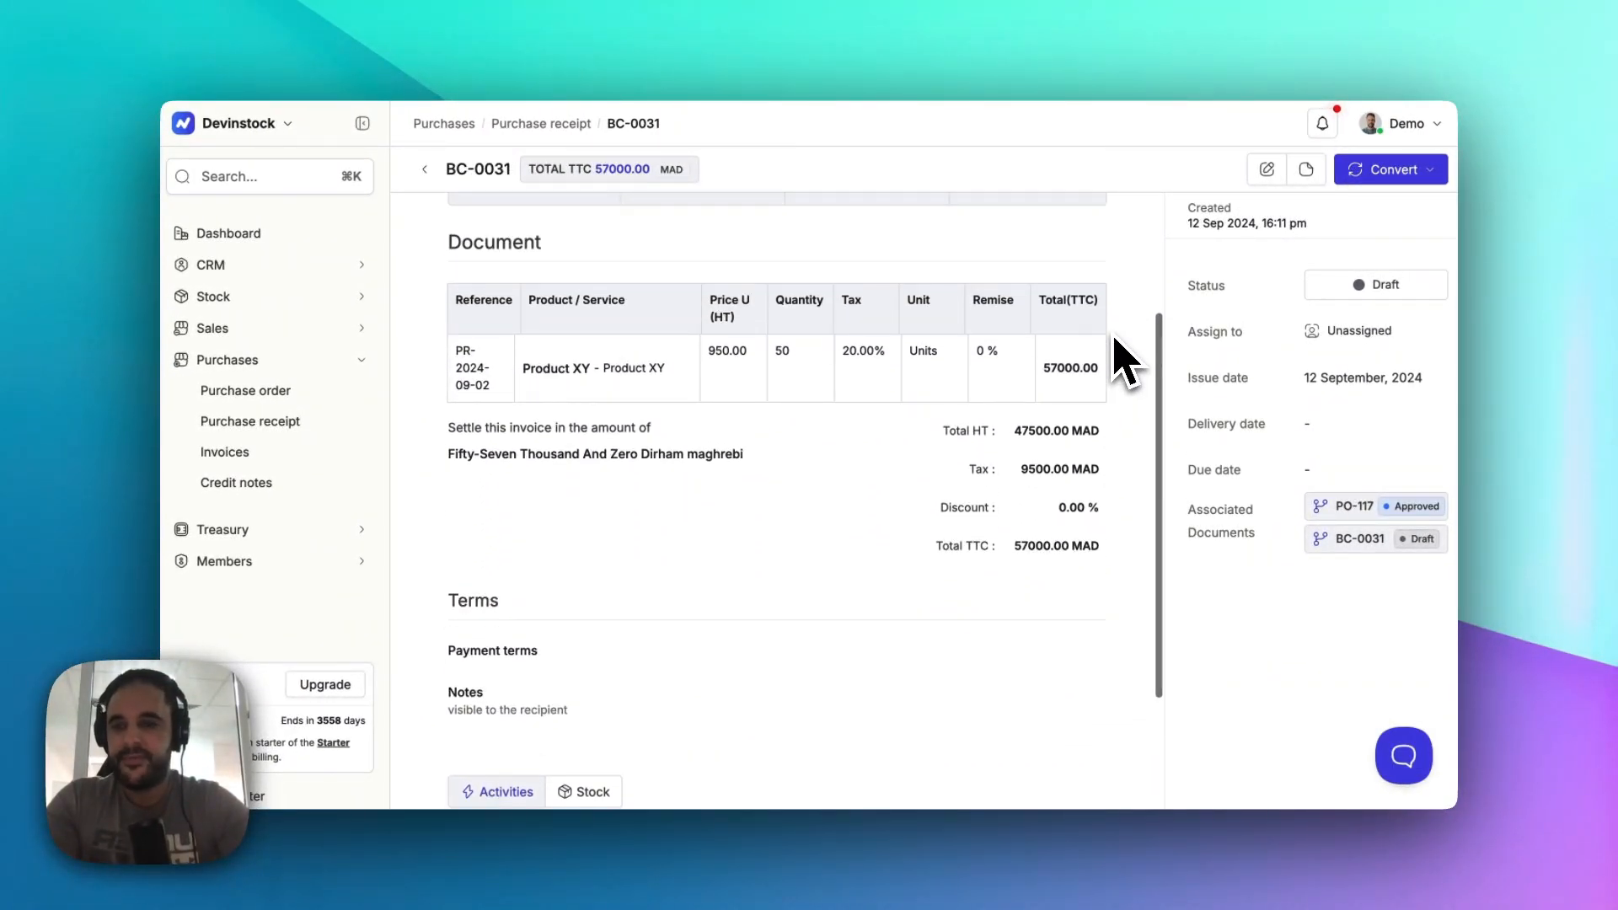
# Step: Look over the purchase receipt down to its activity section and set its status to Approved
pyautogui.scroll(-5, 1125, 362)
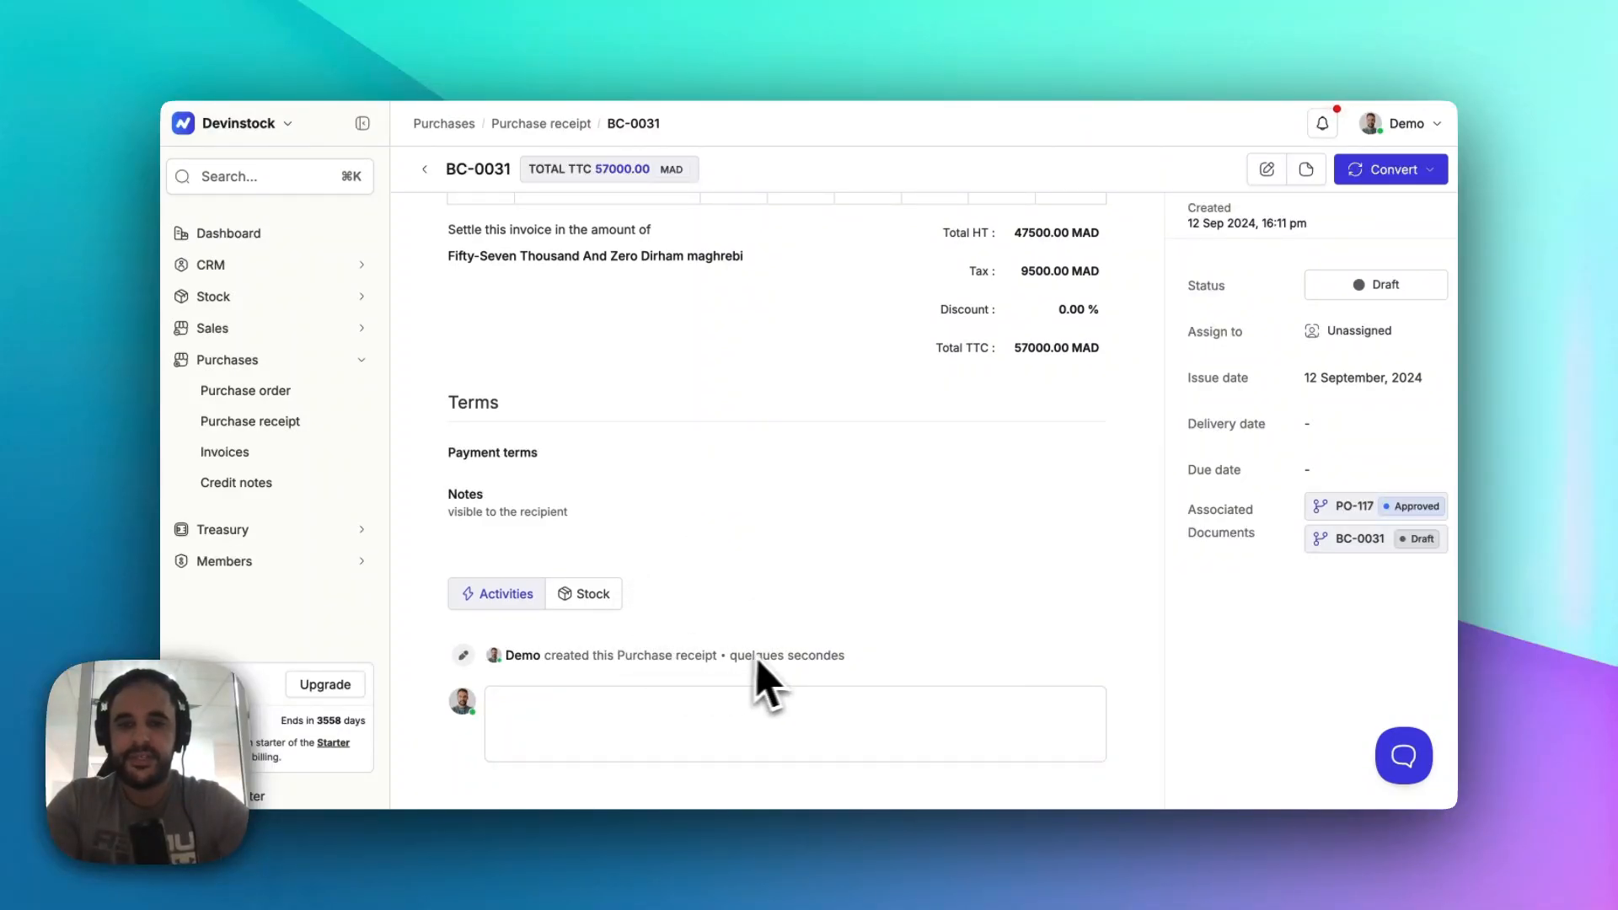
pyautogui.scroll(5, 868, 660)
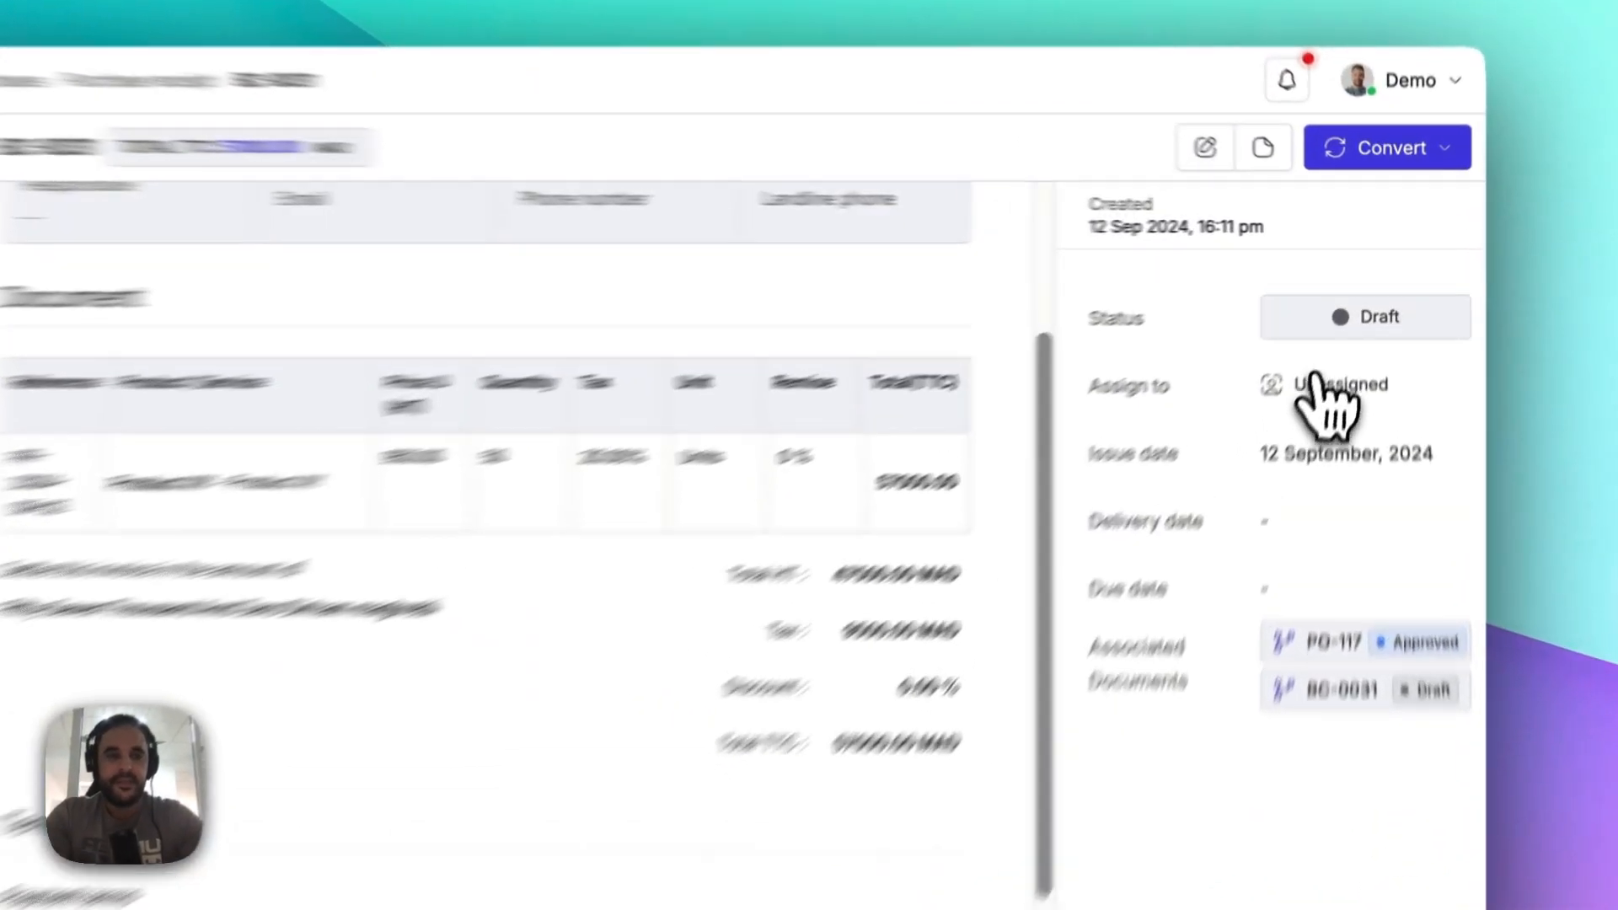
pyautogui.click(1371, 288)
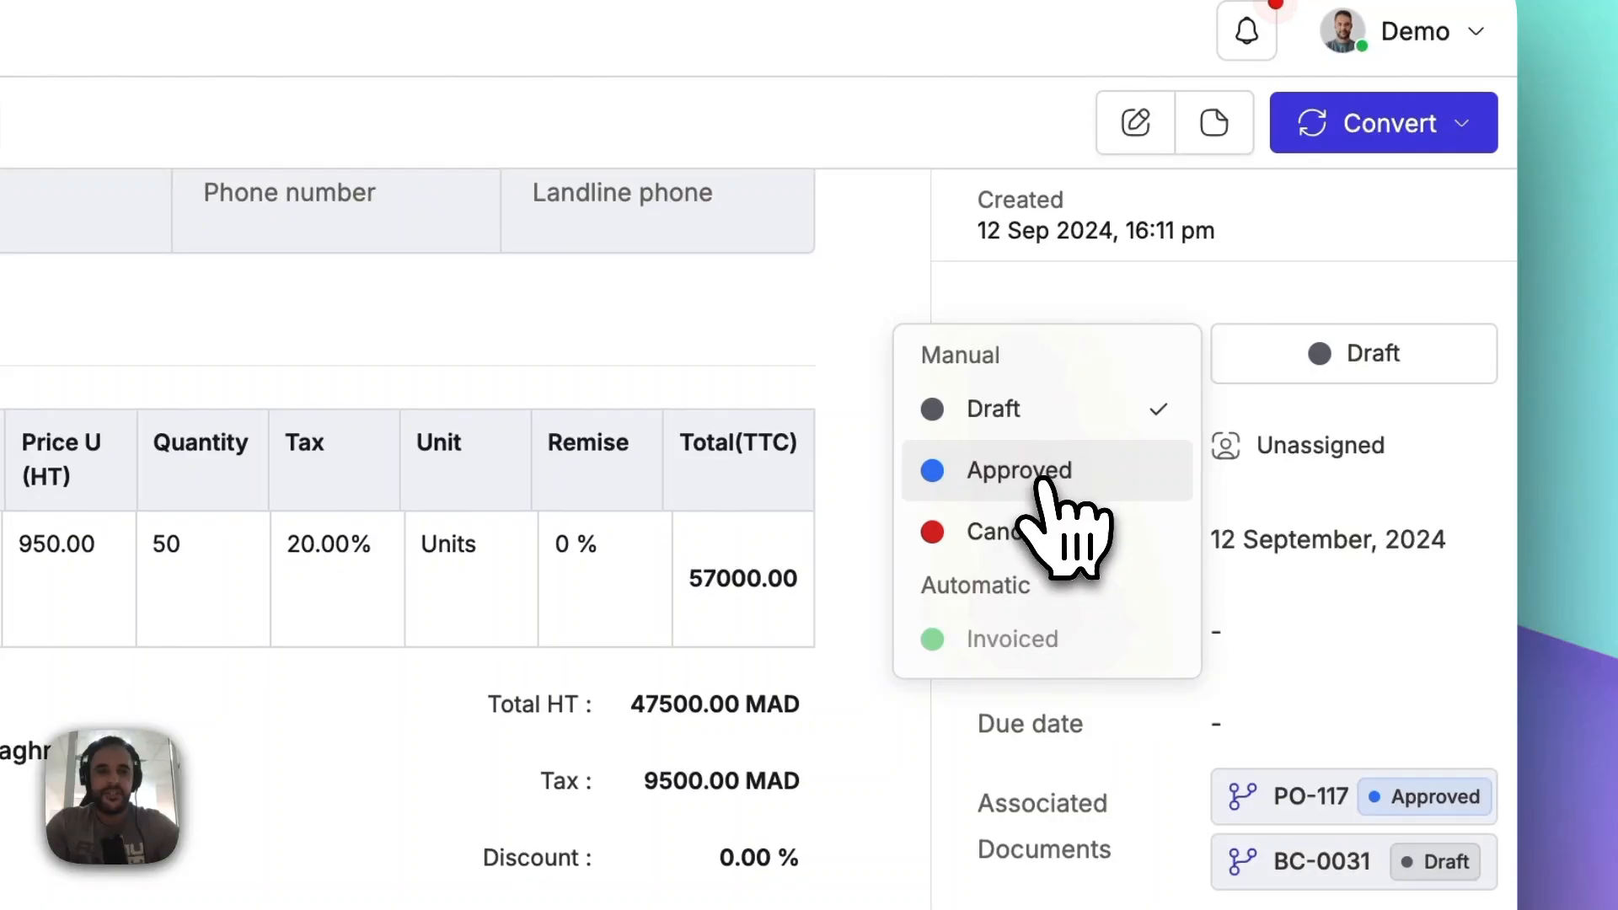
pyautogui.click(1030, 480)
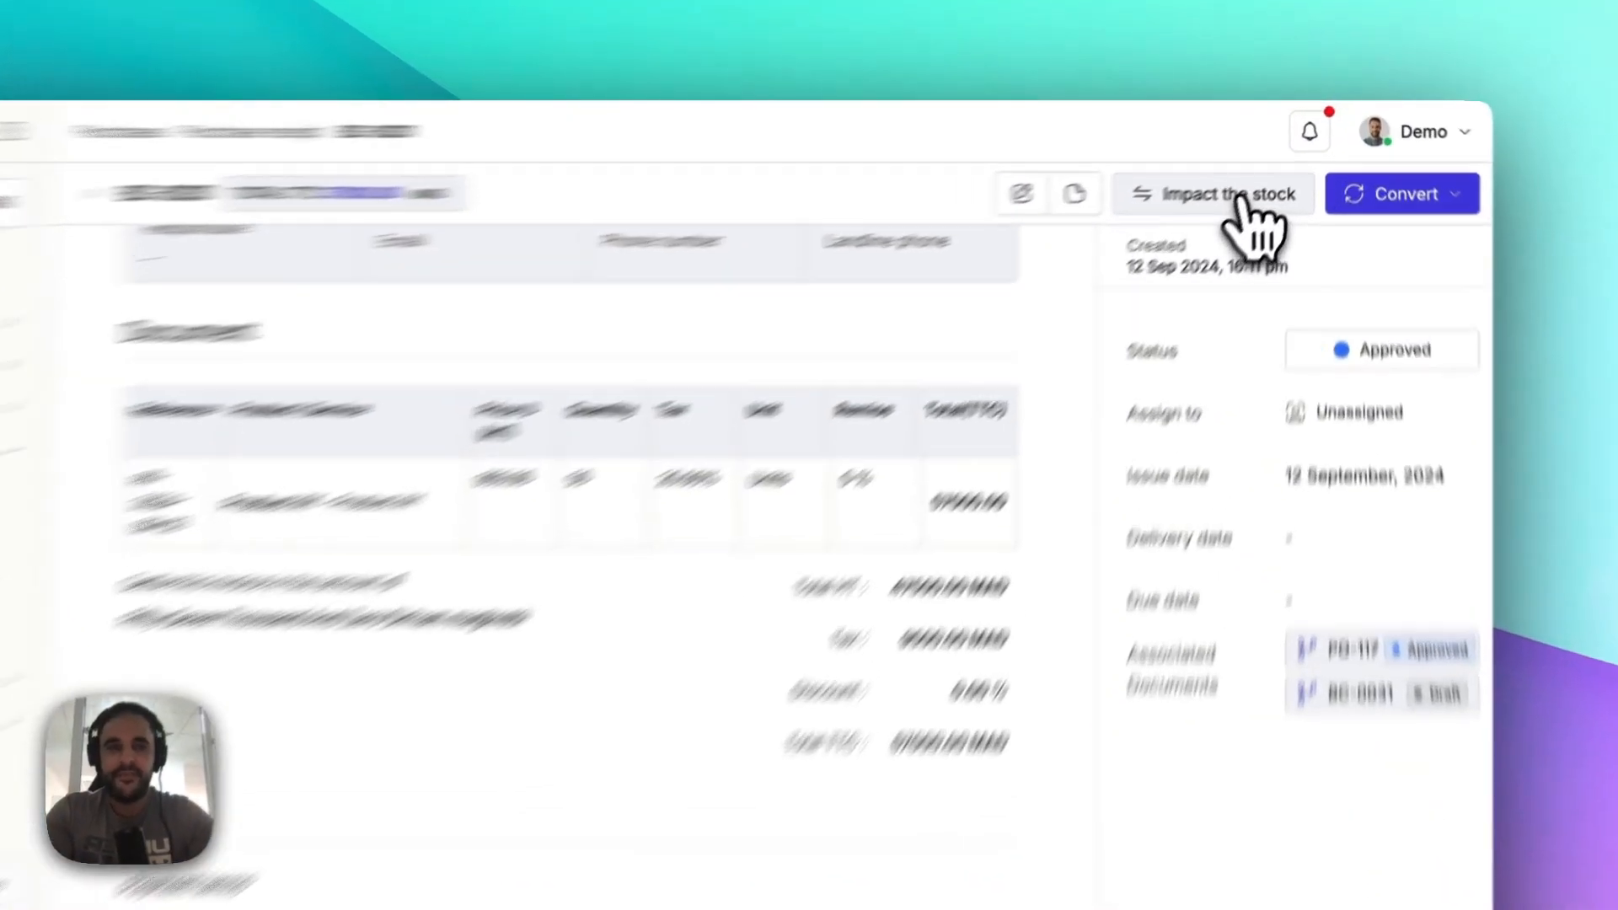
# Step: Impact the stock by assigning 50 units of Product XY to the Casa zone industriel warehouse, and look over the receipt
pyautogui.click(1262, 169)
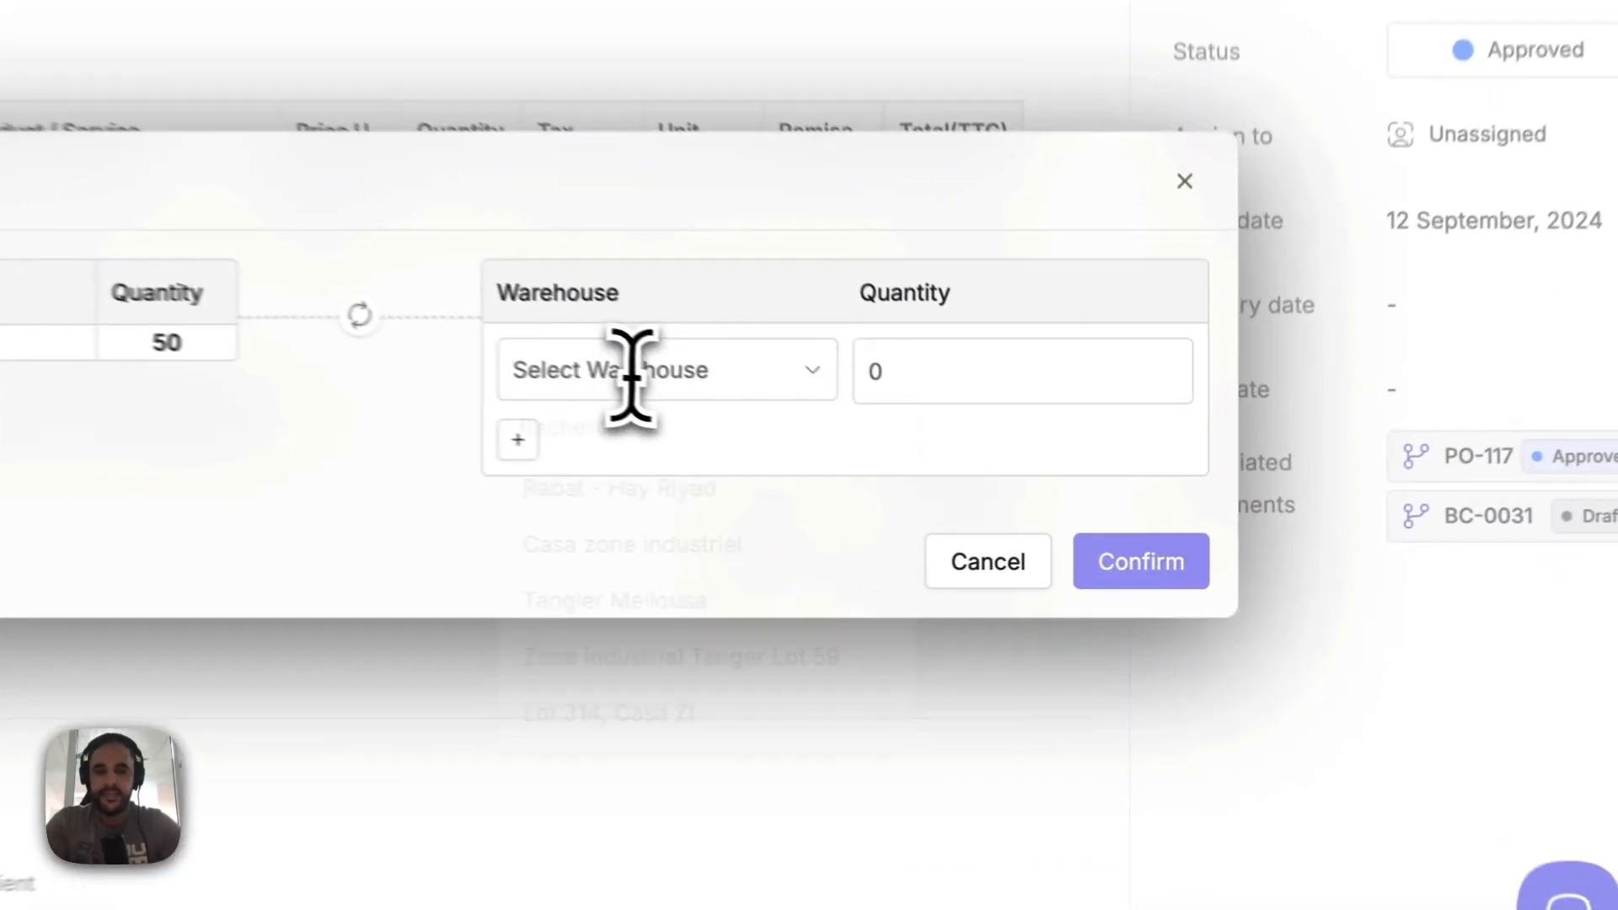
pyautogui.click(914, 459)
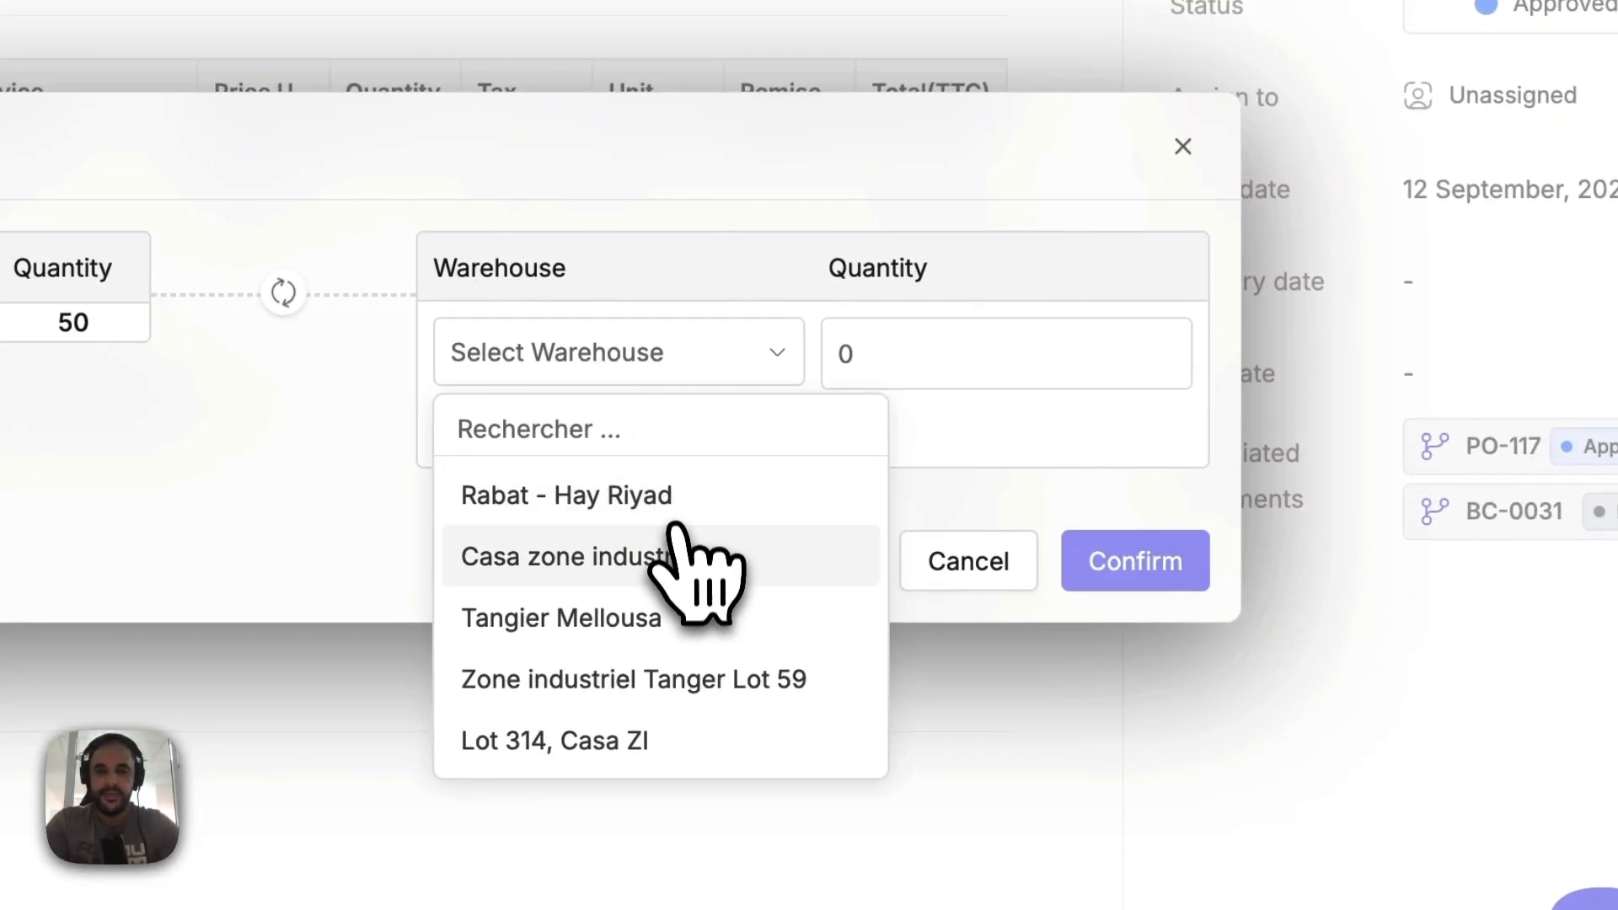
pyautogui.click(993, 498)
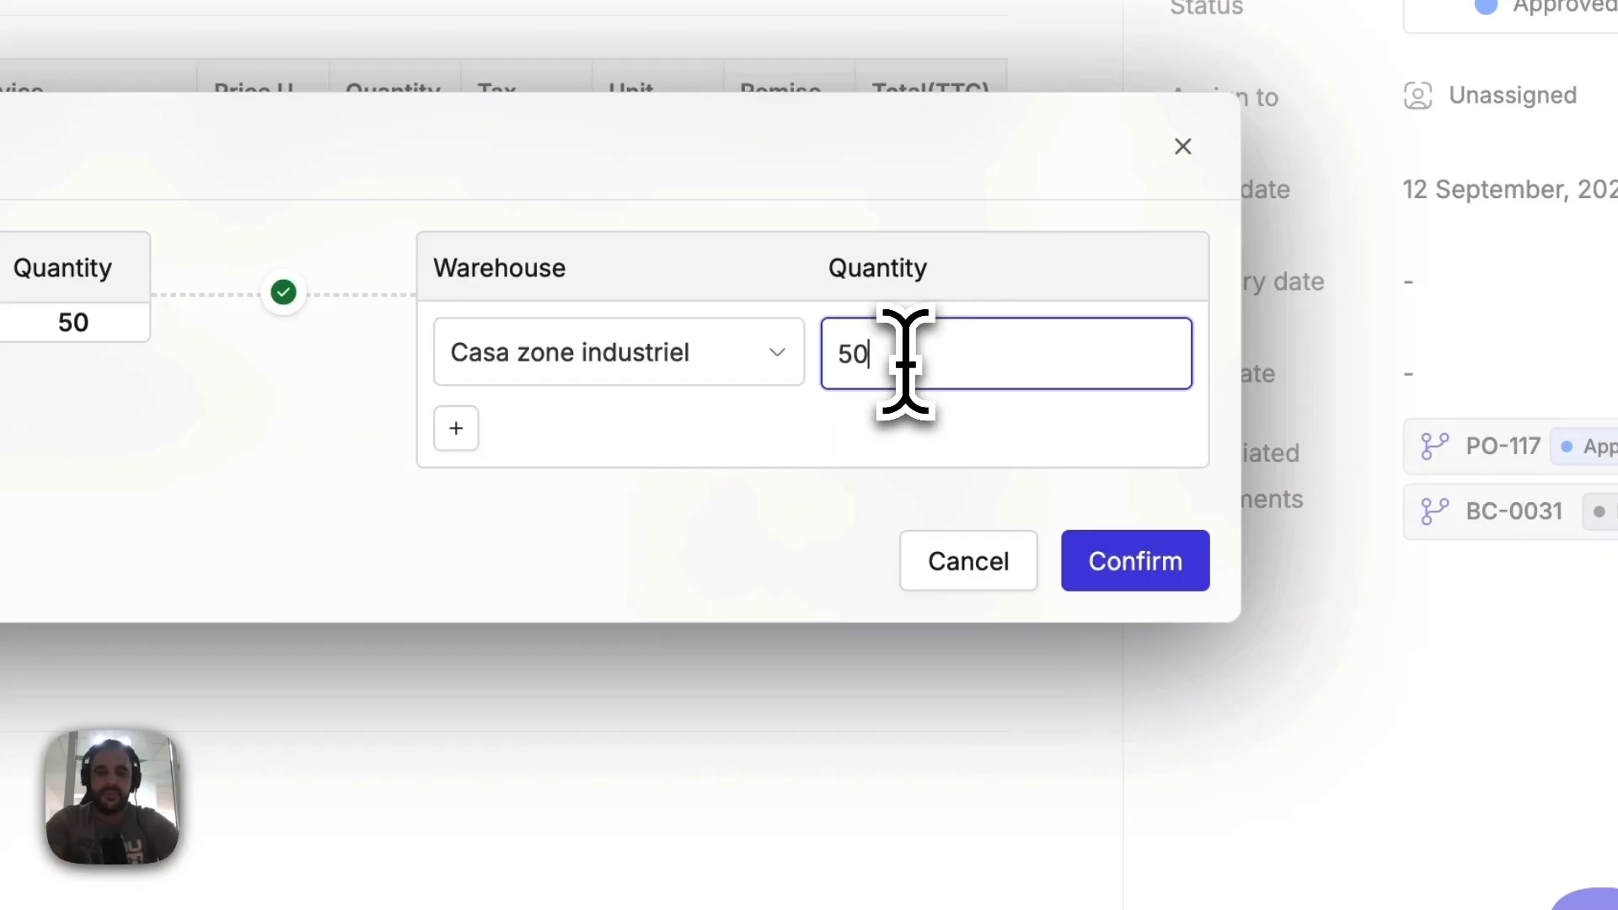
pyautogui.click(1145, 563)
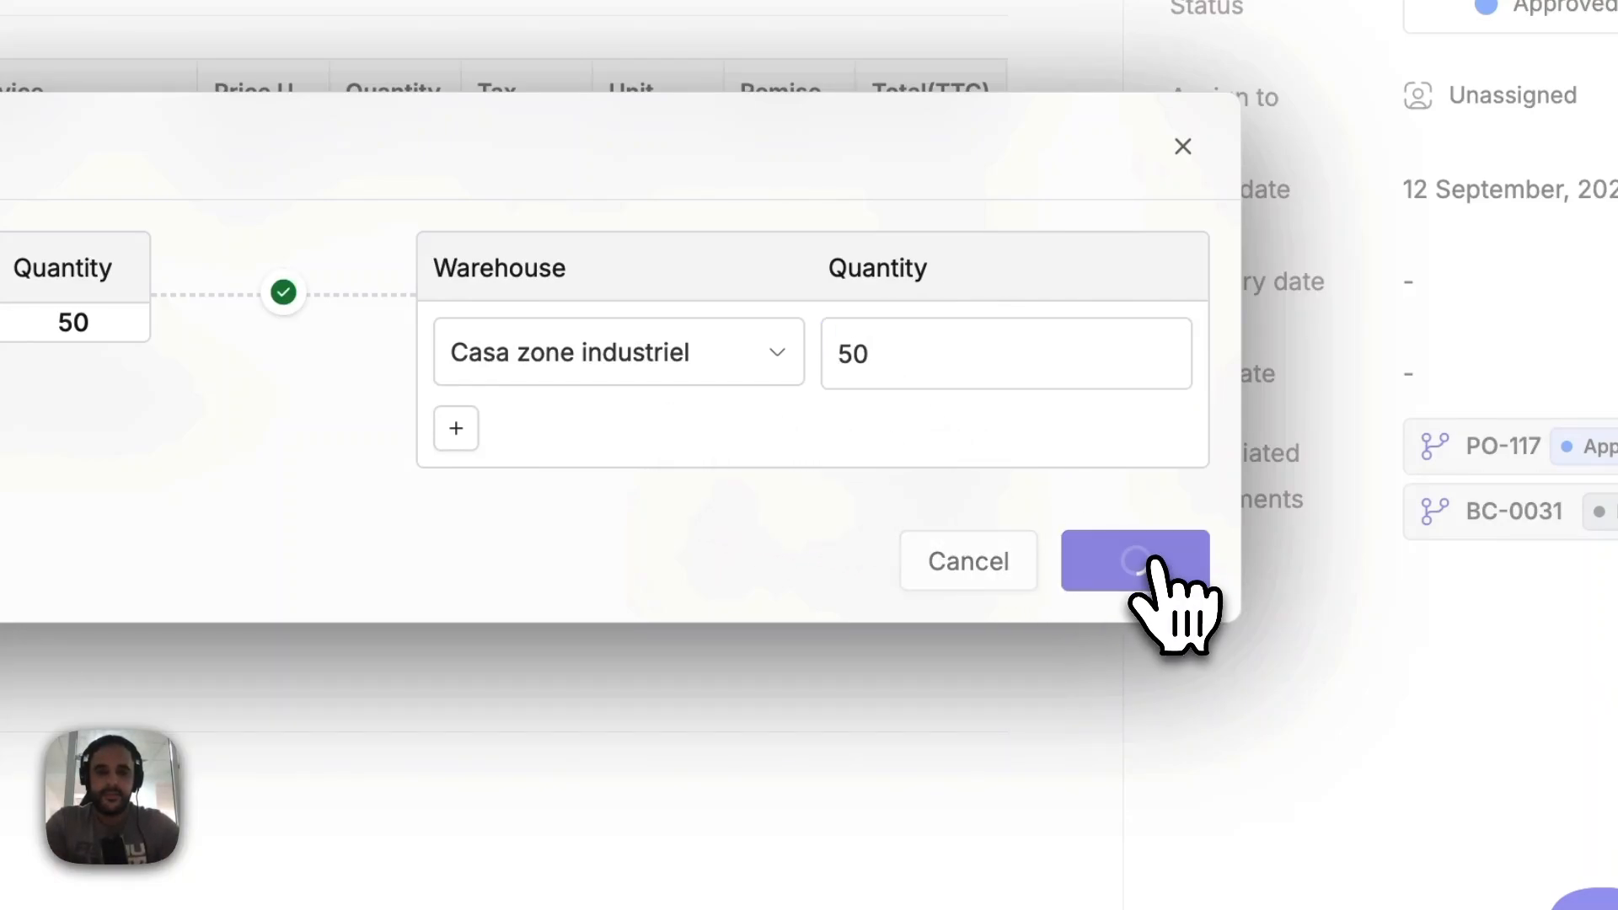
pyautogui.scroll(-10, 963, 421)
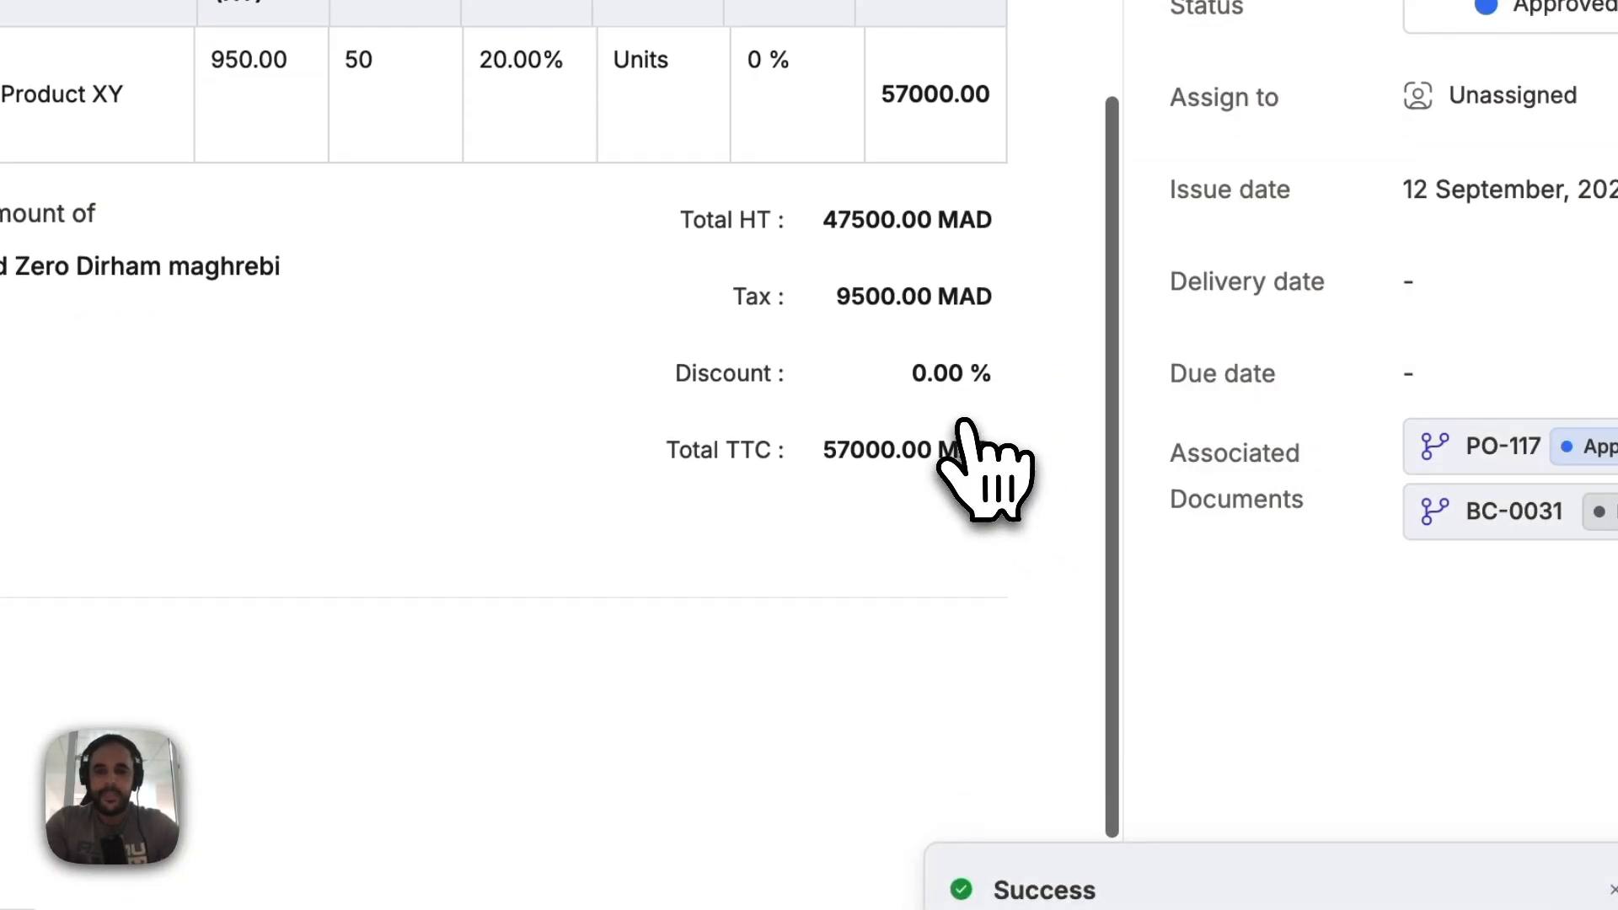
pyautogui.click(645, 354)
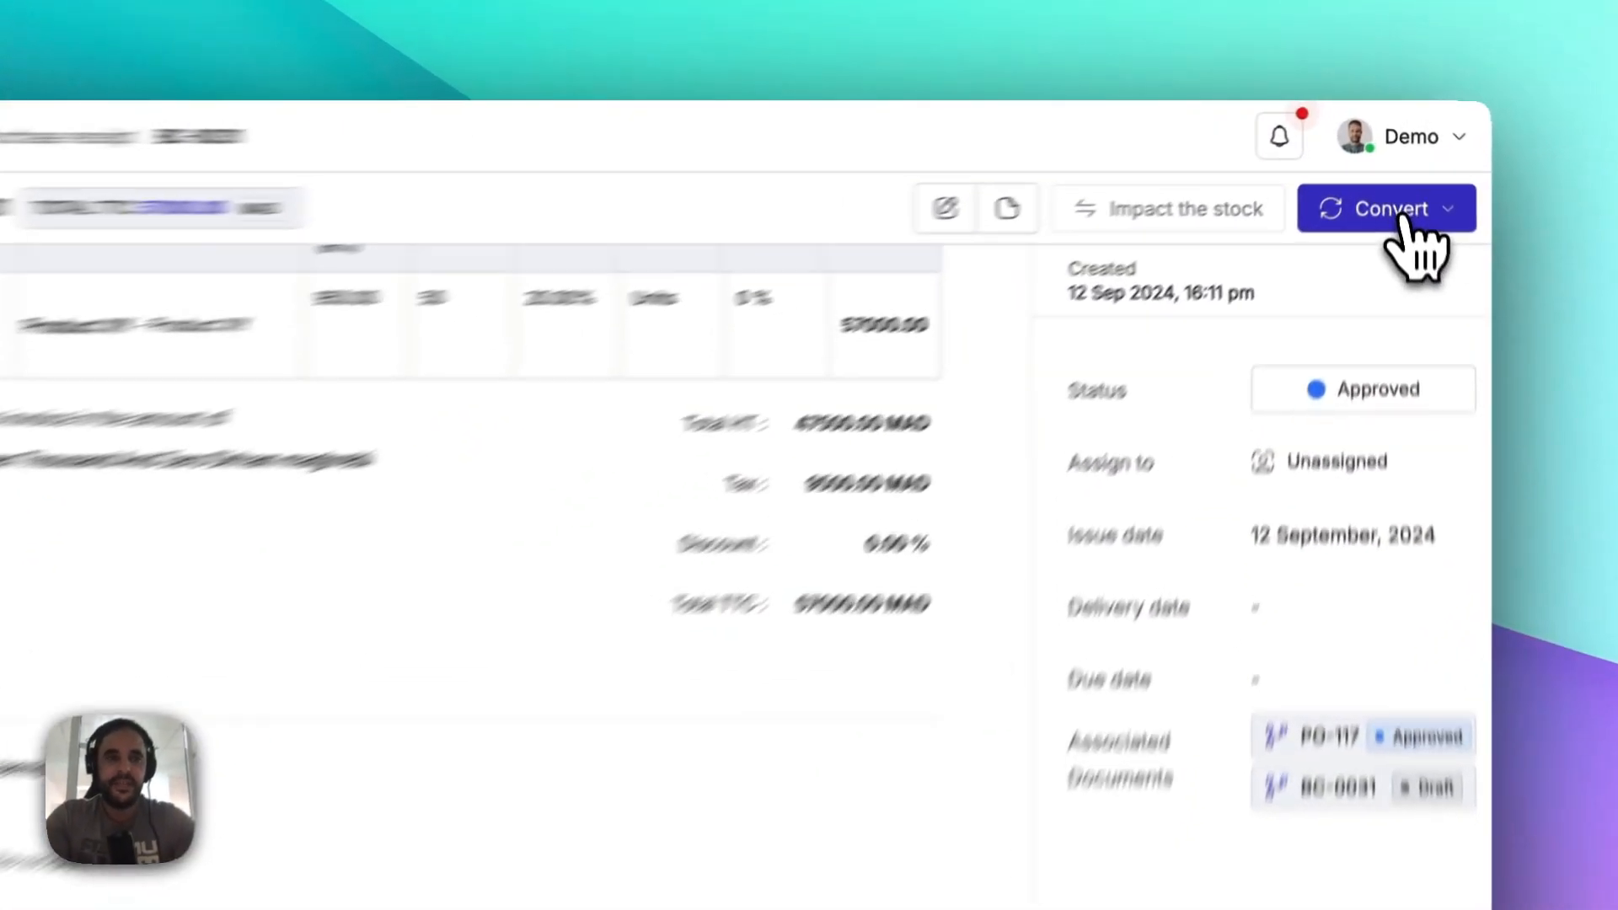
# Step: Convert the approved receipt into a purchase invoice and set the invoice's status to Approved
pyautogui.click(1394, 172)
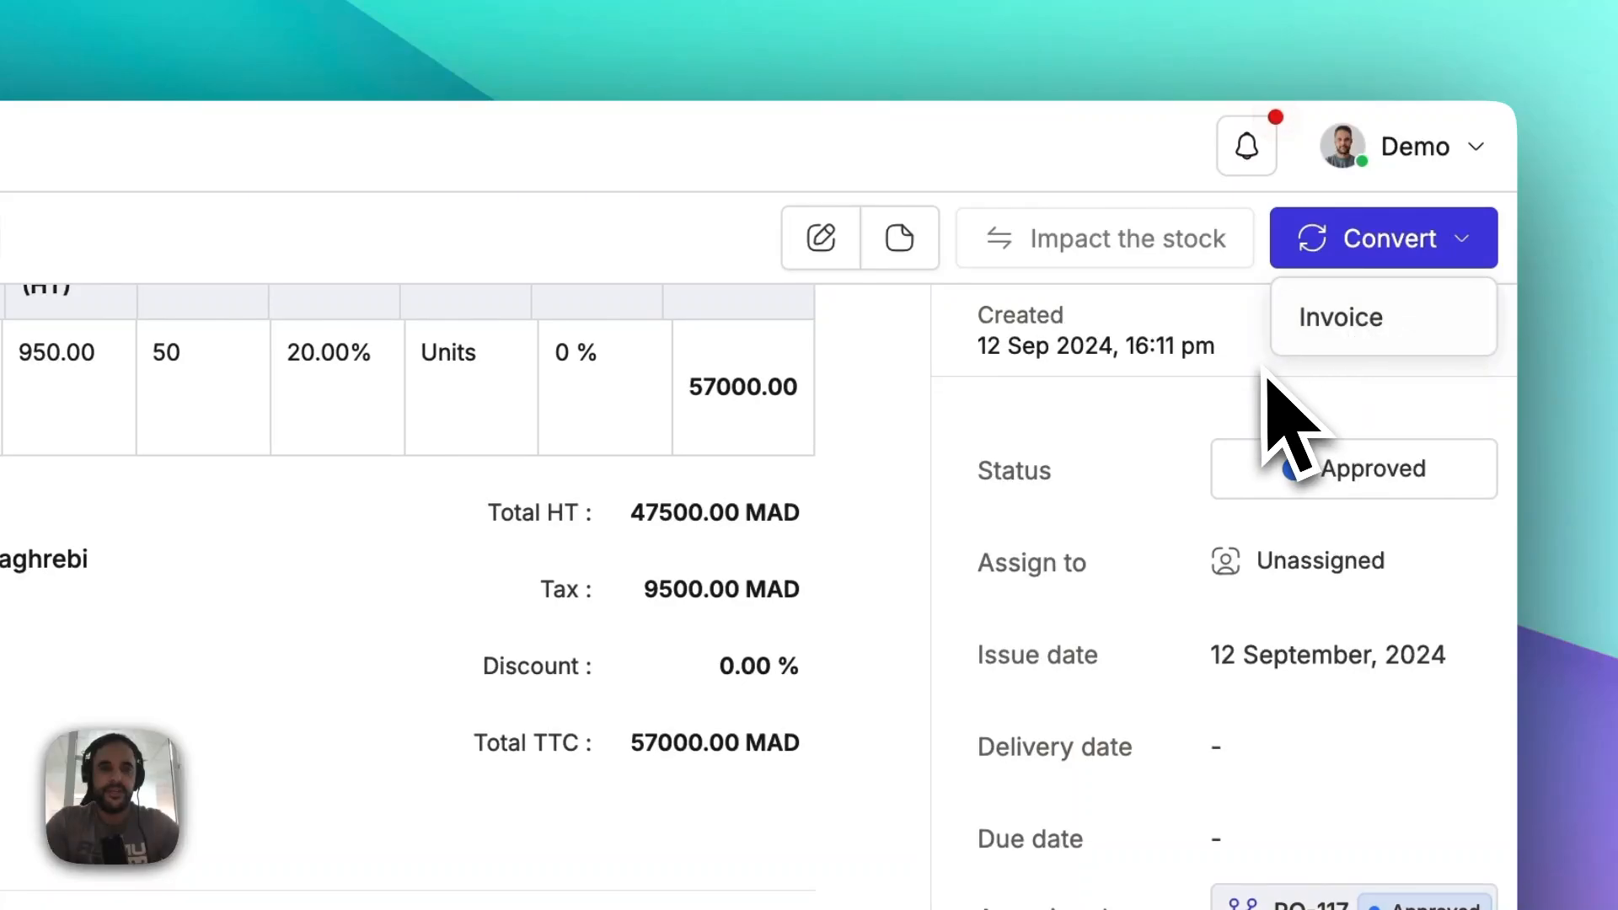
pyautogui.click(1341, 337)
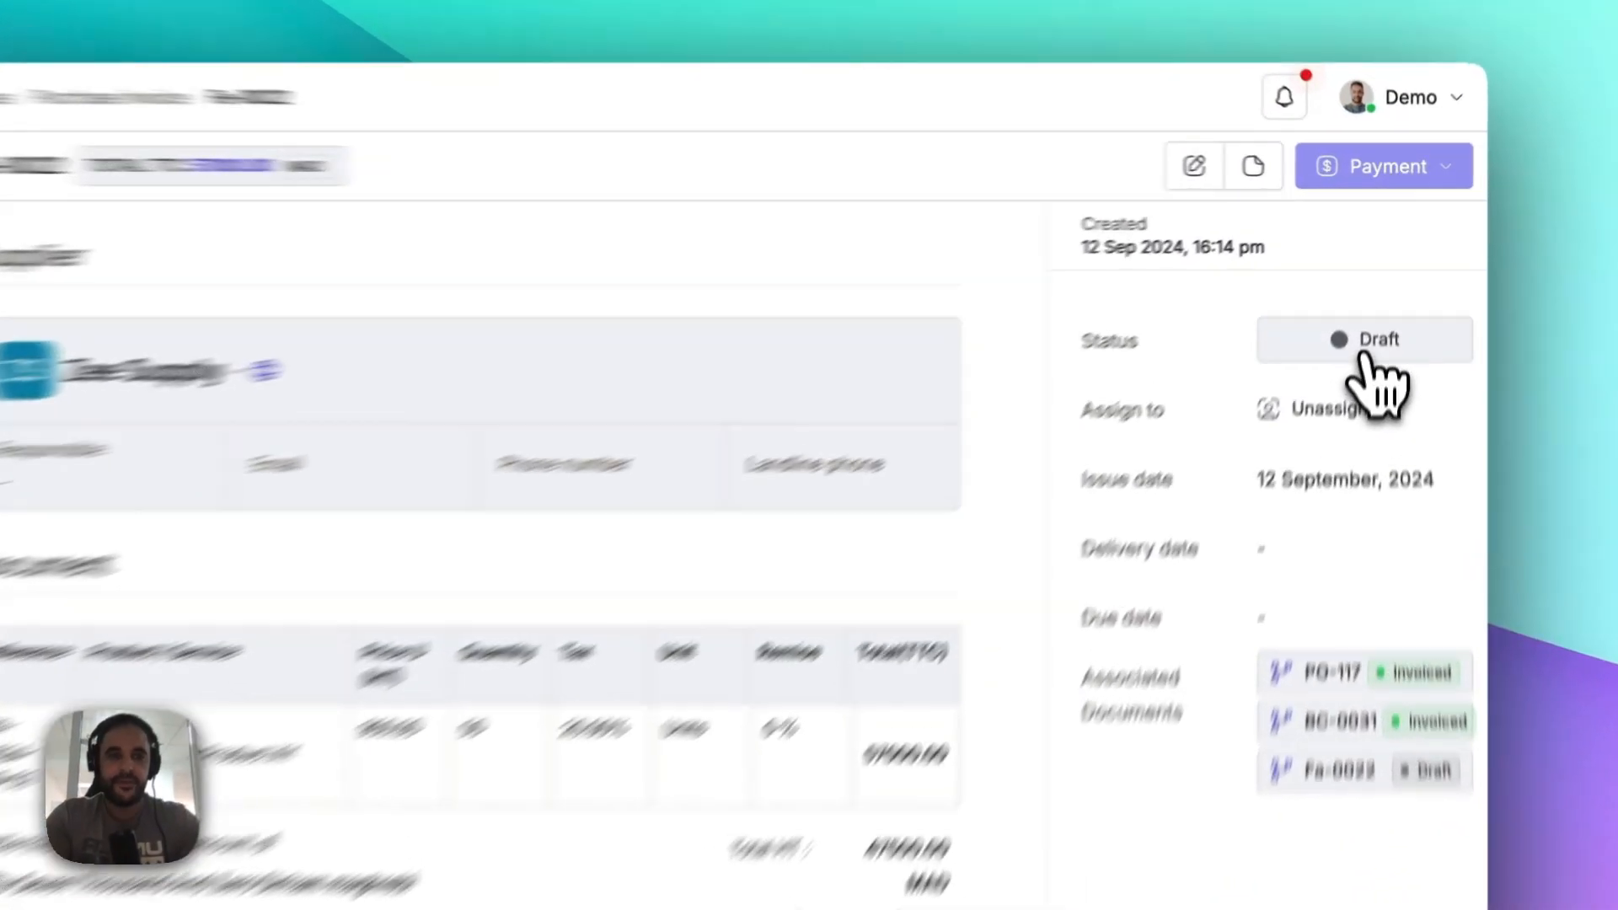
pyautogui.click(1377, 288)
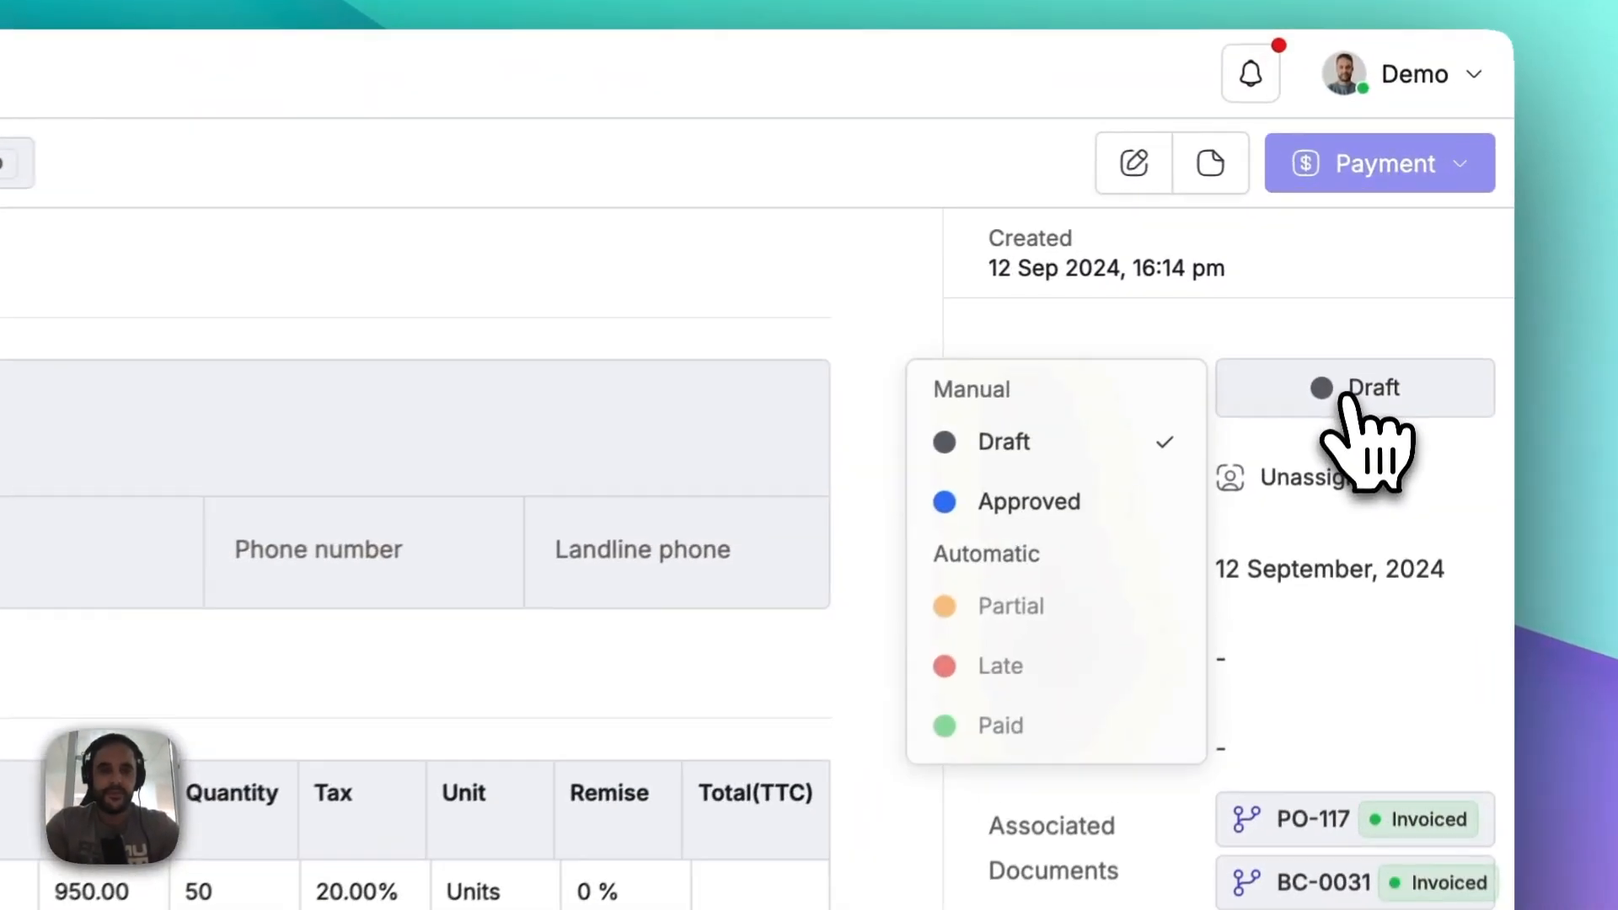
pyautogui.click(1064, 522)
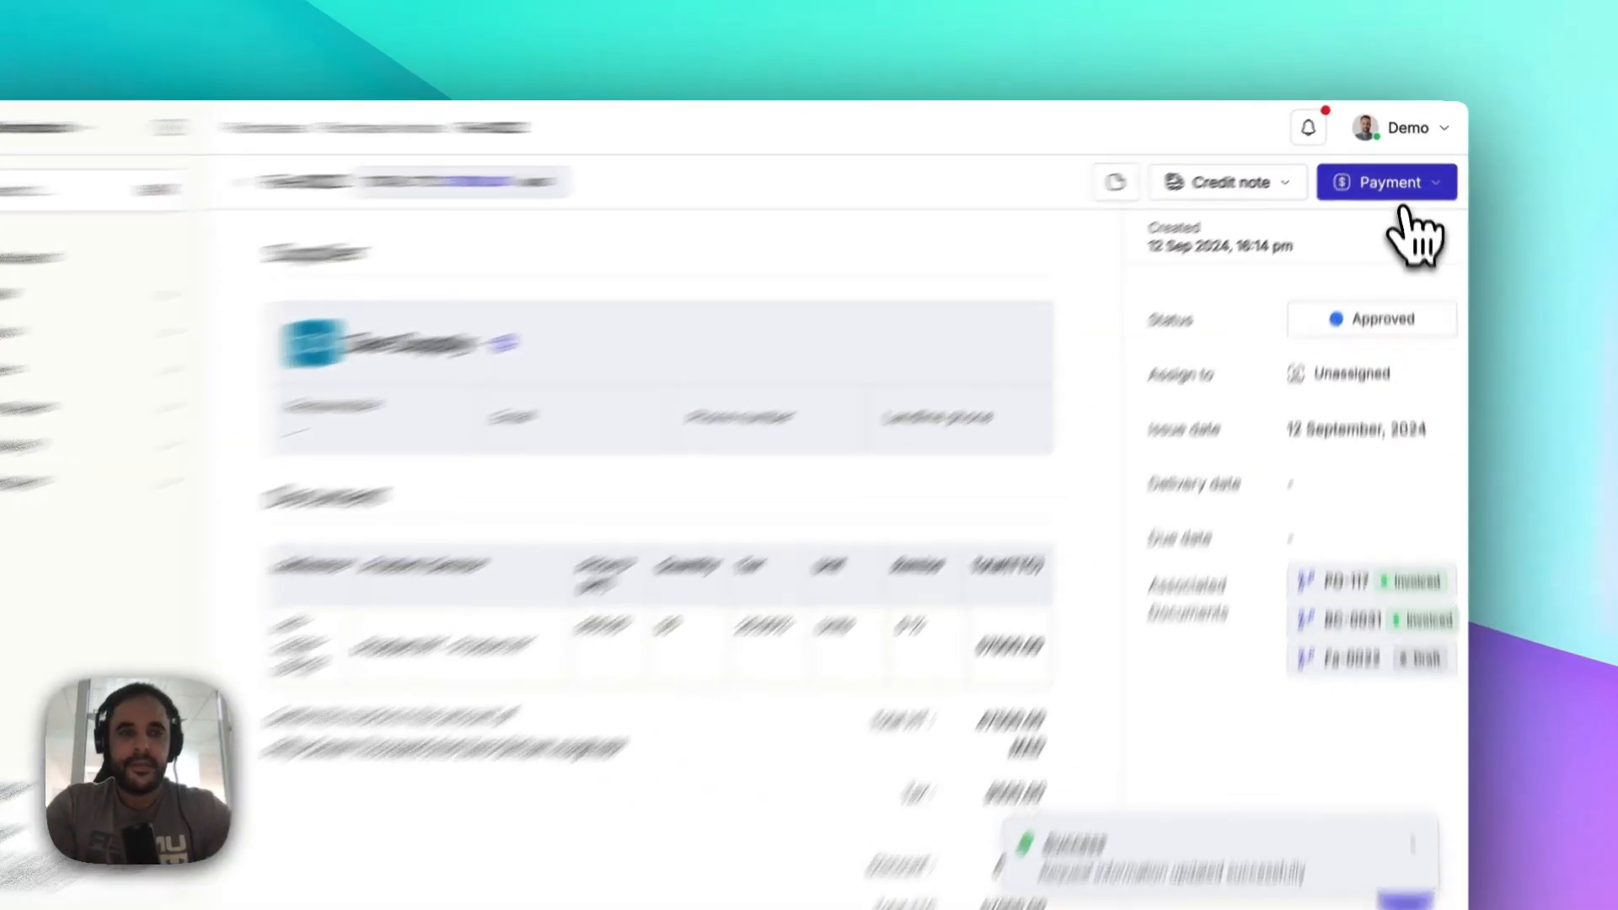
# Step: Start a regulation payment for the invoice with category Purchases of Goods/Products and operation date 09/12/2024
pyautogui.click(1396, 171)
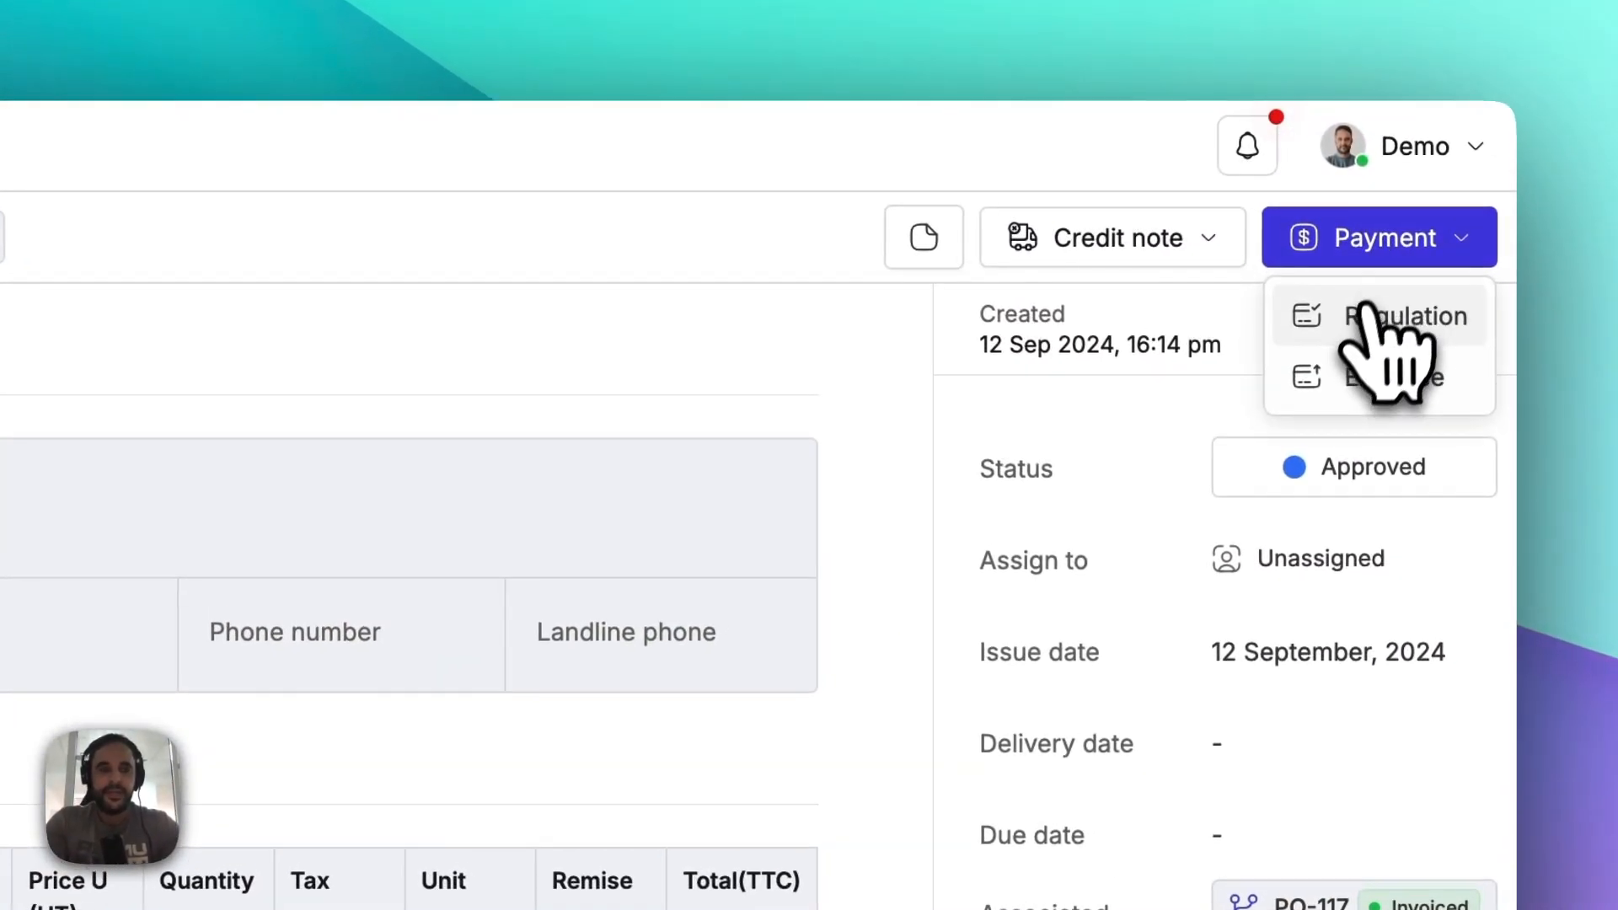
pyautogui.click(1351, 325)
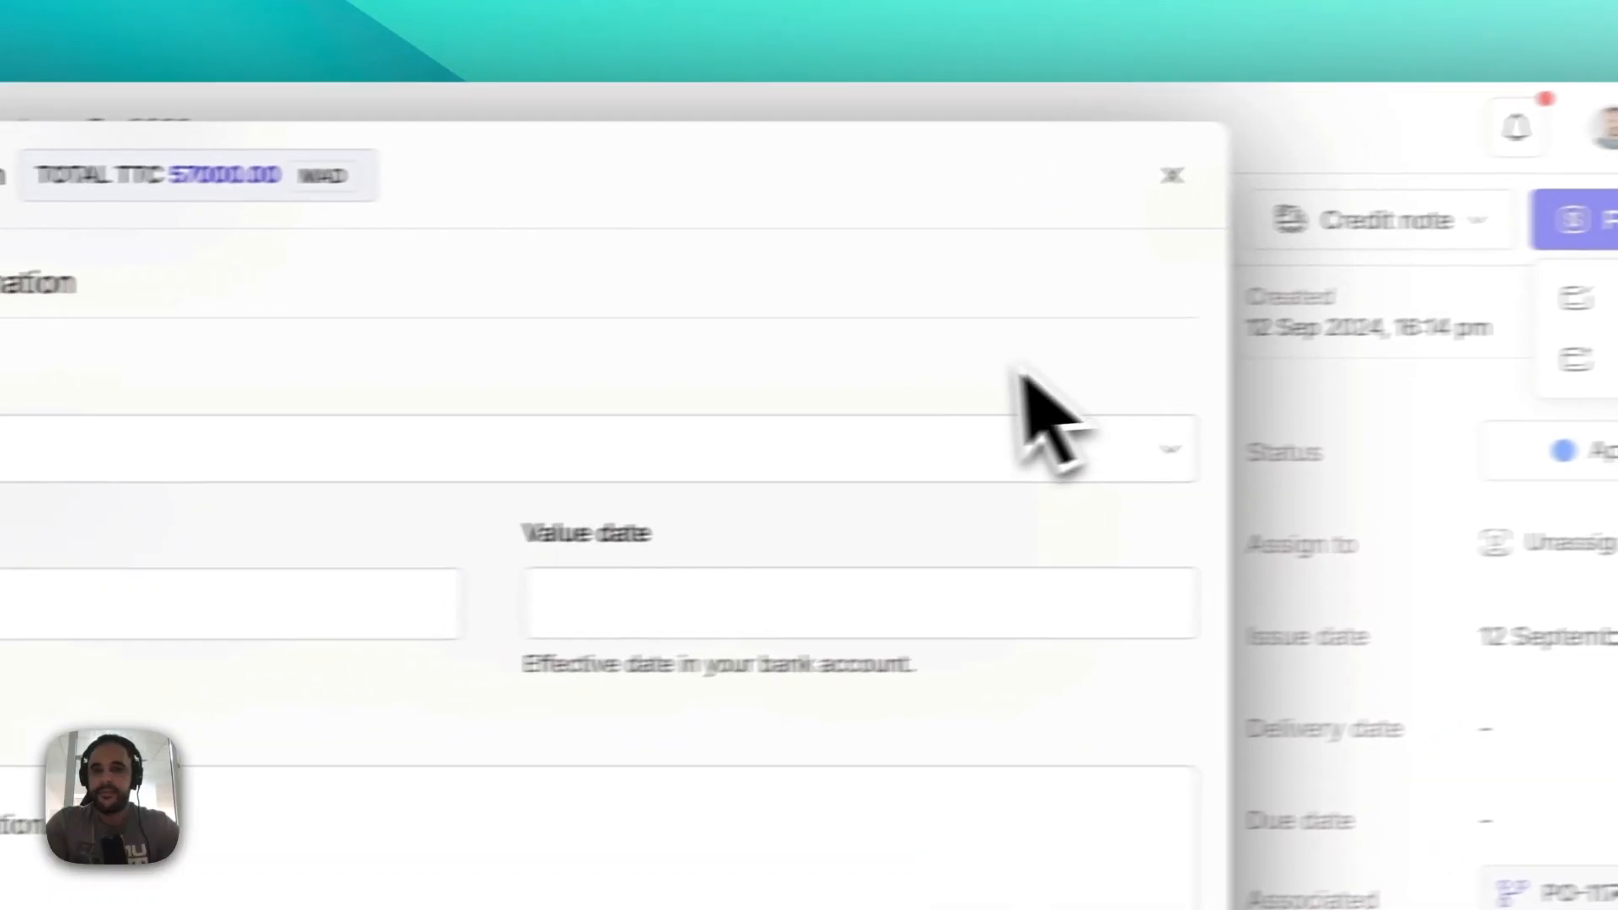
pyautogui.click(272, 480)
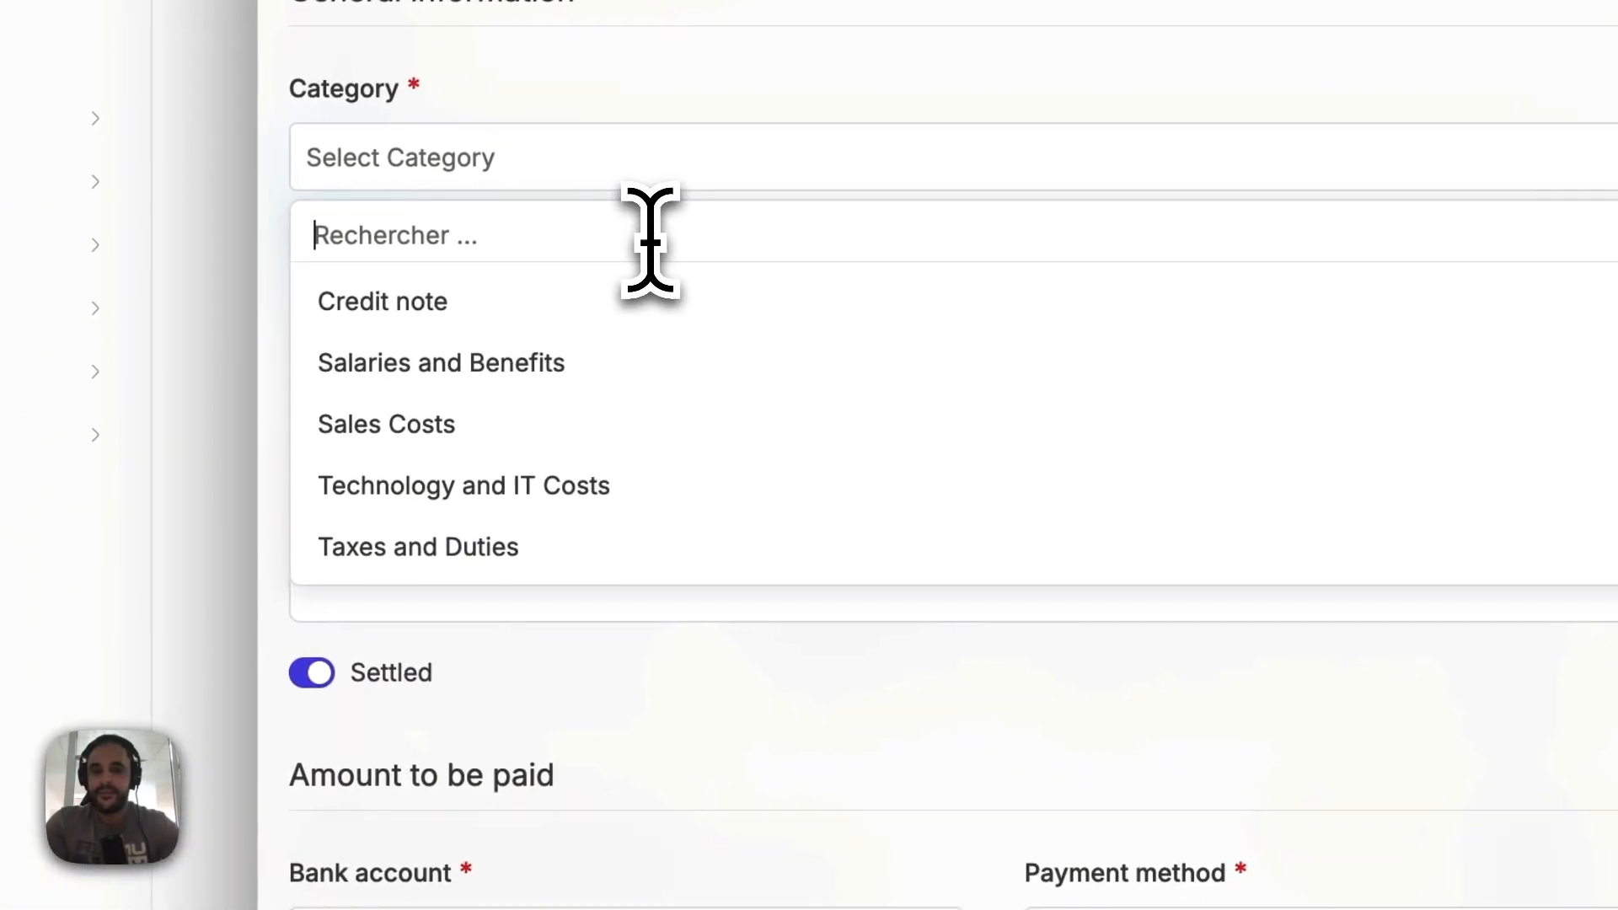
pyautogui.write('Pur')
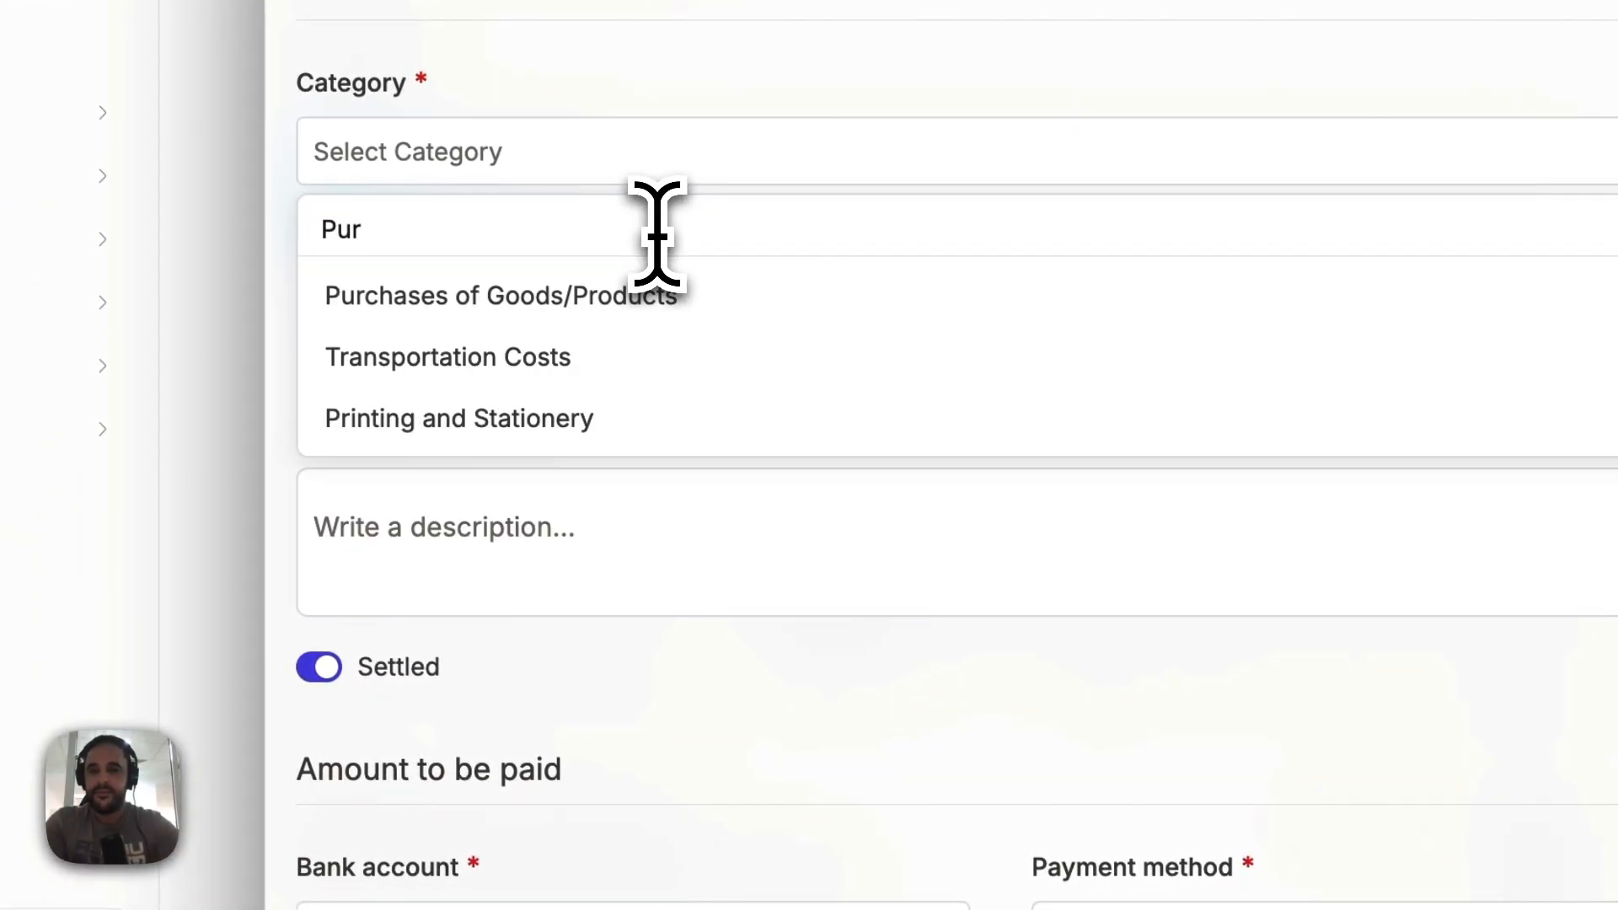
pyautogui.click(813, 653)
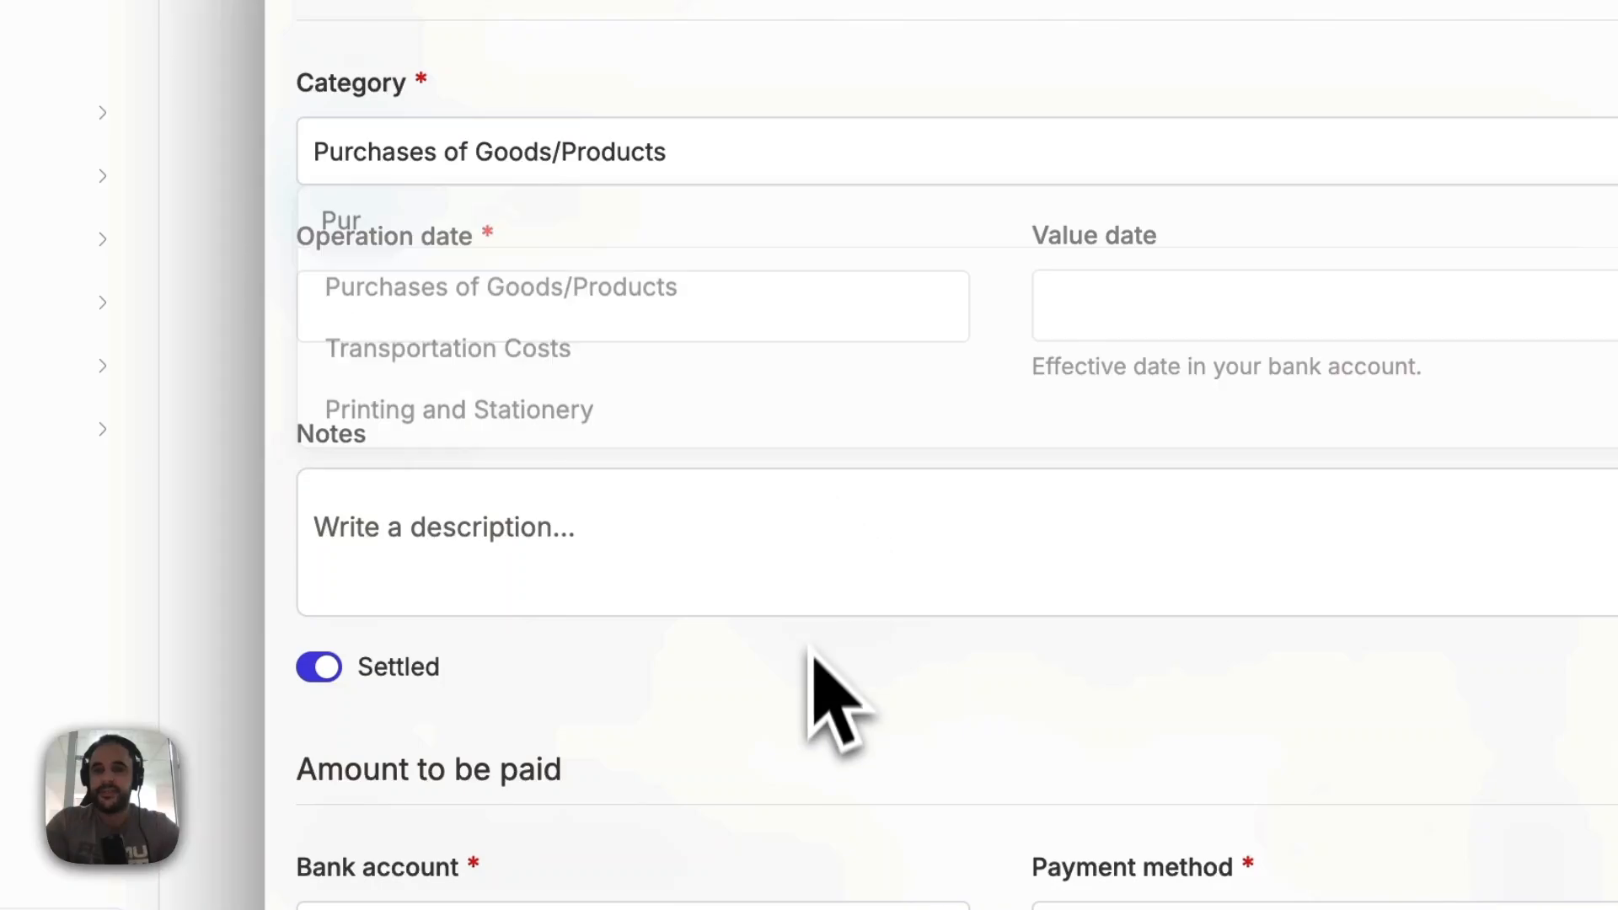
pyautogui.click(642, 328)
pyautogui.click(603, 563)
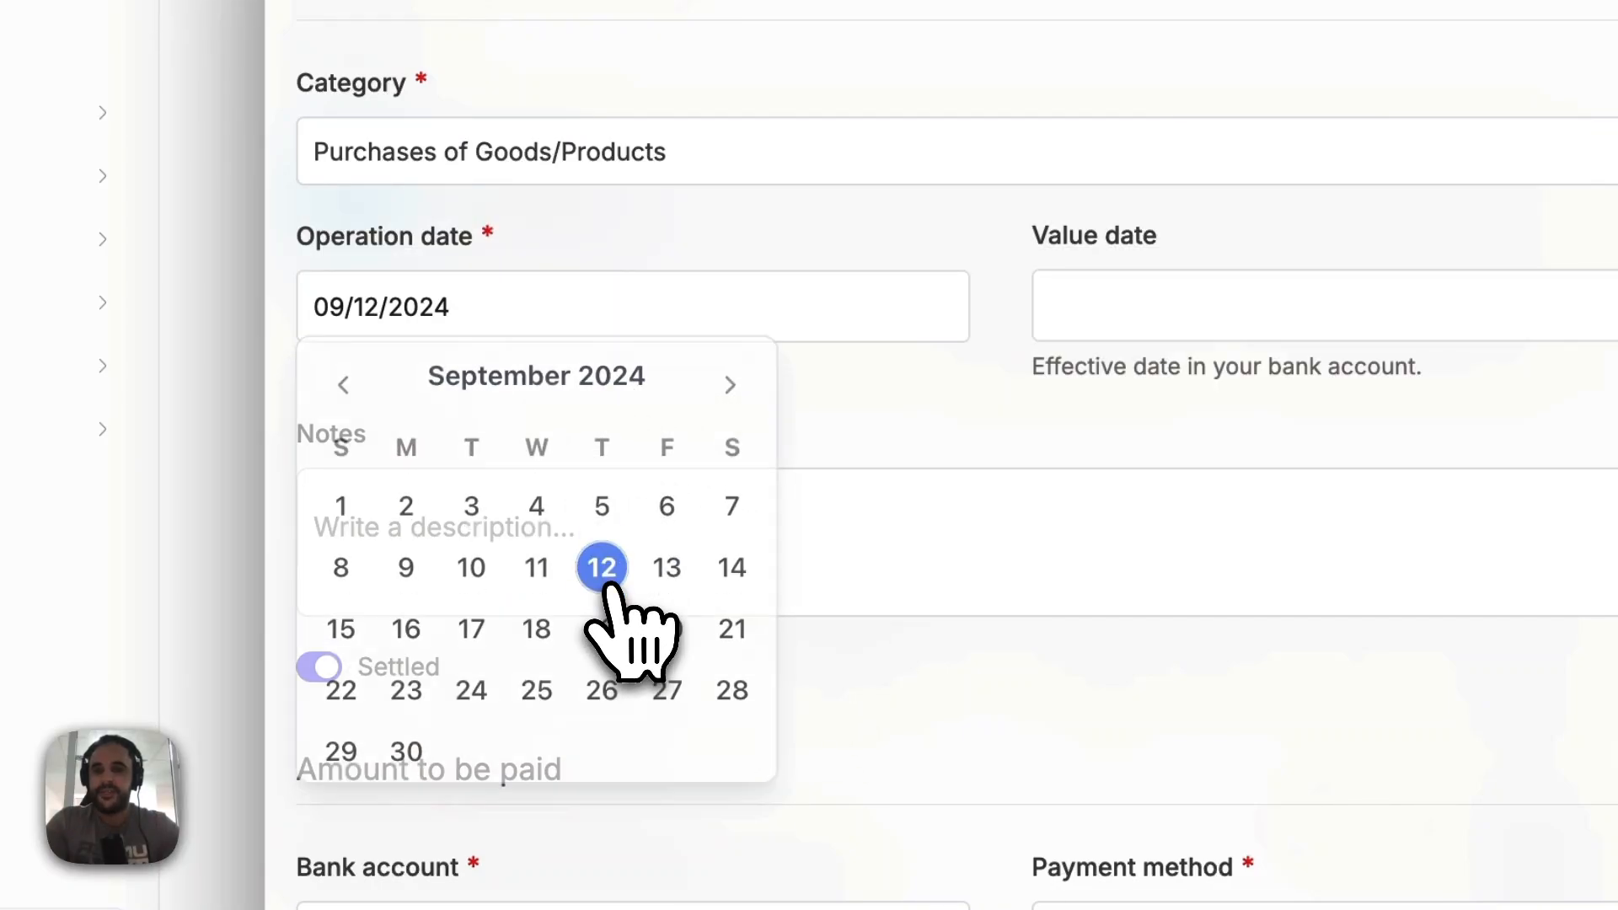
# Step: Set the payment to 57000.00 MAD by Bank transfer from the Societe Generale MAD account and confirm it
pyautogui.scroll(-1, 1011, 708)
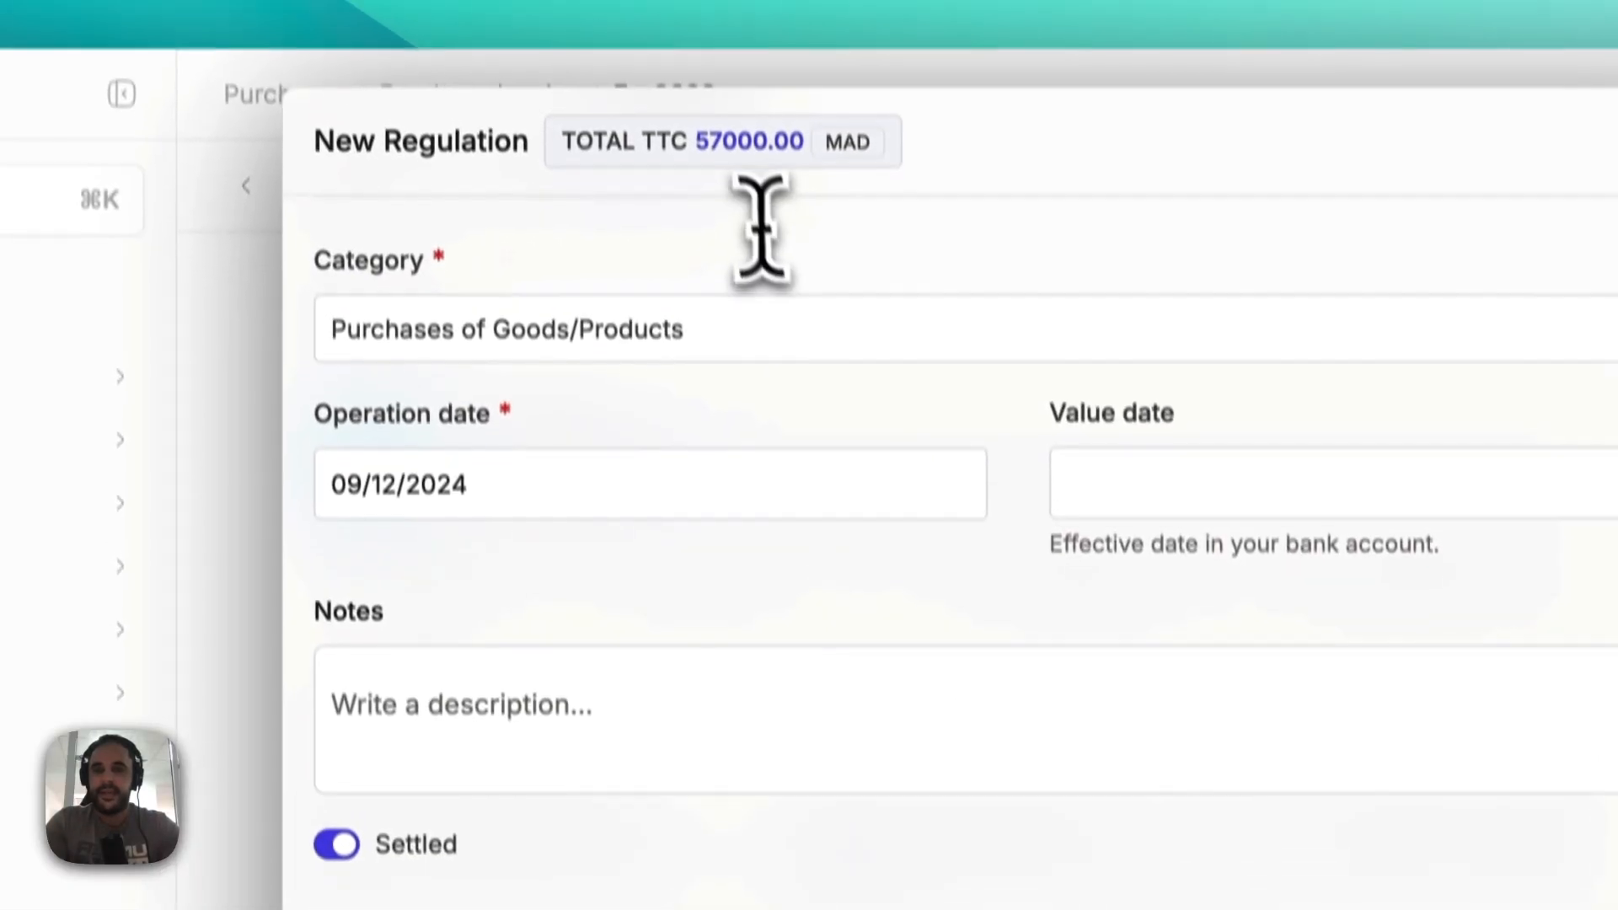
pyautogui.doubleClick(733, 140)
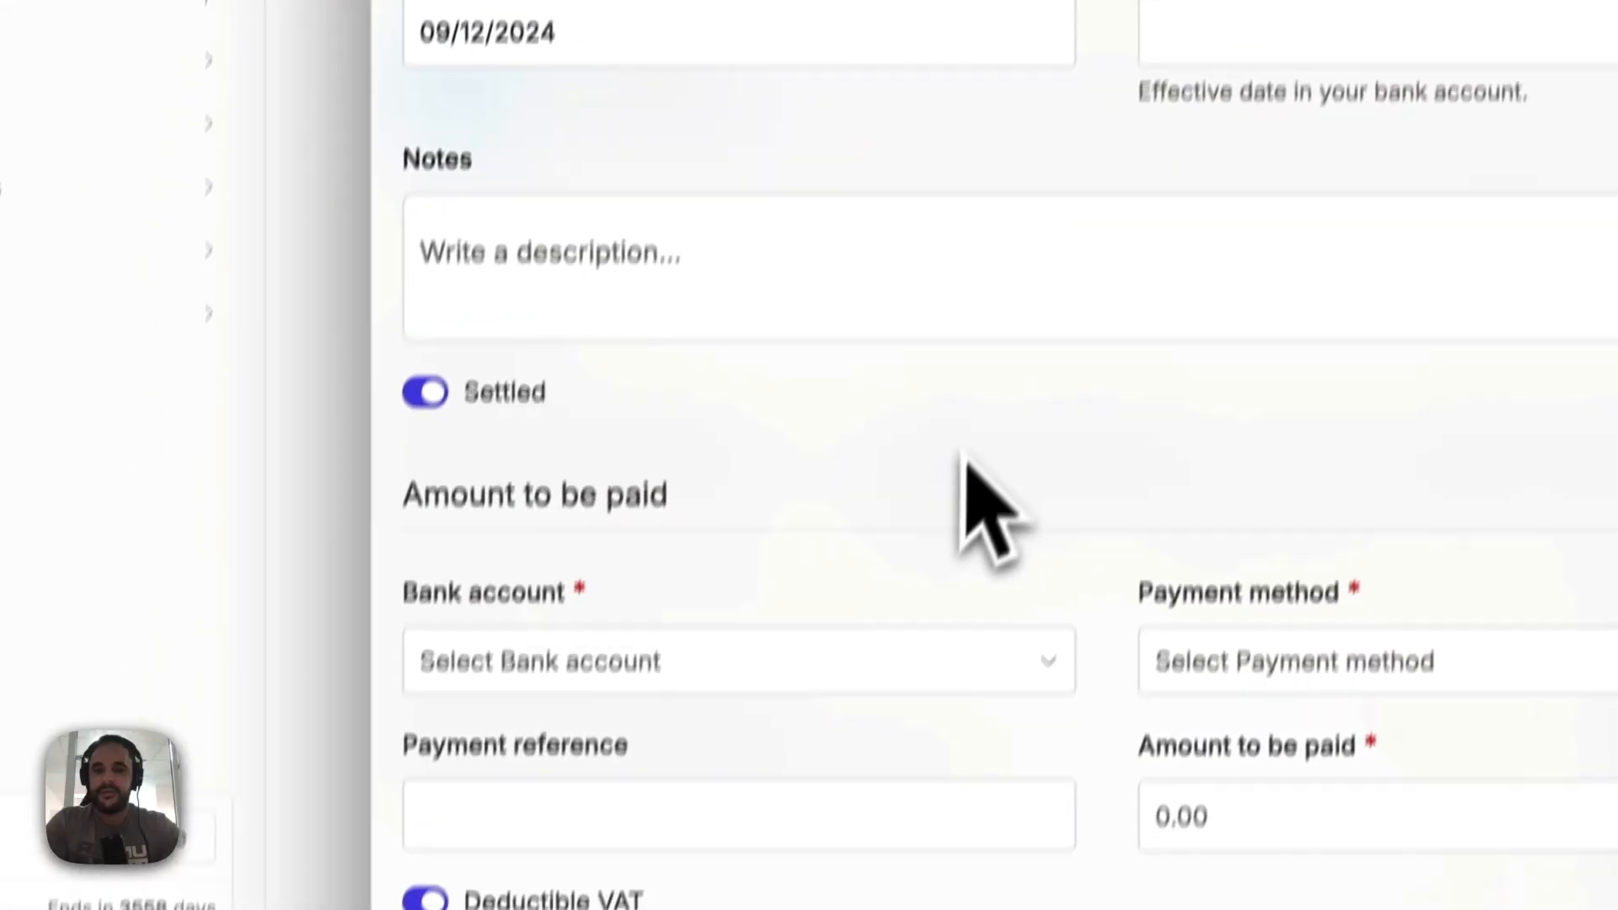
pyautogui.click(847, 564)
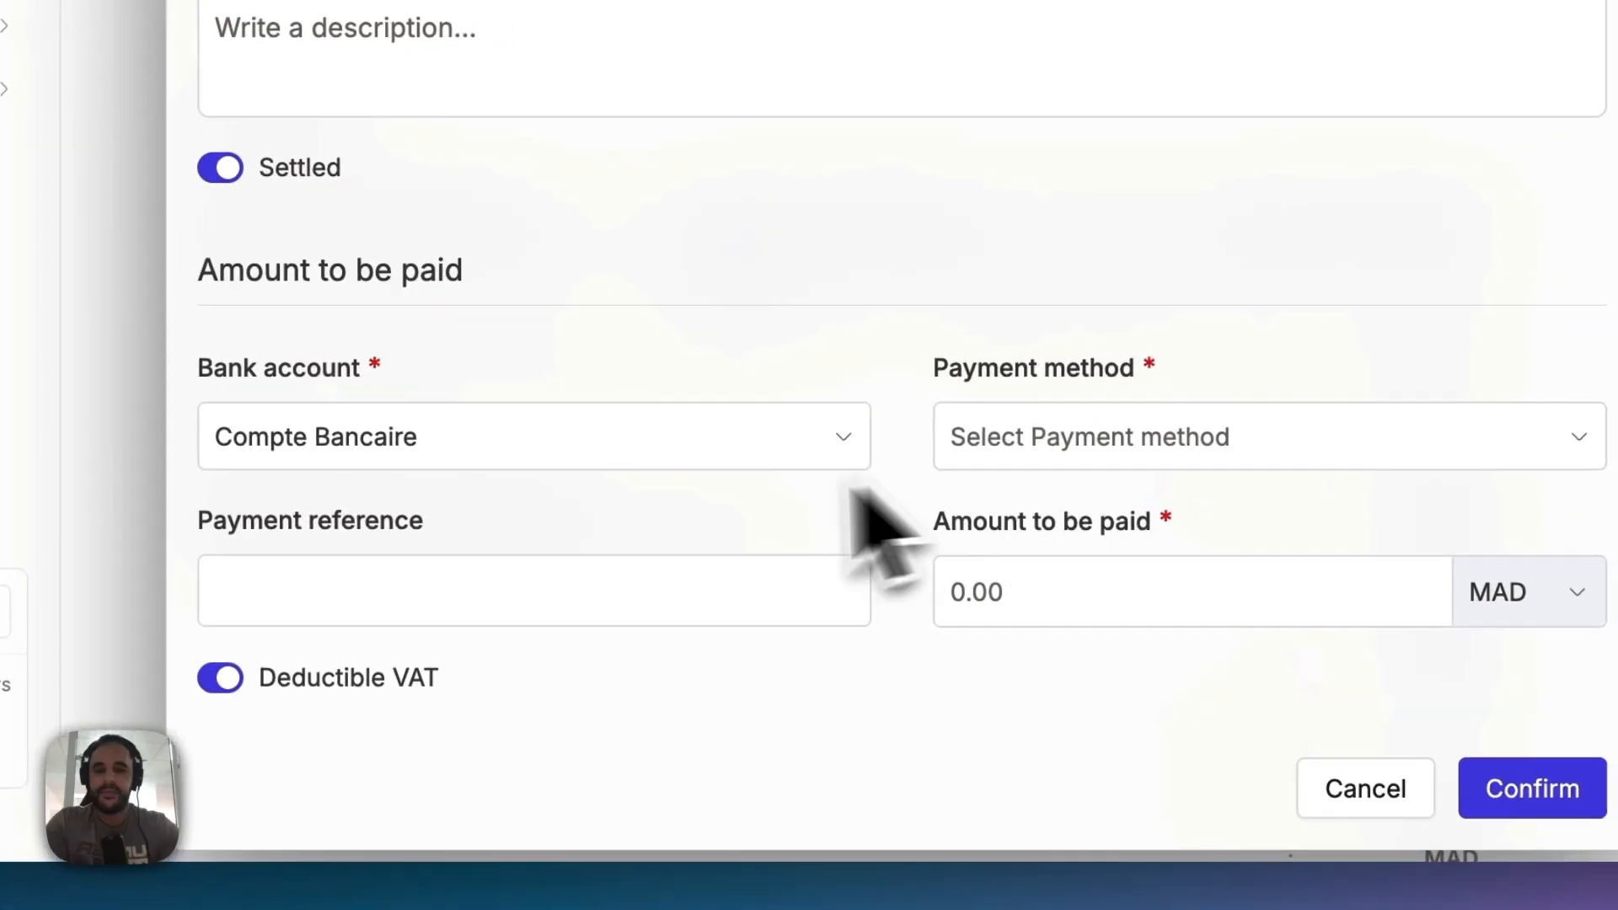
pyautogui.click(990, 398)
pyautogui.click(468, 540)
pyautogui.click(1250, 389)
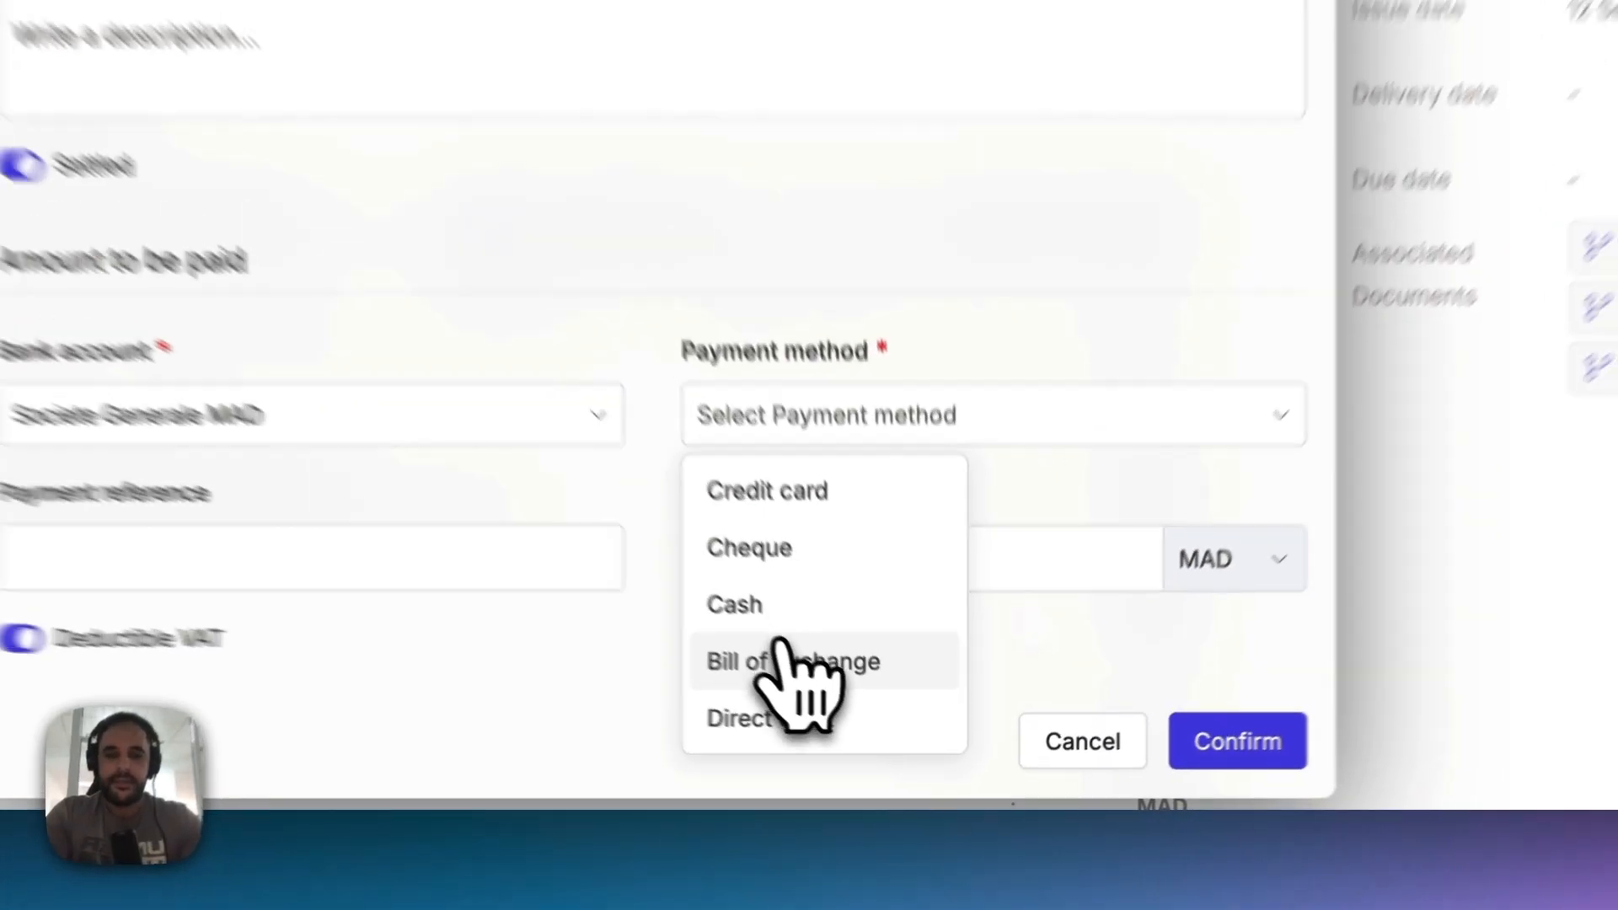
pyautogui.scroll(-2, 762, 624)
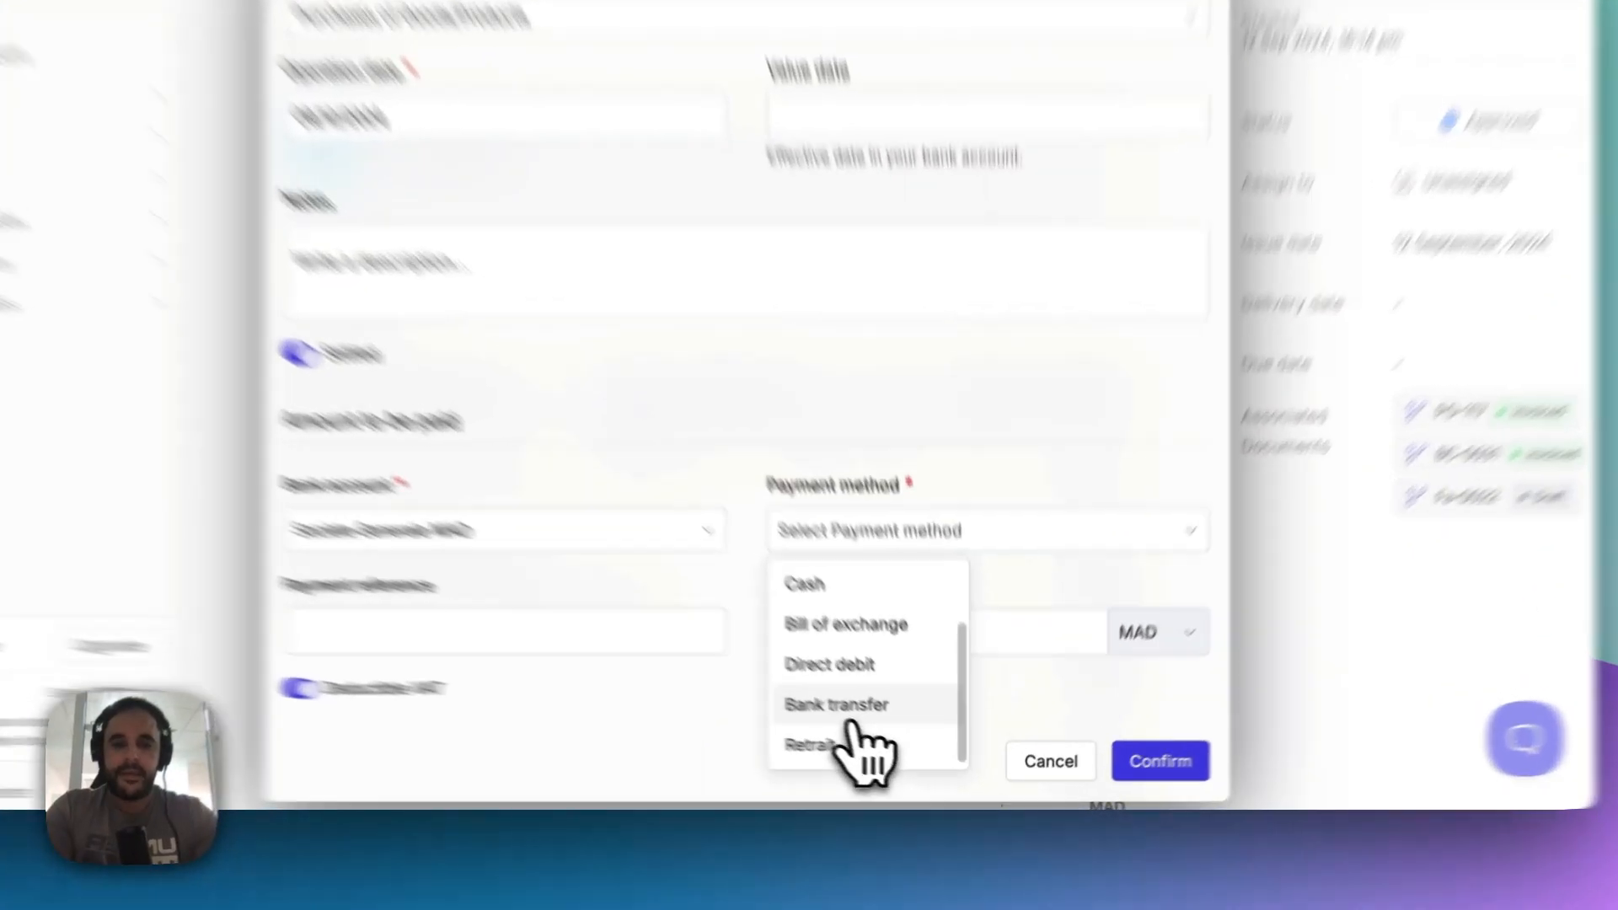
pyautogui.click(885, 743)
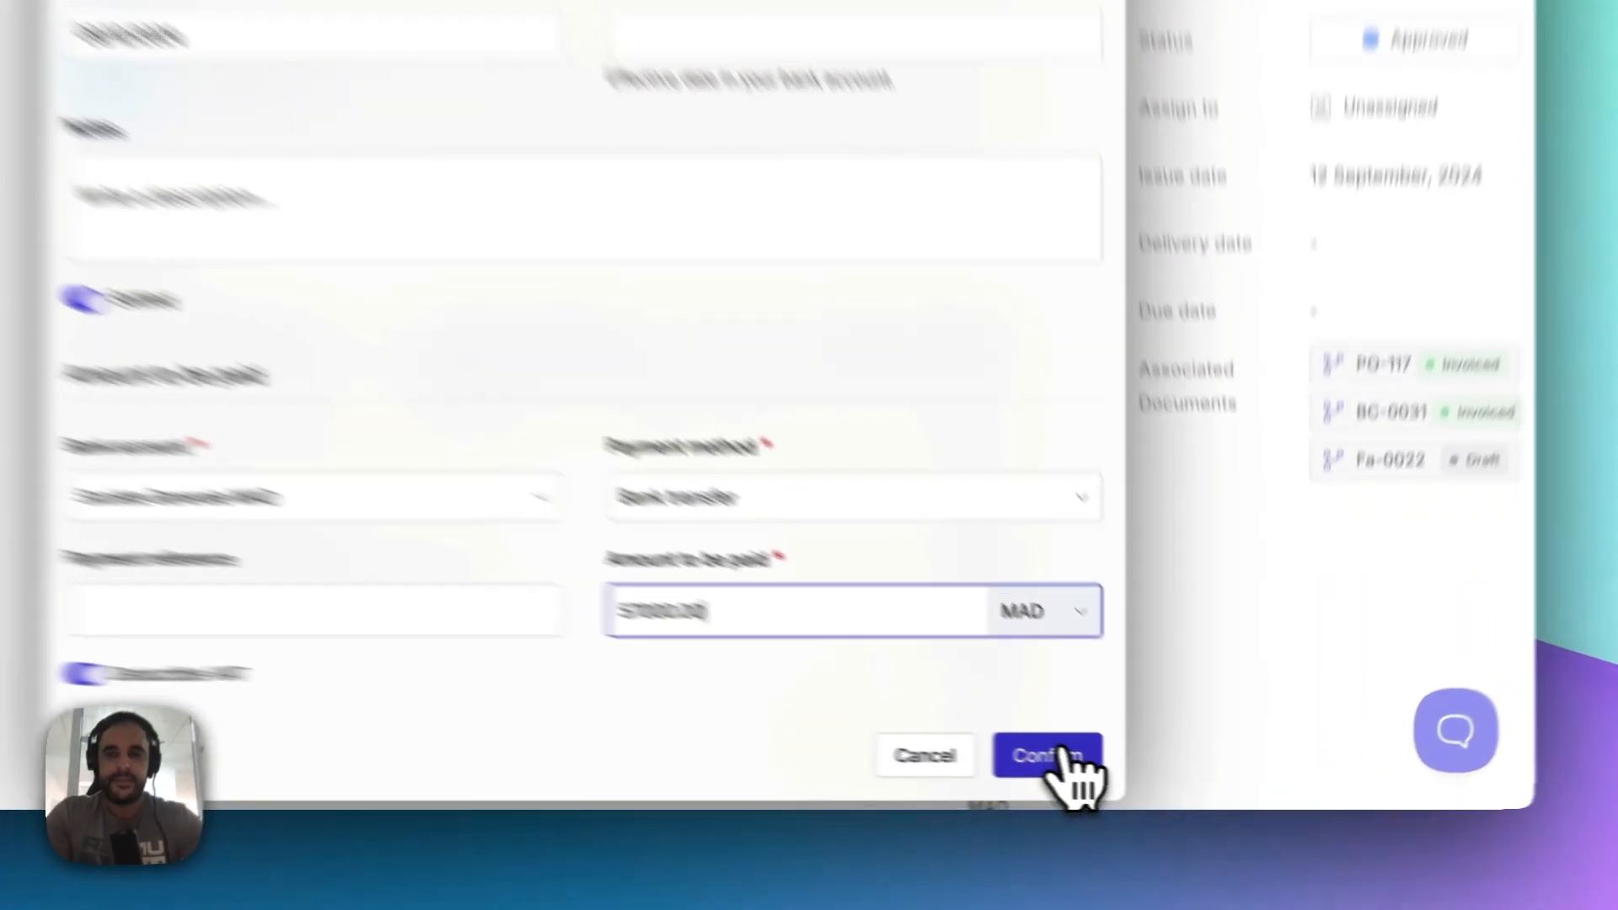
pyautogui.click(1129, 770)
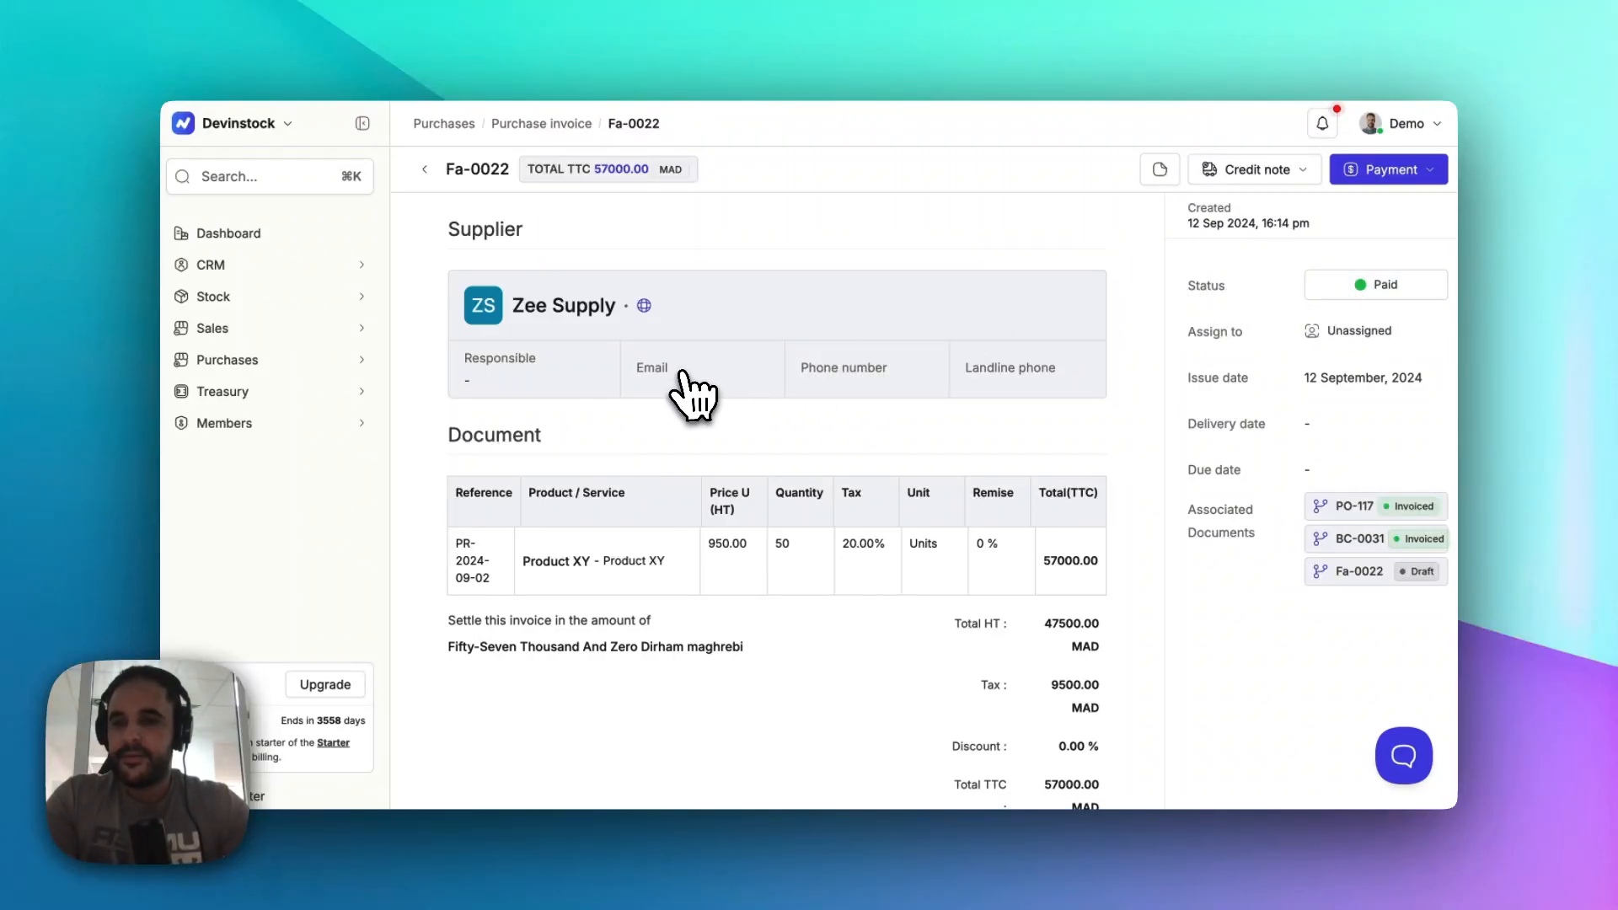
# Step: Look over the purchase invoice and open the Treasury transactions list
pyautogui.scroll(-1, 645, 415)
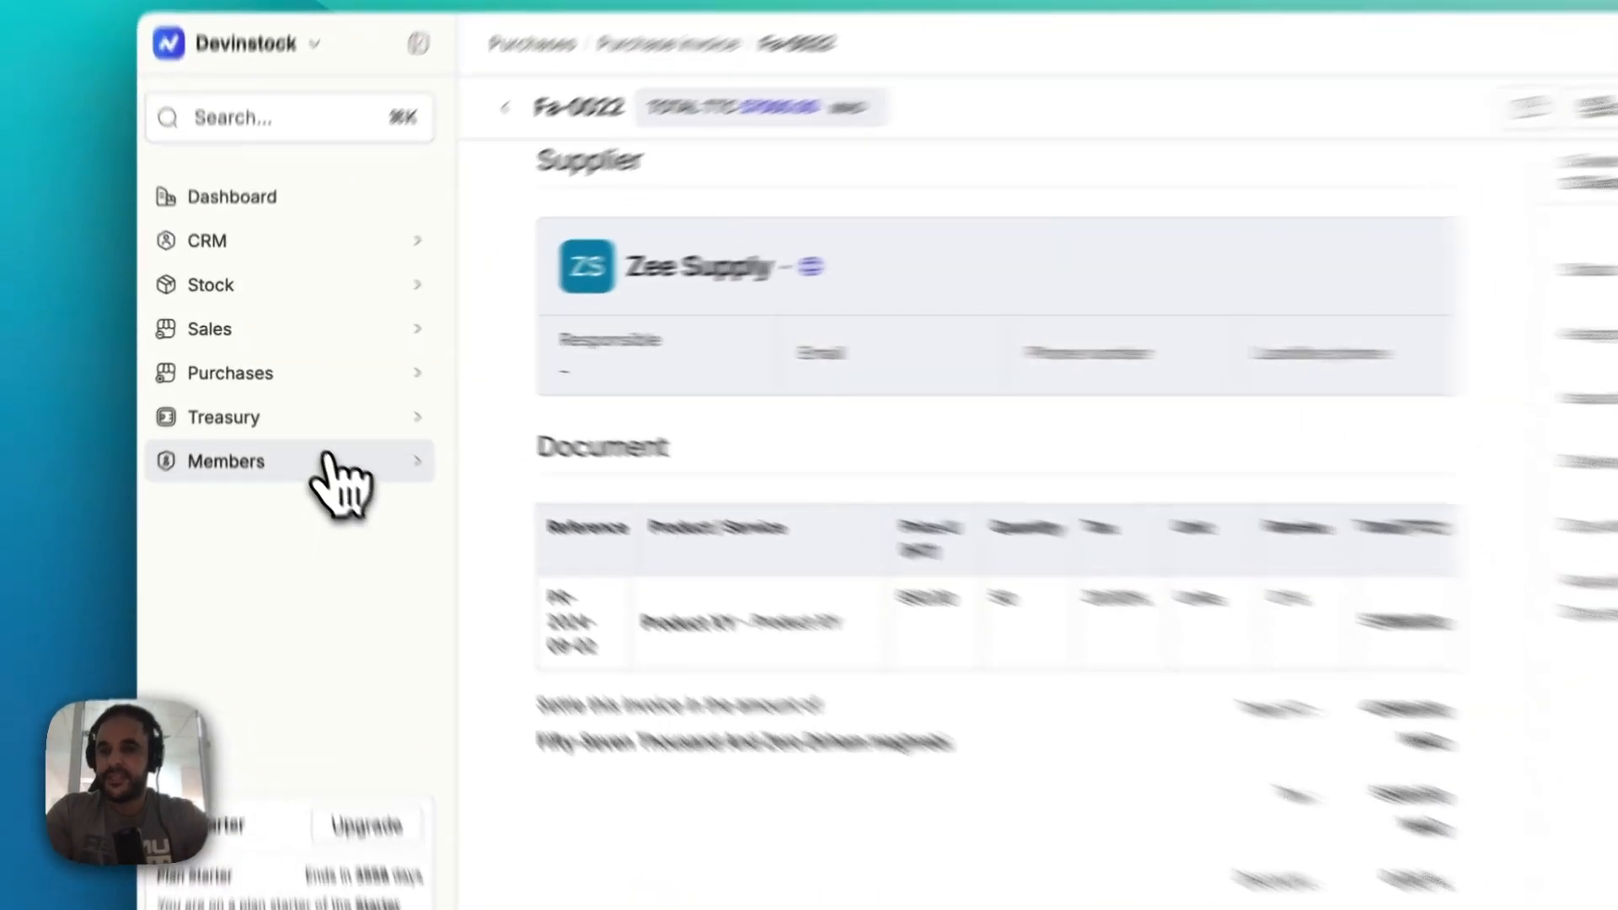
pyautogui.click(253, 392)
pyautogui.click(331, 529)
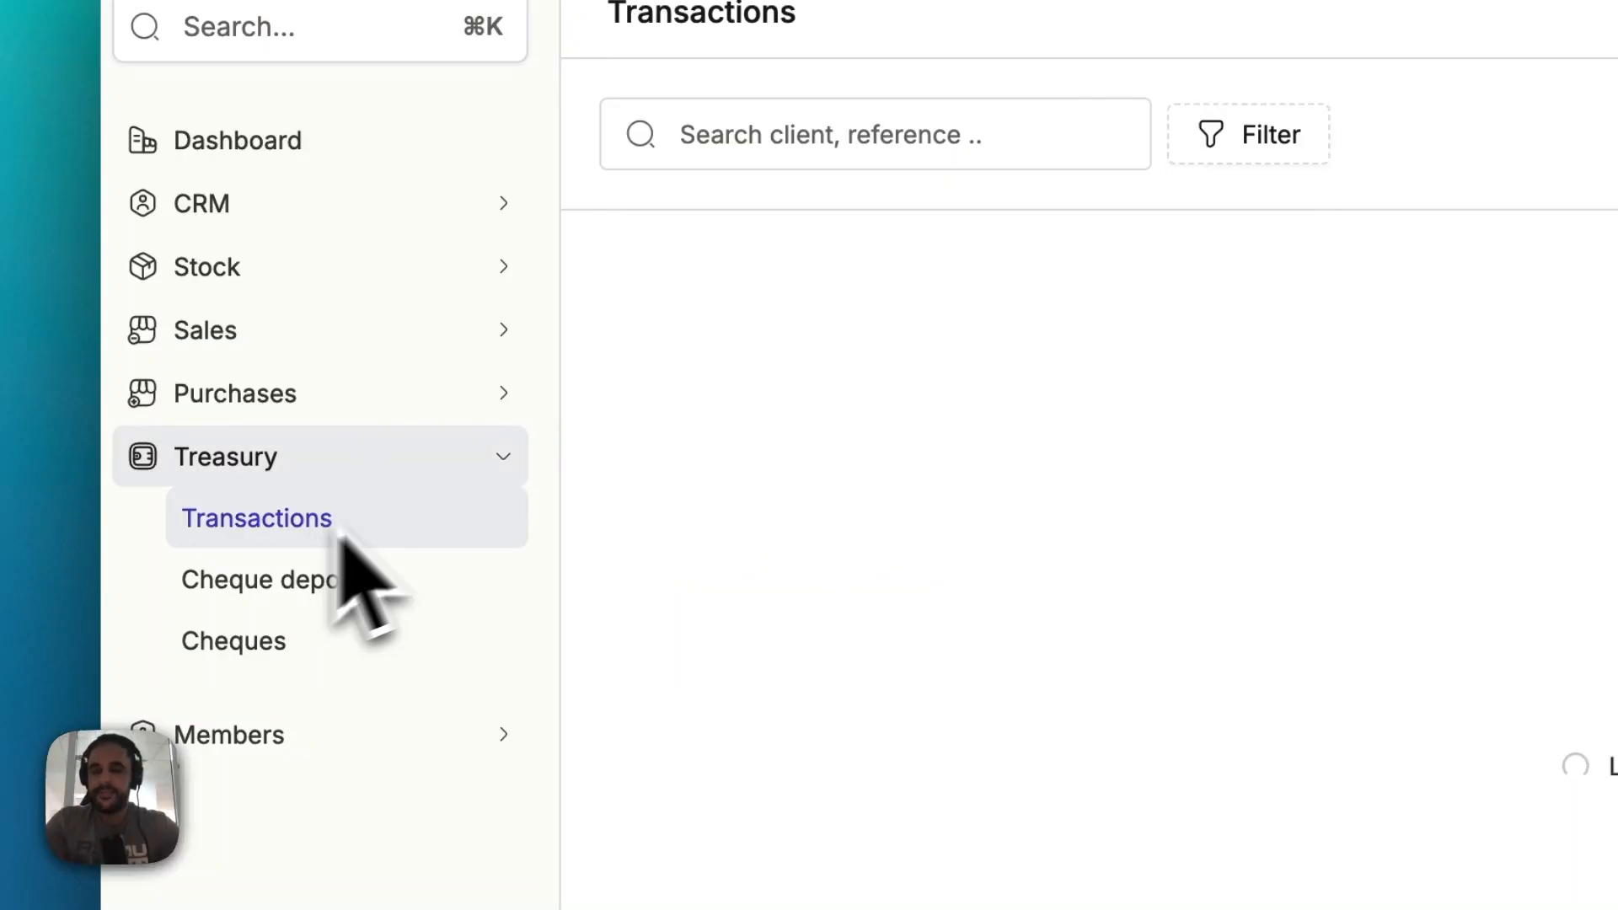